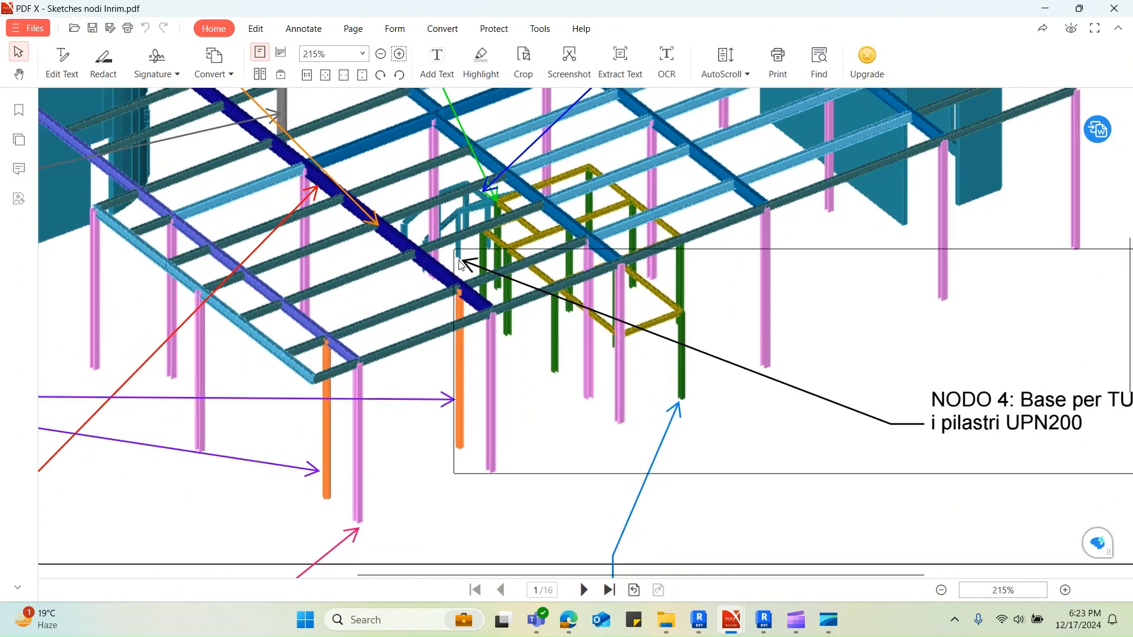
Examine the NODO 4 base plate detail for the UPN200 columns on page 5 of the node sketches PDF
ctrl+scroll(618, 376, down, 4)
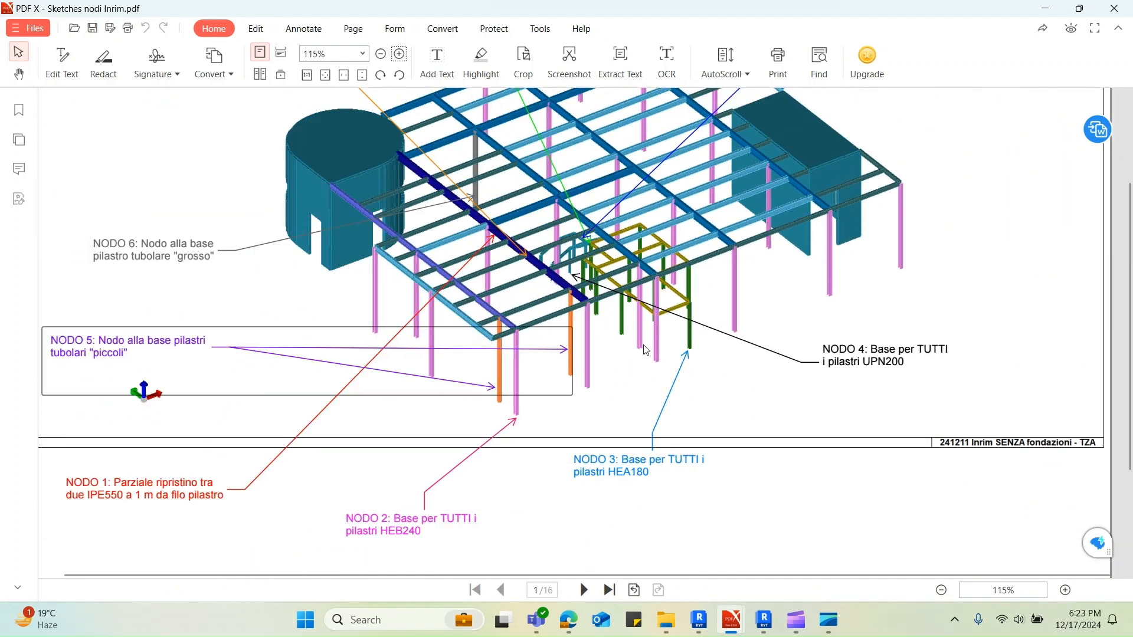
scroll(528, 360, down, 12)
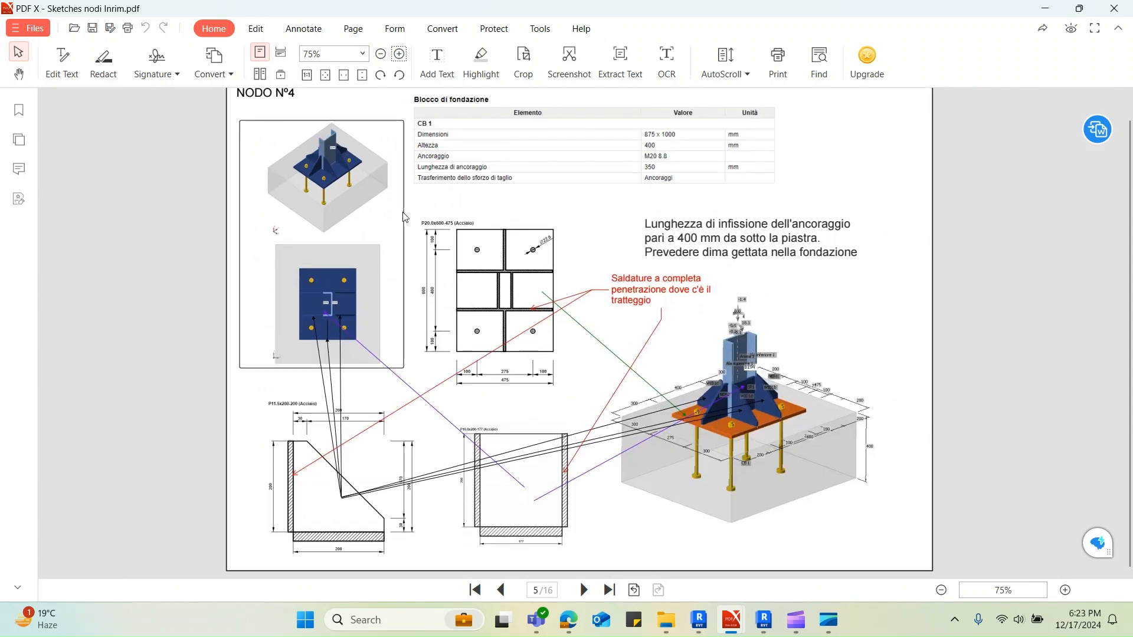
ctrl+scroll(236, 148, up, 2)
scroll(233, 147, up, 1)
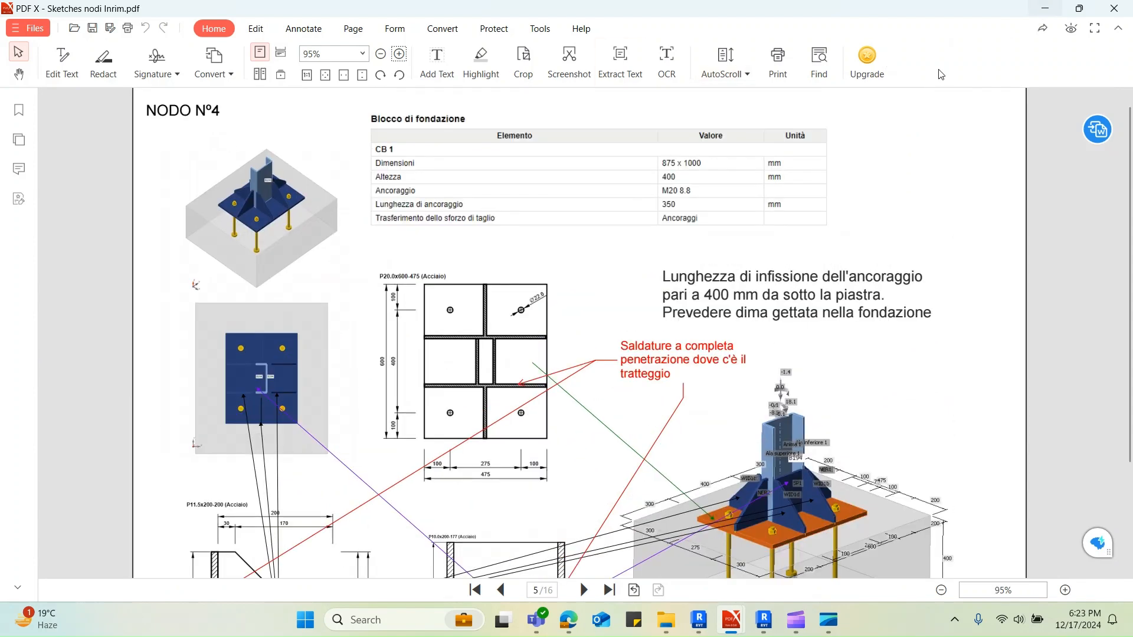
scroll(299, 168, down, 1)
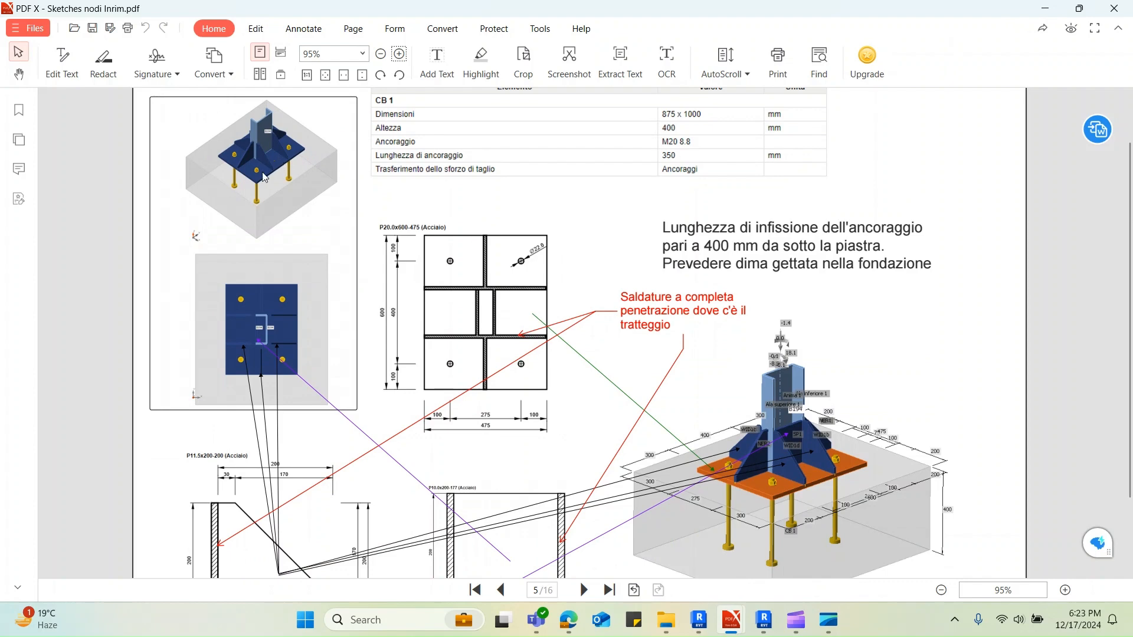
ctrl+scroll(244, 194, up, 6)
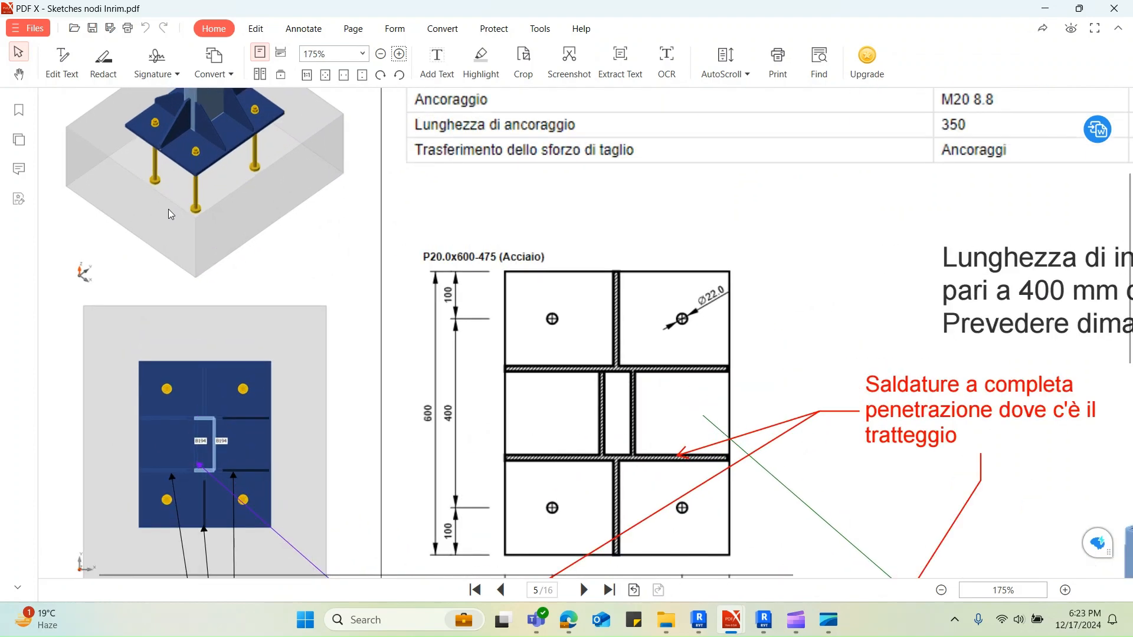
ctrl+scroll(207, 238, down, 4)
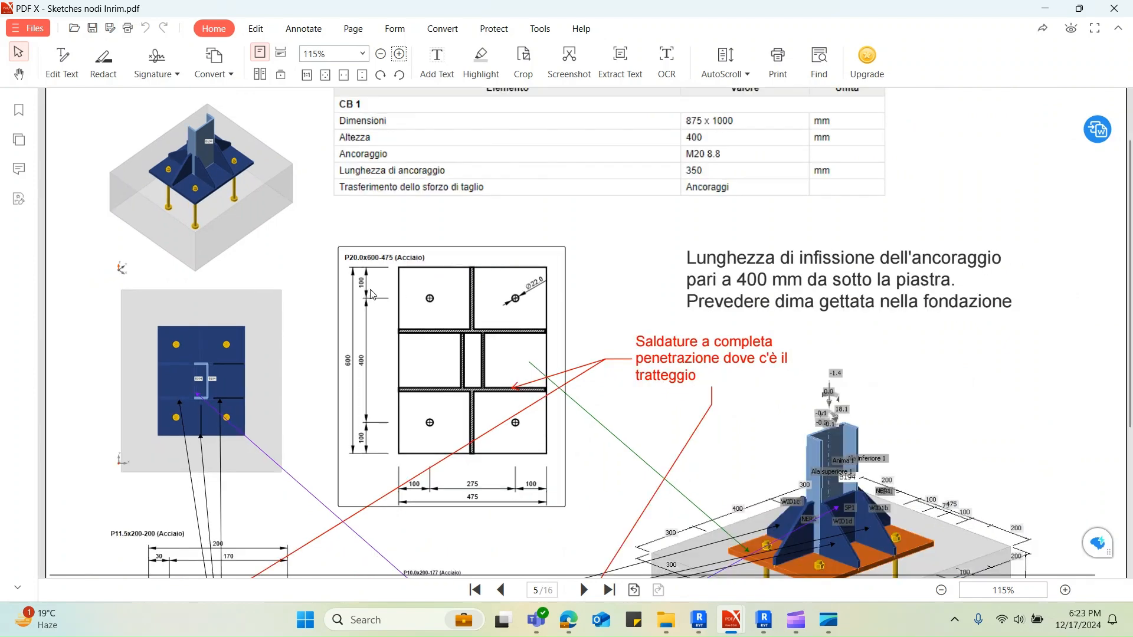
scroll(372, 294, down, 3)
ctrl+scroll(380, 312, down, 2)
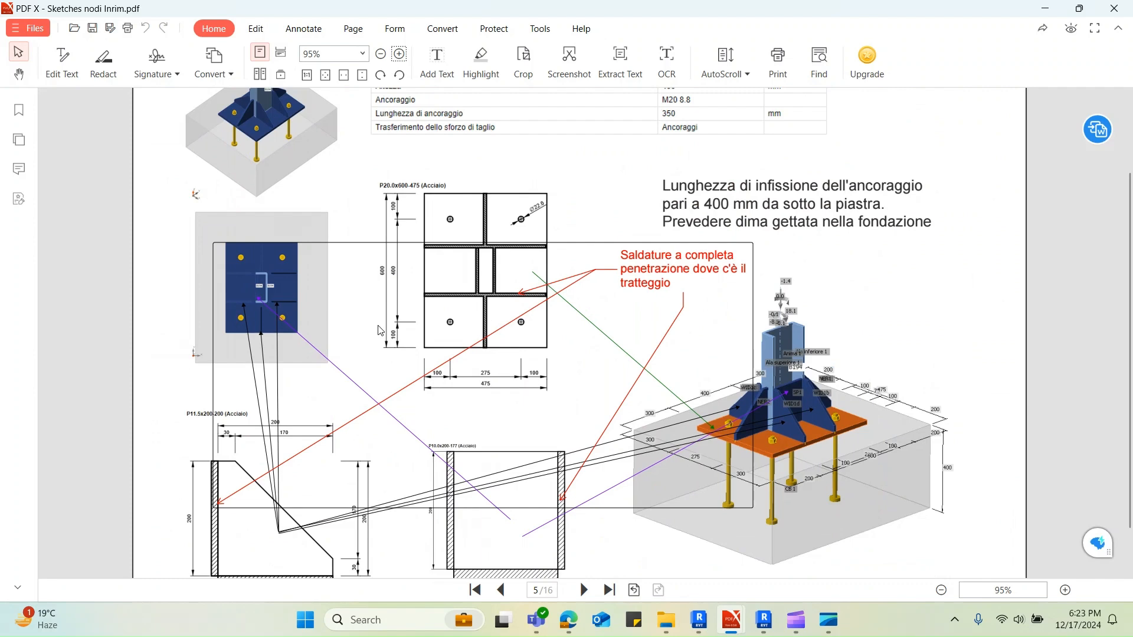
scroll(381, 331, down, 2)
scroll(380, 331, up, 3)
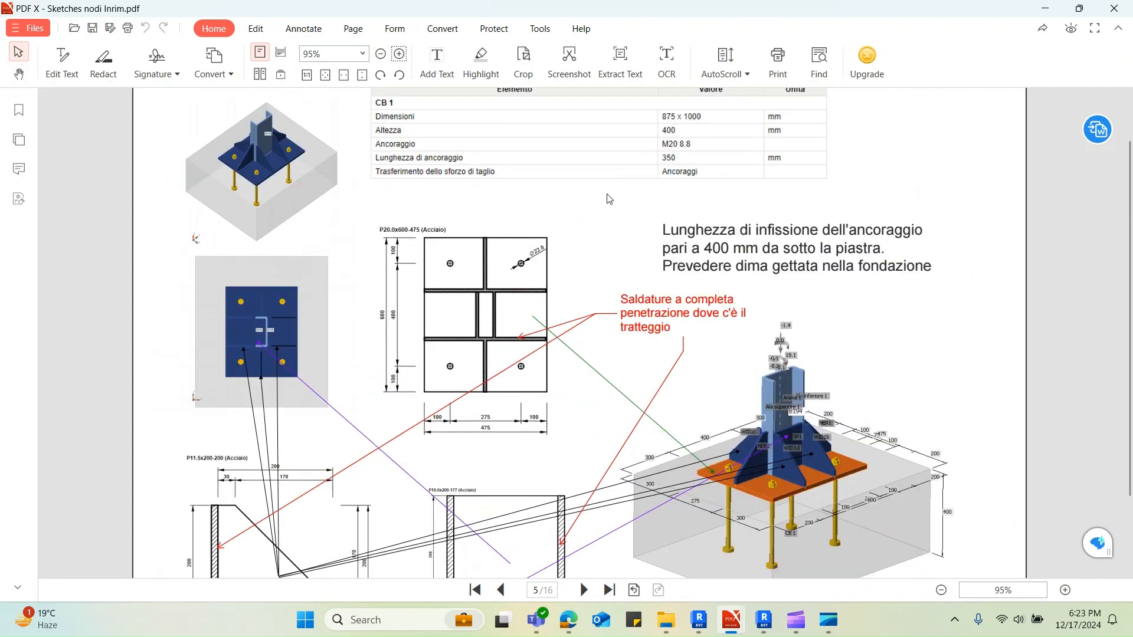
Switch to the Revit 3D view and temporarily hide the SLB.Cg01_SolettaMetallica roof floor
click(1046, 8)
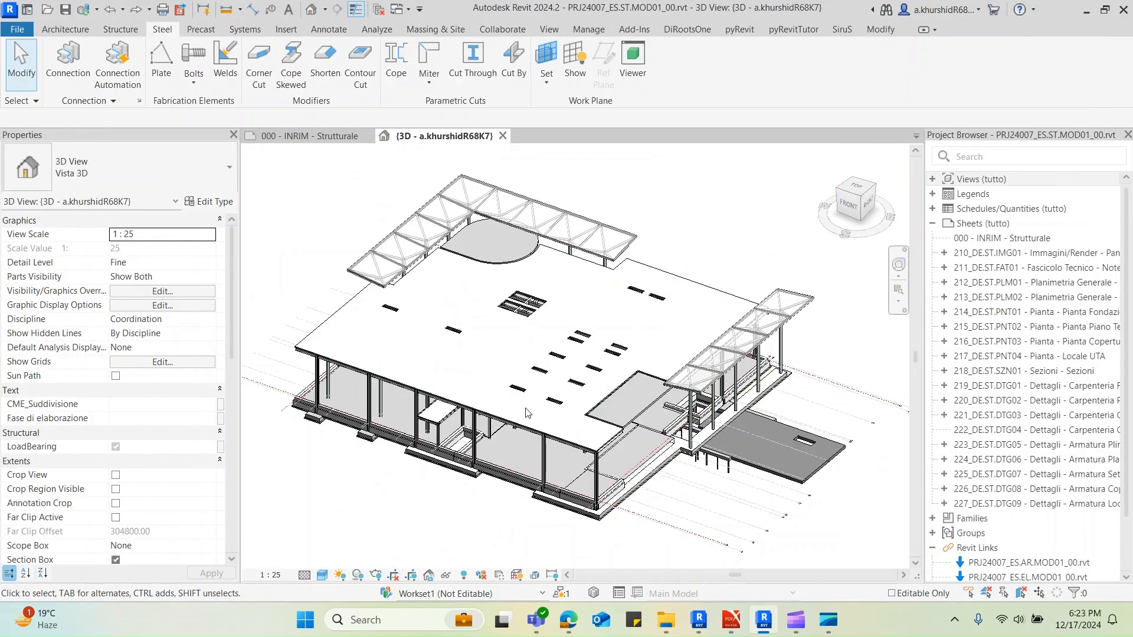
click(512, 423)
click(458, 351)
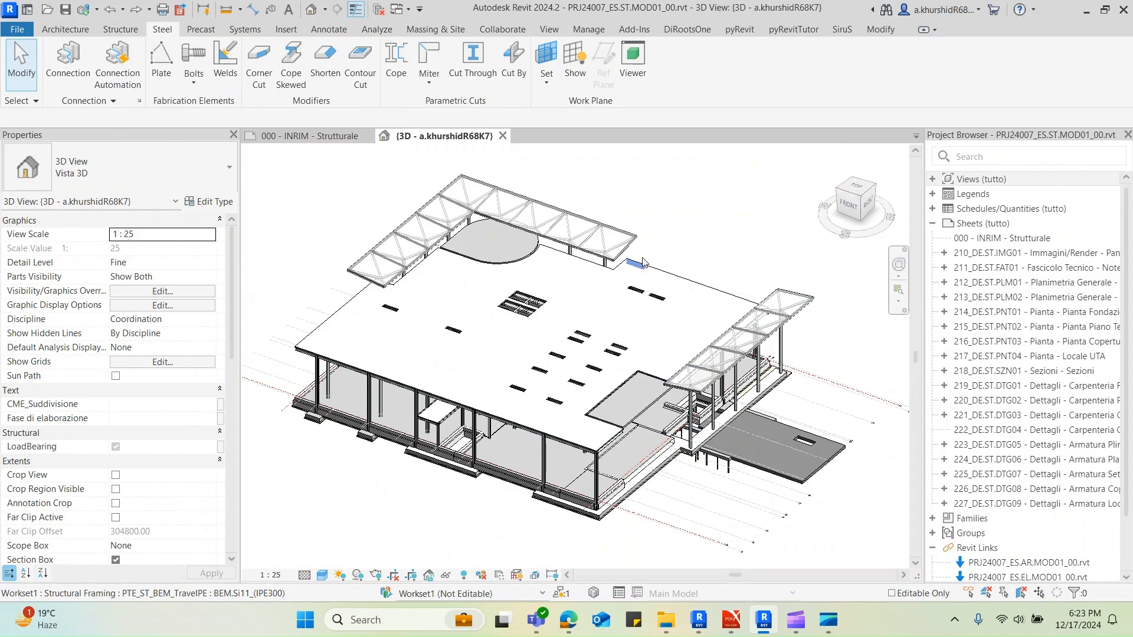
click(642, 261)
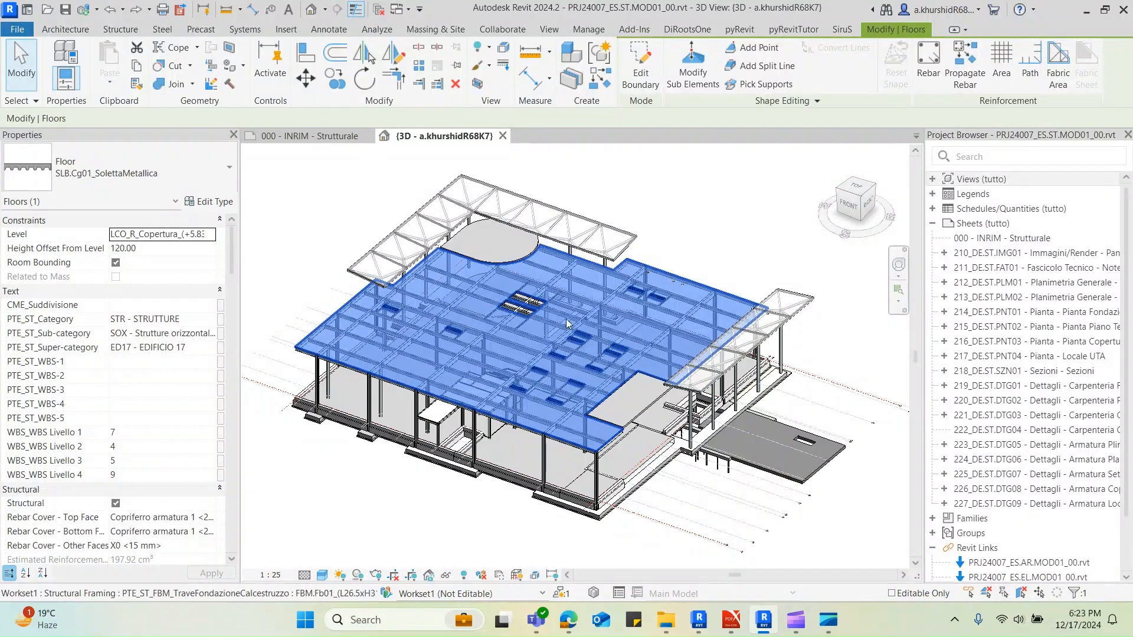
key(h)
key(h)
Select all UPN200 members matching the stair's steel column, enclose them in a section box and fit the view
shift+middle_drag(584, 420, 482, 394)
scroll(467, 386, up, 6)
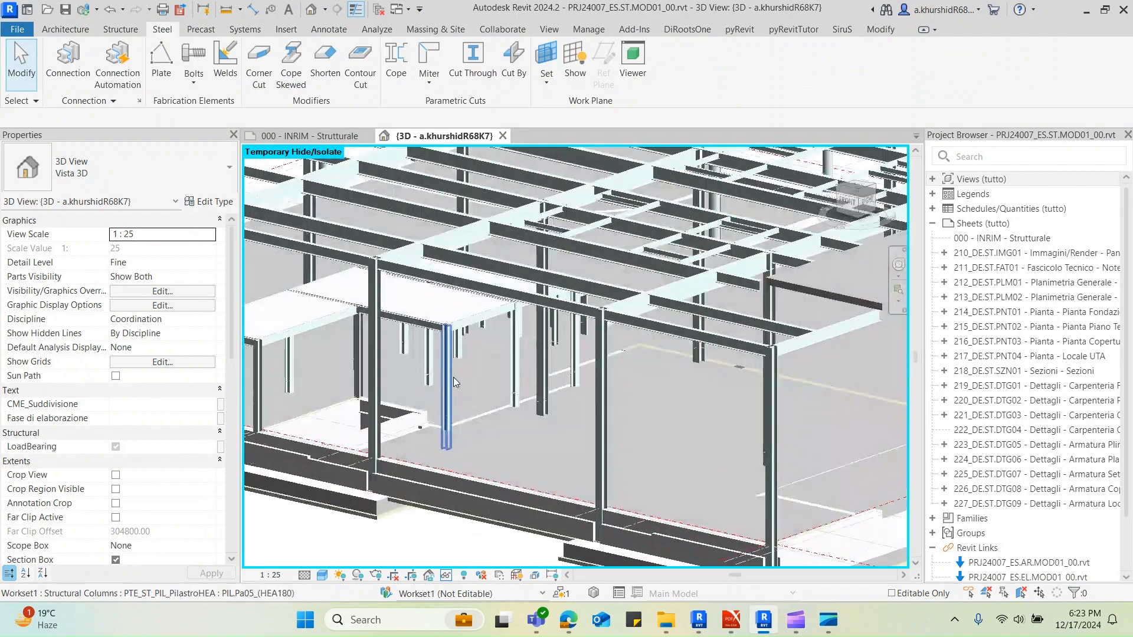
click(453, 378)
shift+middle_drag(507, 366, 476, 327)
click(504, 317)
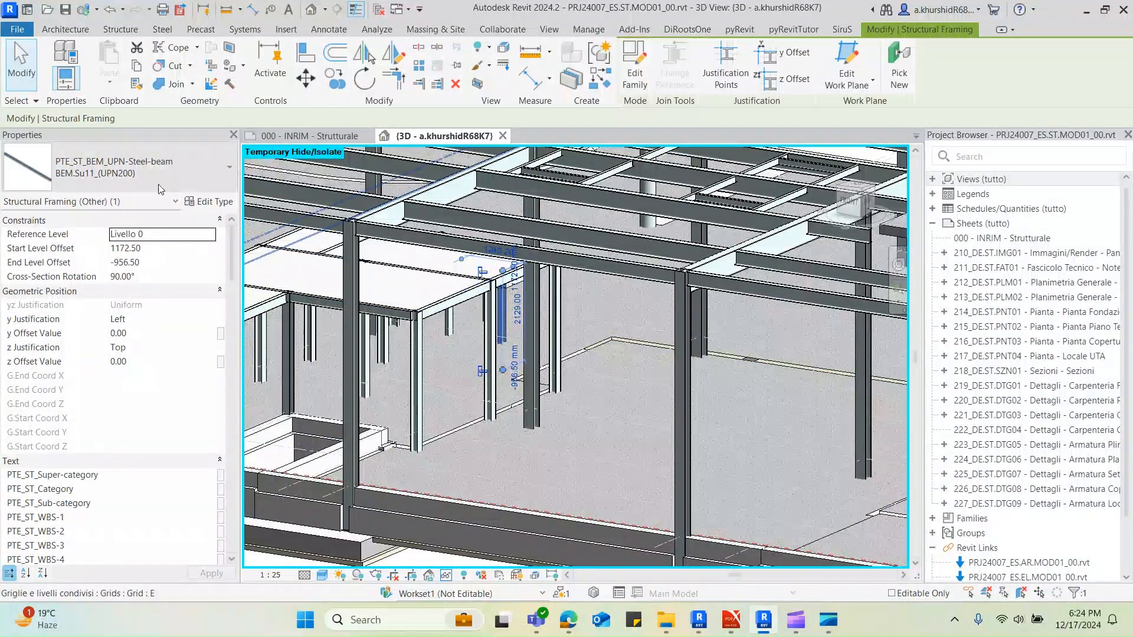
key(s)
key(a)
key(b)
key(z)
key(f)
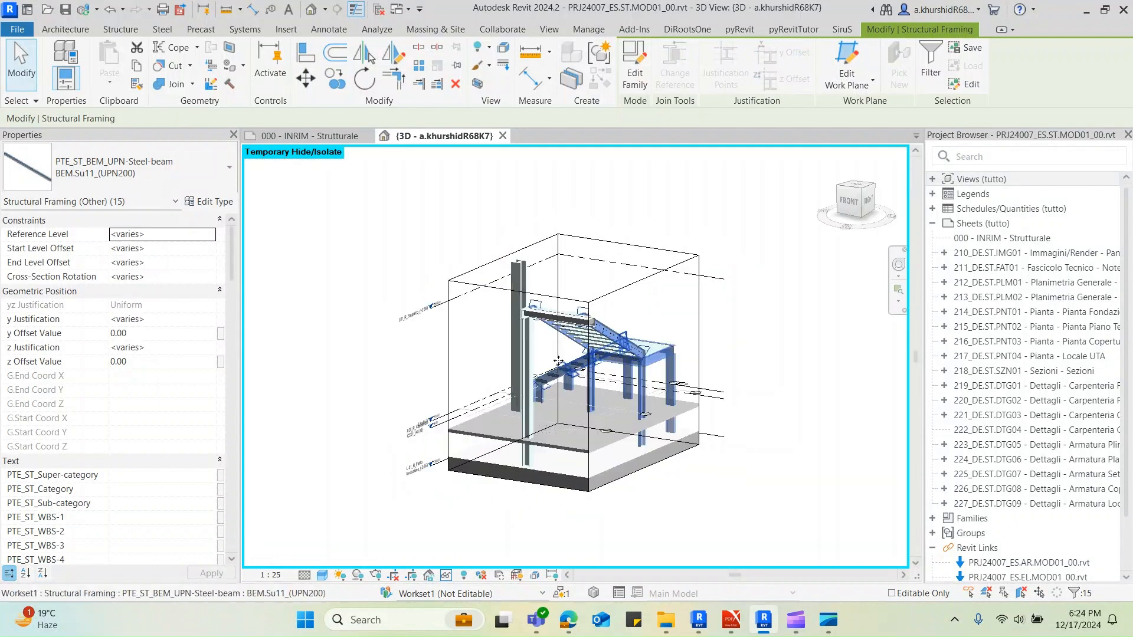
Inspect the lower ends of the UPN200 stair columns and their position relative to the floor and foundation slab
shift+middle_drag(799, 378, 538, 519)
click(542, 517)
scroll(576, 489, up, 4)
click(626, 426)
shift+middle_drag(629, 424, 585, 315)
scroll(558, 279, up, 5)
key(Escape)
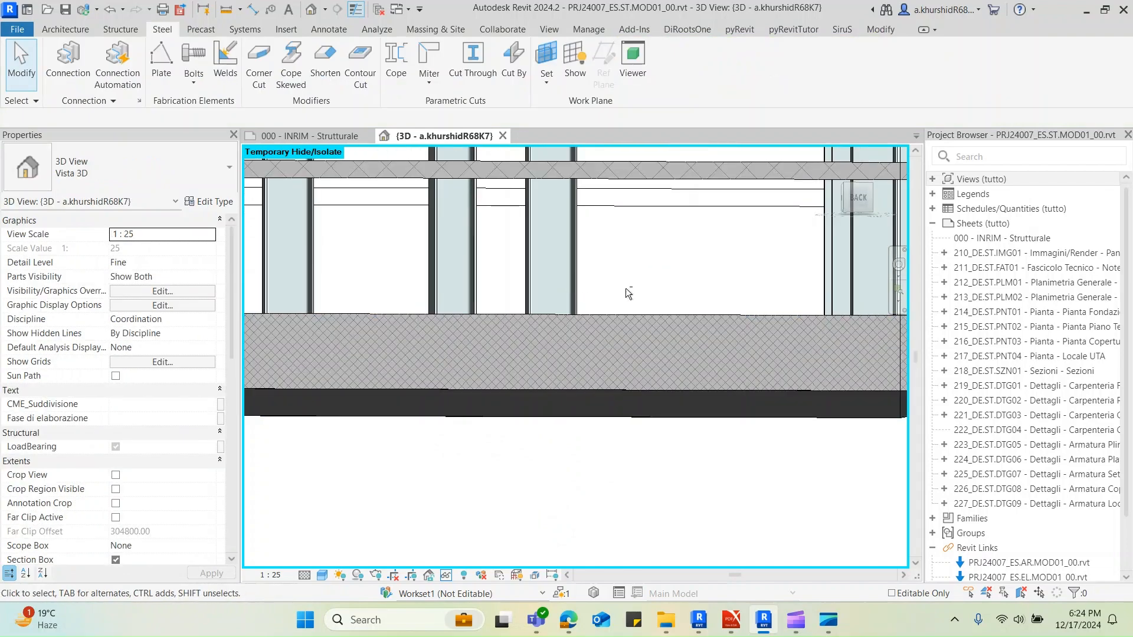
scroll(565, 332, up, 2)
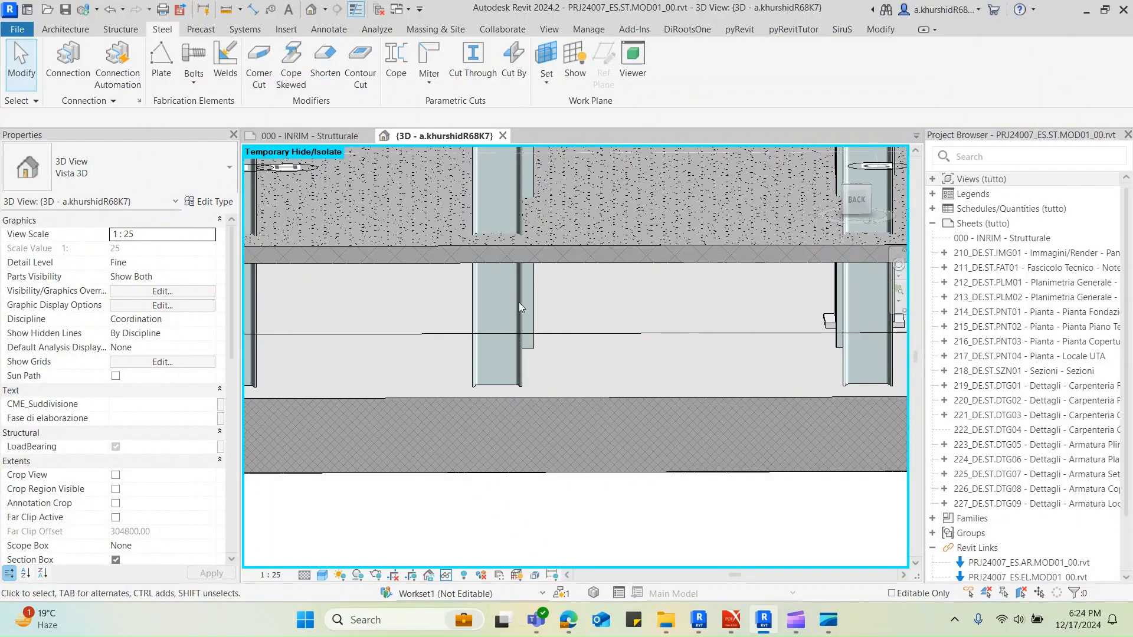
scroll(522, 365, up, 2)
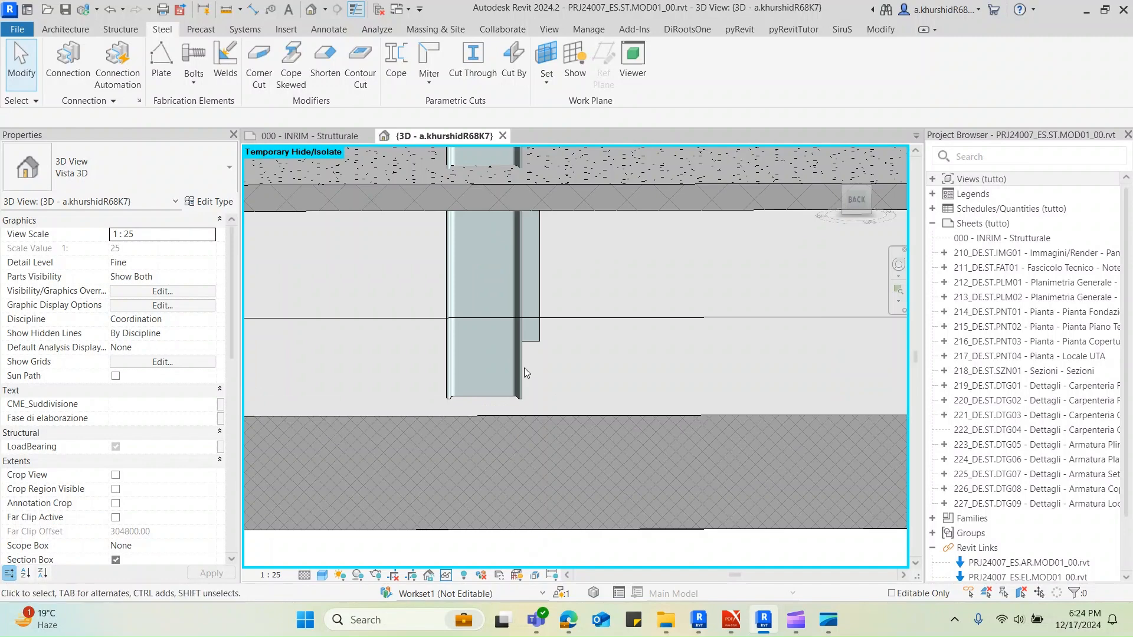
scroll(524, 367, down, 3)
click(525, 413)
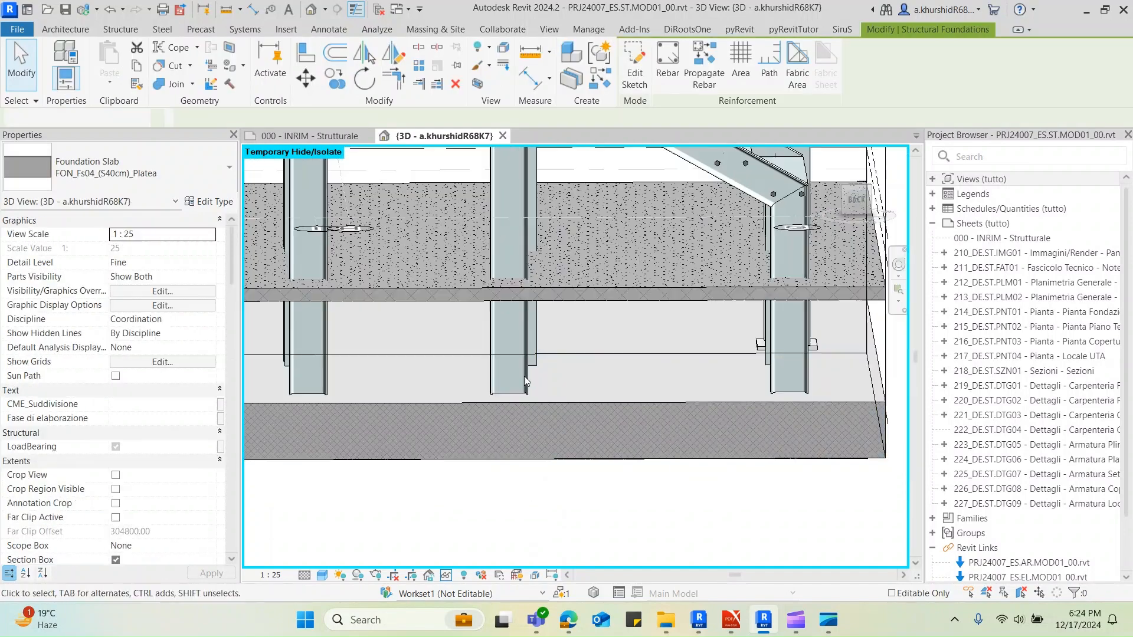
key(Escape)
scroll(526, 377, down, 3)
click(536, 272)
scroll(535, 426, up, 3)
shift+middle_drag(553, 411, 504, 458)
scroll(527, 506, down, 2)
shift+middle_drag(528, 508, 544, 518)
key(Escape)
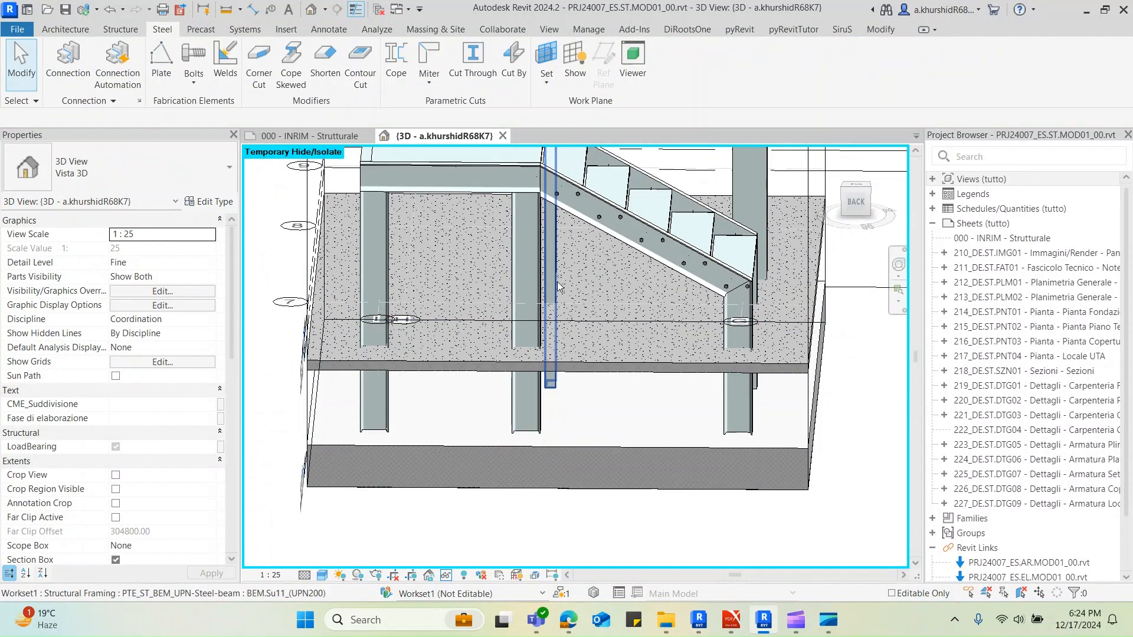
click(537, 282)
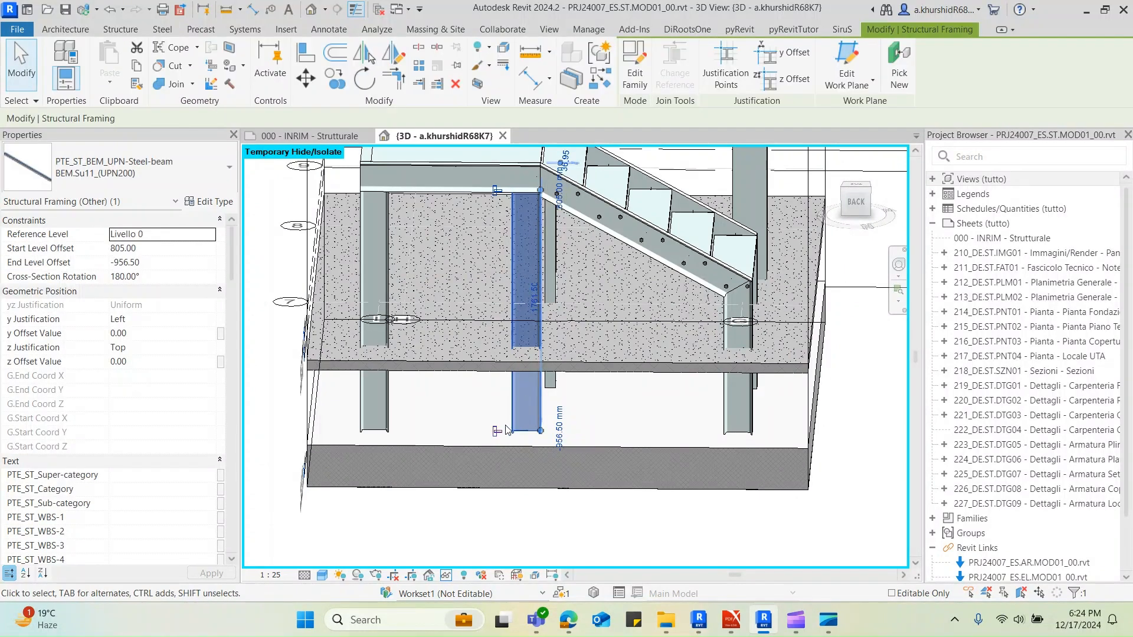
key(Escape)
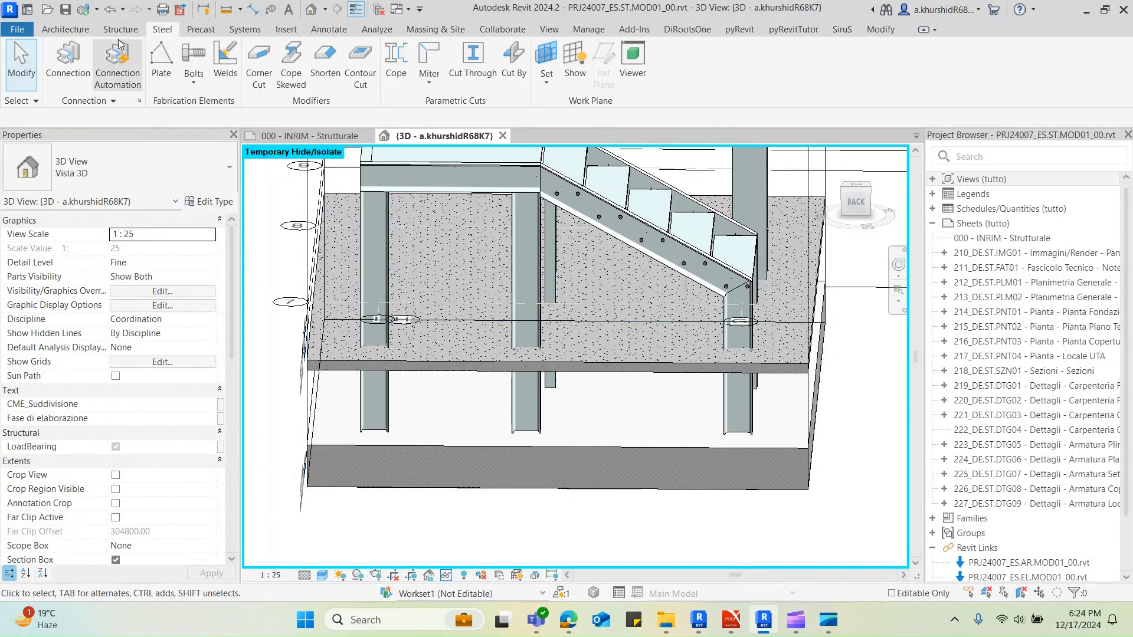
Place a Piastra di base structural connection on the UPN200 column beneath the upper end of the stair flight
click(68, 59)
click(66, 174)
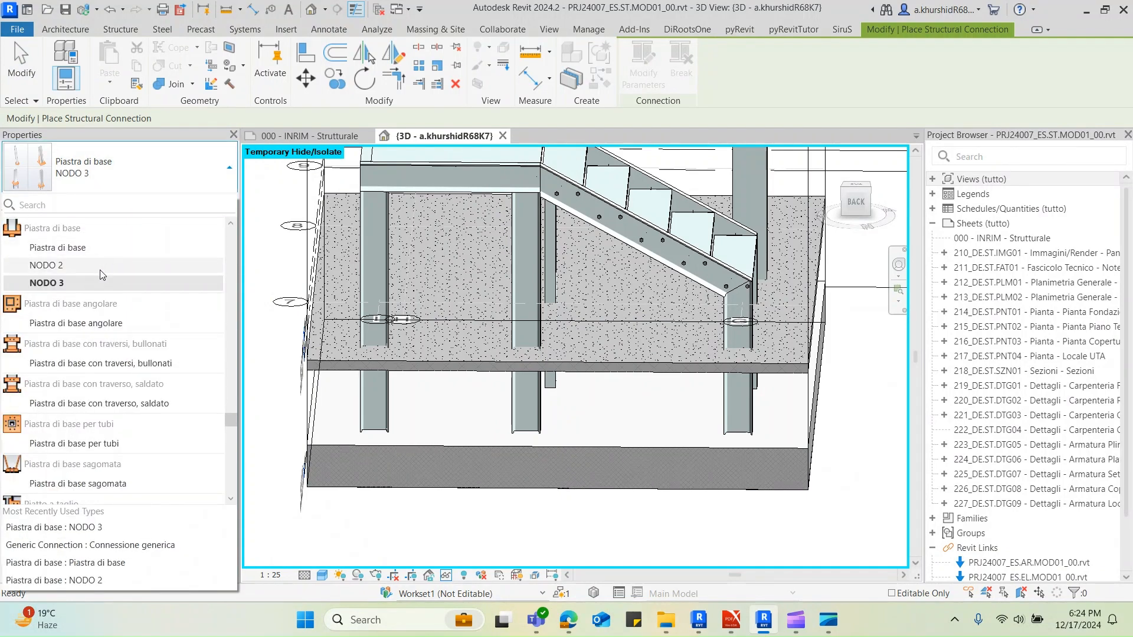
scroll(100, 290, up, 1)
click(98, 307)
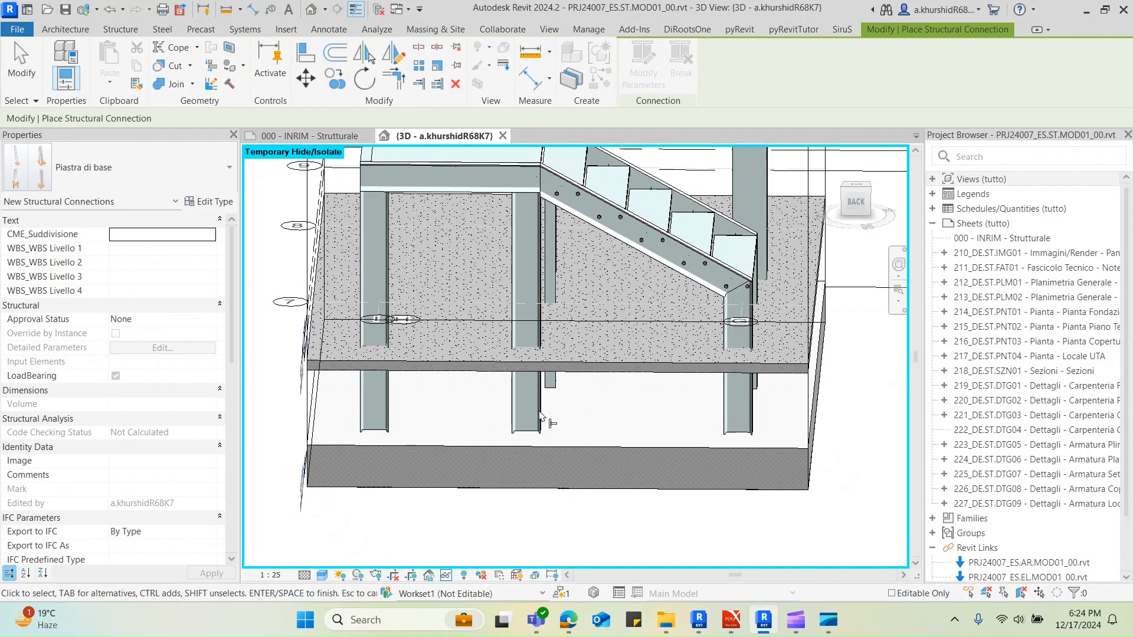
click(539, 263)
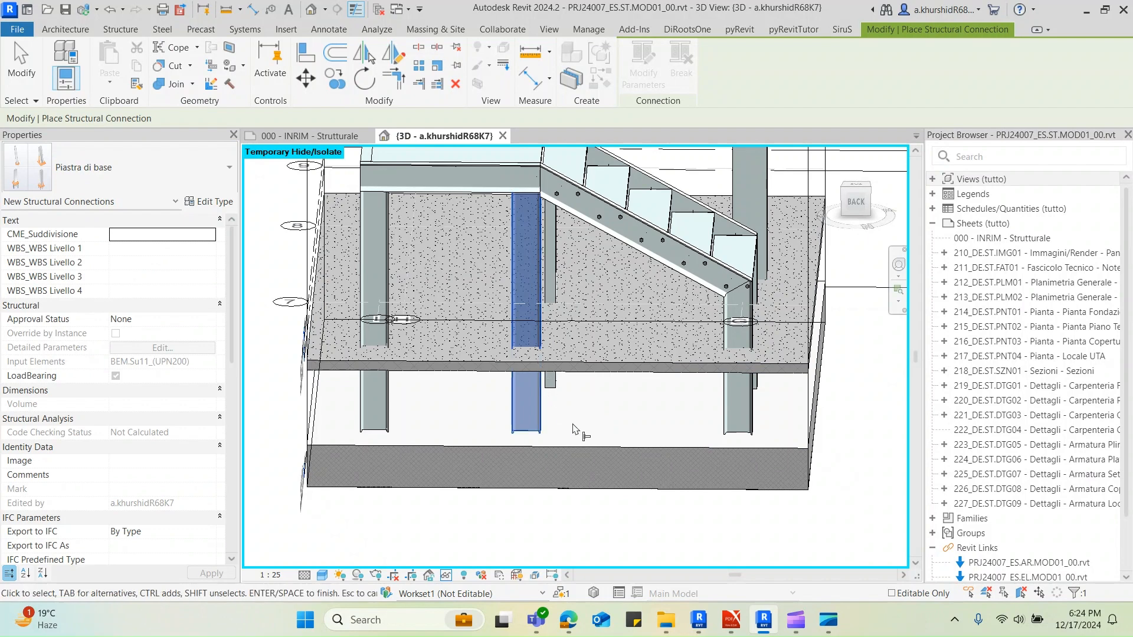
key(Return)
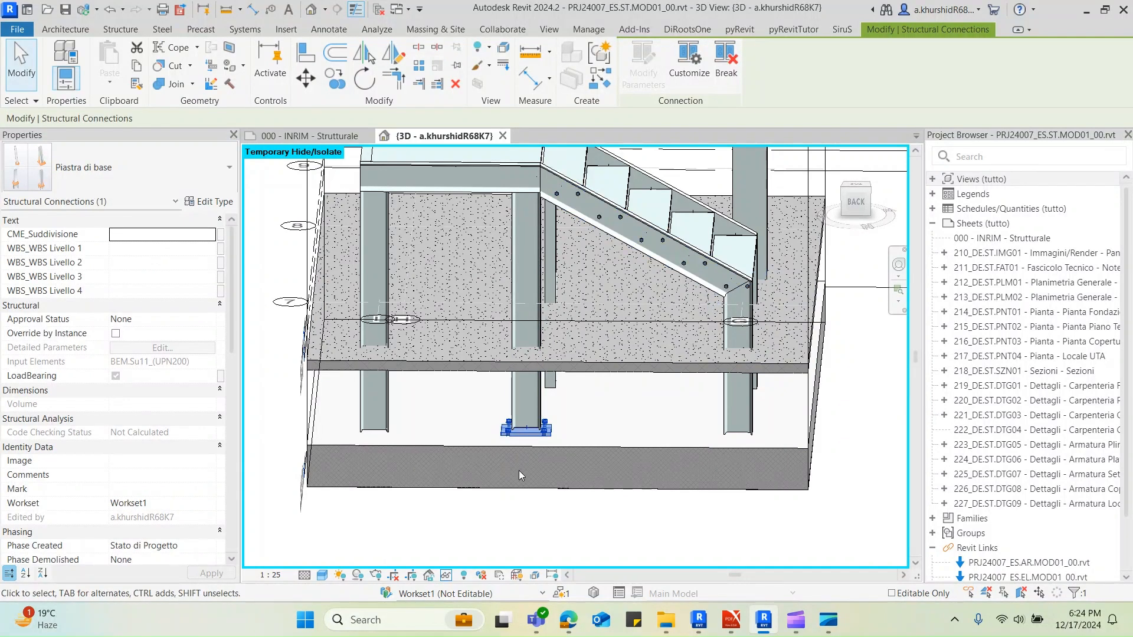
Temporarily hide the floor slab crossing the UPN200 column to expose the new base plate
scroll(519, 474, up, 2)
scroll(538, 399, up, 2)
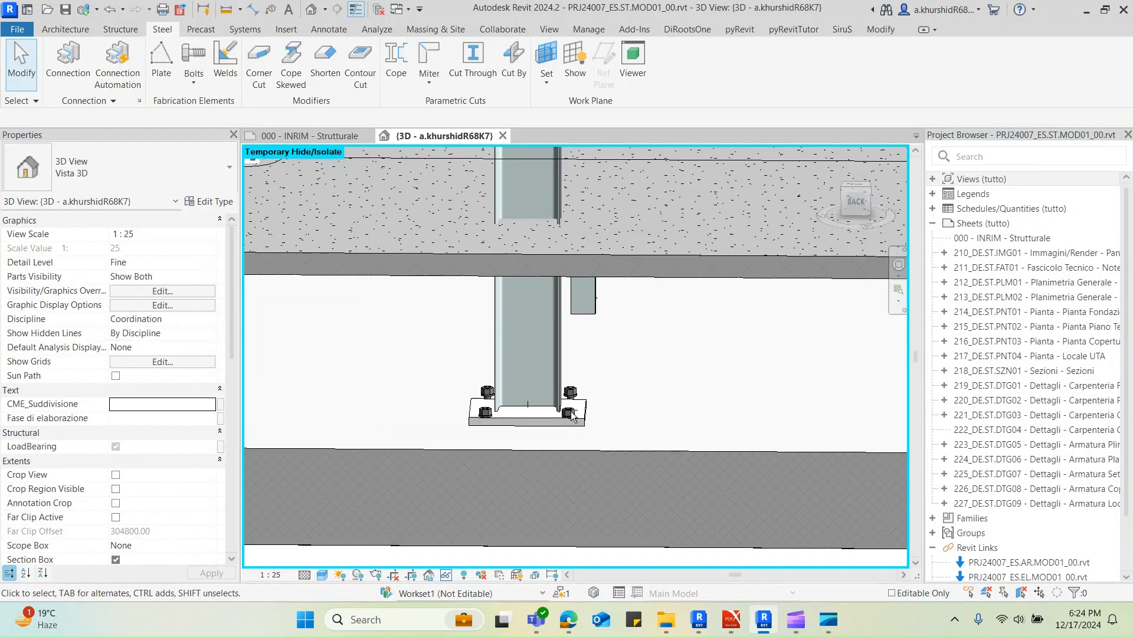
shift+middle_drag(559, 369, 597, 418)
click(612, 278)
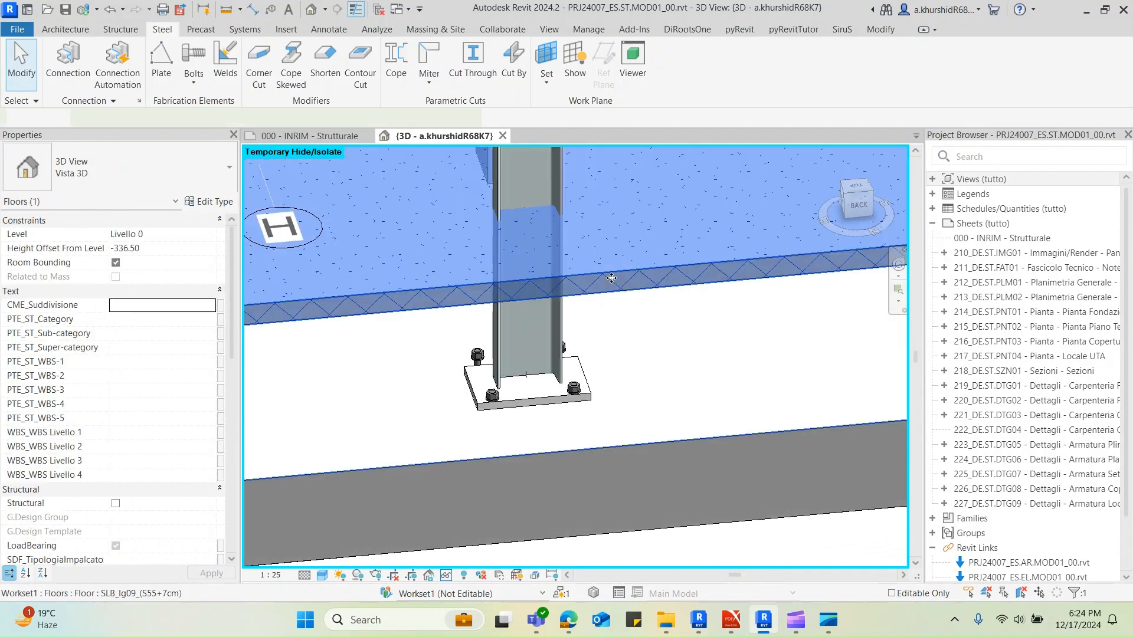
scroll(583, 380, down, 2)
scroll(584, 382, down, 2)
key(h)
key(h)
scroll(607, 410, down, 1)
shift+middle_drag(614, 426, 526, 480)
scroll(579, 355, up, 3)
click(577, 369)
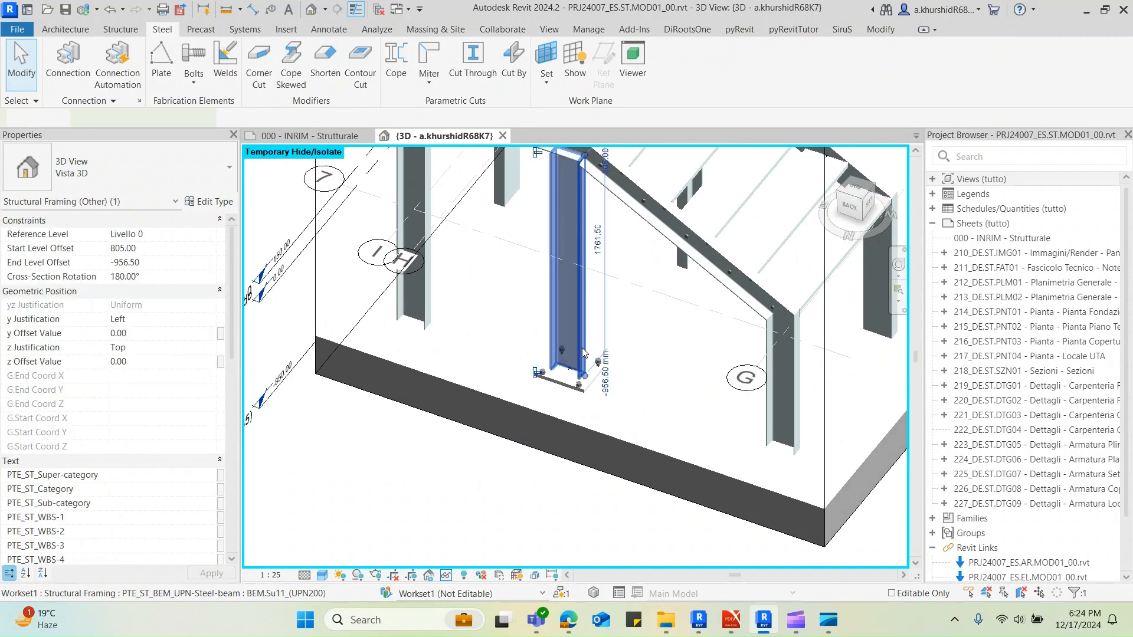
scroll(576, 372, up, 2)
scroll(576, 372, up, 2)
key(Escape)
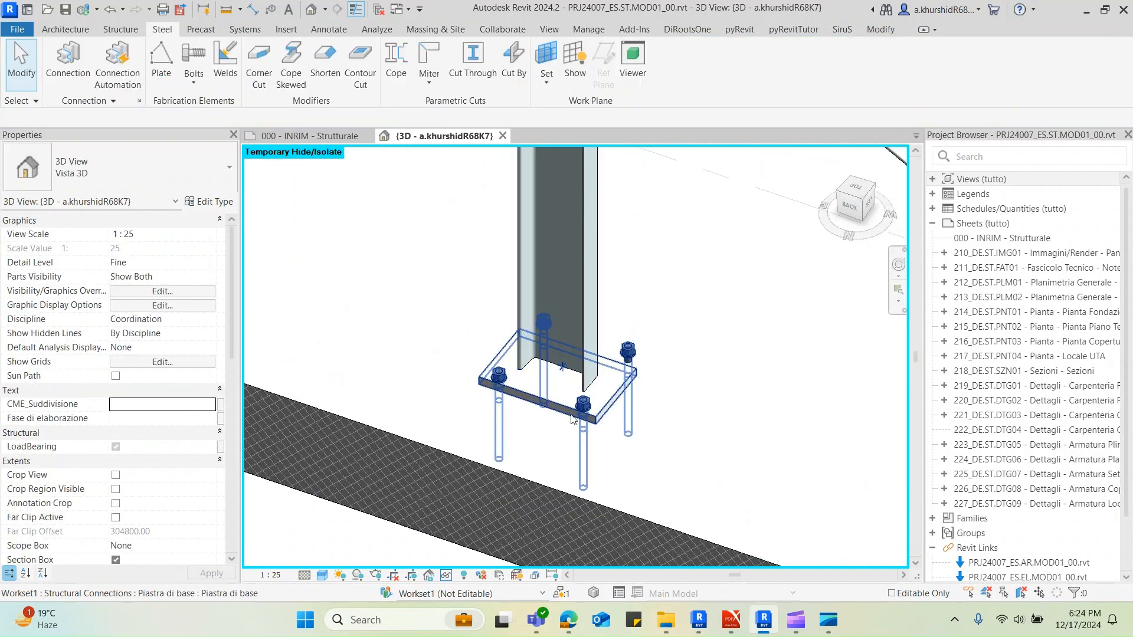
Switch to the node sketches PDF and read the P20.0x600-475 plate dimensions on the NODO 4 sheet
mouse_move(732, 620)
click(802, 478)
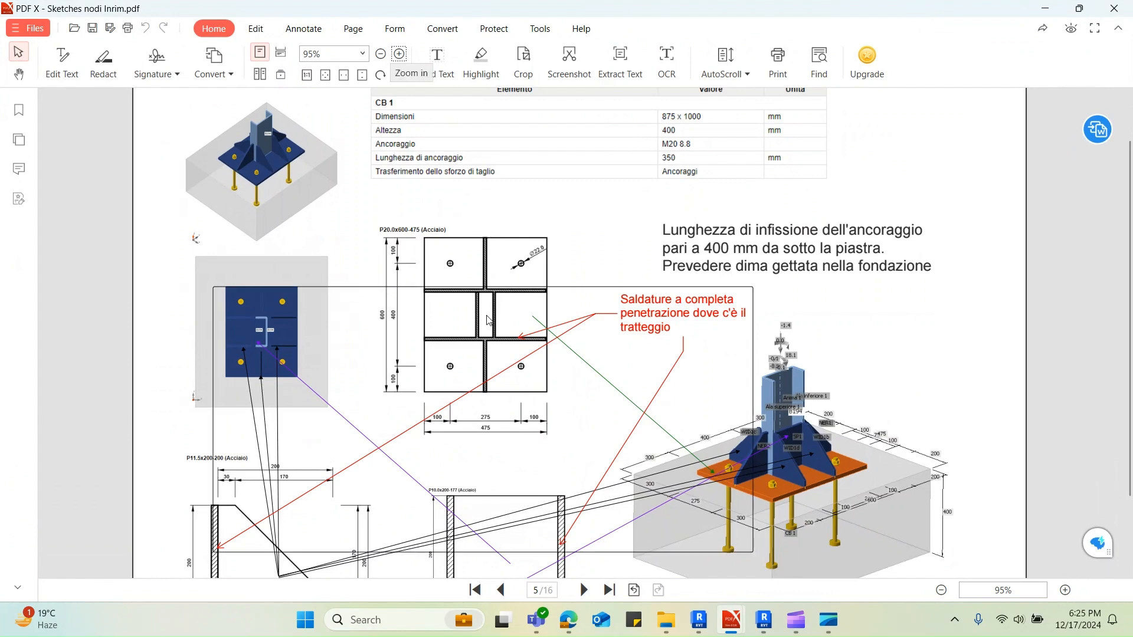
ctrl+scroll(413, 277, up, 4)
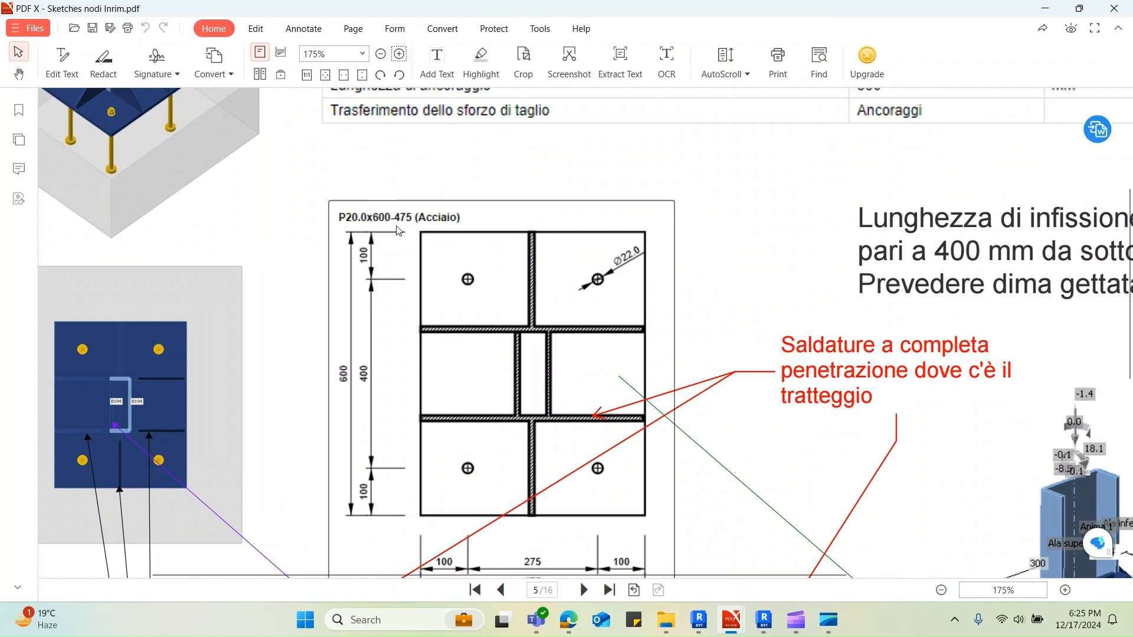
scroll(395, 233, down, 1)
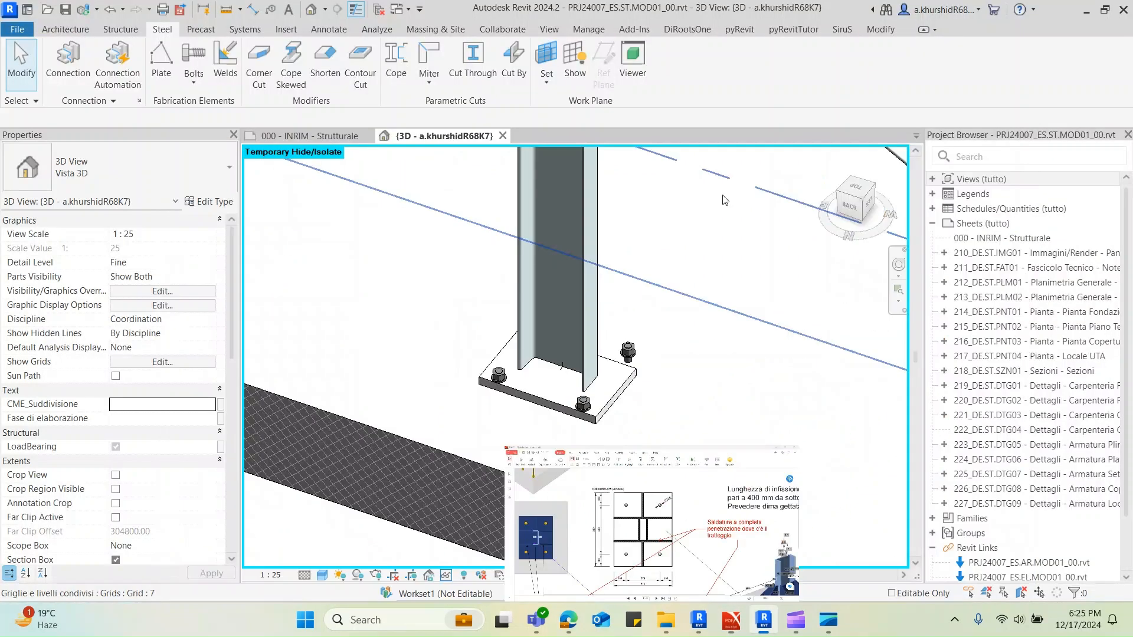
Return to Revit and duplicate the placed base plate's connection type as NODO 4
click(1045, 8)
click(617, 369)
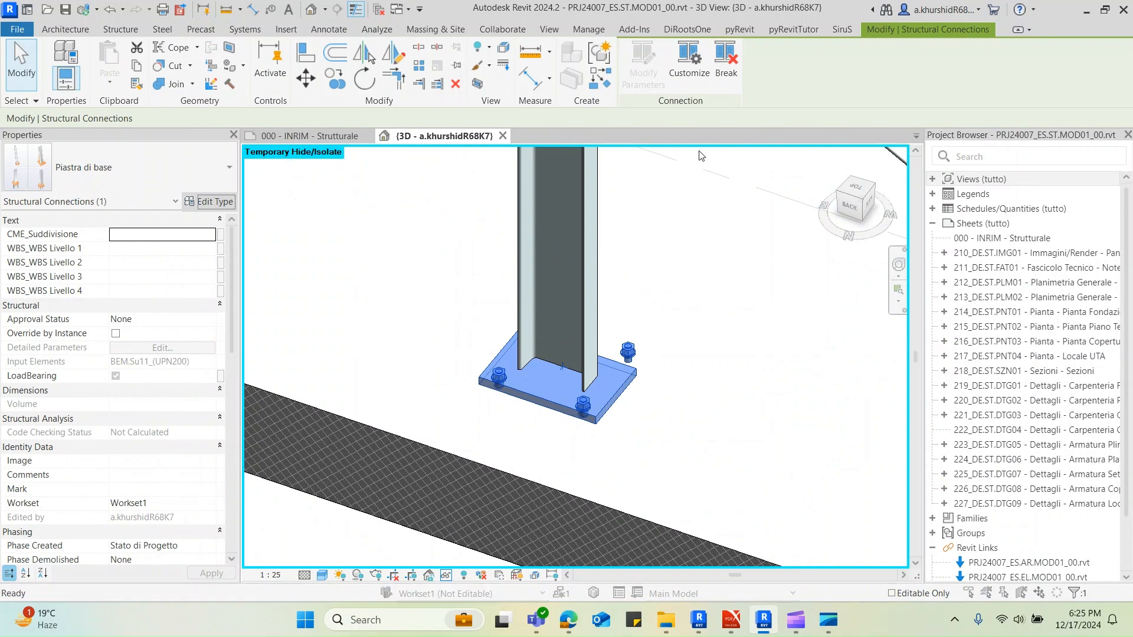
click(209, 201)
click(767, 164)
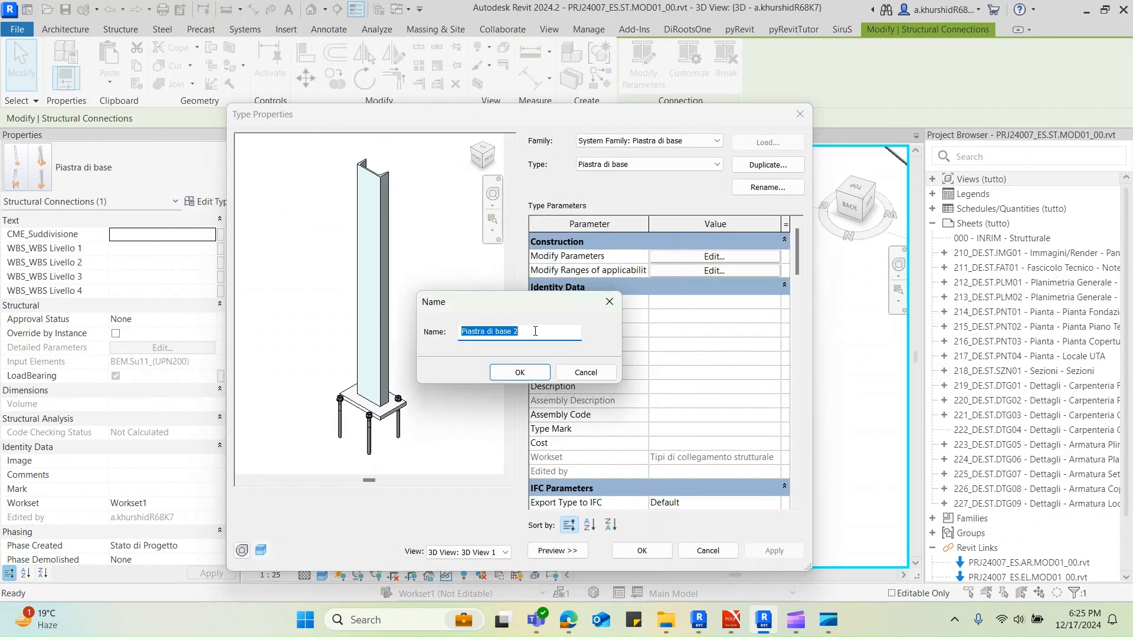
text(NODO 4)
click(508, 373)
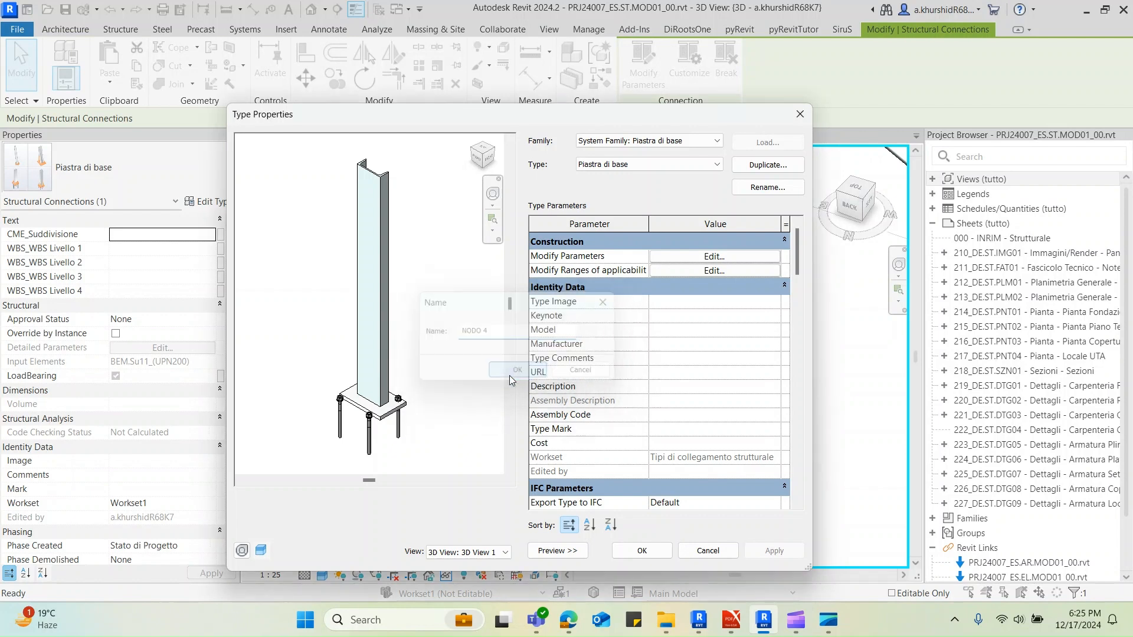
Open the NODO 4 connection parameters, check the plate note in the sketches PDF, and set the plate thickness to 20 mm and layout to total
click(748, 257)
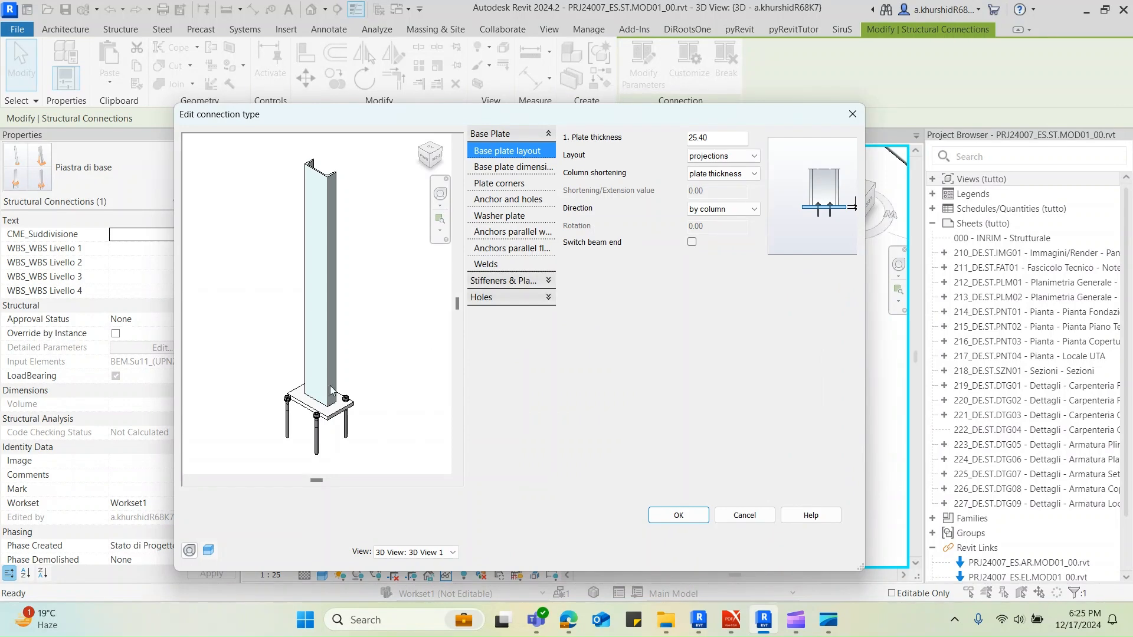
scroll(348, 379, up, 3)
scroll(393, 370, up, 2)
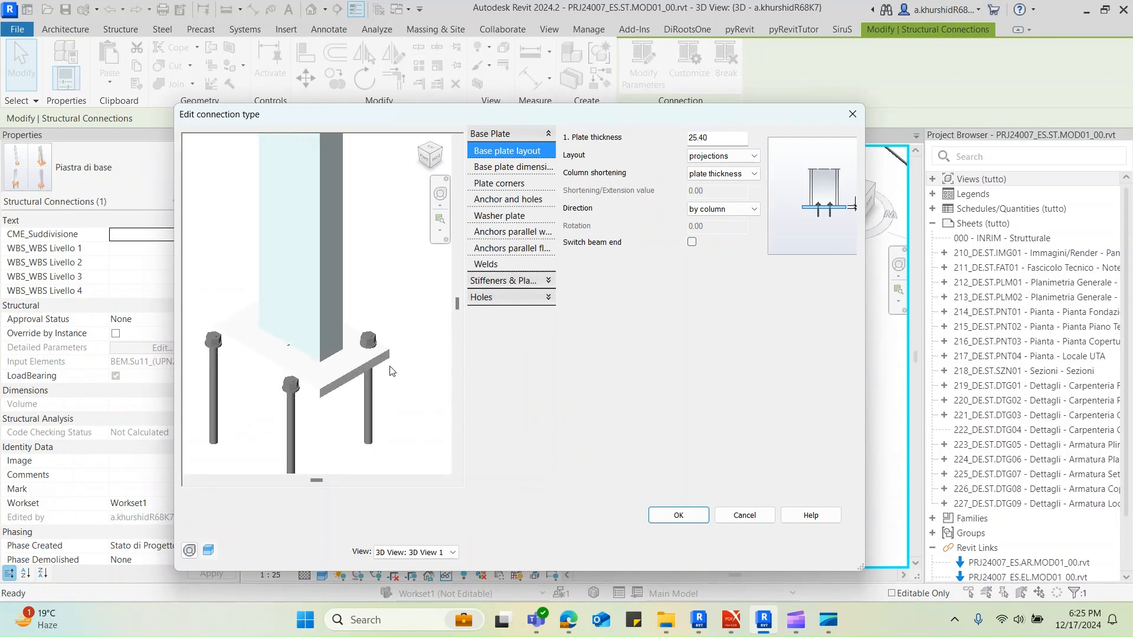
mouse_move(731, 619)
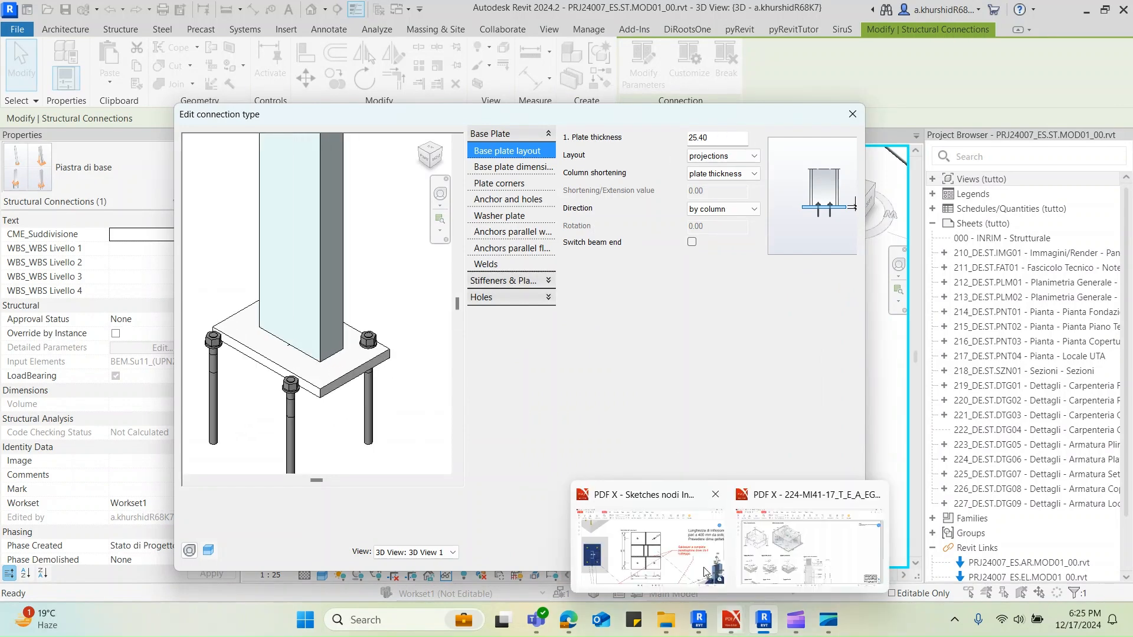
click(661, 566)
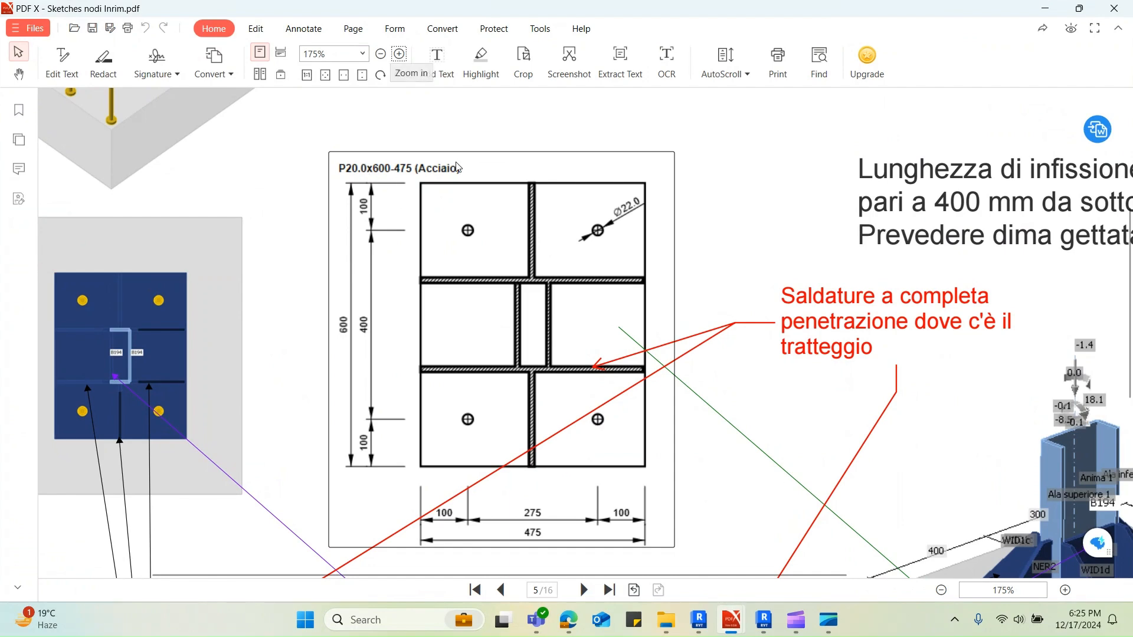
key(alt+Tab)
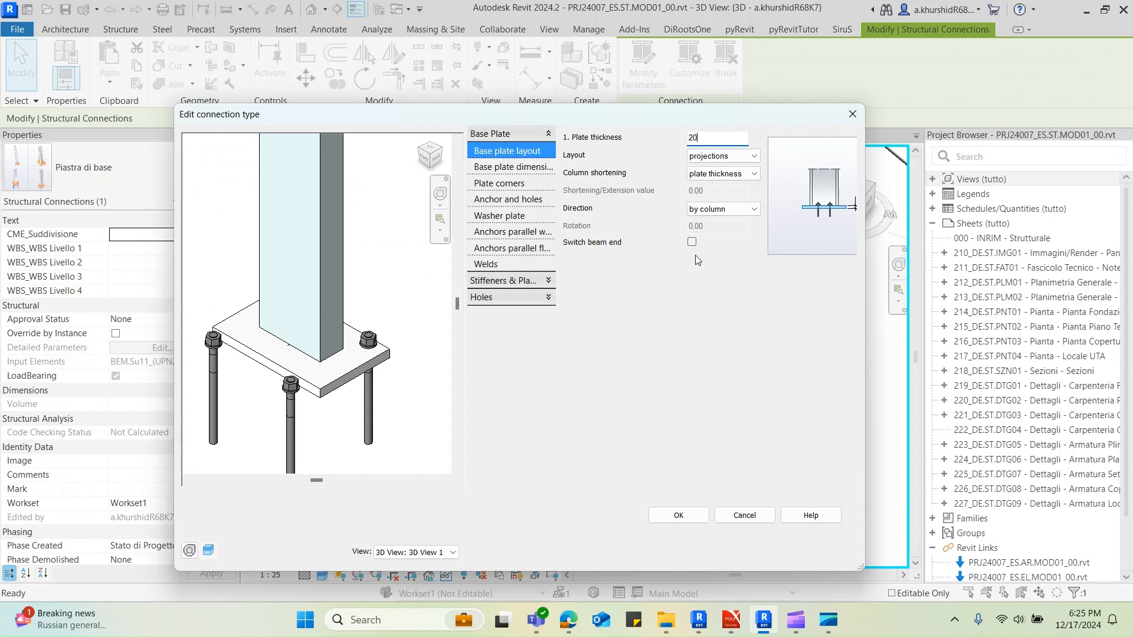
click(737, 155)
click(737, 155)
click(708, 165)
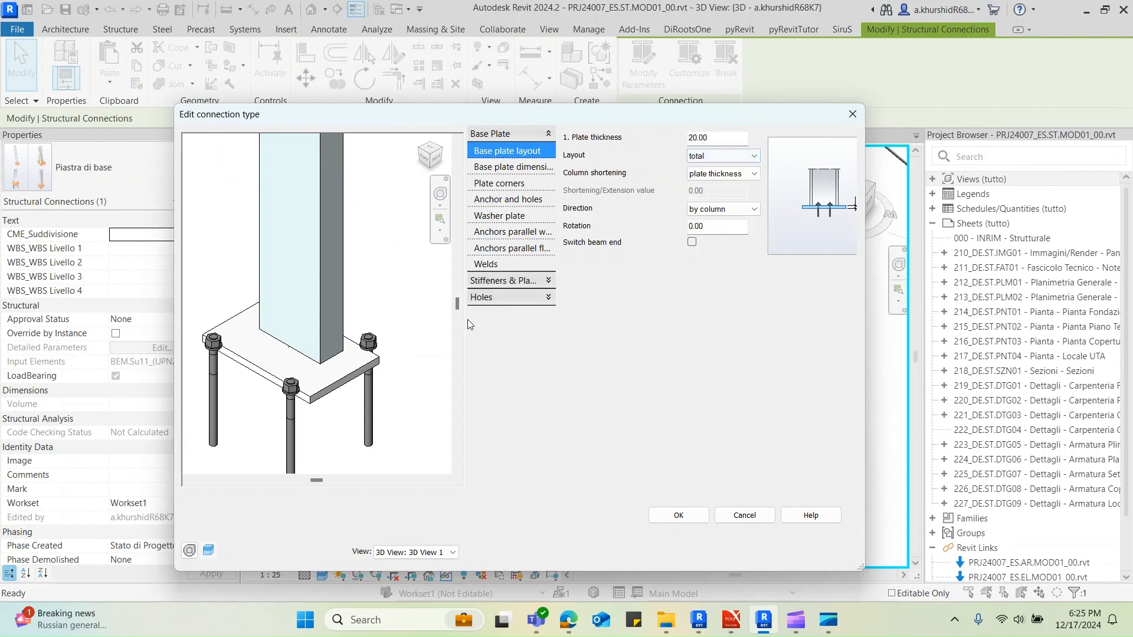
Set the base plate dimensions to a plate length of 600 mm and a plate width of 475 mm
click(527, 168)
drag(723, 232, 686, 227)
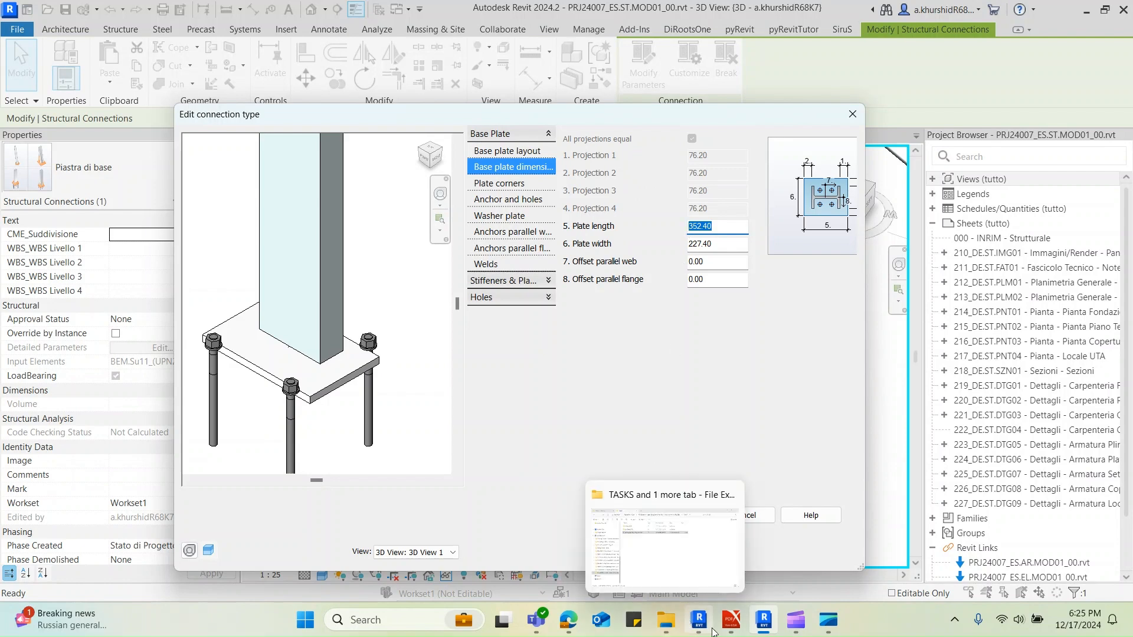
mouse_move(722, 630)
mouse_move(681, 548)
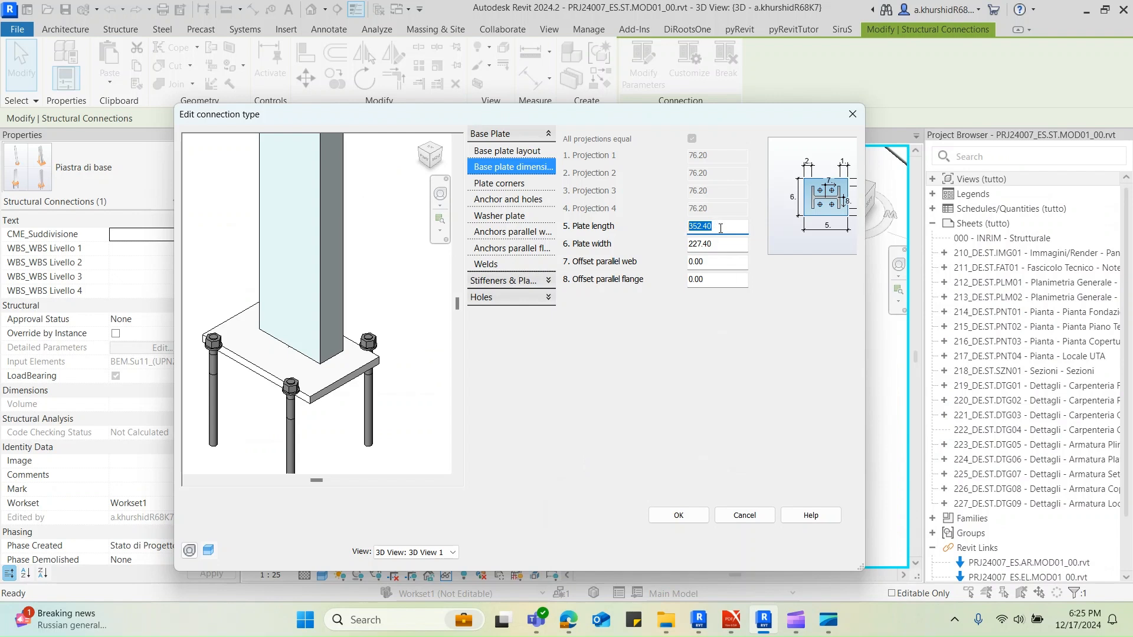
text(600)
click(725, 244)
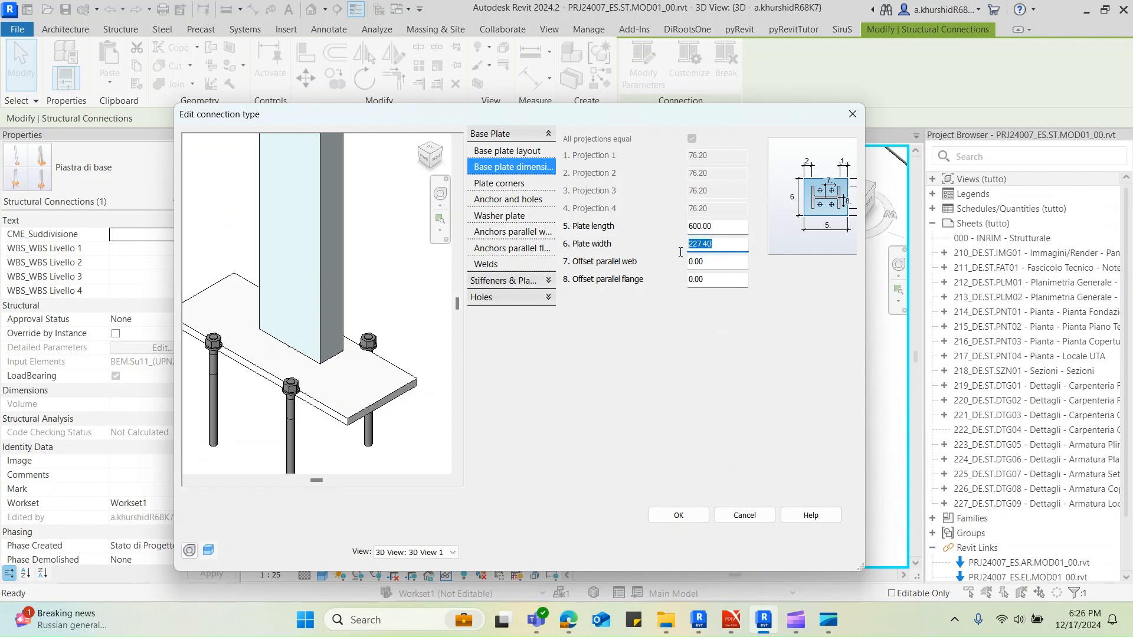
text(475)
click(715, 267)
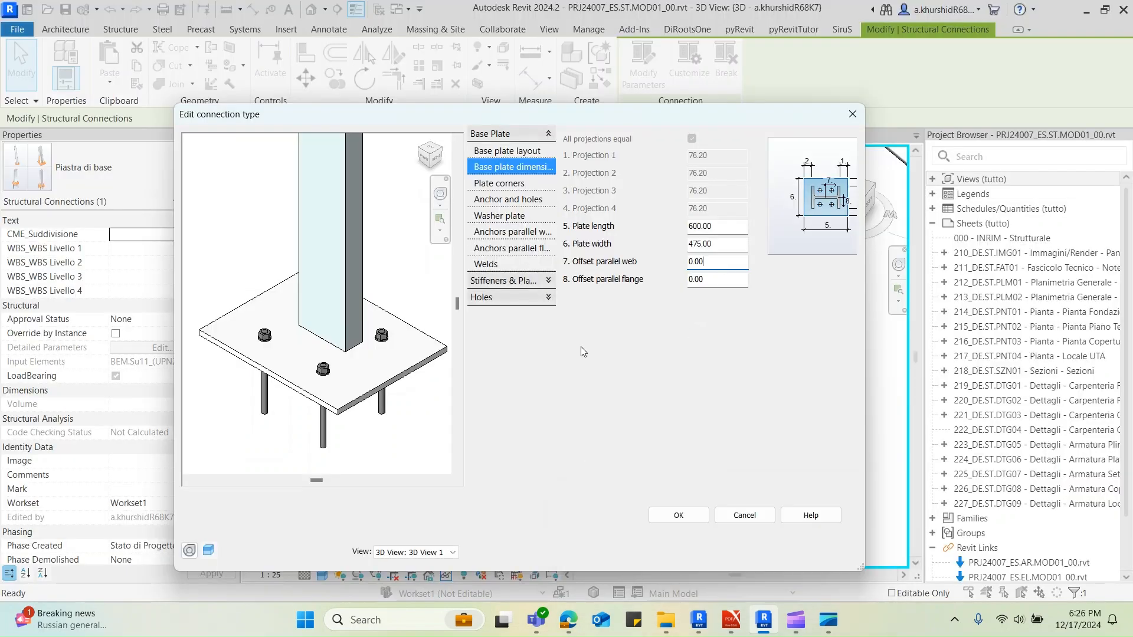
Open the base plate's anchor and hole settings, then switch to the sketches PDF and read the NODO 4 anchor size and embedment length
click(518, 186)
click(521, 202)
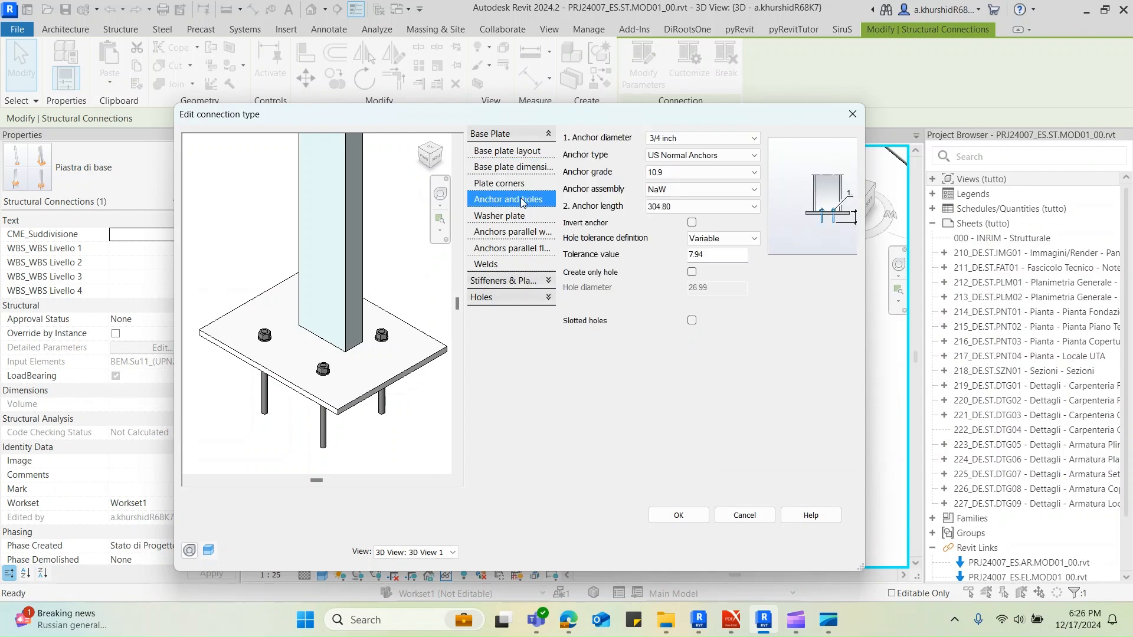
click(698, 140)
click(731, 620)
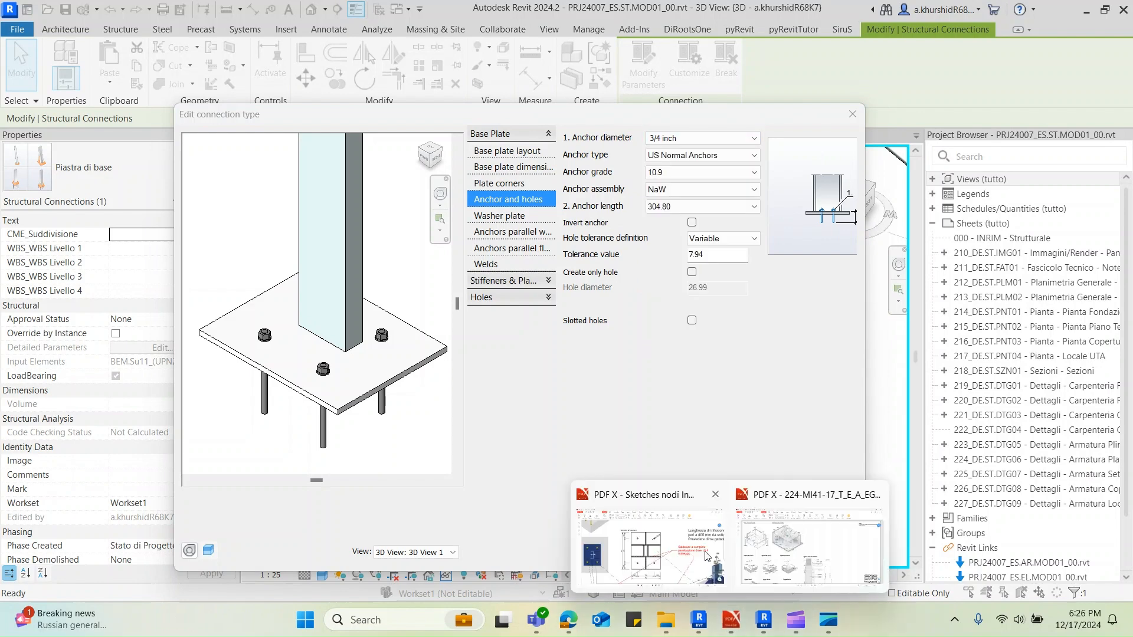
click(646, 549)
ctrl+scroll(599, 391, down, 4)
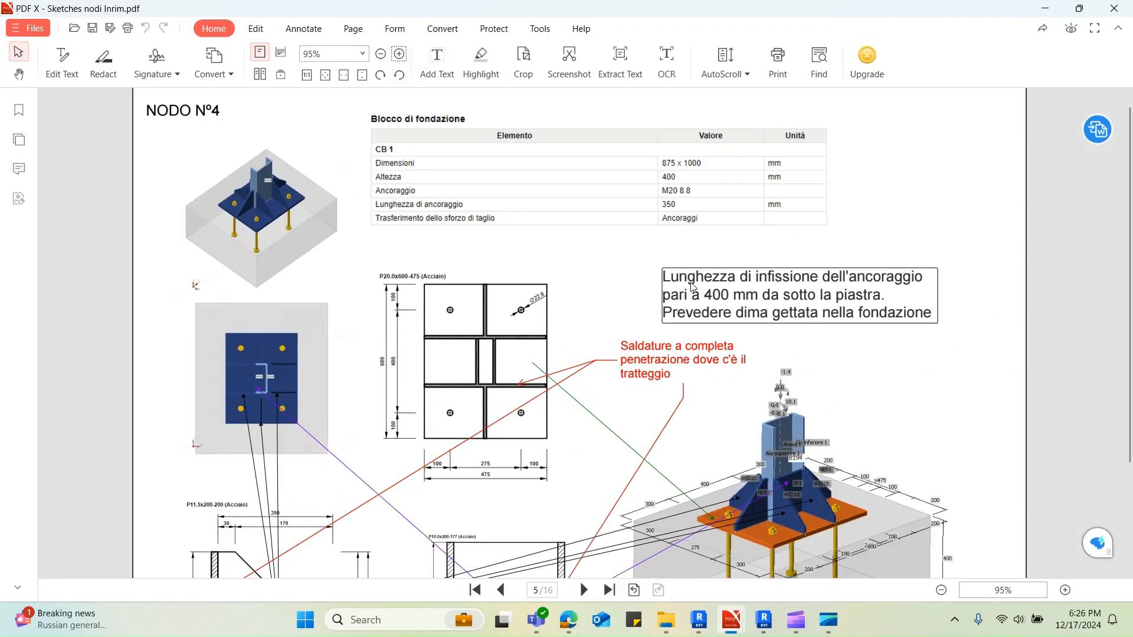
ctrl+scroll(691, 186, up, 1)
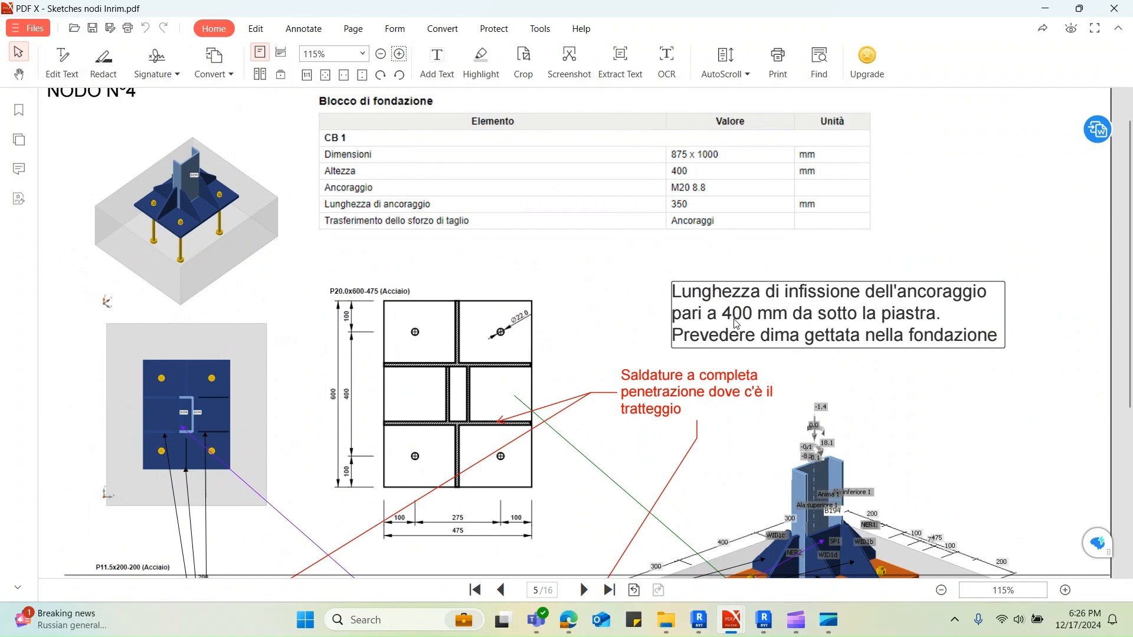
Return to Revit and set the anchor diameter to 20 mm and the anchor length to 400 mm
click(1045, 8)
click(681, 138)
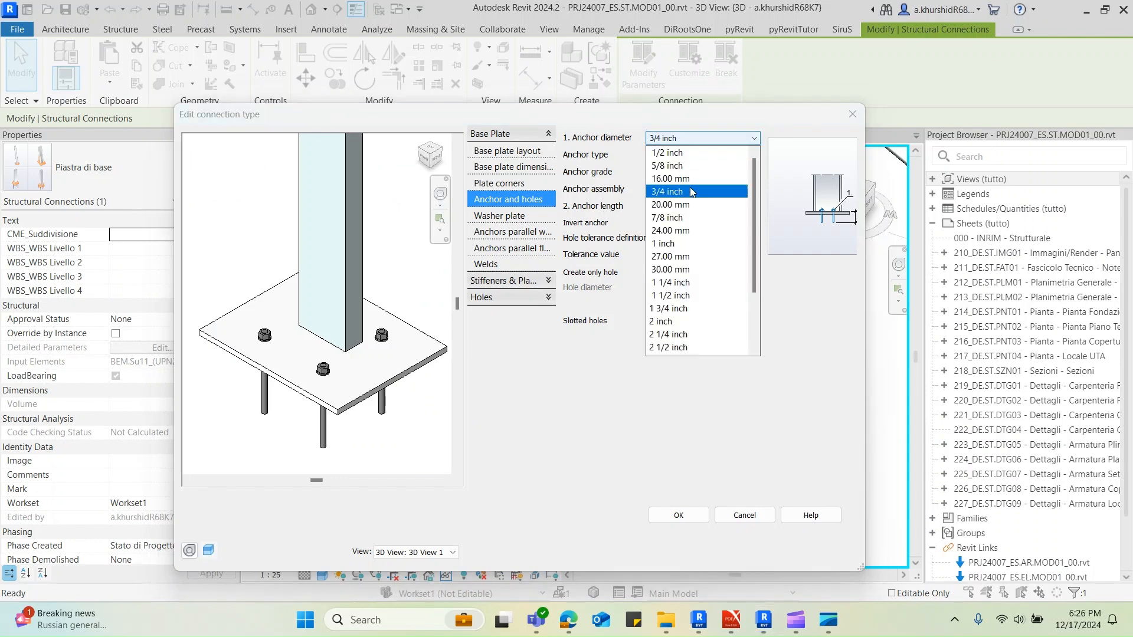
click(684, 203)
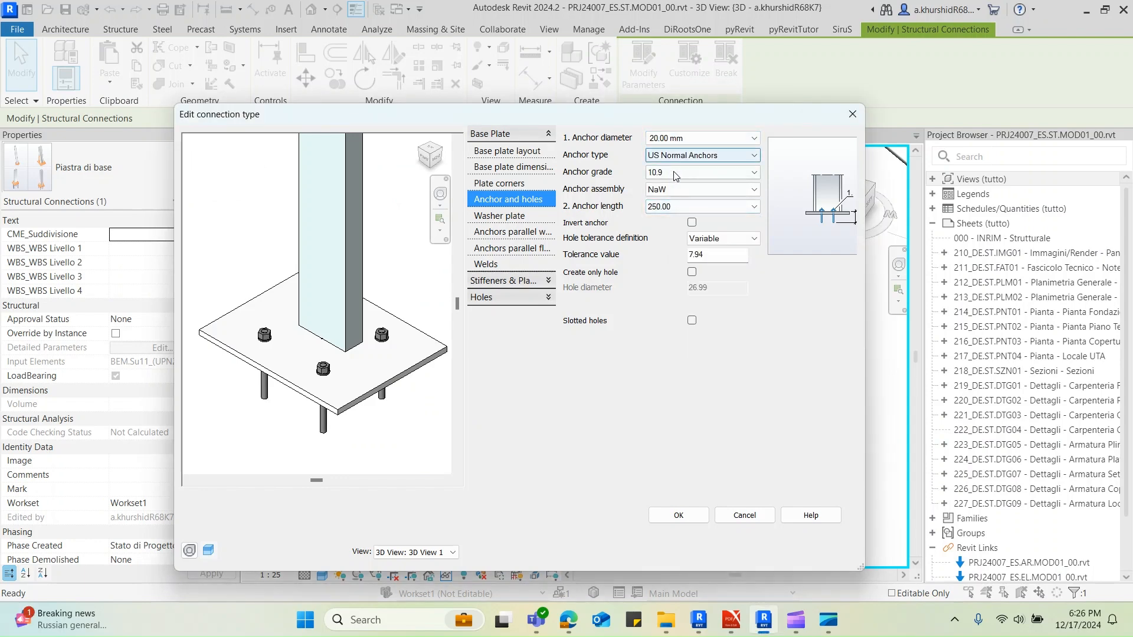
click(671, 207)
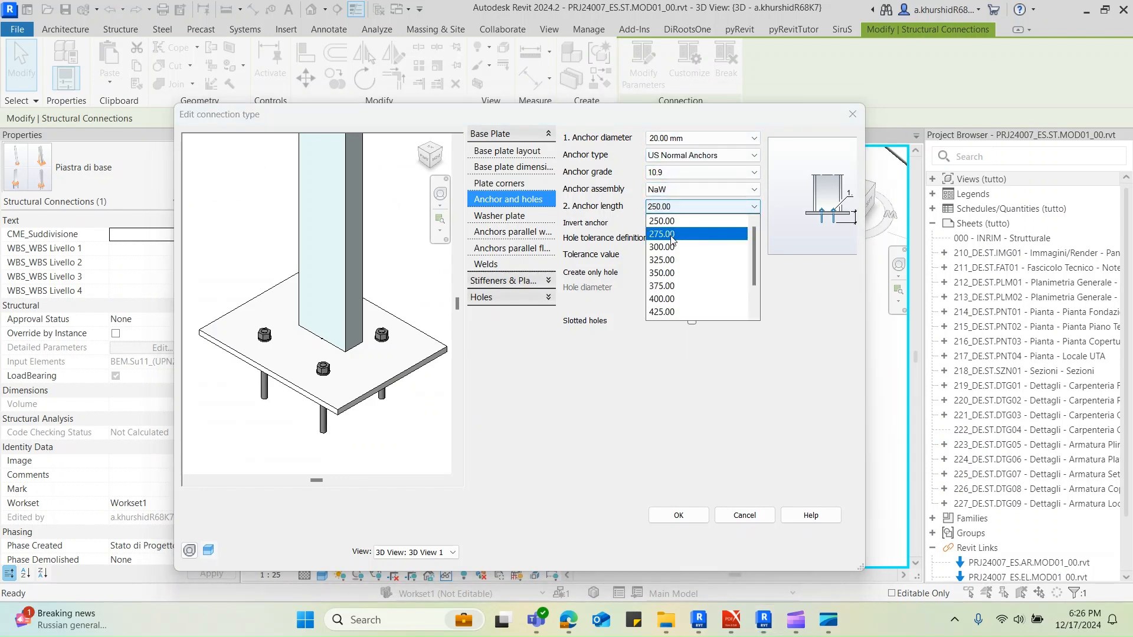
click(667, 299)
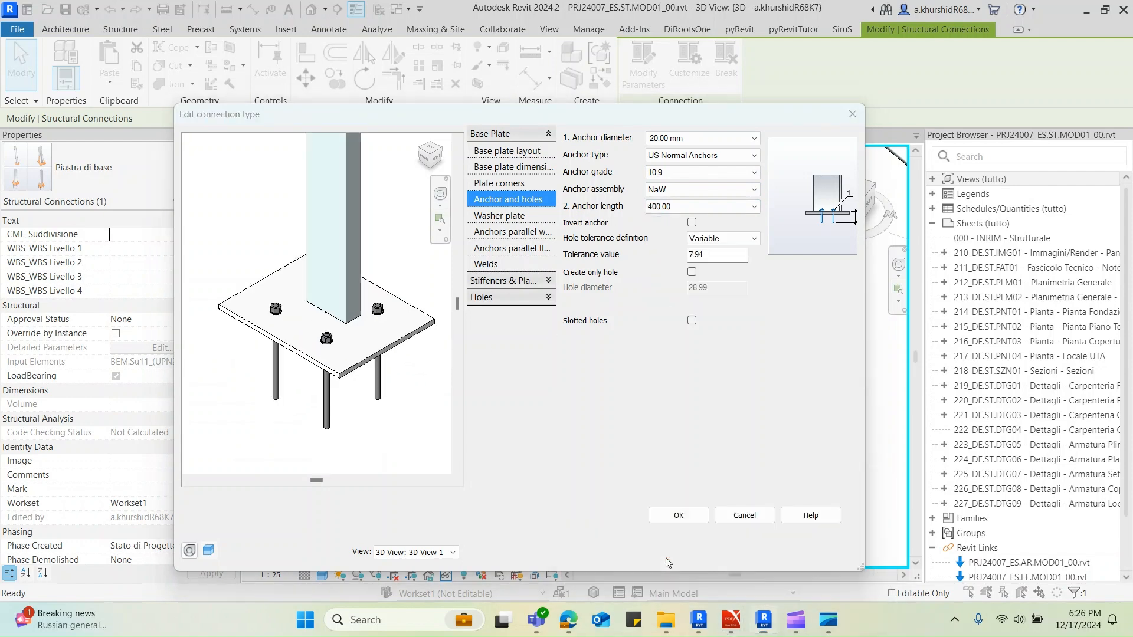
Check the anchor shape in the PDF's NODO 4 sketches, then return to Revit and set the anchor type to US Headed Anchors
click(649, 537)
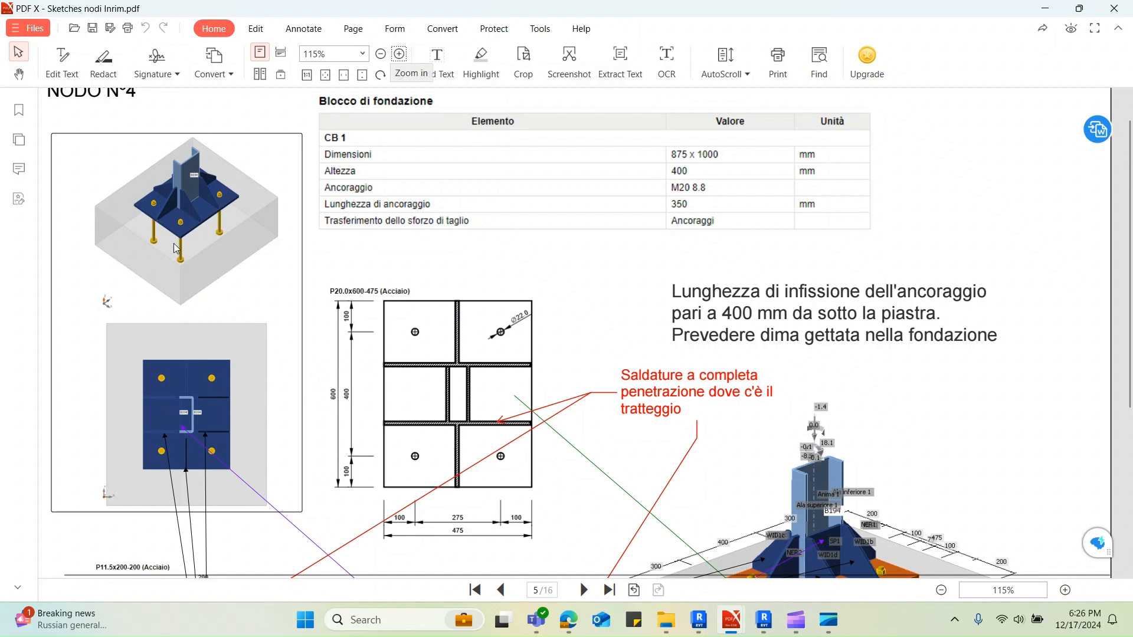
scroll(176, 236, down, 3)
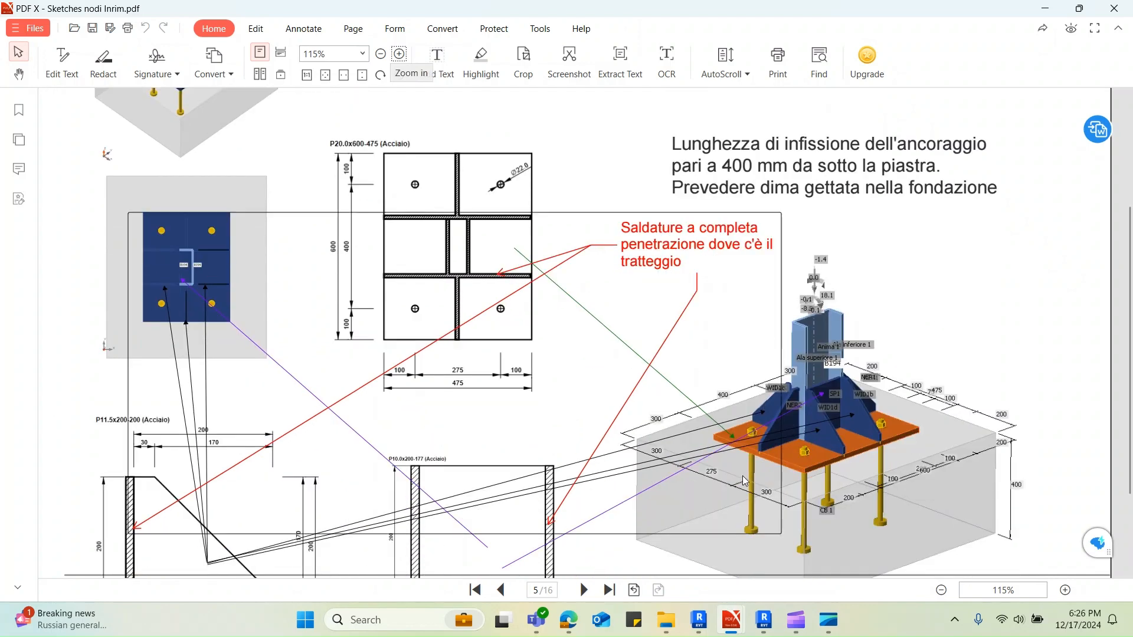
scroll(766, 503, down, 1)
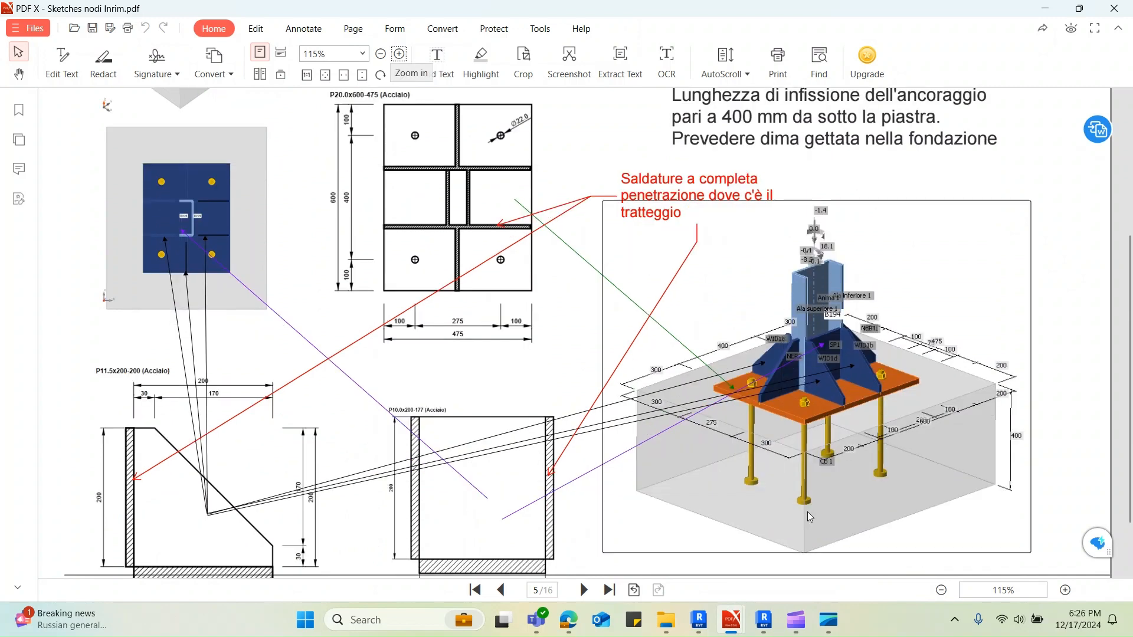
scroll(813, 499, up, 3)
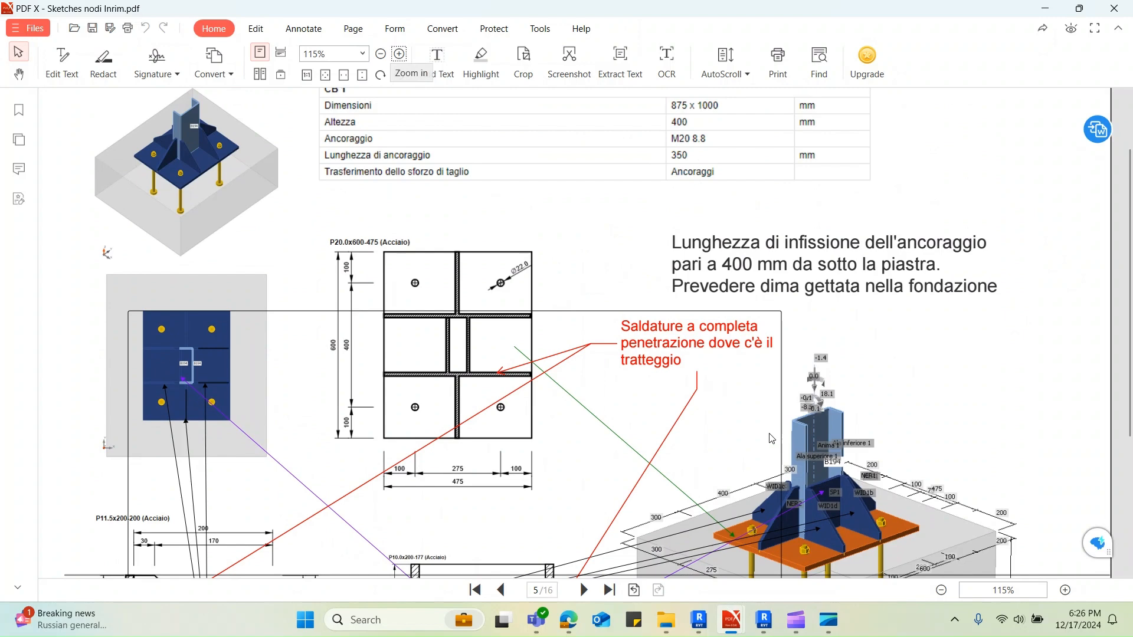
click(1042, 5)
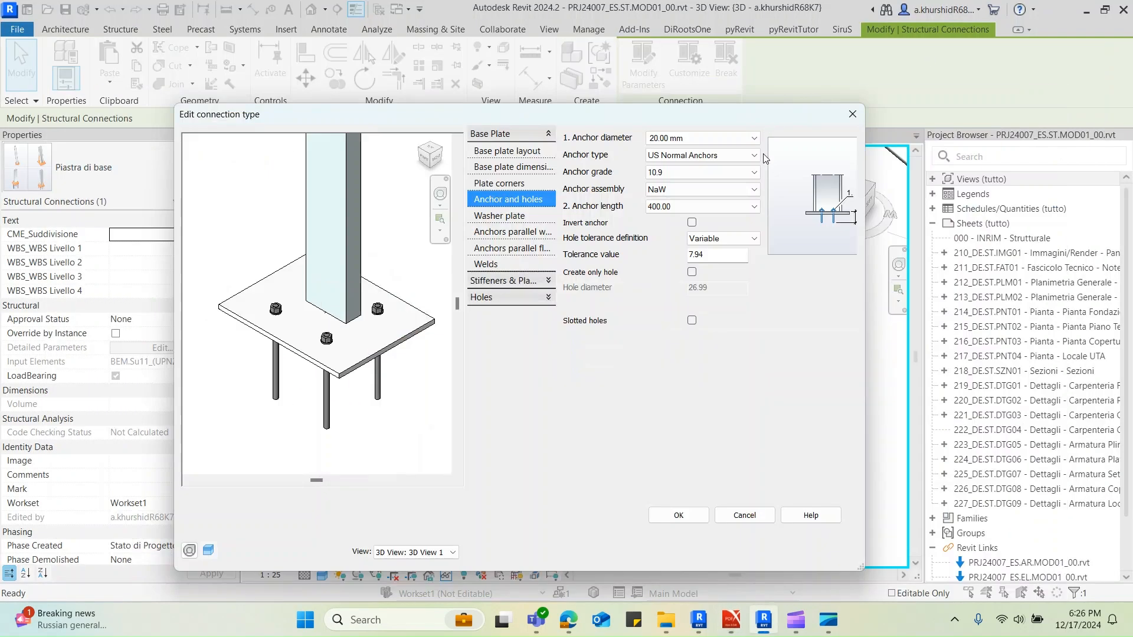
click(660, 156)
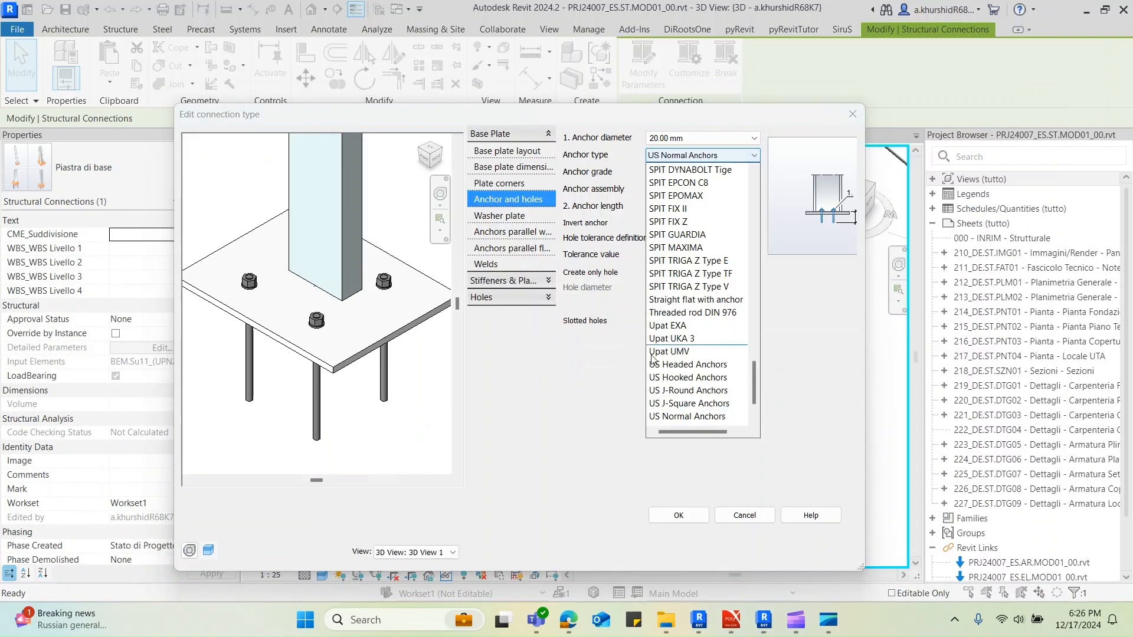
click(682, 365)
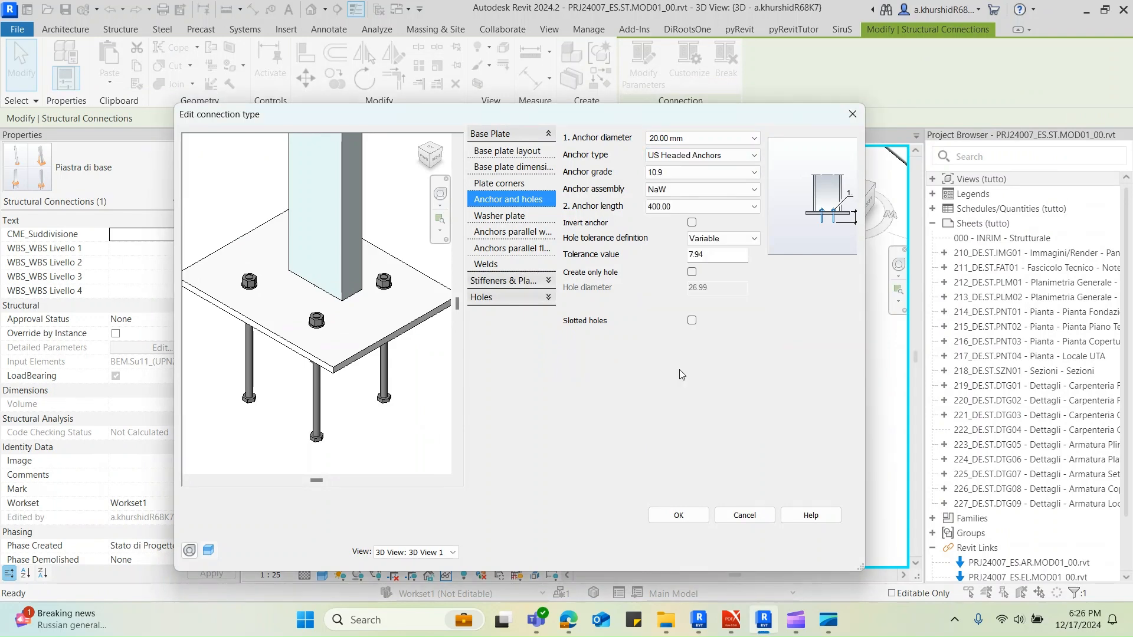
Compare the anchors with the PDF's NODO 4 sketch again and try the US Threaded Anchors type in Revit
mouse_move(731, 619)
click(672, 538)
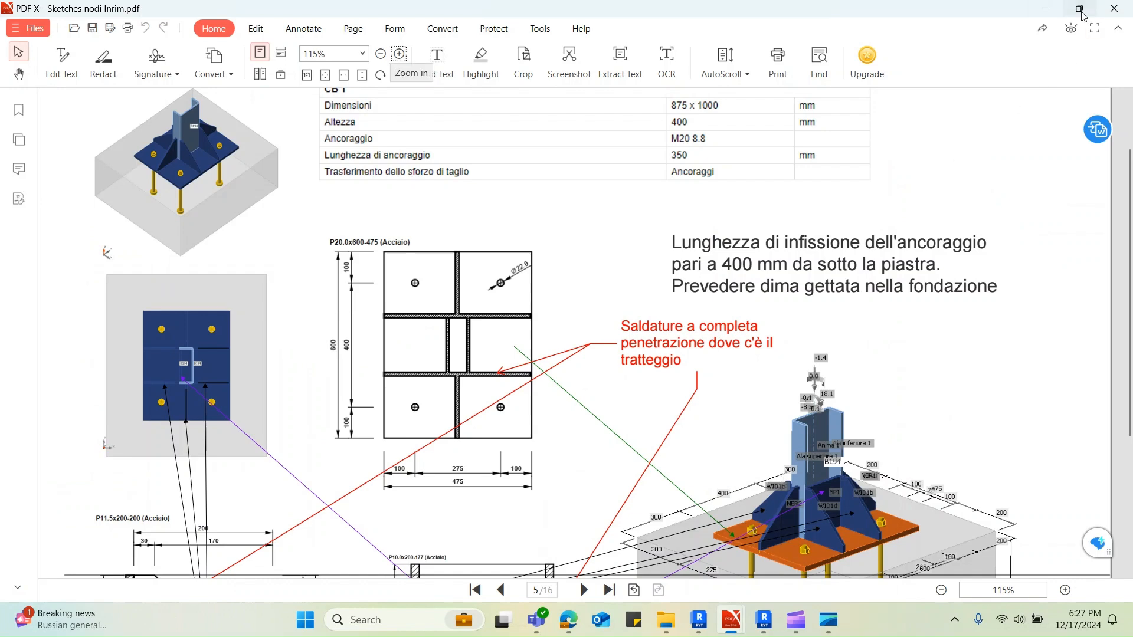
click(1052, 9)
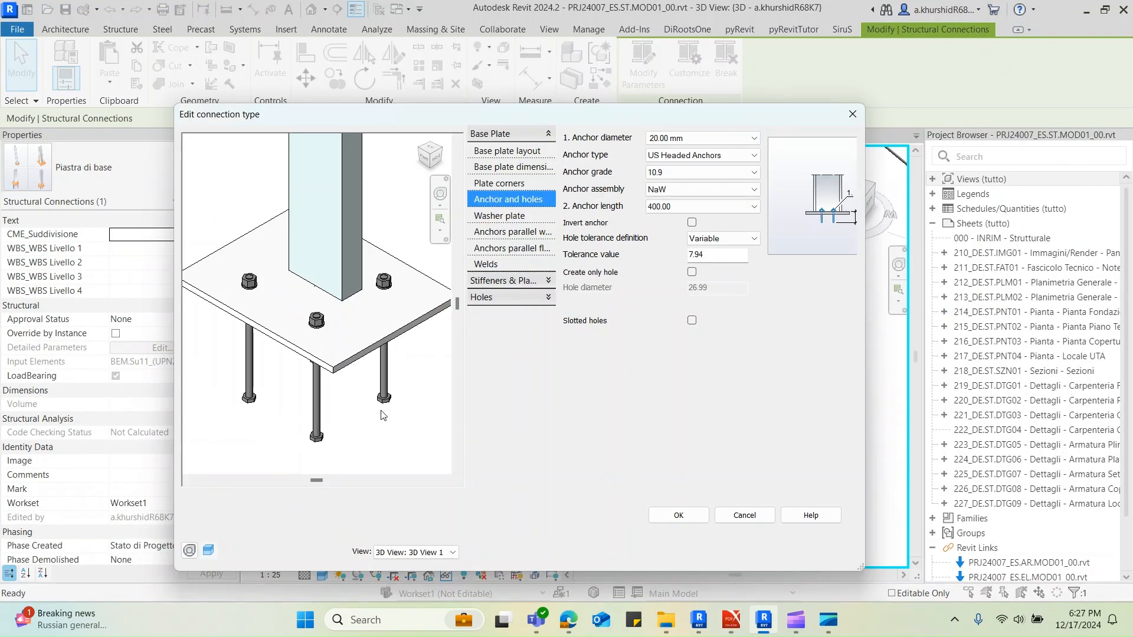
click(683, 154)
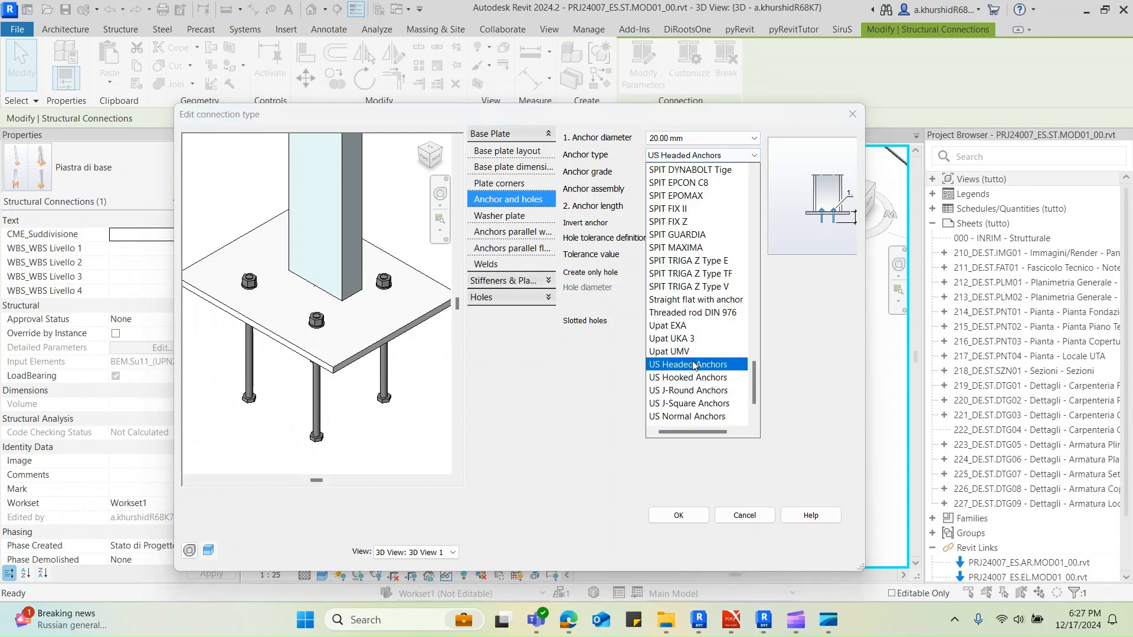
scroll(689, 384, down, 1)
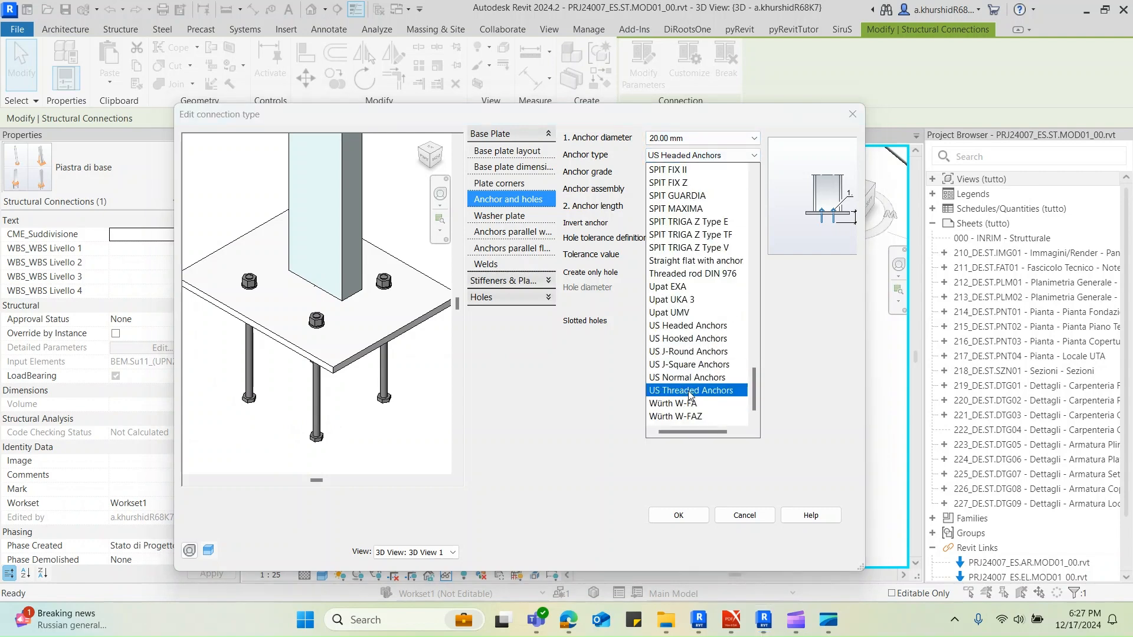
click(691, 391)
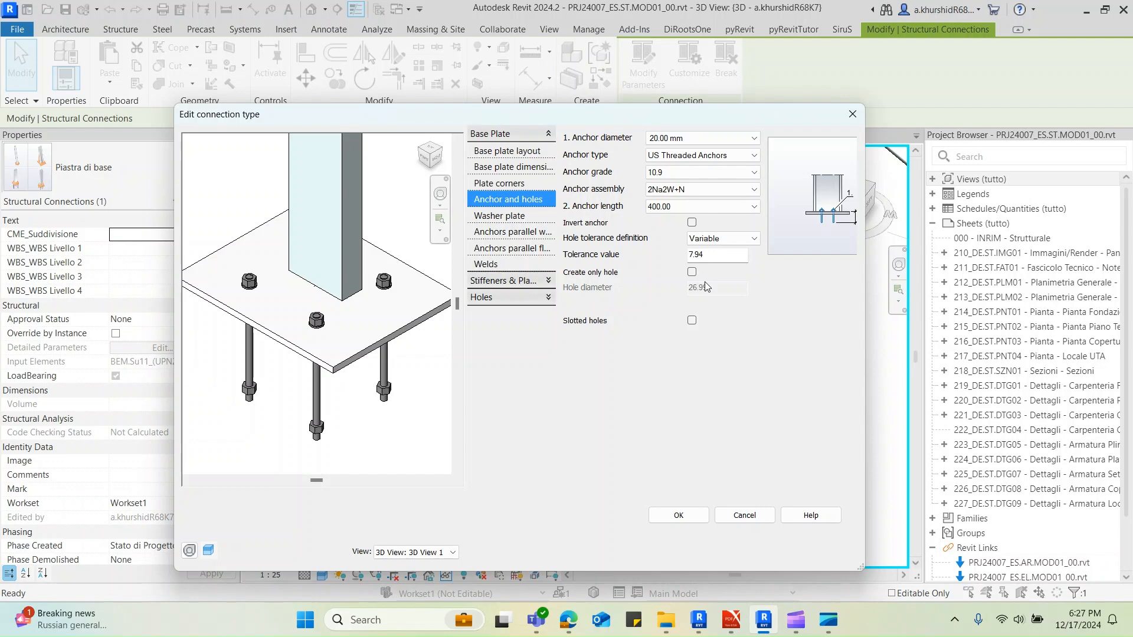
Set the anchor type back to US Headed Anchors and inspect the plate and open side of the column in the preview
click(702, 155)
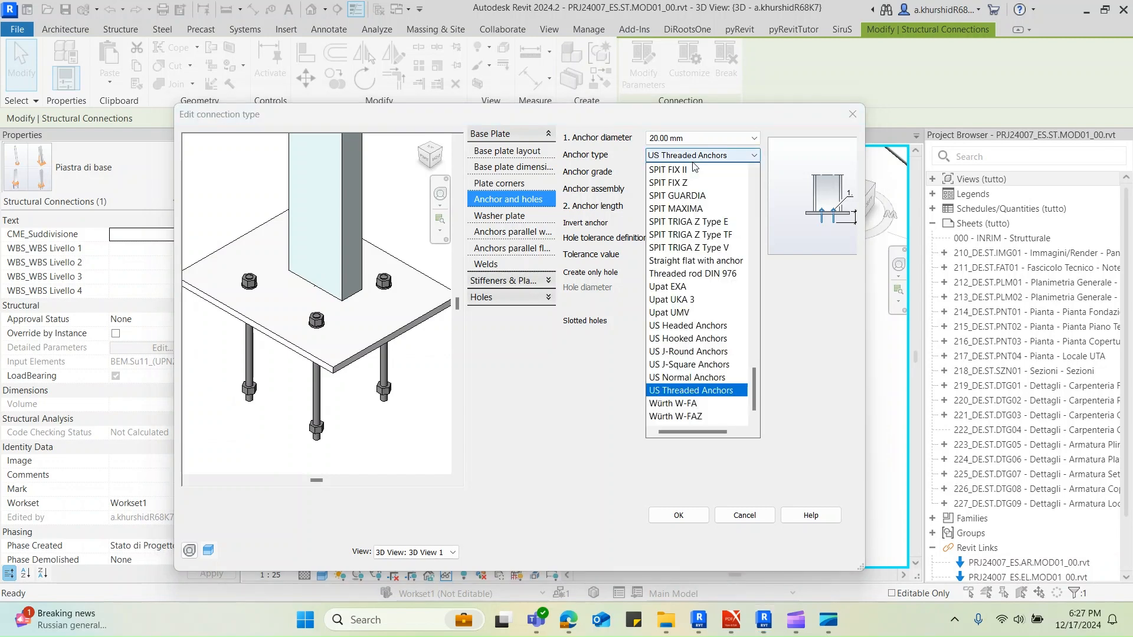
click(687, 326)
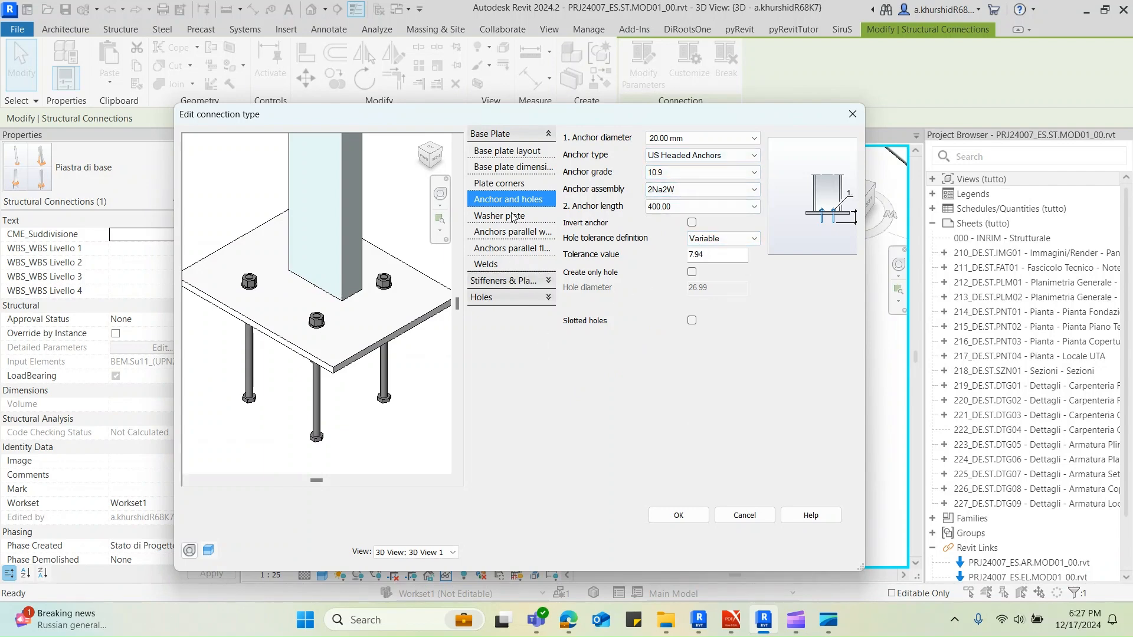
scroll(362, 324, down, 1)
shift+middle_drag(402, 346, 199, 408)
shift+middle_drag(370, 395, 325, 336)
scroll(324, 335, up, 1)
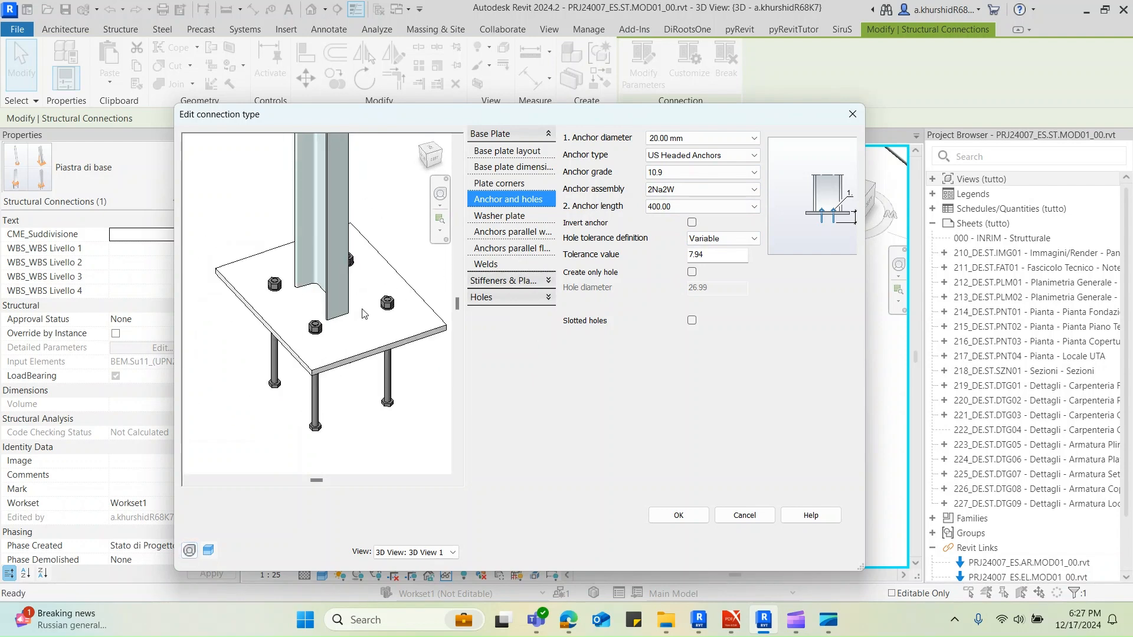
Open the settings for anchors parallel to the web and check the anchor spacing in the PDF's NODO 4 plate sketch
click(511, 233)
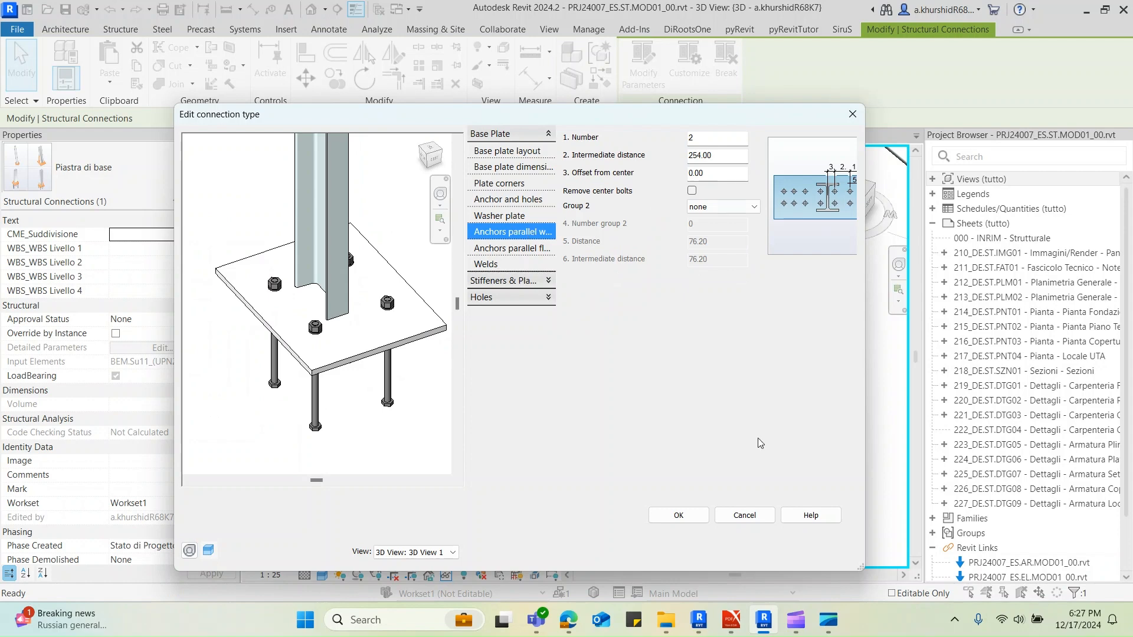
mouse_move(731, 620)
click(667, 566)
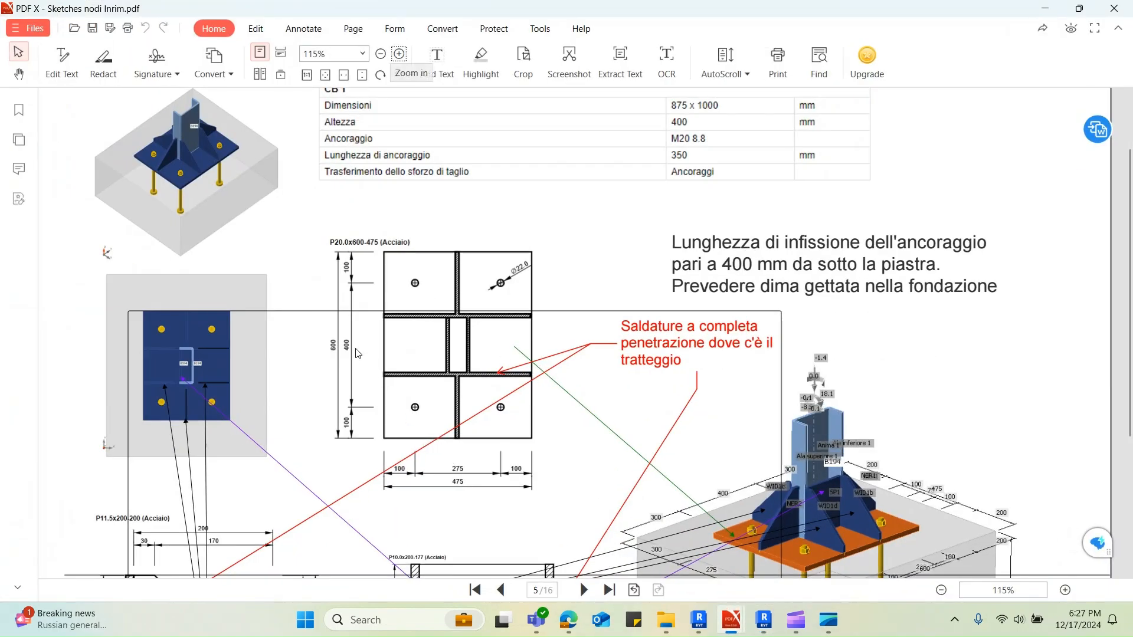
click(1045, 8)
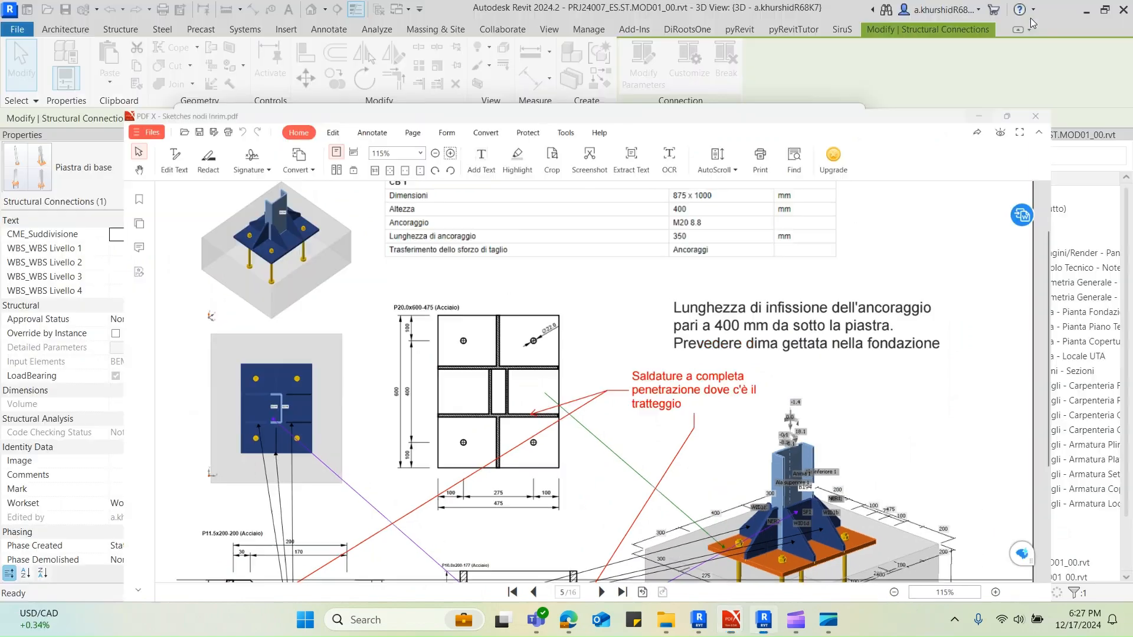
Try an intermediate distance of 400 mm for the anchors parallel to the web in Revit
drag(721, 155, 692, 156)
key(BackSpace)
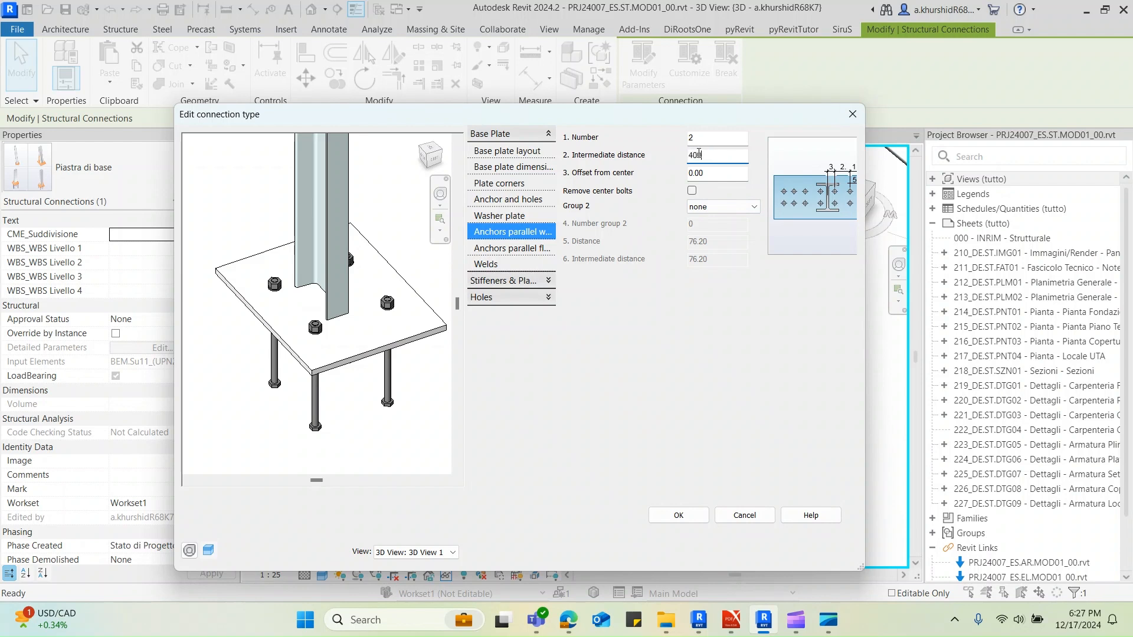
text(400)
click(713, 176)
Set the intermediate distance of the anchors parallel to the web to 275 mm
drag(716, 157, 682, 156)
text(275)
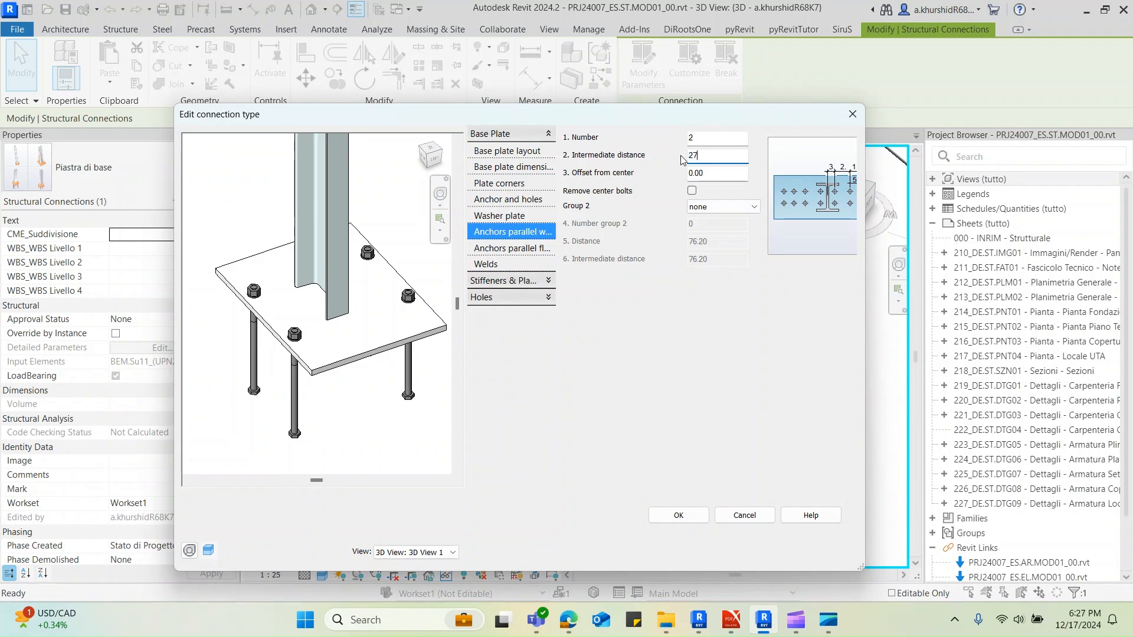
key(Tab)
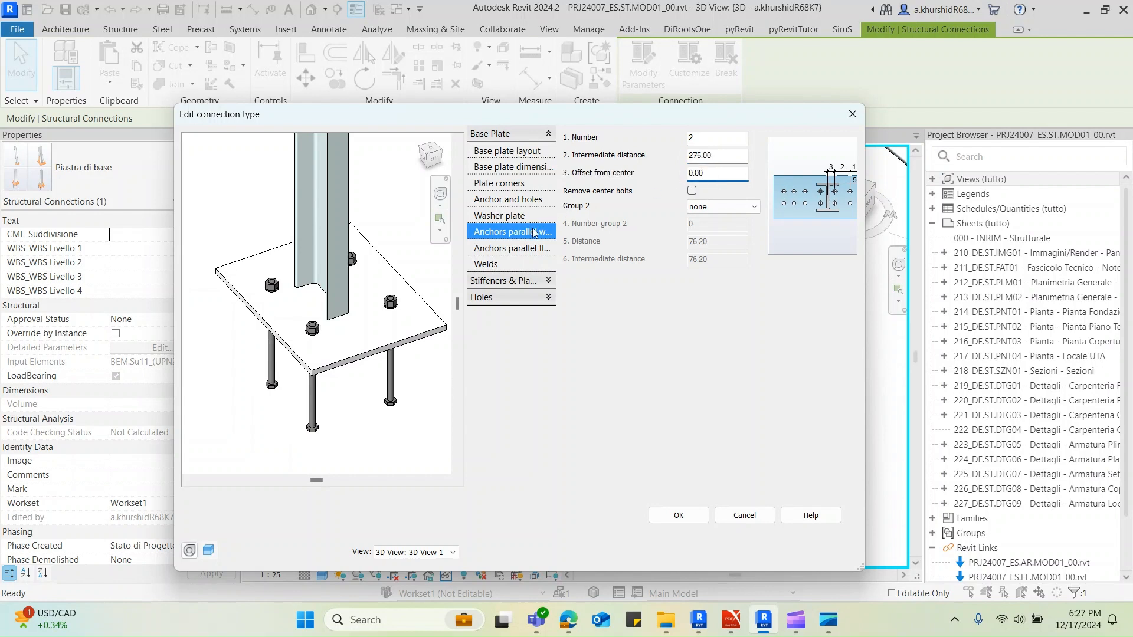
Set the intermediate distance of the anchors parallel to the flange to 400 mm and inspect the plate in the preview
click(527, 249)
drag(721, 157, 678, 156)
text(400)
click(712, 172)
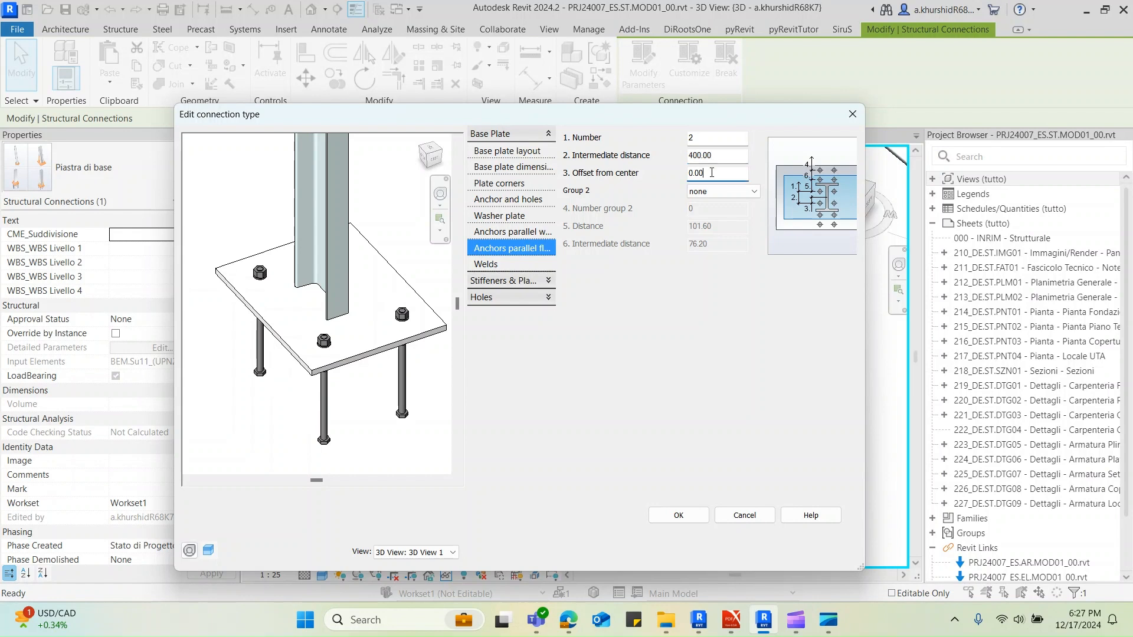
shift+middle_drag(407, 361, 416, 406)
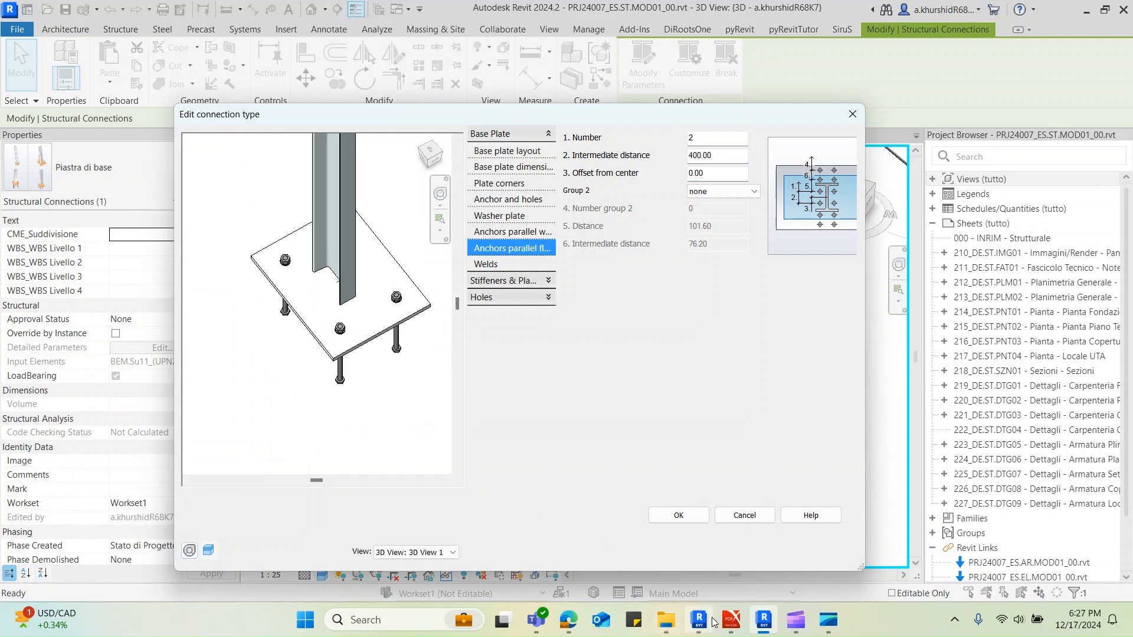
Review the leveling plate, shim plate and shear anchor settings, widen the dialog, and open the web stiffener settings
mouse_move(731, 619)
mouse_move(667, 545)
click(510, 281)
click(519, 167)
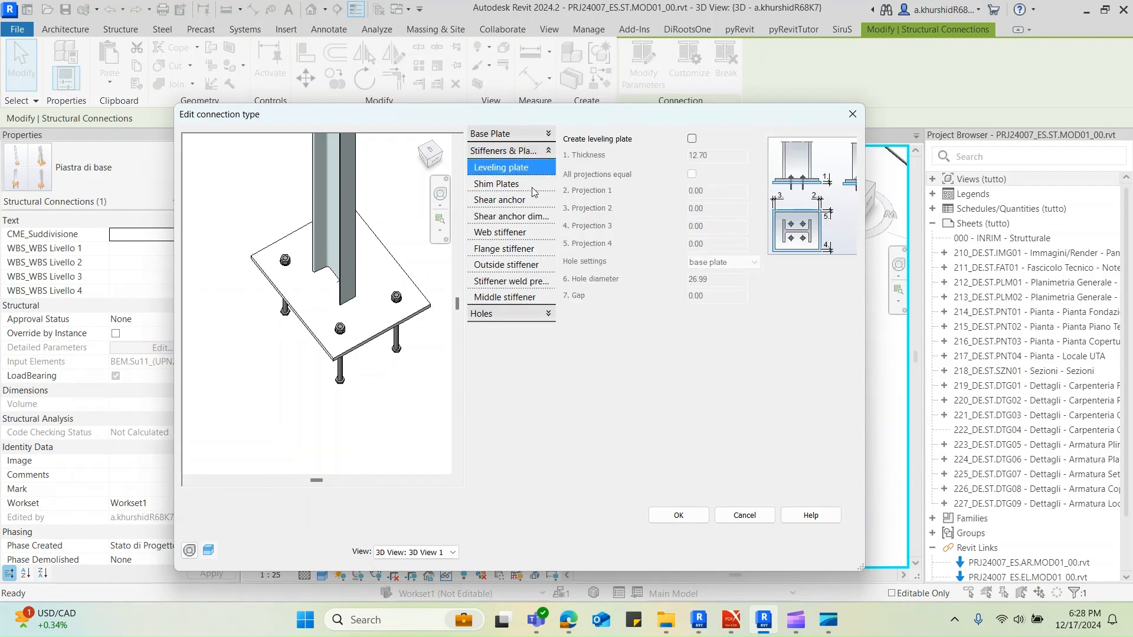
click(529, 184)
click(518, 204)
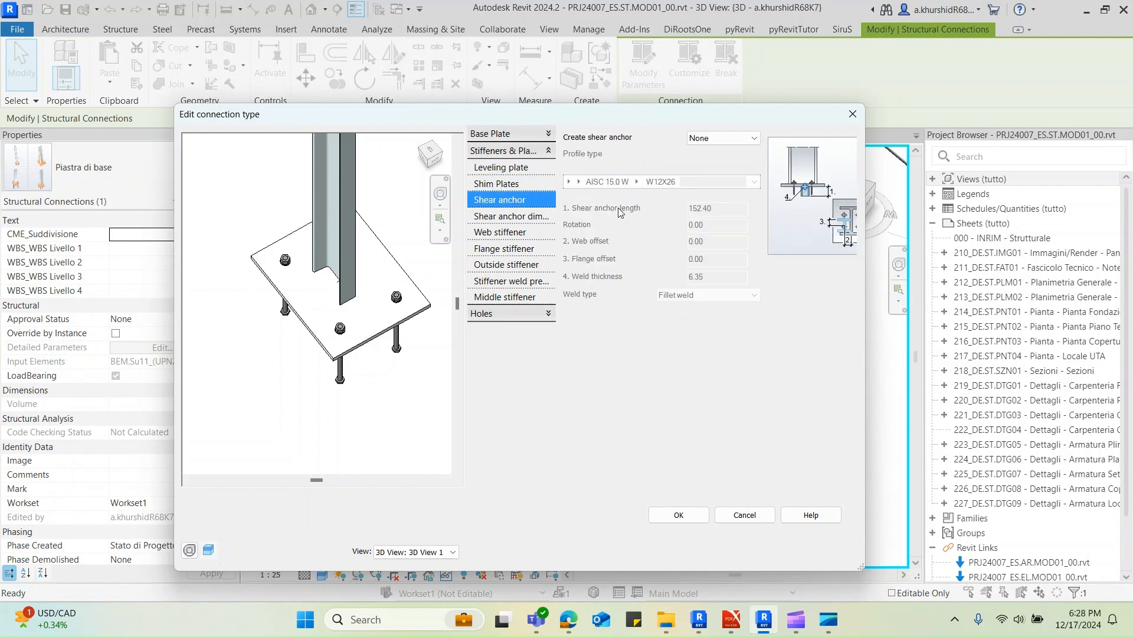
click(513, 217)
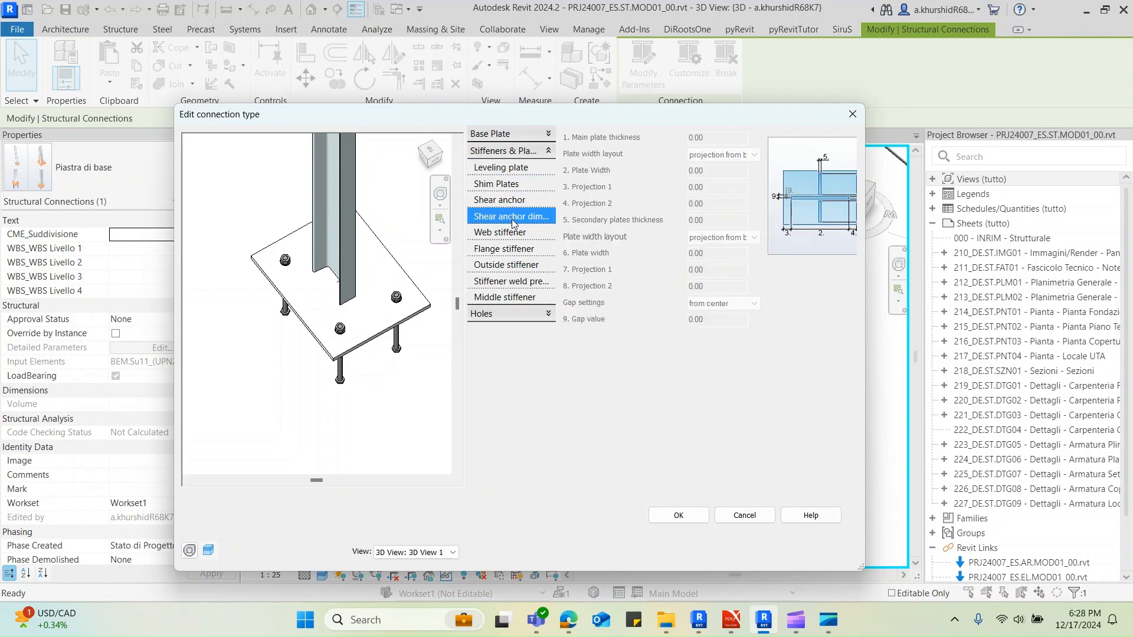
drag(865, 296, 929, 281)
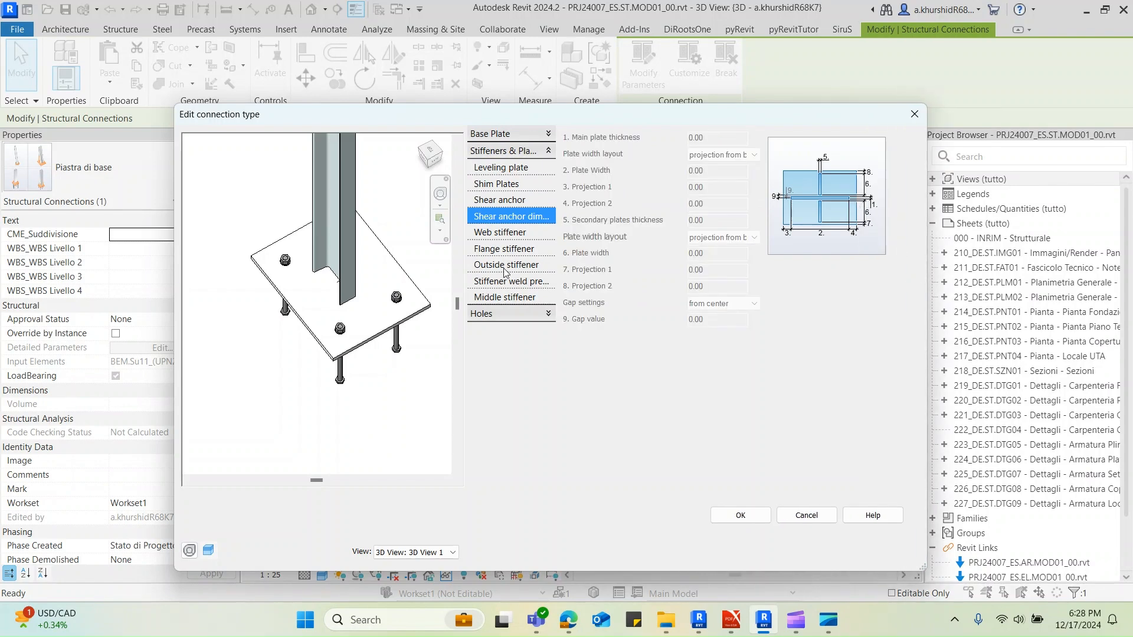
click(515, 234)
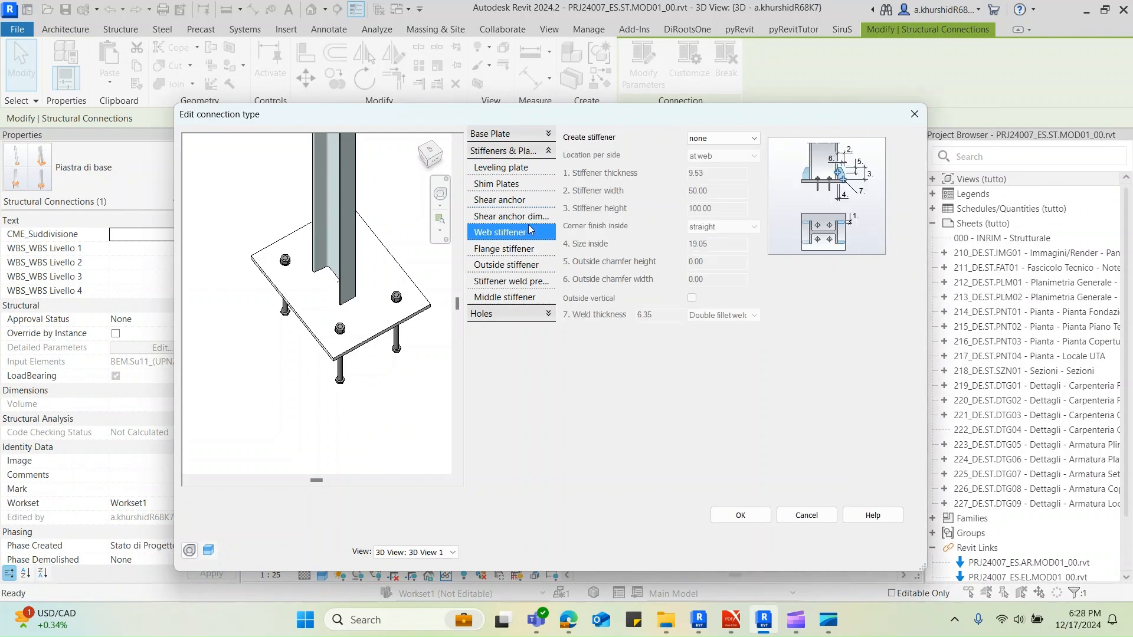
Switch to the PDF and examine the stiffener arrangement around the column in the NODO 4 plan and 3D sketches
click(698, 546)
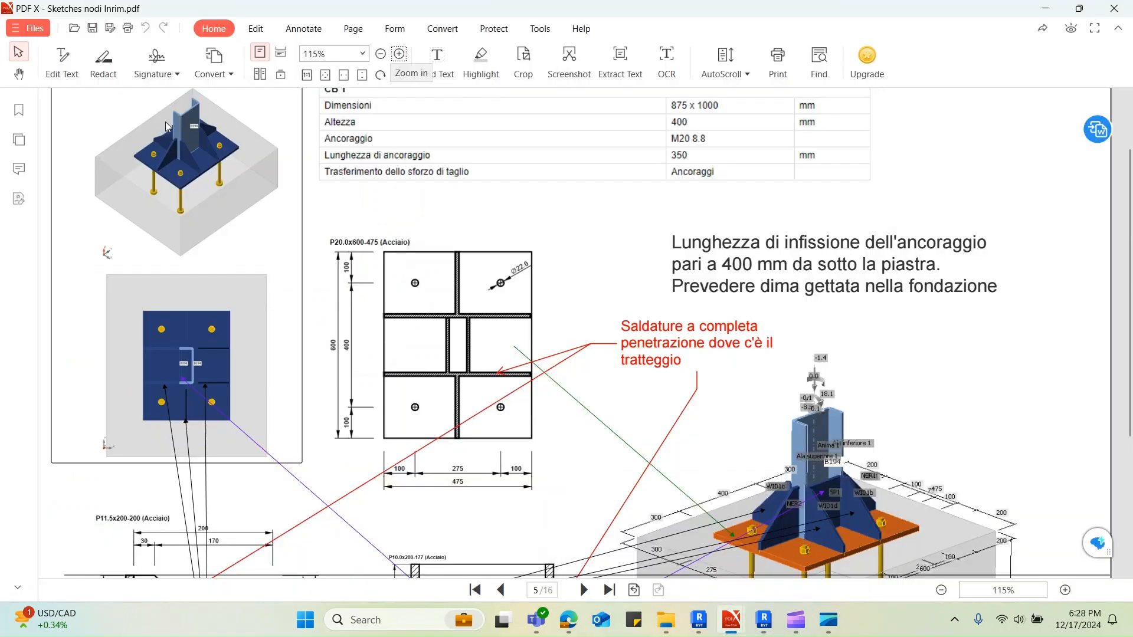
scroll(170, 151, up, 1)
scroll(535, 329, down, 2)
ctrl+scroll(821, 496, up, 2)
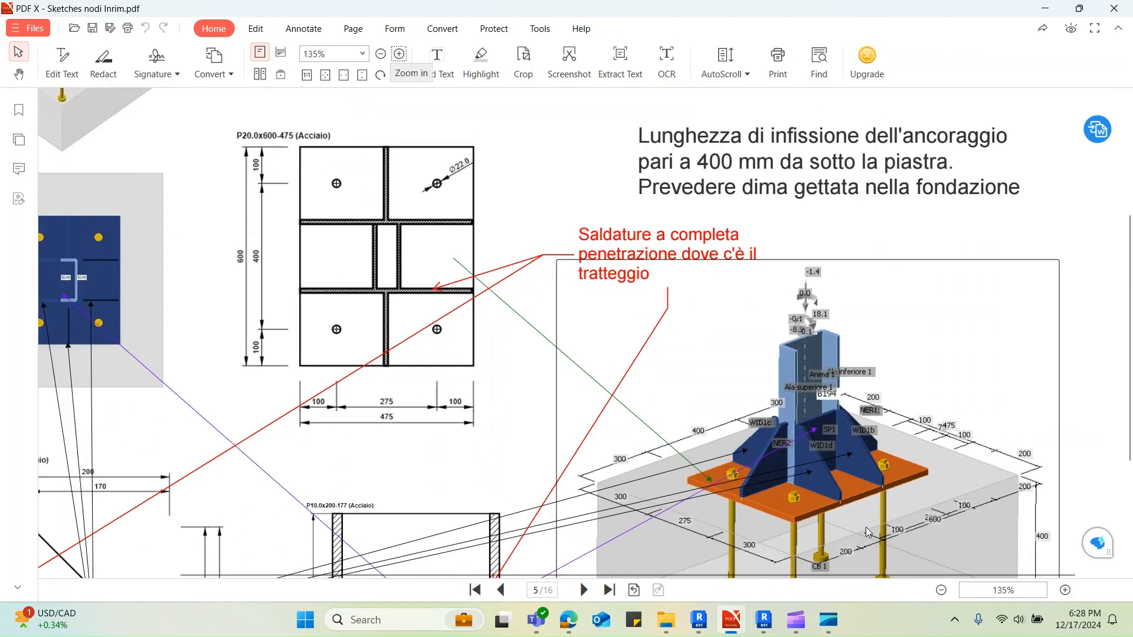
scroll(871, 408, down, 3)
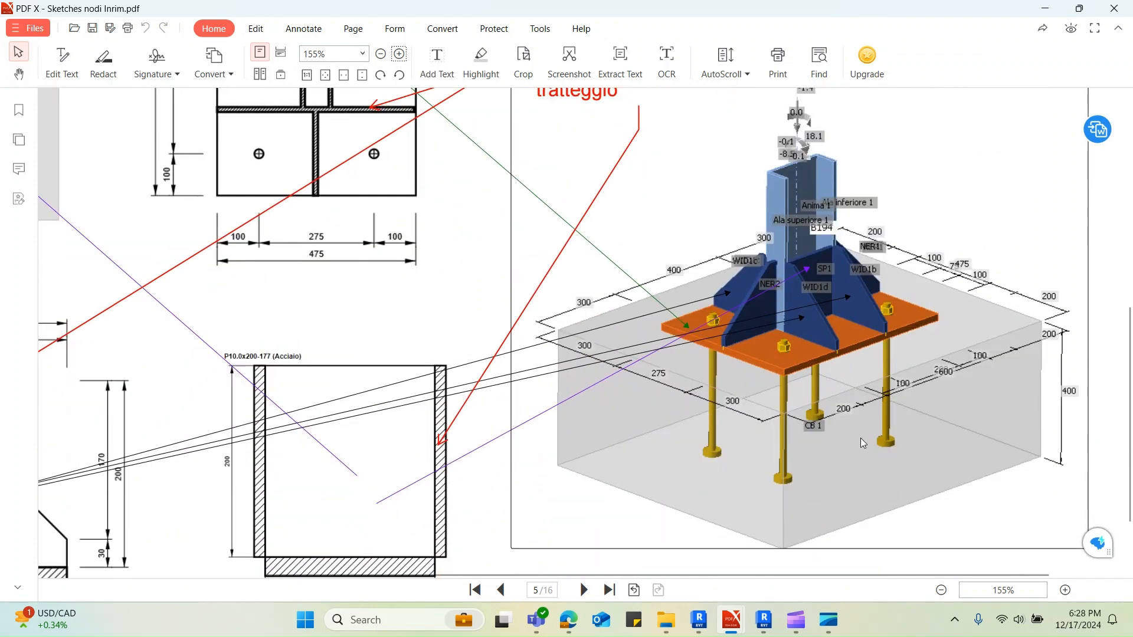
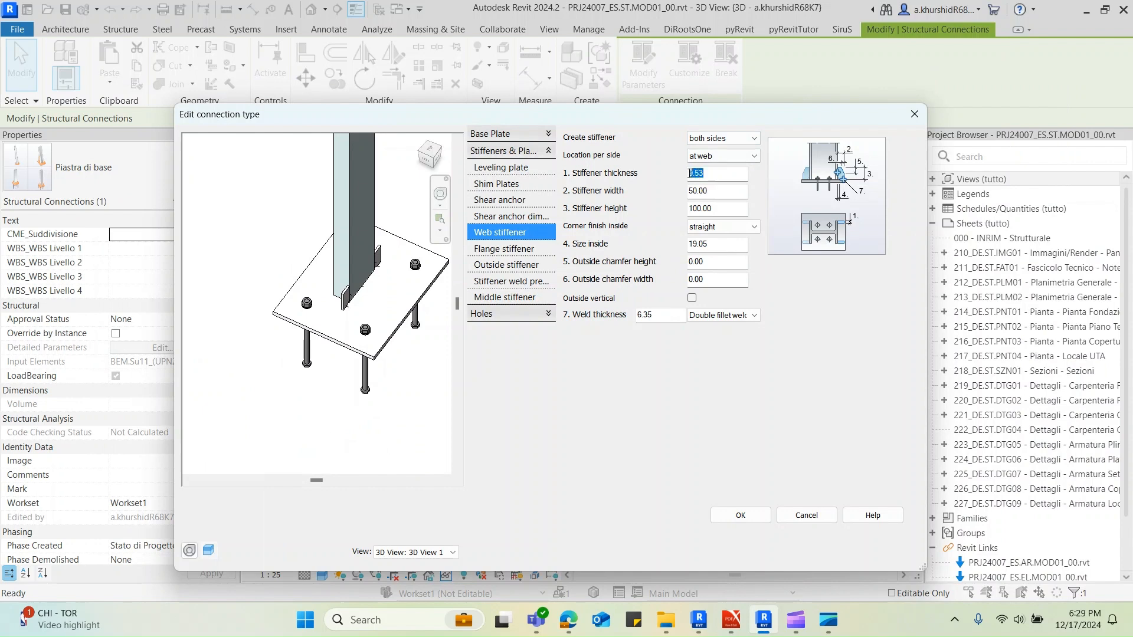
Set the web stiffener thickness to 11.5 mm and its width and height to 200 mm
text(11.5)
click(716, 191)
text(200)
click(708, 208)
text(200)
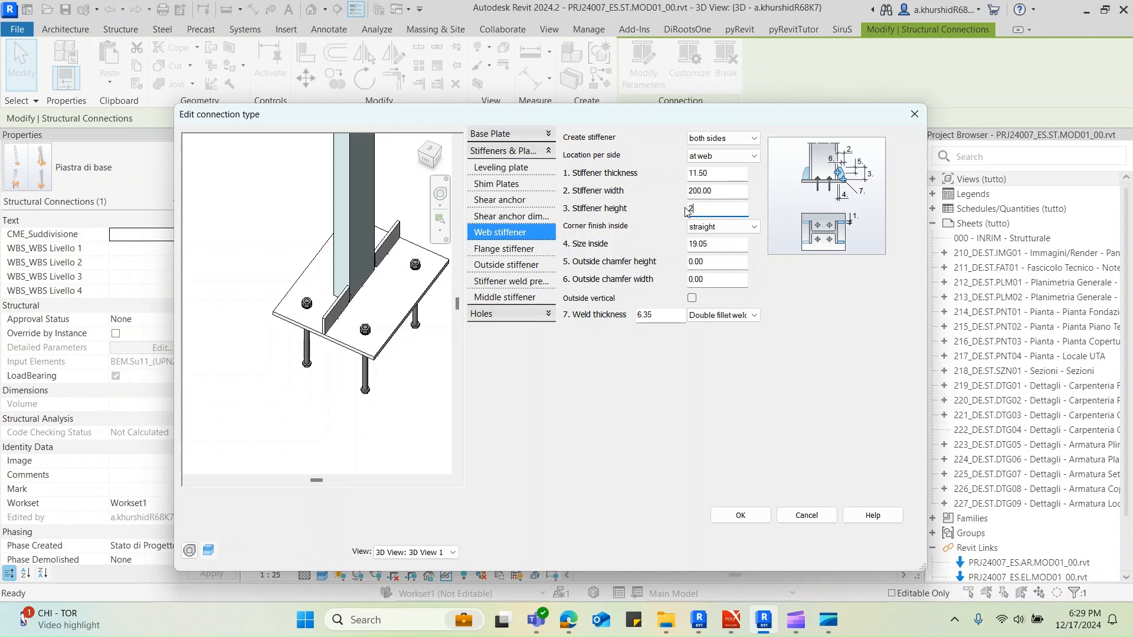
click(716, 191)
Set the inside corner finish of the web stiffeners to none and inspect them in the preview
shift+middle_drag(367, 328, 386, 349)
shift+middle_drag(269, 424, 335, 402)
click(724, 226)
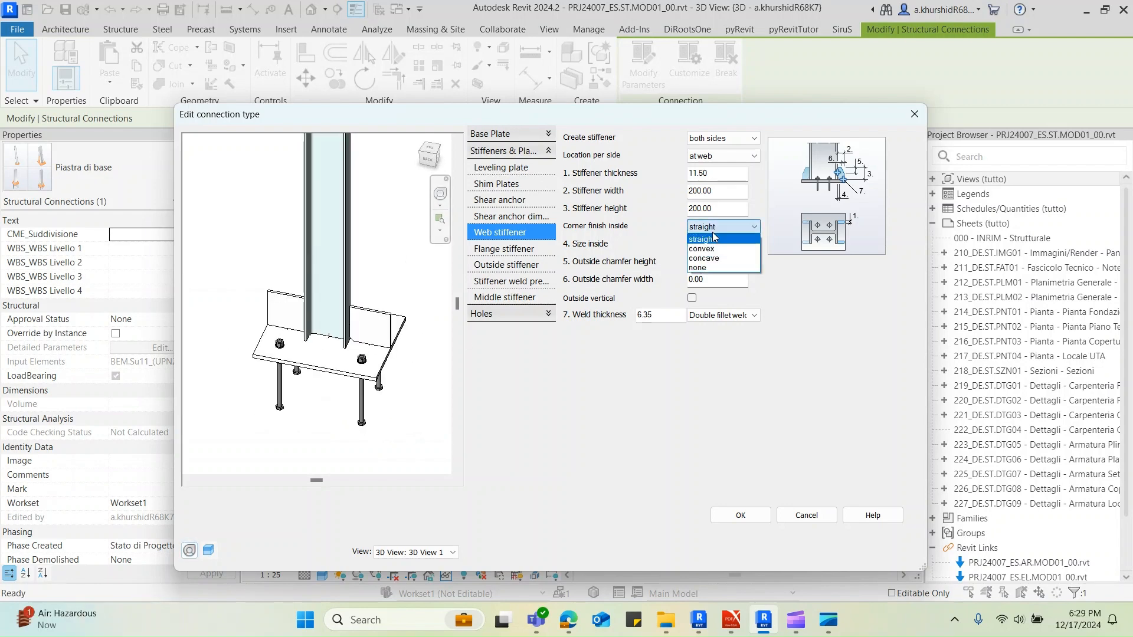
scroll(381, 358, up, 5)
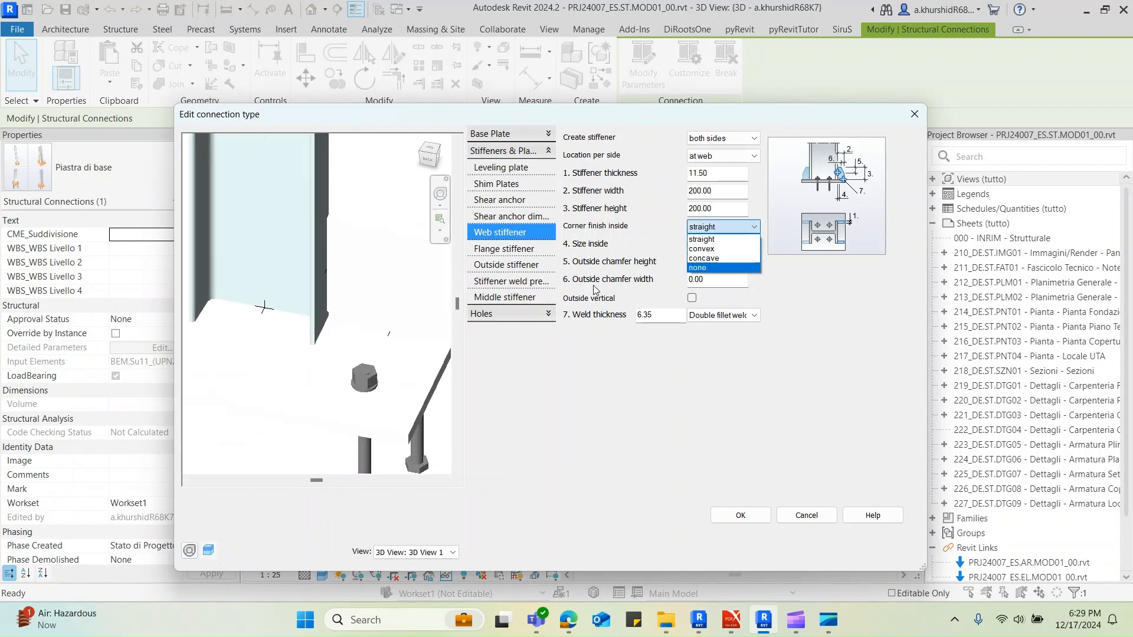
click(712, 268)
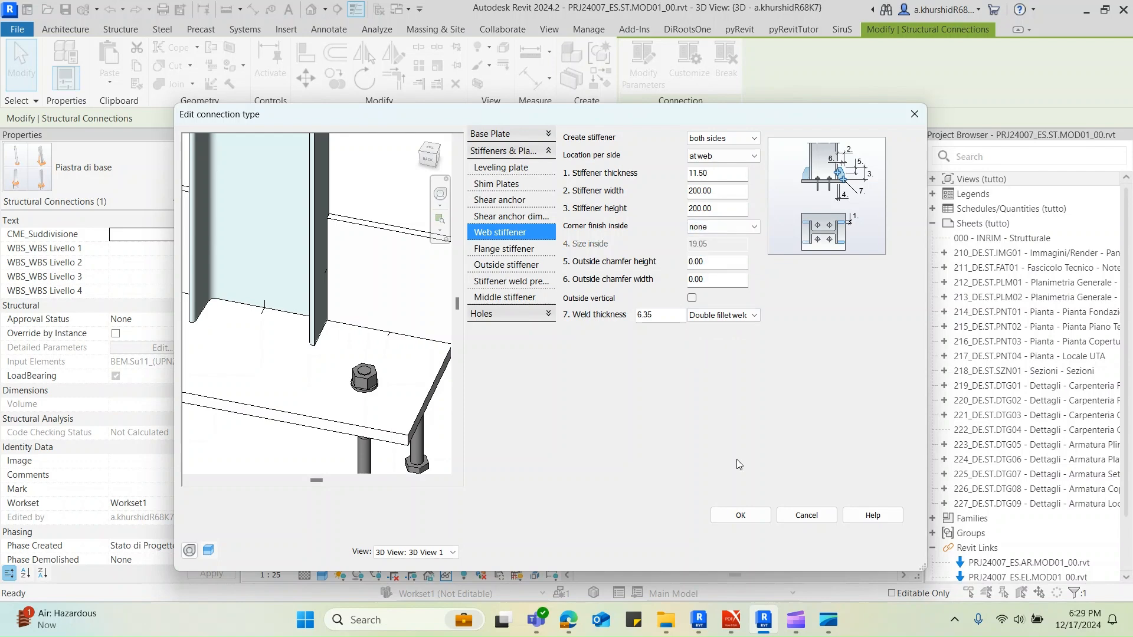
Switch to the PDF sketches, examine the chamfer dimensions of the P11.5x200-200 stiffener plate, and return to Revit
mouse_move(731, 620)
click(666, 566)
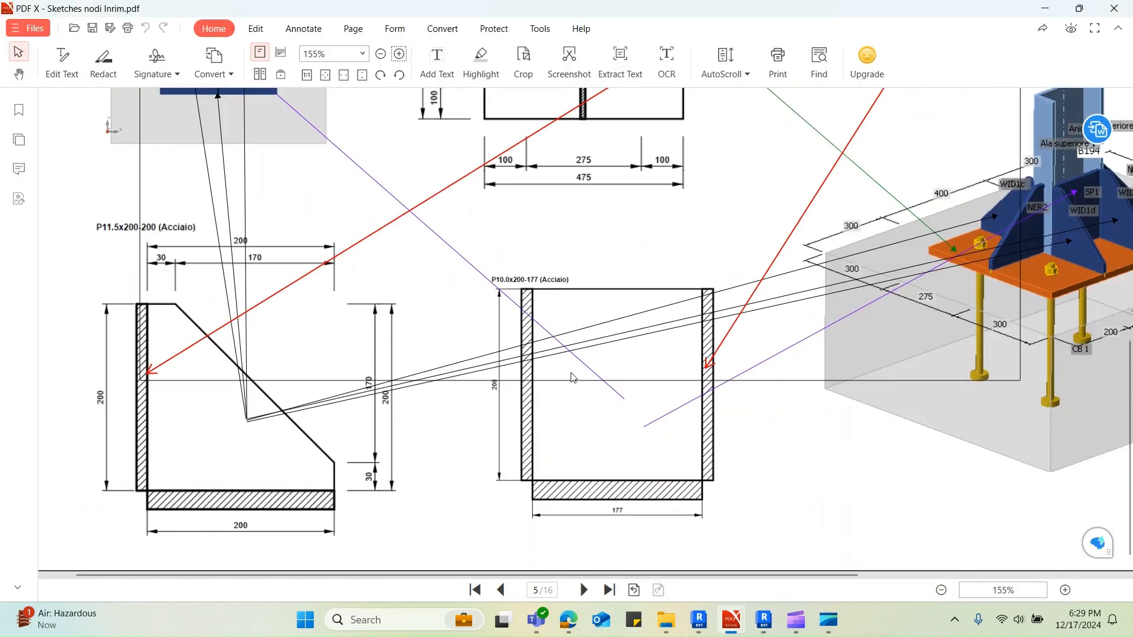
scroll(572, 378, up, 10)
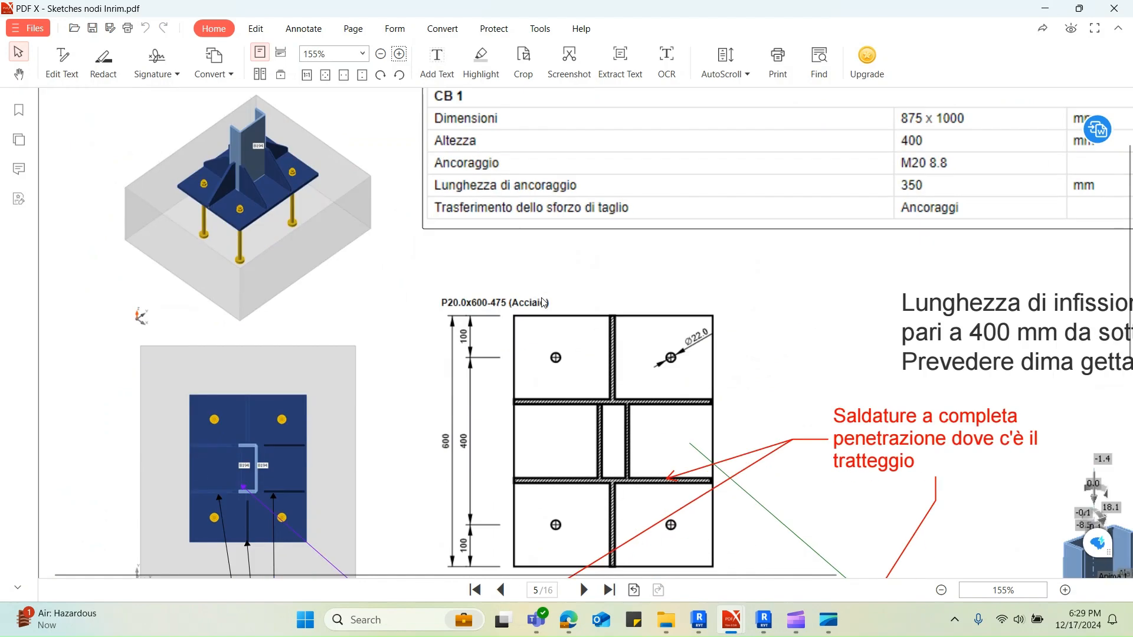
ctrl+scroll(544, 302, down, 3)
scroll(543, 306, down, 4)
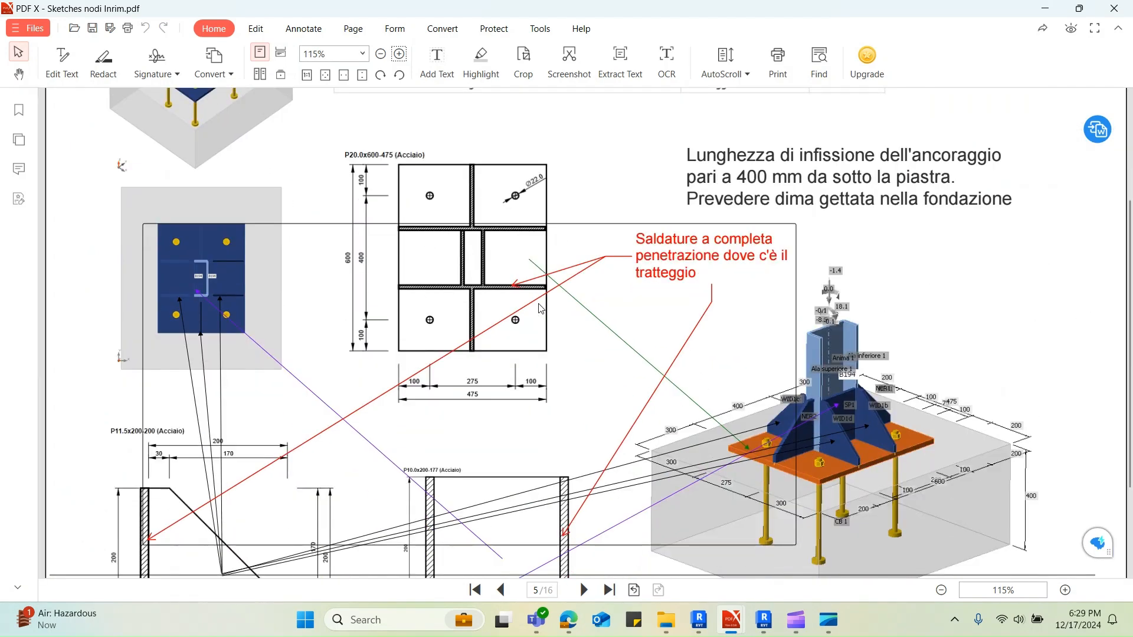
scroll(541, 308, down, 2)
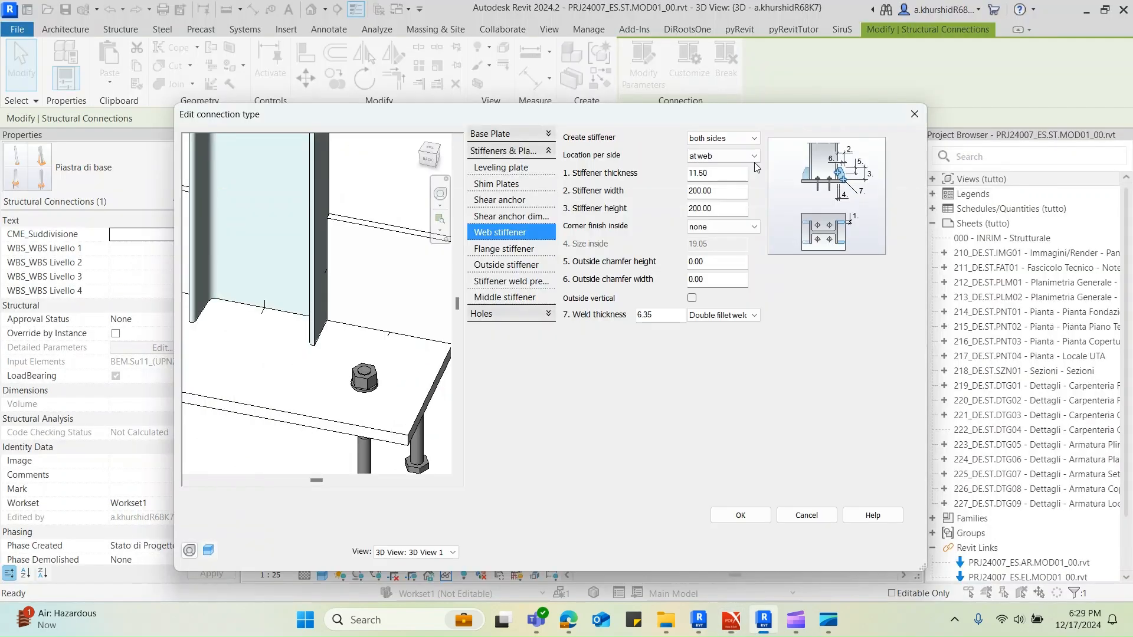
click(1044, 9)
Set the web stiffeners' outside chamfer height and outside chamfer width to 170 mm and check the shape in the preview
drag(713, 267, 685, 260)
scroll(388, 339, down, 2)
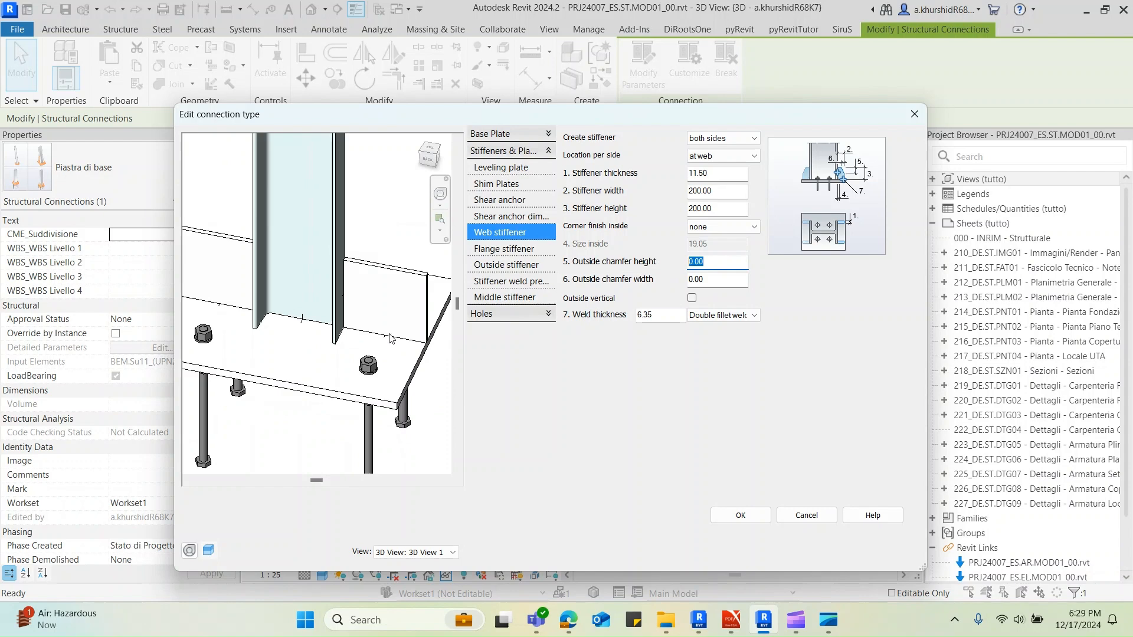
text(170)
key(Tab)
text(170)
click(731, 261)
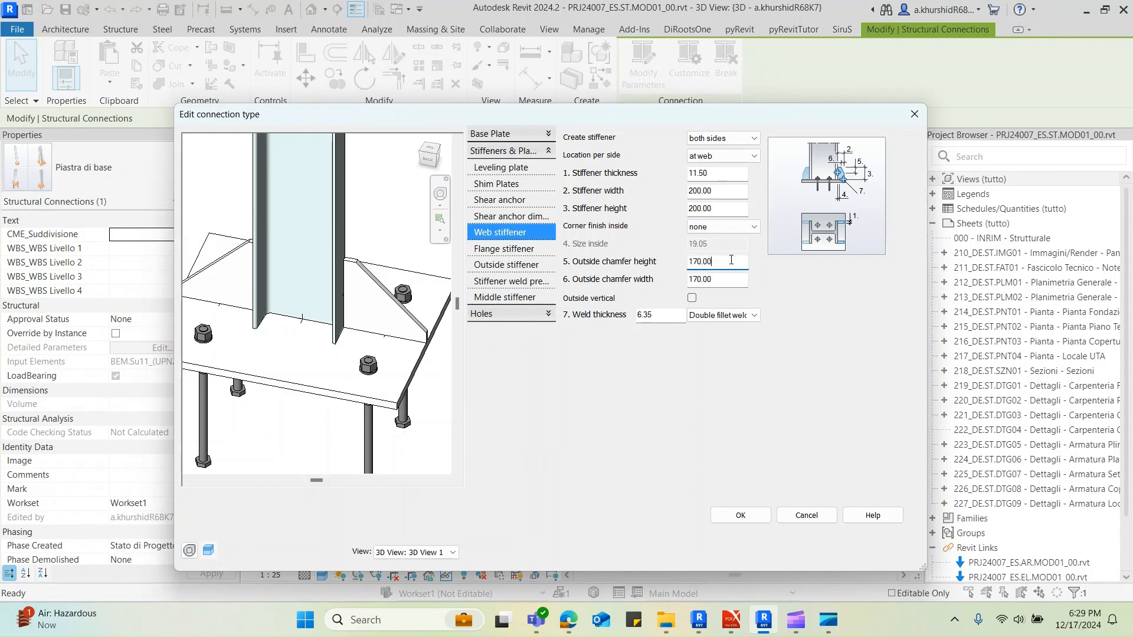
scroll(404, 317, down, 1)
shift+middle_drag(404, 318, 411, 371)
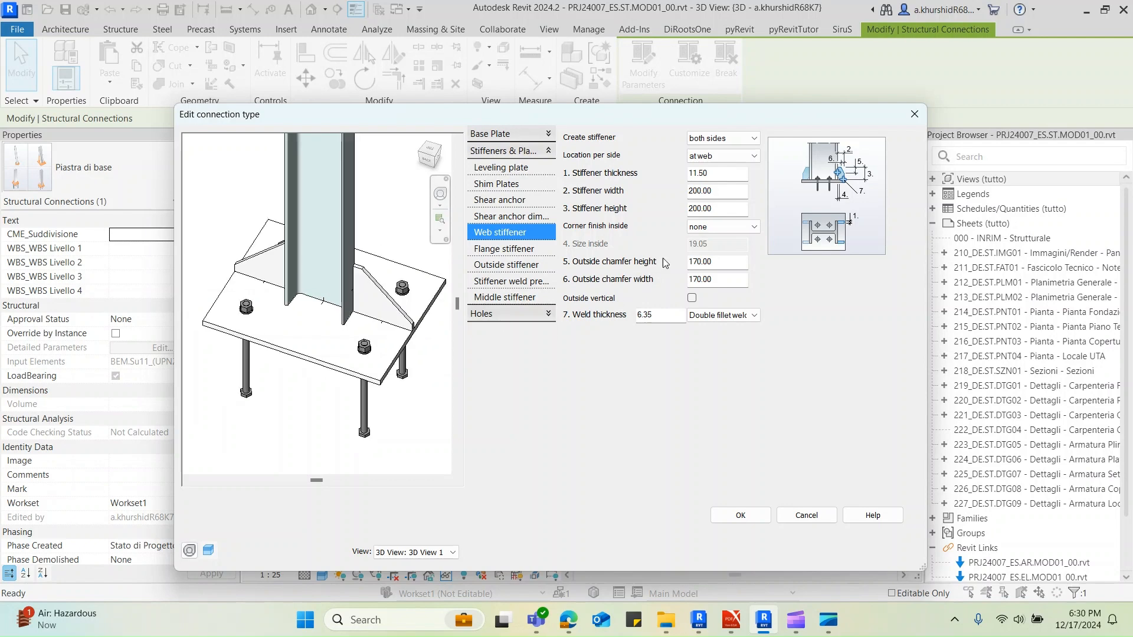
Review the web stiffener corner finish and side options, and set the stiffener weld type to None
click(724, 228)
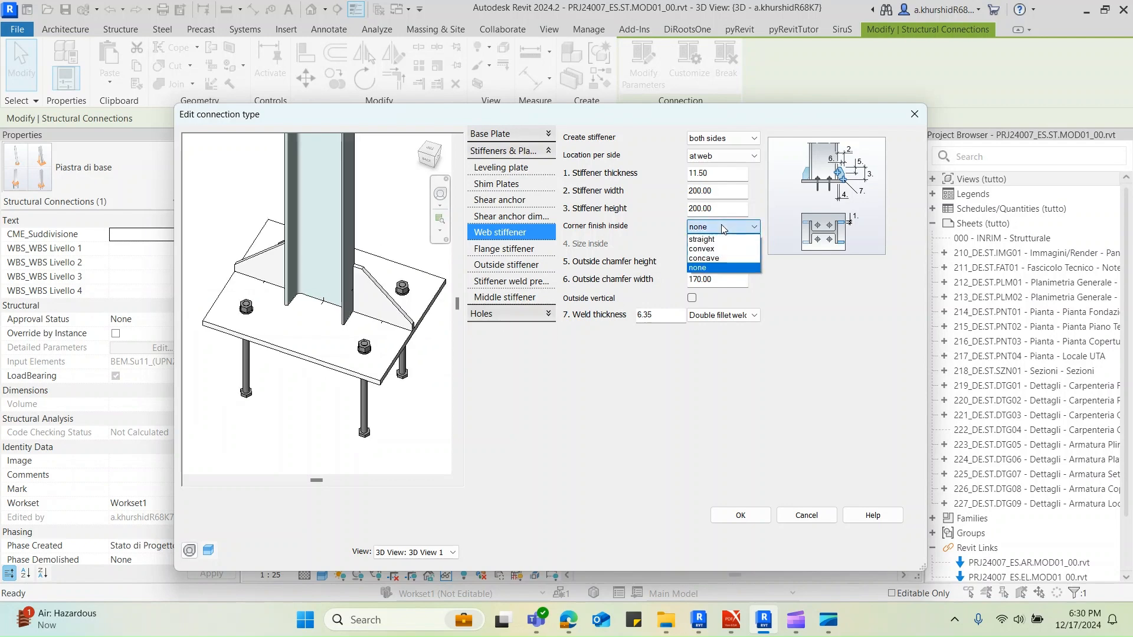
click(724, 229)
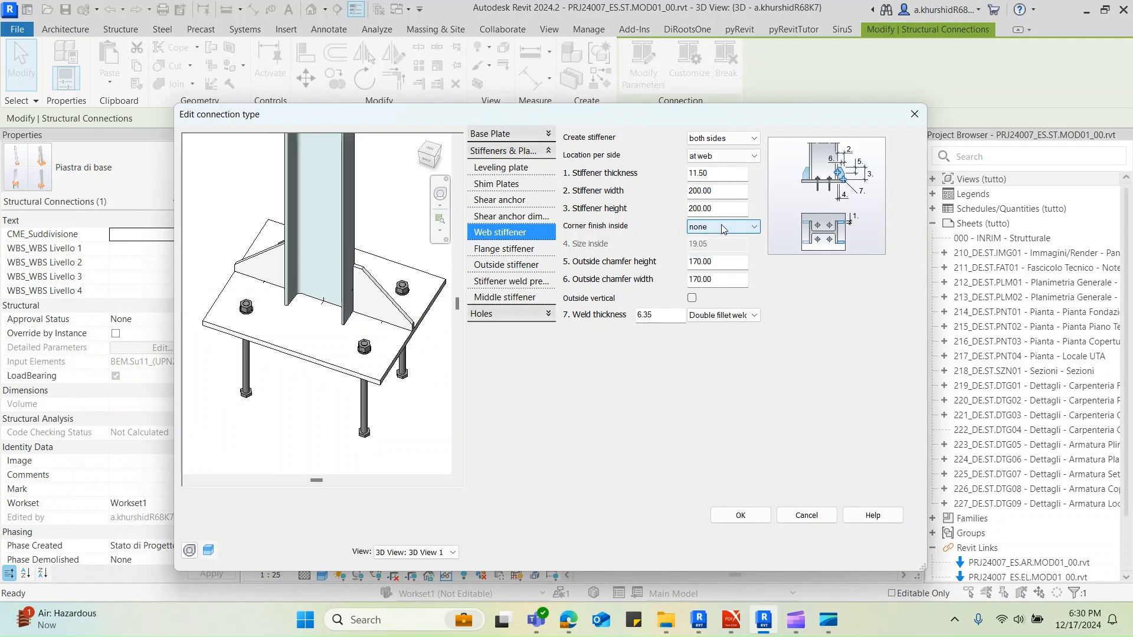
click(724, 141)
click(723, 141)
click(704, 315)
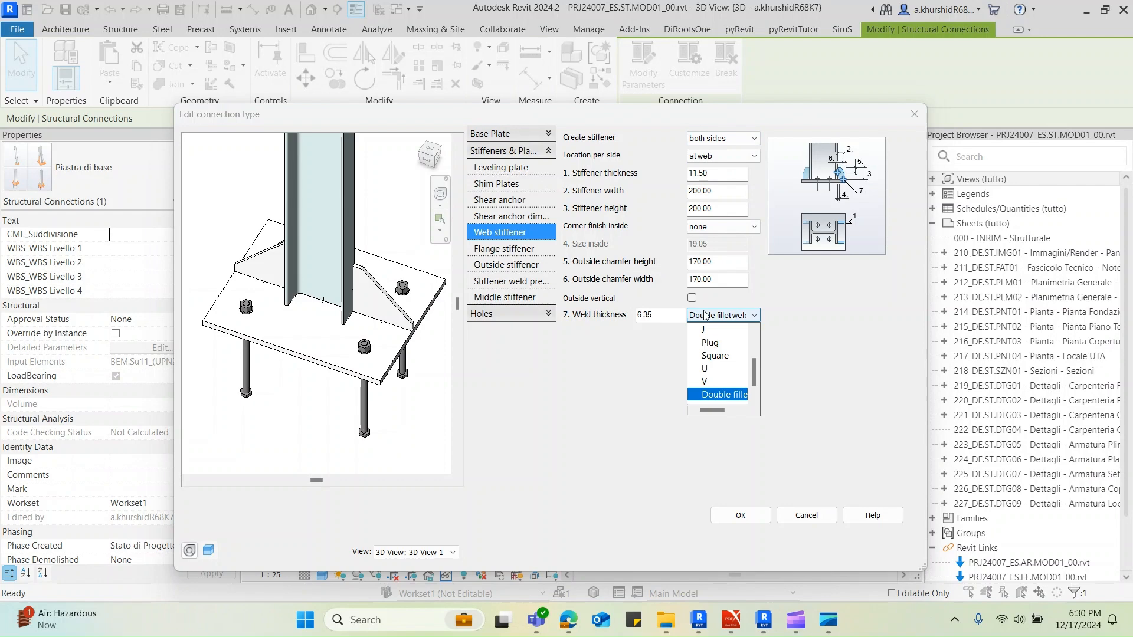
scroll(705, 324, up, 5)
click(706, 328)
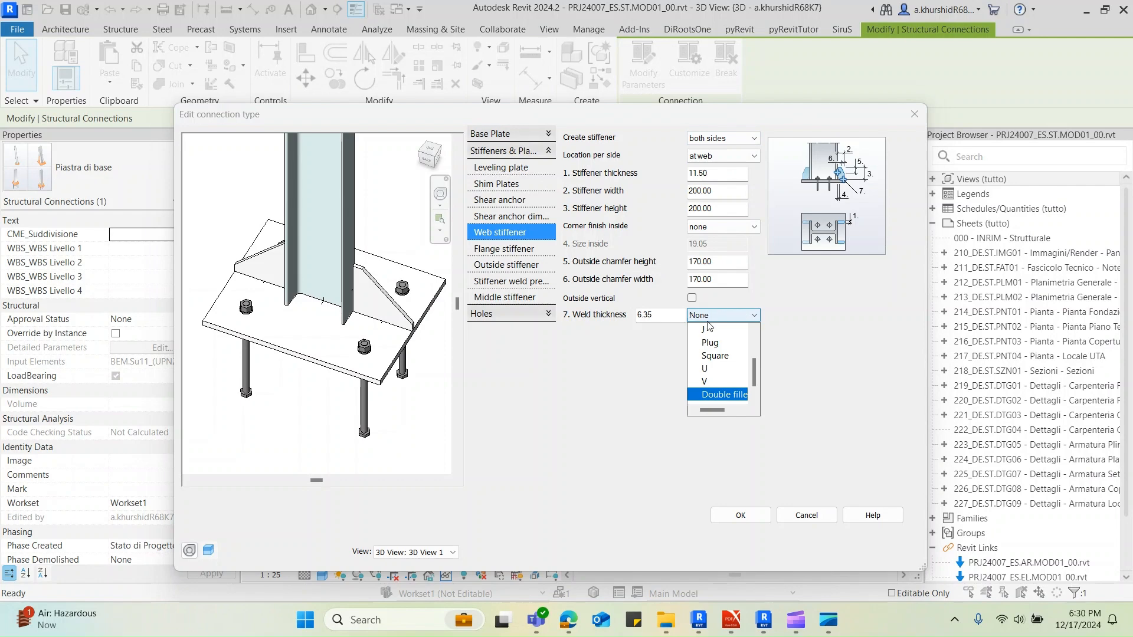
Create flange stiffeners on both sides of the column and orbit the preview to inspect them
click(533, 249)
click(721, 138)
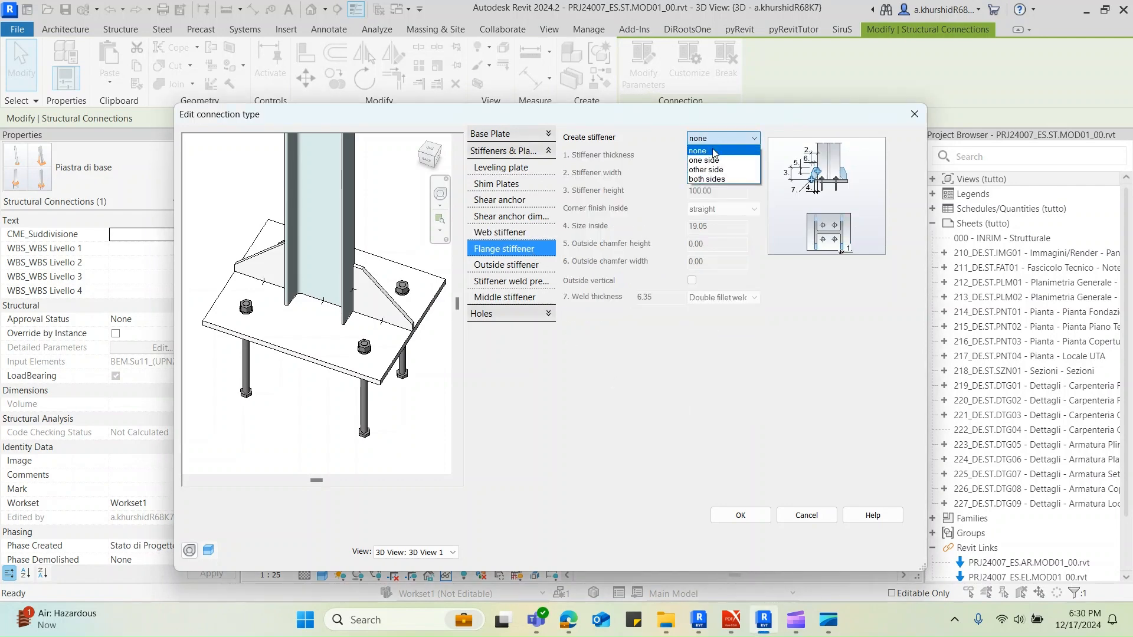
click(709, 179)
shift+middle_drag(326, 390, 457, 465)
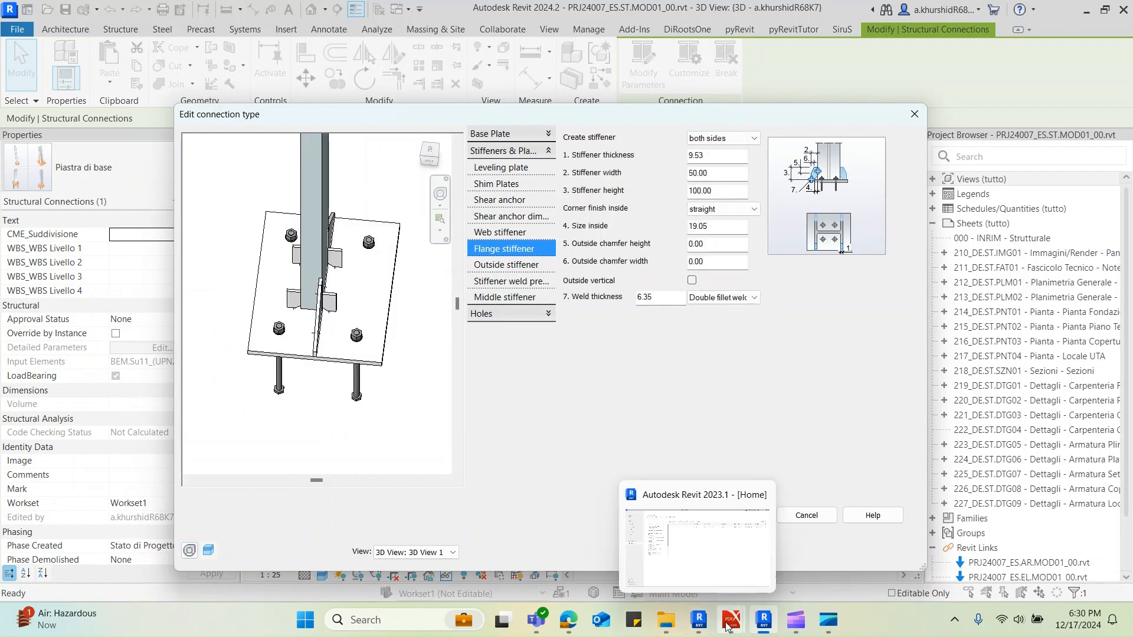
Switch to the PDF, examine the stiffener plates around the column in the NODO 4 3D sketch, and return to Revit
mouse_move(732, 618)
click(688, 552)
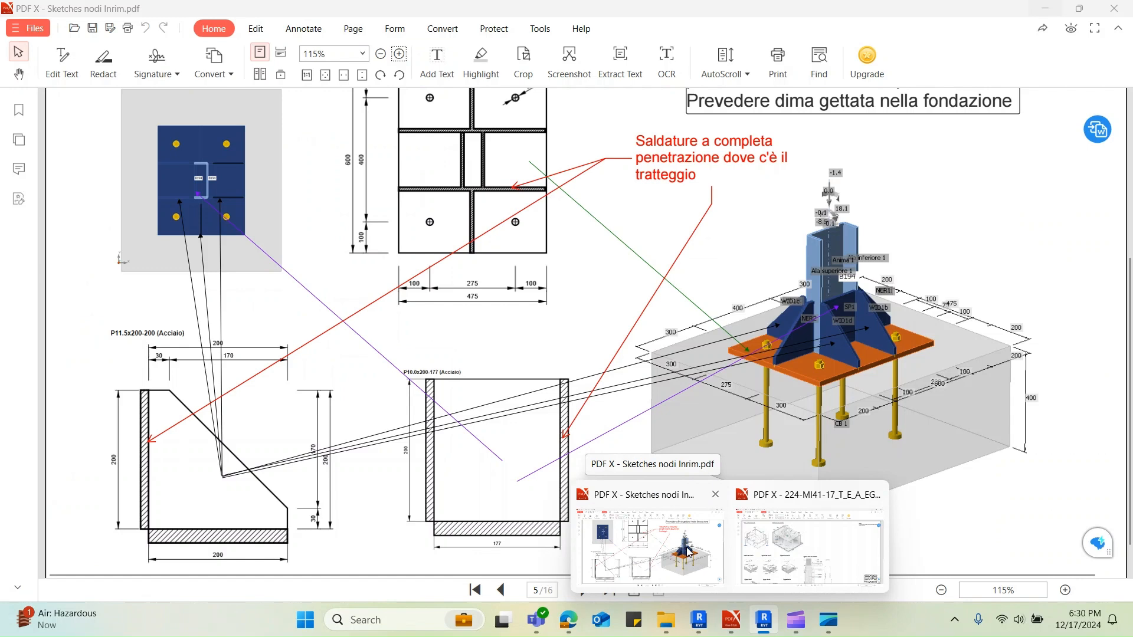
ctrl+scroll(850, 324, up, 4)
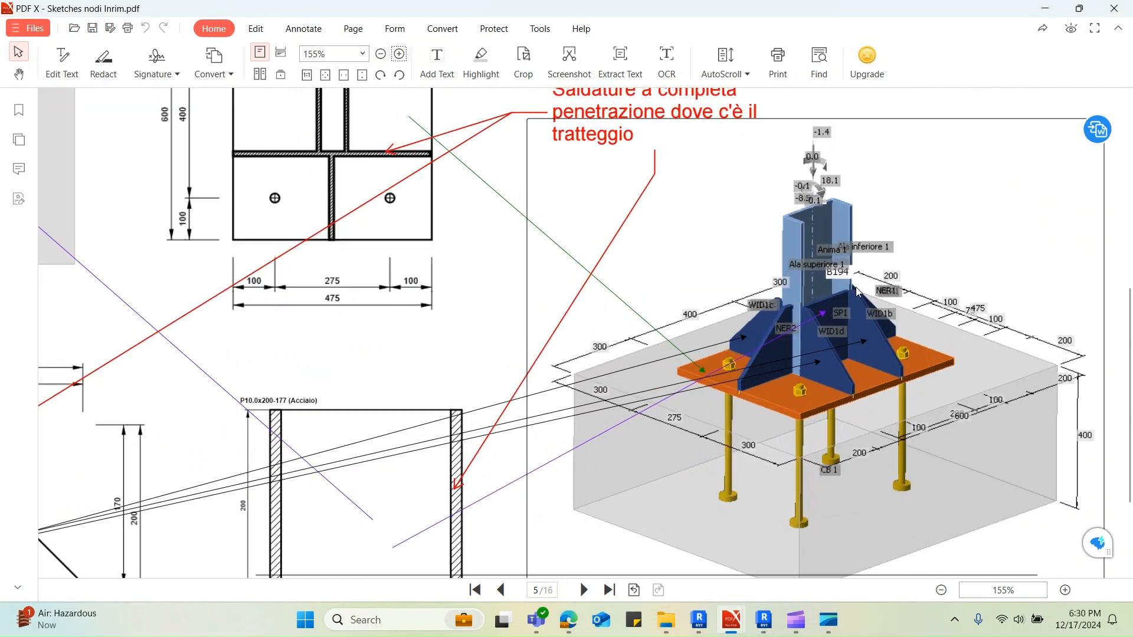
ctrl+scroll(859, 292, up, 5)
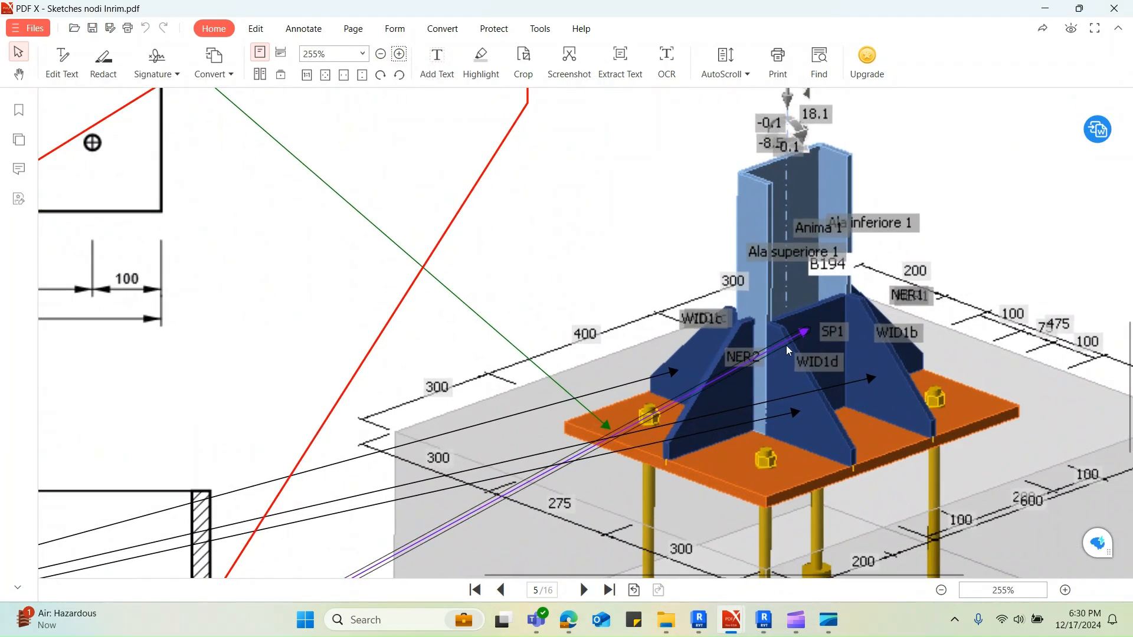
ctrl+scroll(845, 331, down, 4)
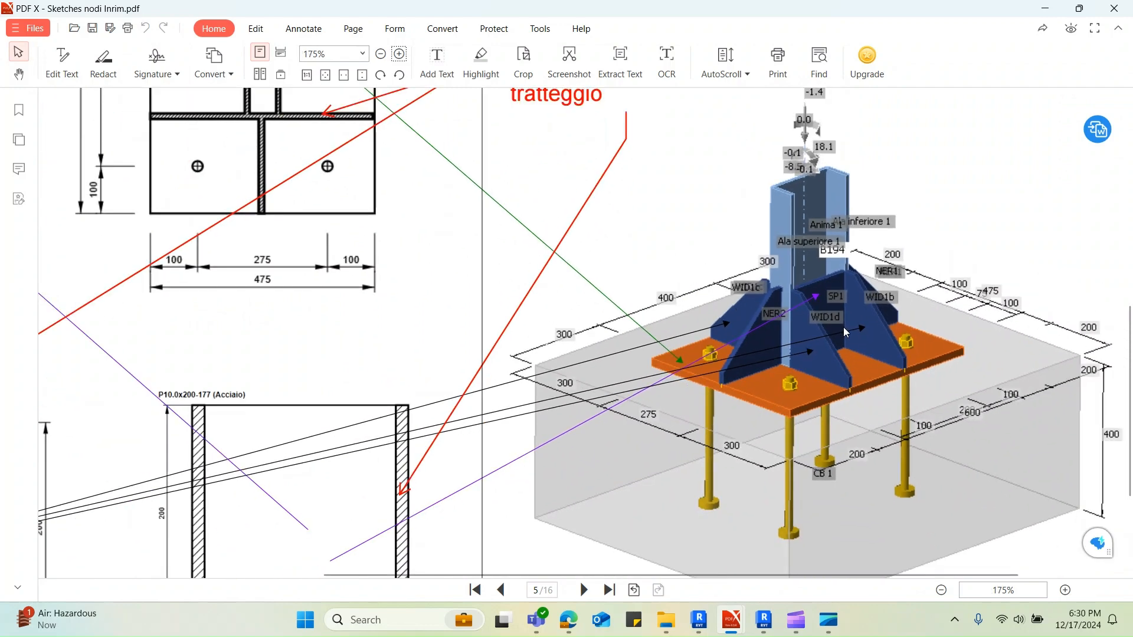
ctrl+scroll(847, 332, down, 2)
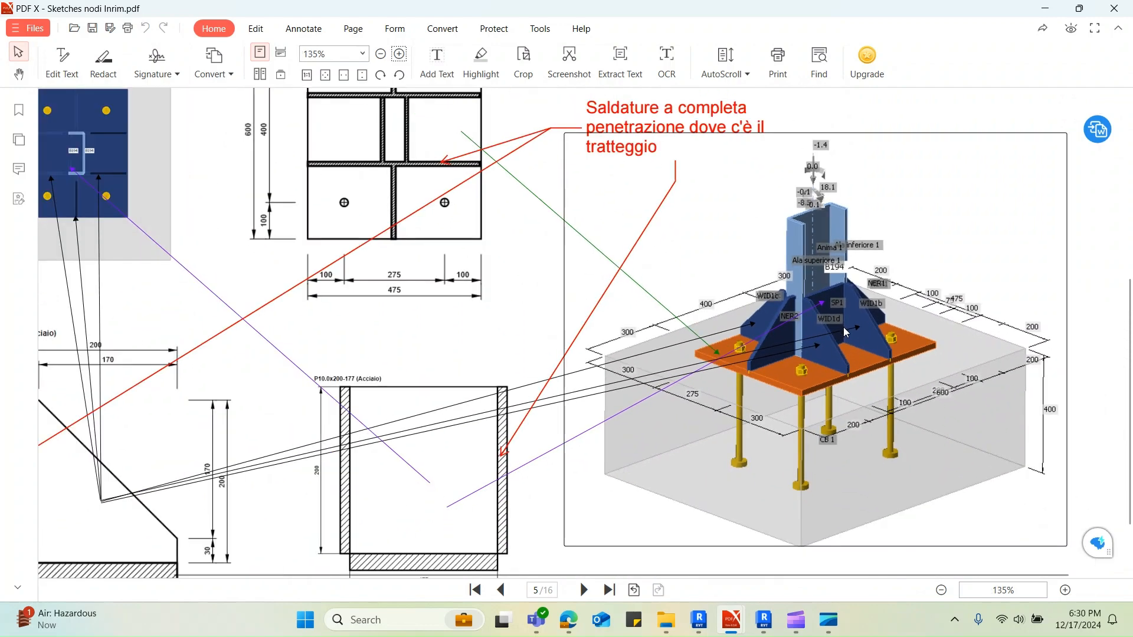
ctrl+scroll(846, 332, down, 1)
click(1049, 7)
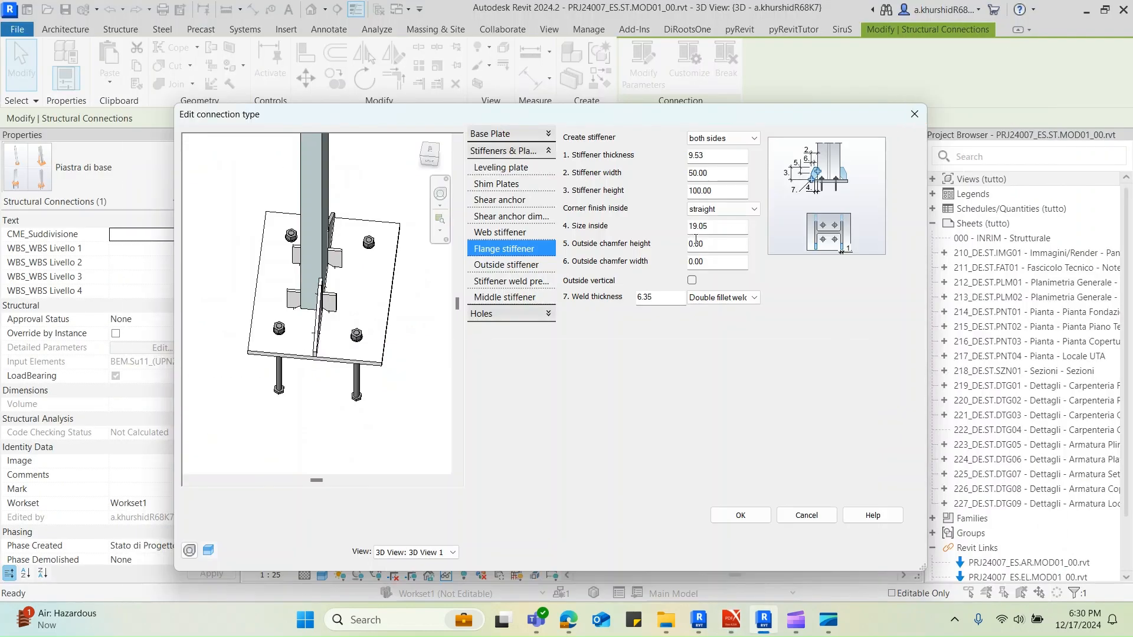
Set the flange stiffener thickness to 11.5 mm, checking the plate dimensions in the PDF sketch
drag(716, 154, 697, 154)
text(11)
key(Tab)
mouse_move(731, 620)
click(698, 550)
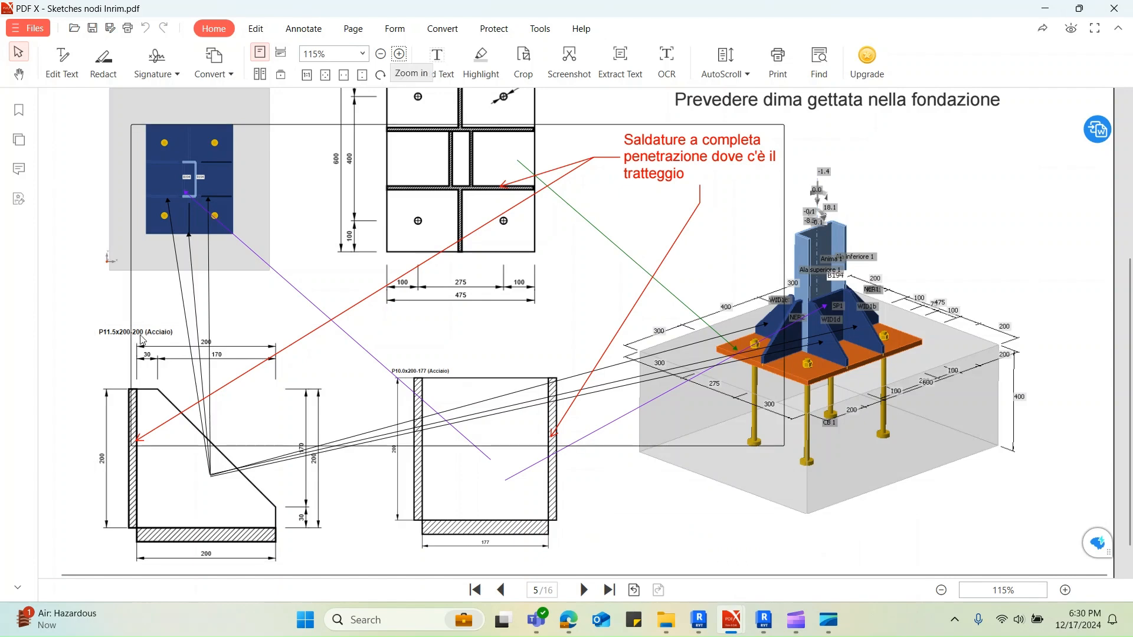
key(alt+Tab)
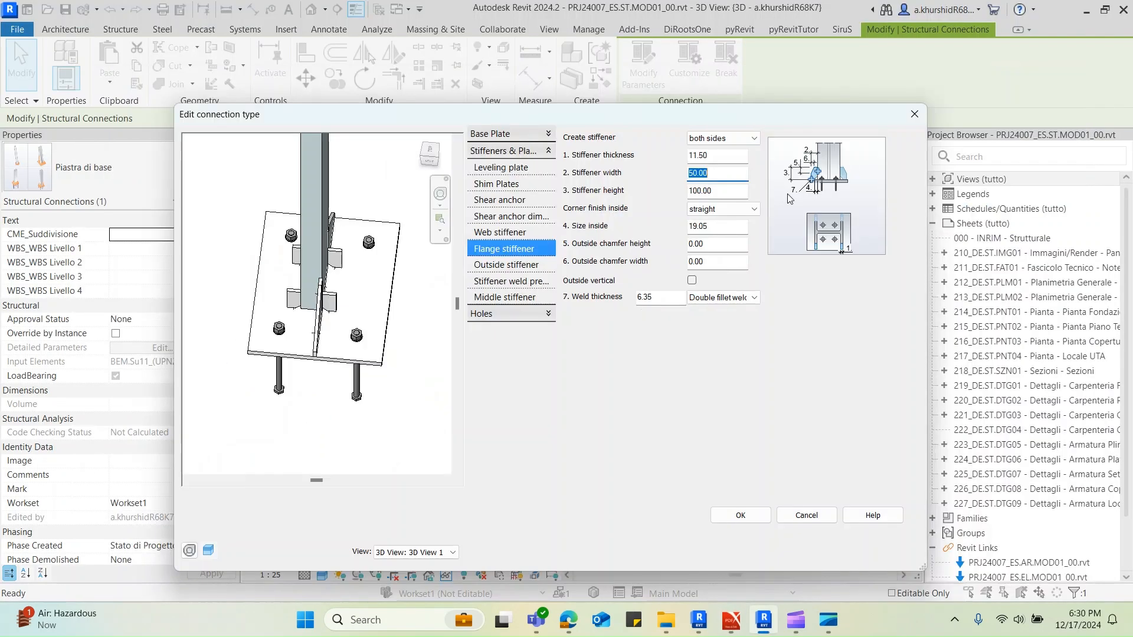
Set the flange stiffener width and height to 200 mm
click(724, 187)
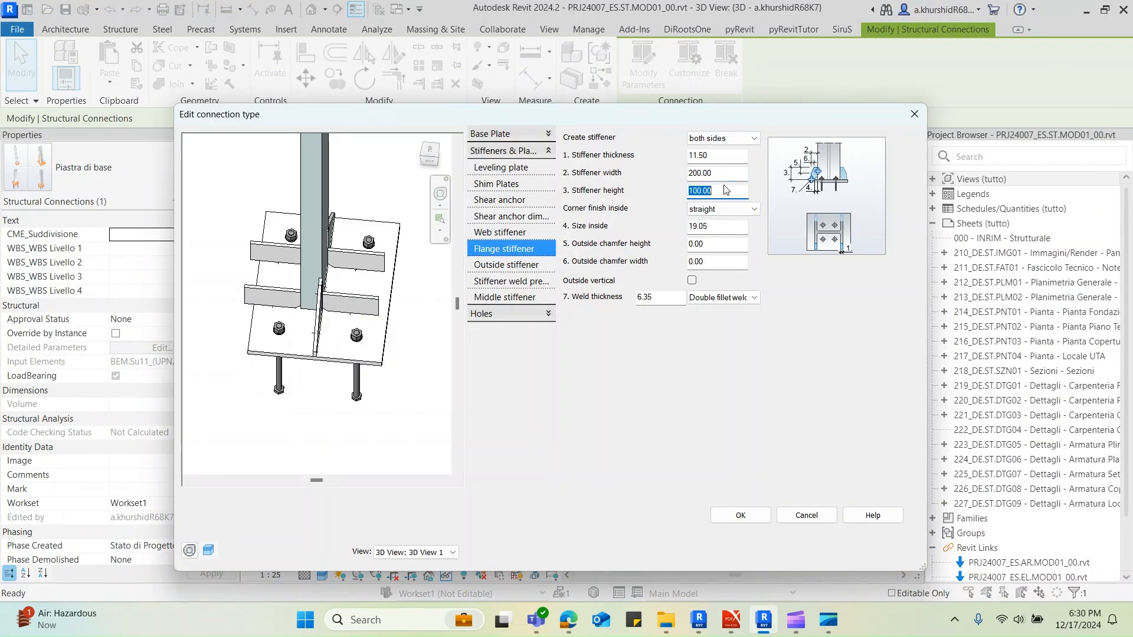
drag(721, 189, 683, 191)
text(200)
click(720, 175)
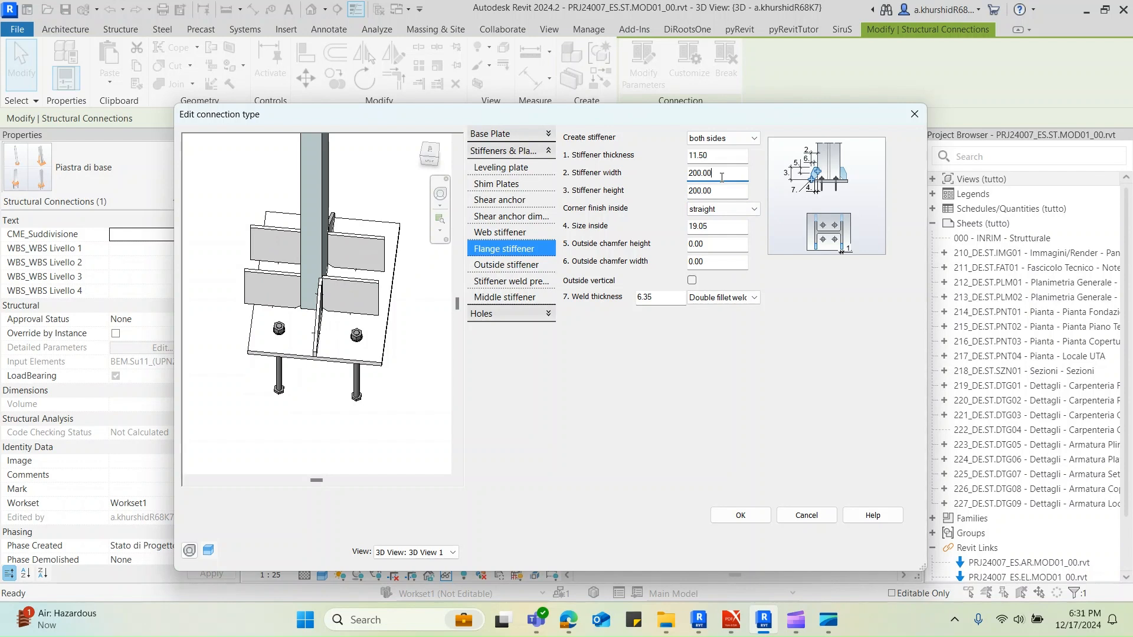
Inspect the flange stiffeners in the preview and accept the NODO 4 connection and type settings
scroll(285, 423, down, 4)
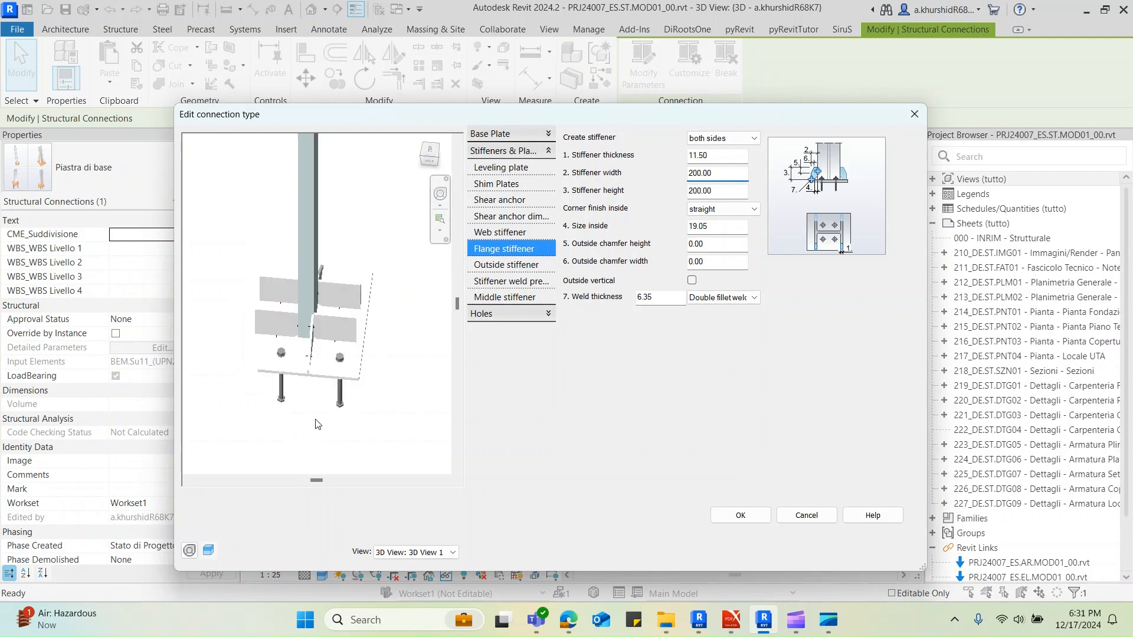
scroll(306, 402, up, 5)
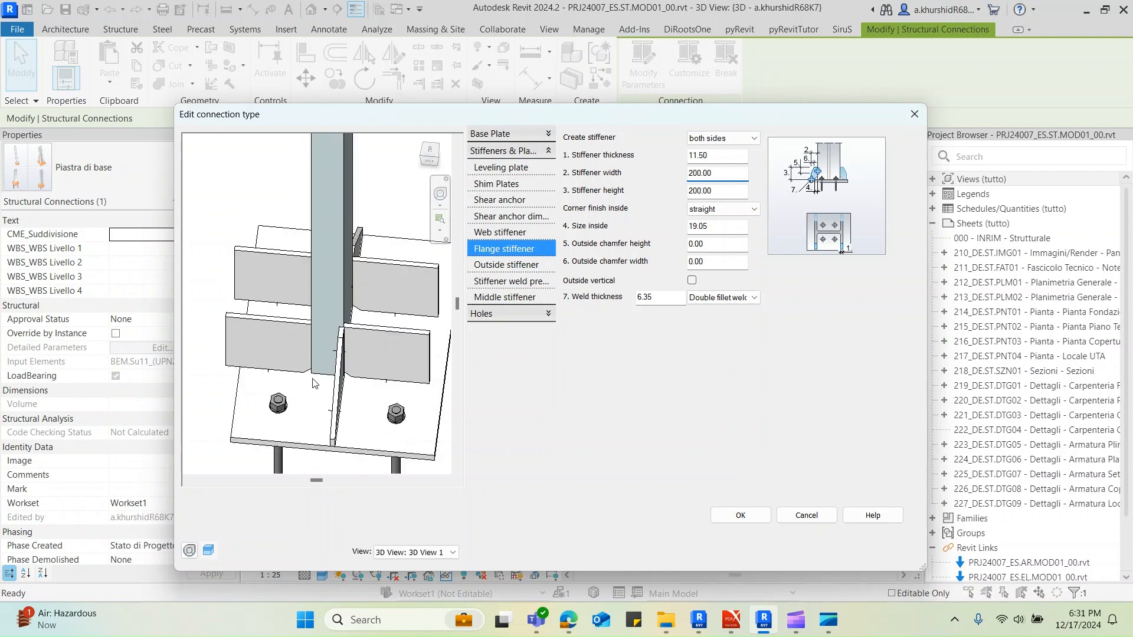
scroll(279, 350, down, 1)
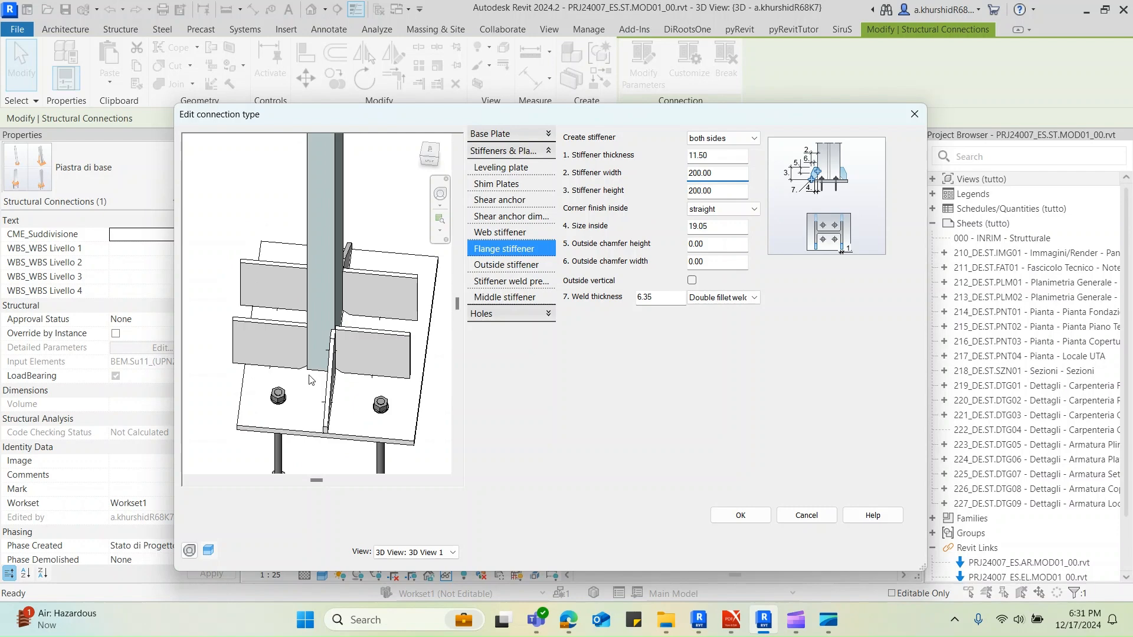
click(733, 517)
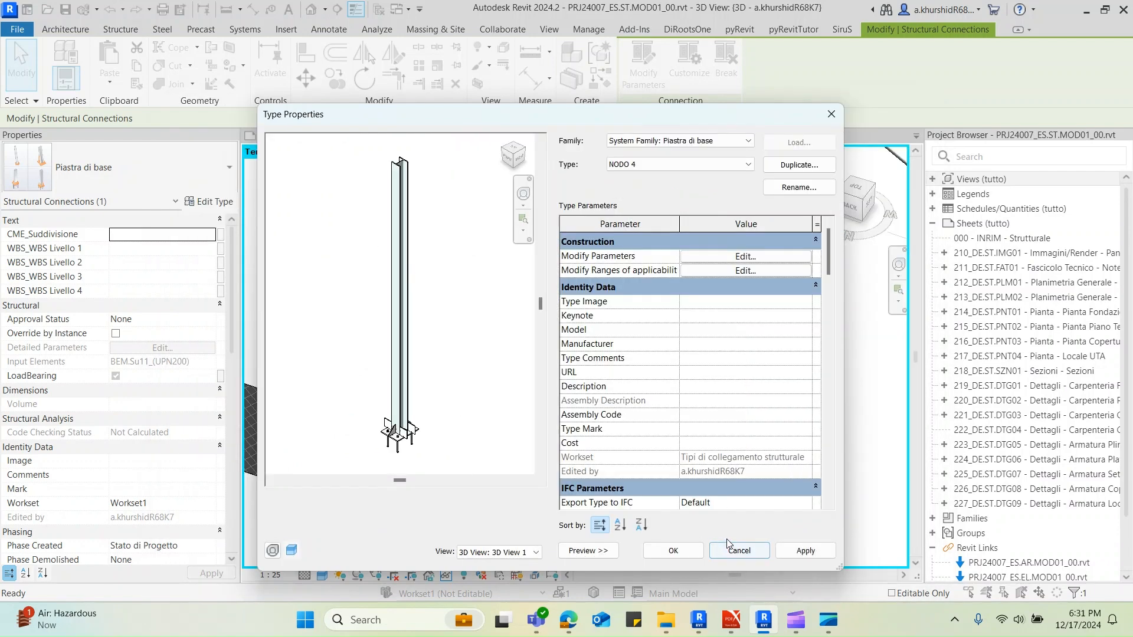
click(677, 548)
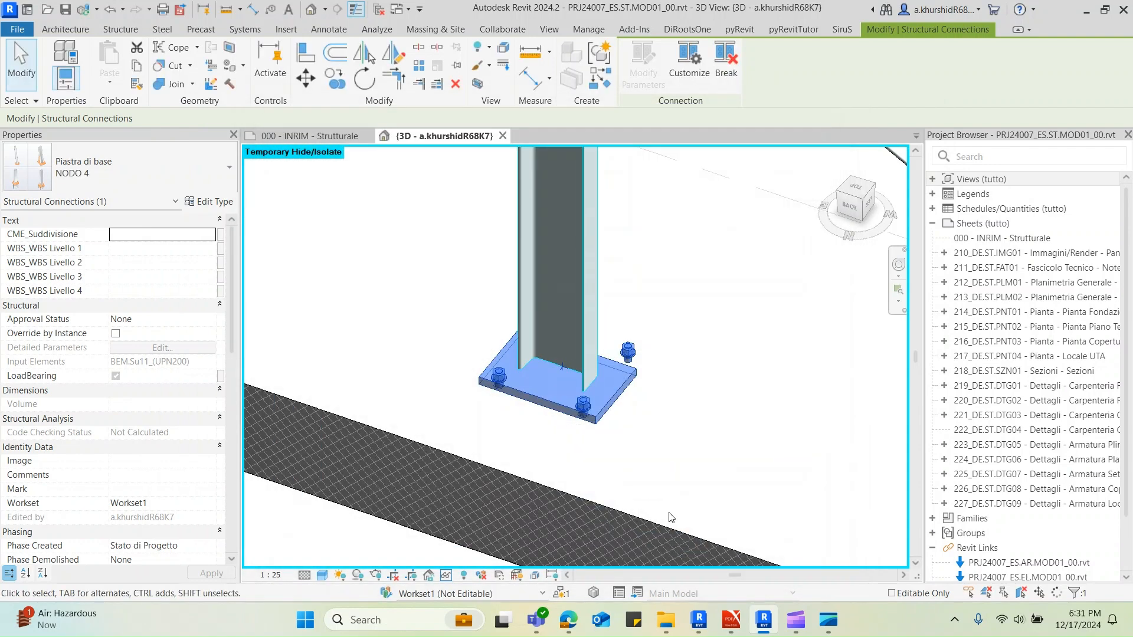
Select the UPN200 column above the base plate and examine its offset, justification and identity properties
click(696, 415)
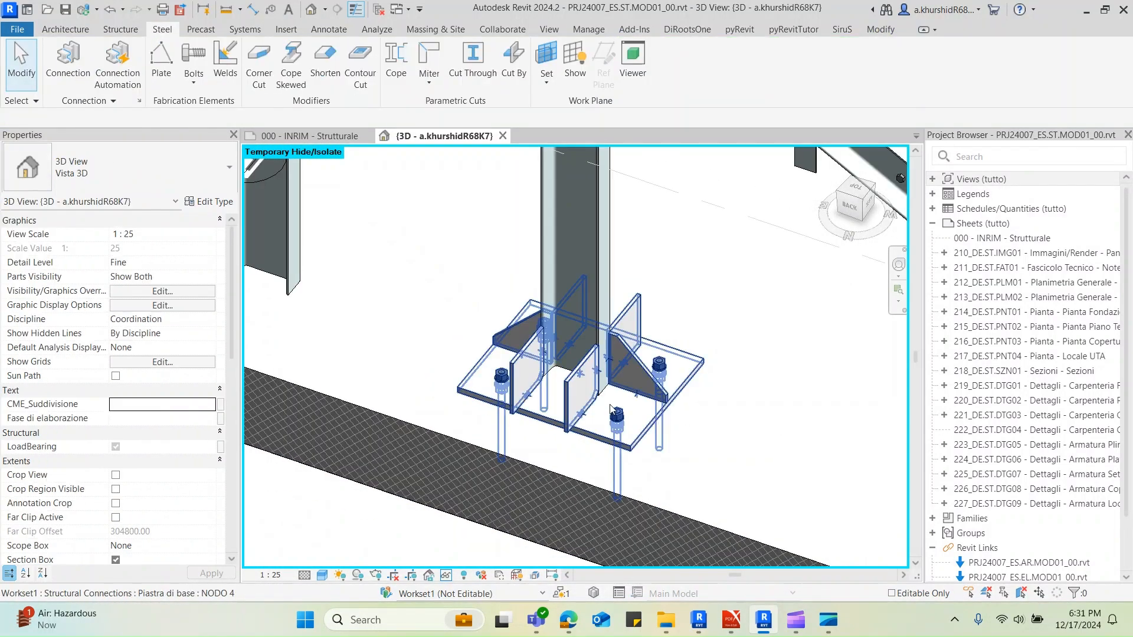
click(607, 258)
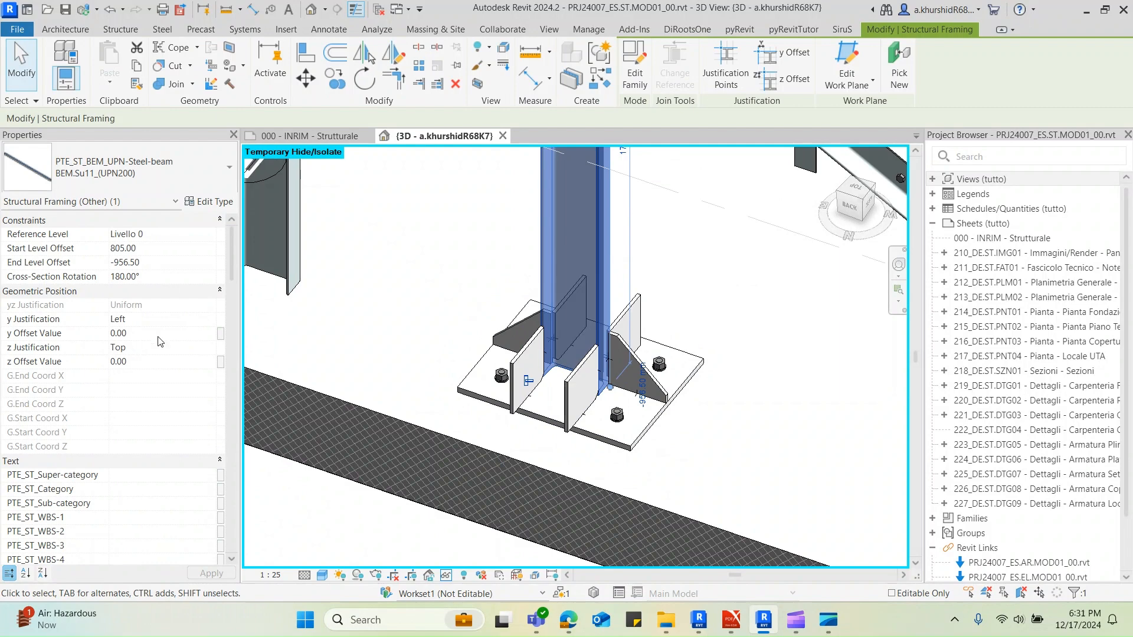
scroll(155, 356, down, 10)
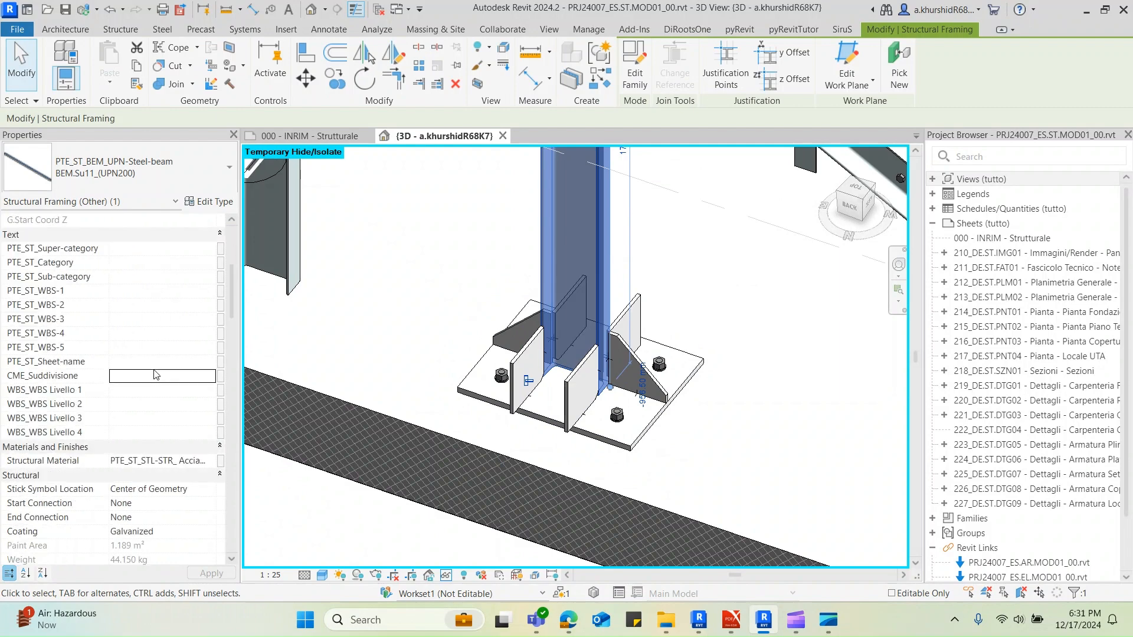
scroll(157, 376, down, 10)
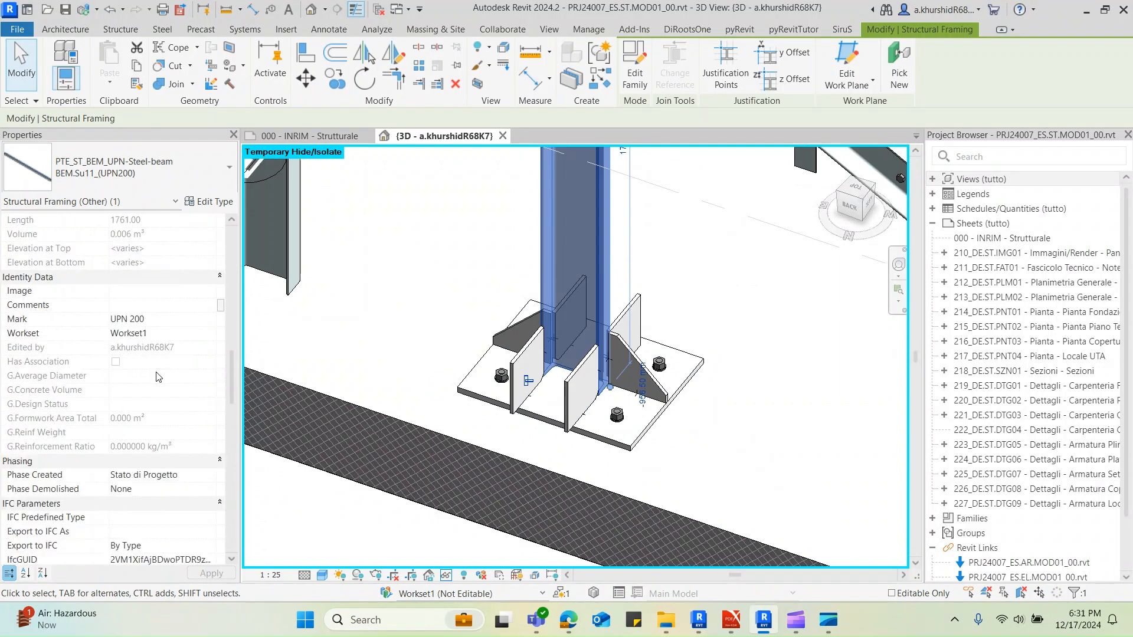
scroll(158, 376, down, 10)
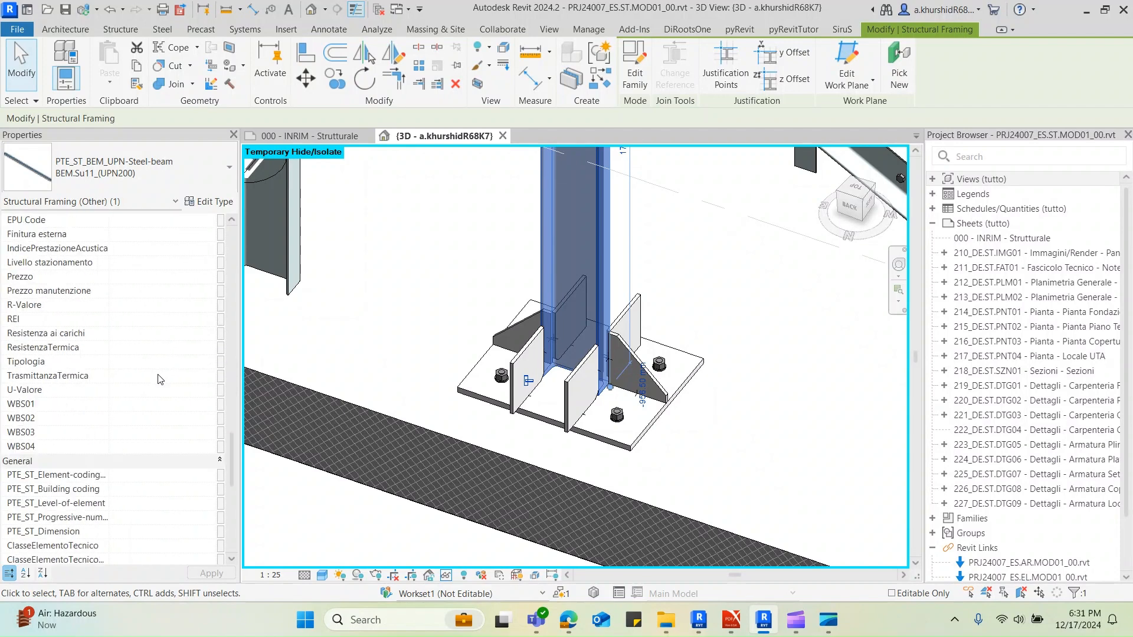
scroll(162, 382, up, 20)
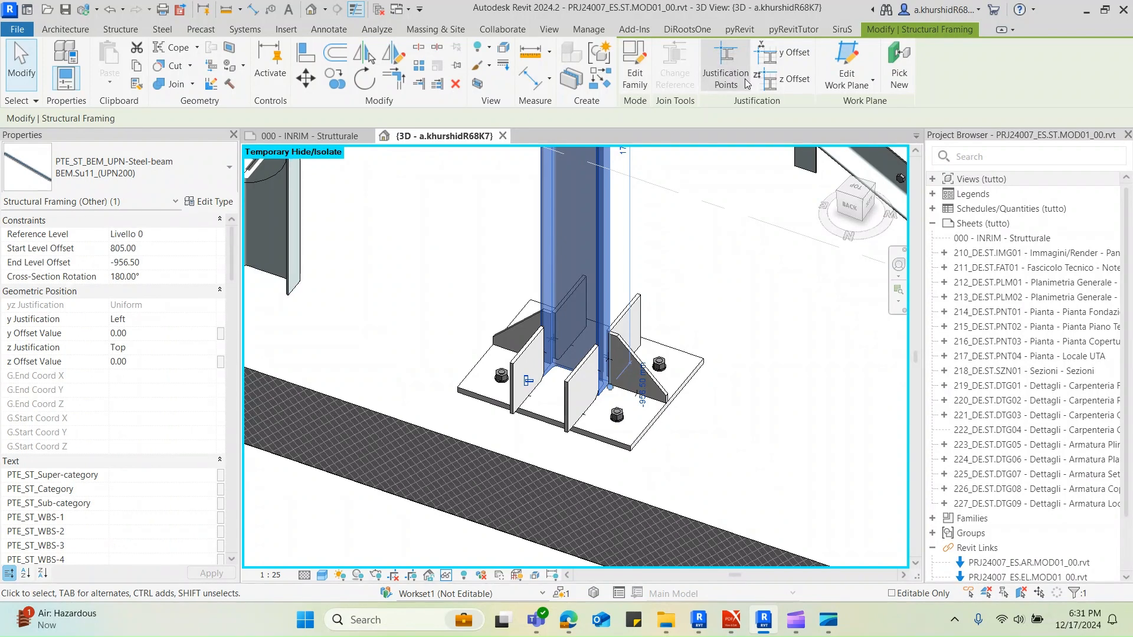
Change the UPN200 column's justification point to Top Center
key(Escape)
shift+middle_drag(590, 354, 652, 383)
scroll(587, 366, up, 5)
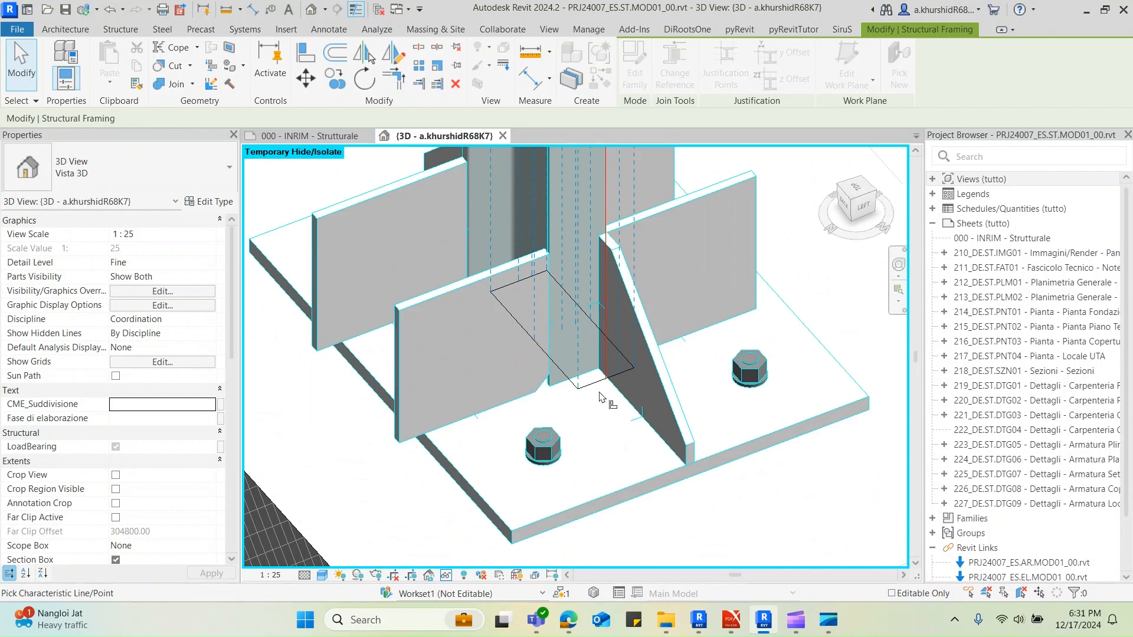
key(Escape)
middle_drag(583, 436, 612, 426)
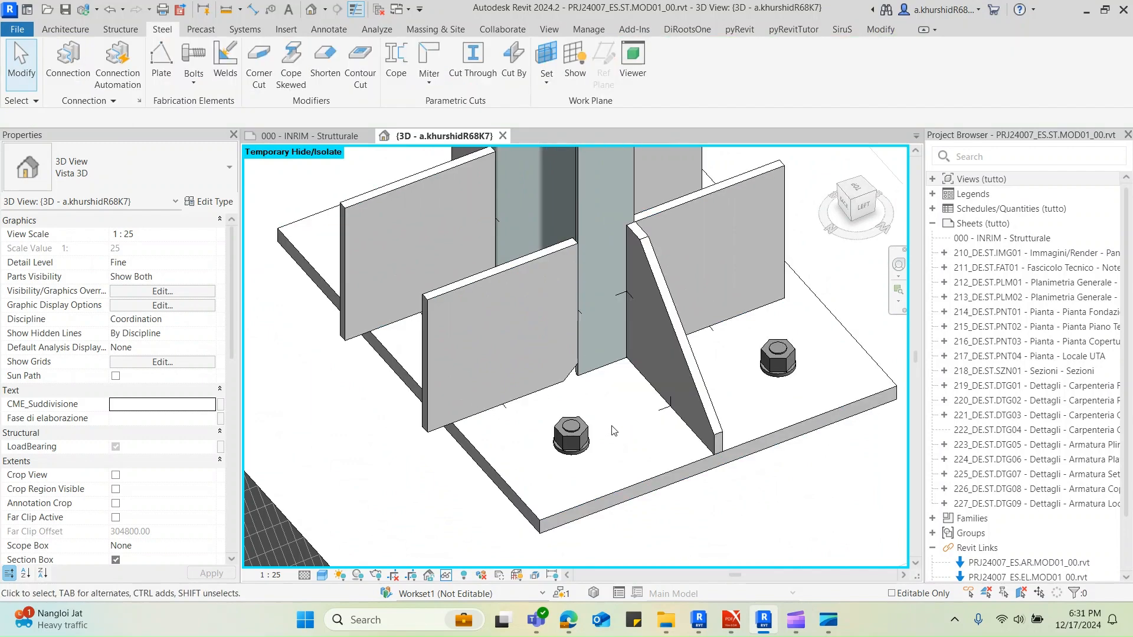
click(619, 361)
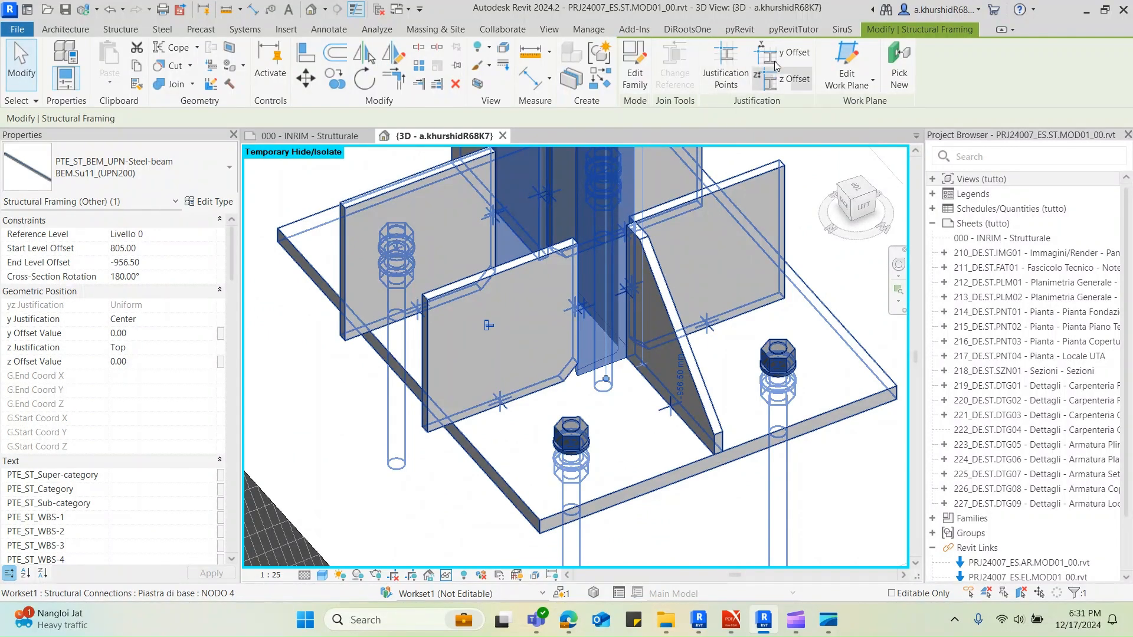
key(Escape)
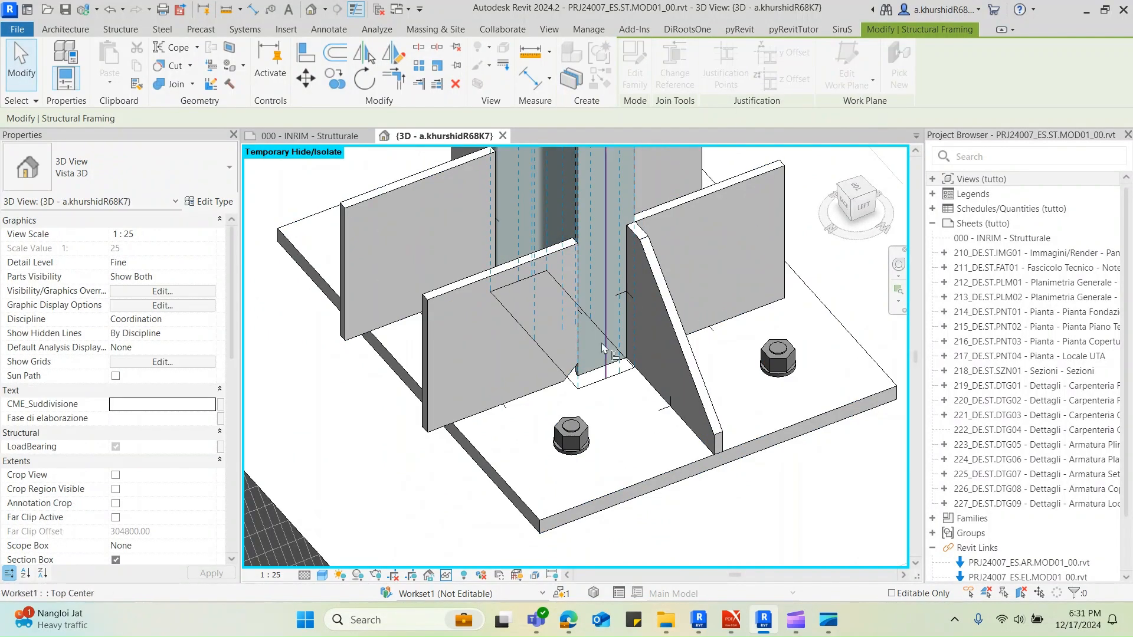
click(671, 468)
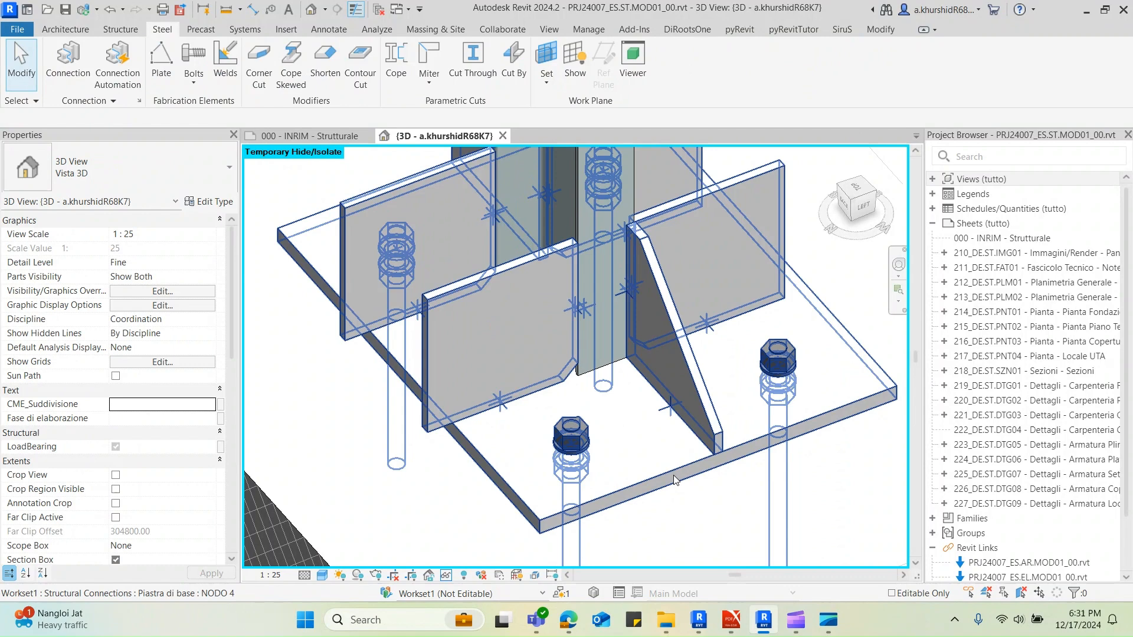
Open the NODO 4 connection type parameters and review the stiffener preview and the anchor and hole settings
click(674, 476)
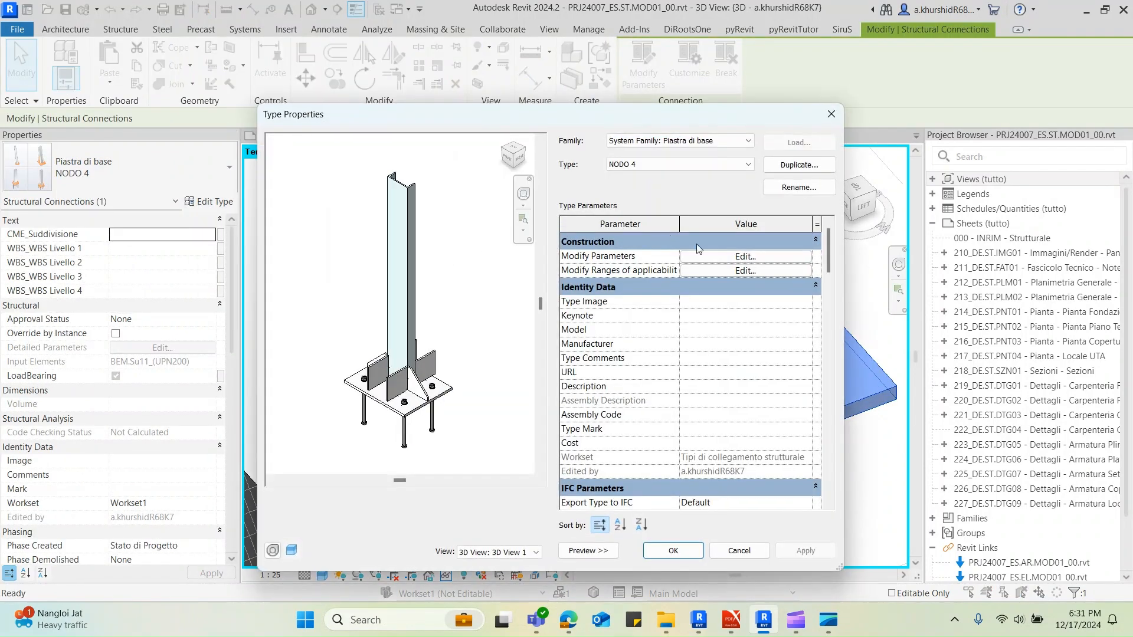
click(716, 262)
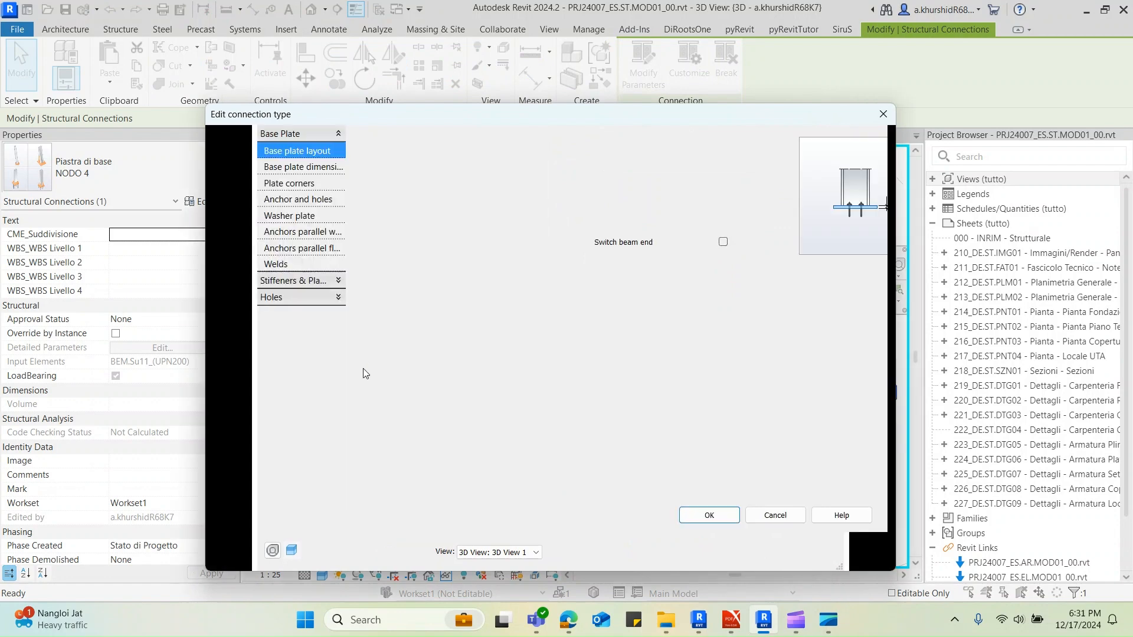
scroll(351, 396, up, 3)
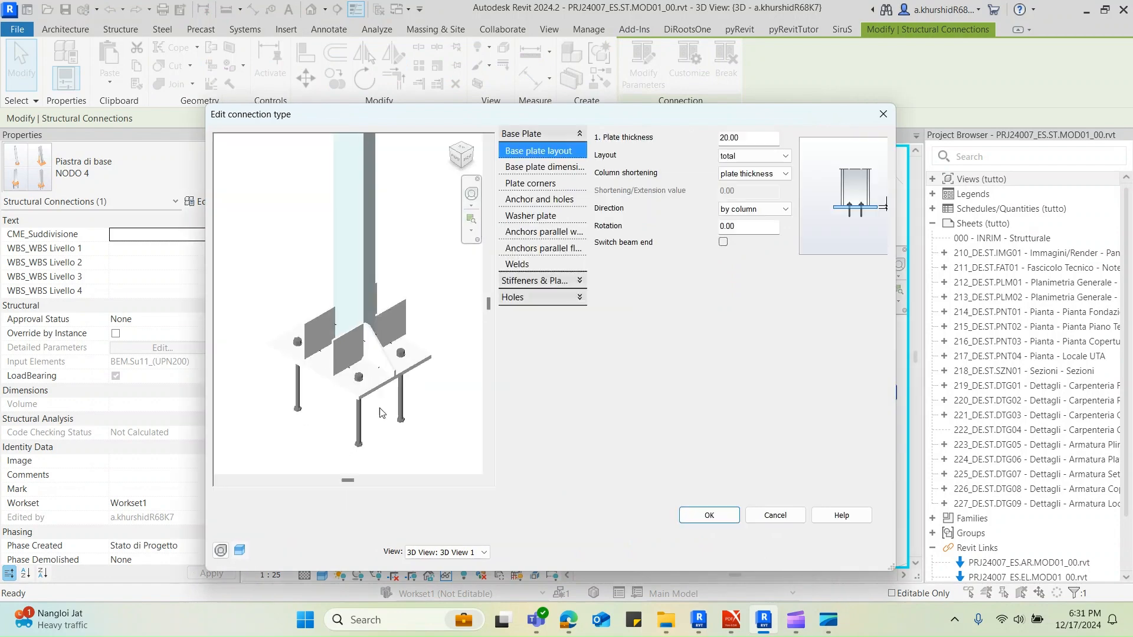
shift+middle_drag(352, 396, 335, 434)
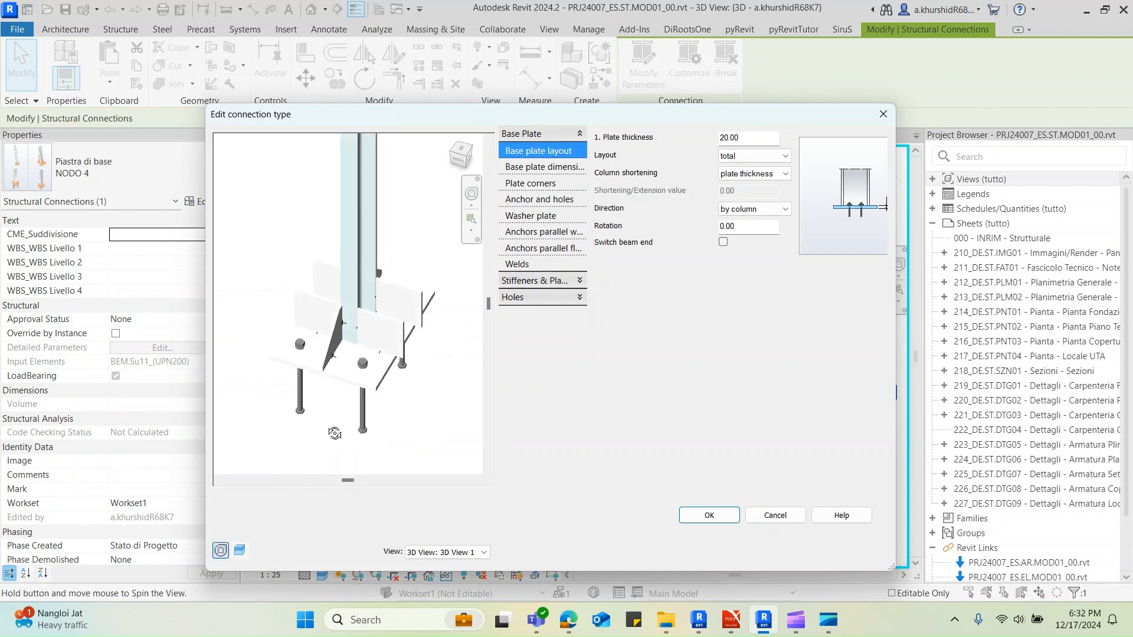
click(549, 201)
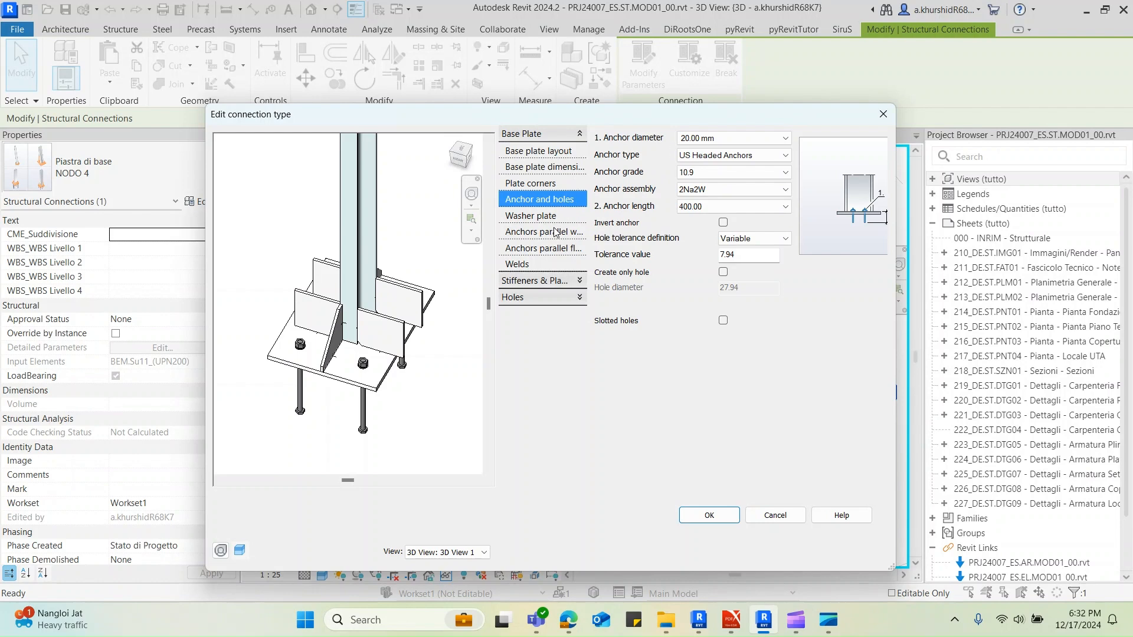
click(539, 280)
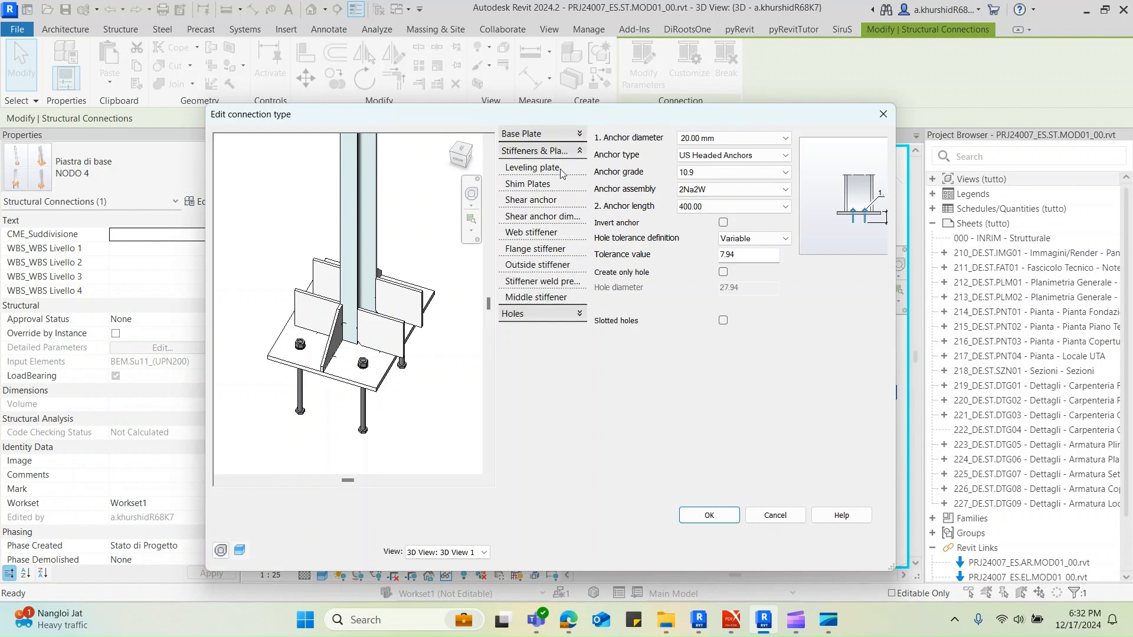
Try locating the web stiffeners at corners, restore the location at web, and inspect the preview
click(554, 234)
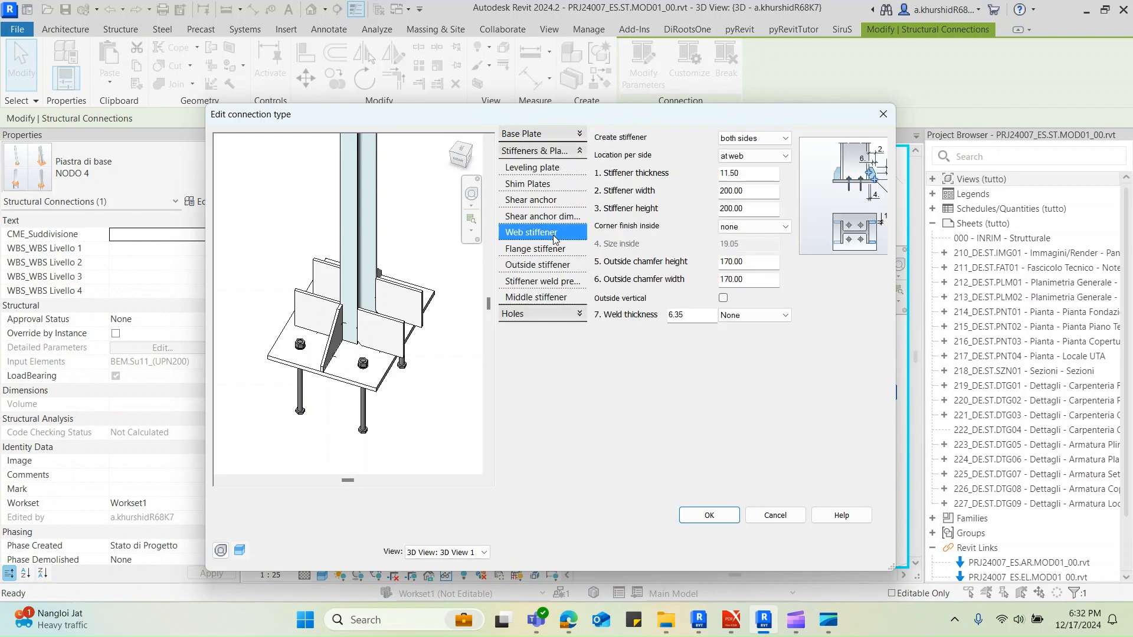
click(759, 158)
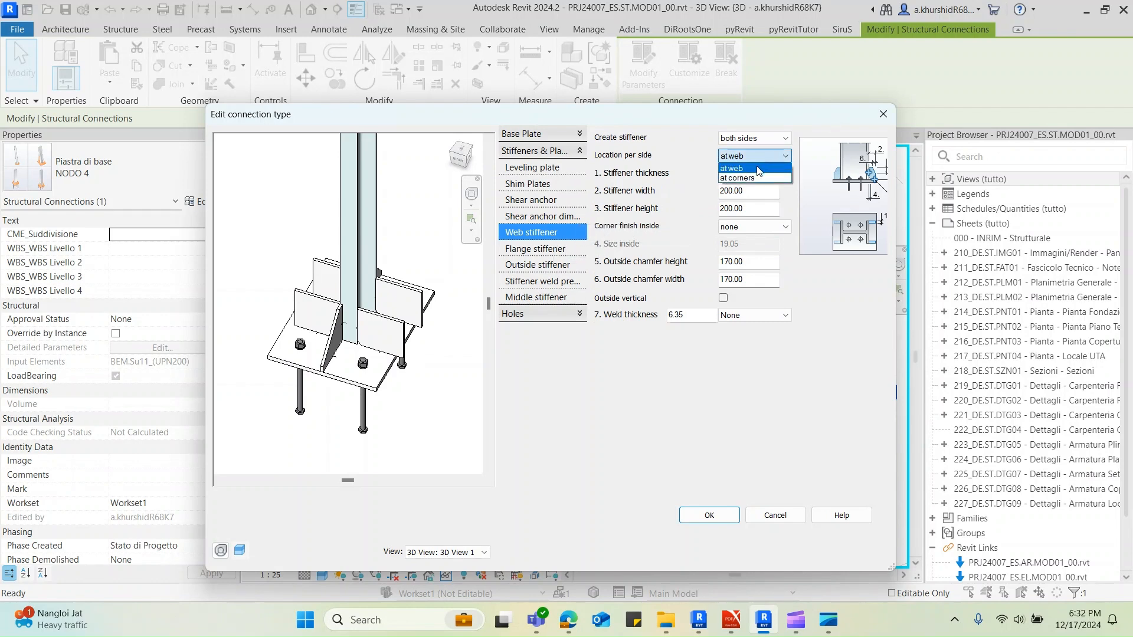
click(752, 177)
click(747, 158)
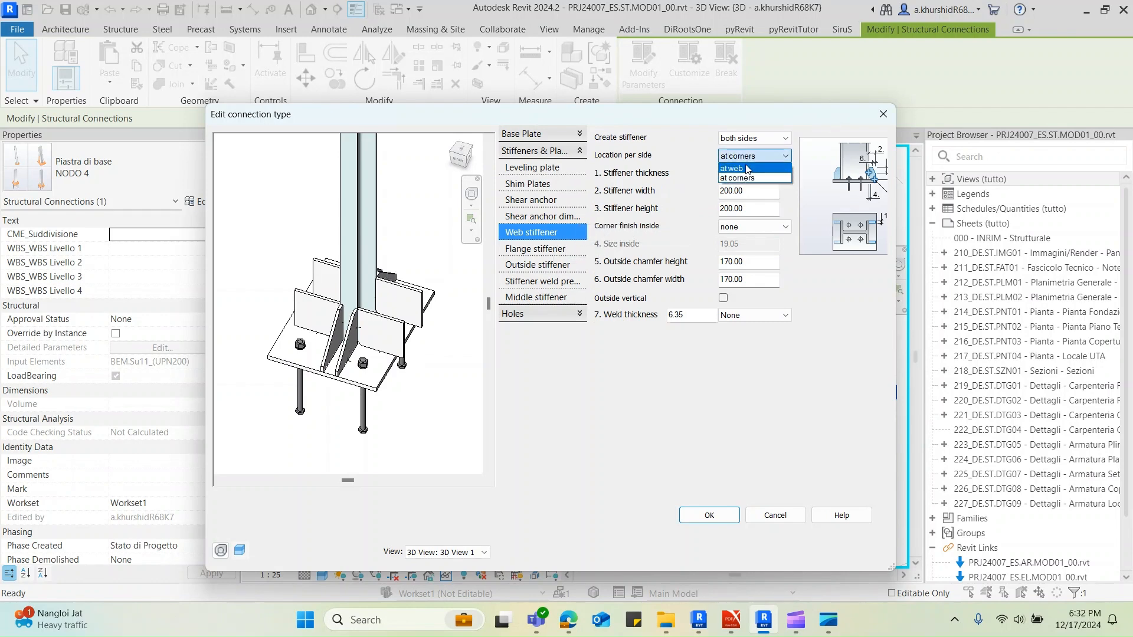
click(747, 167)
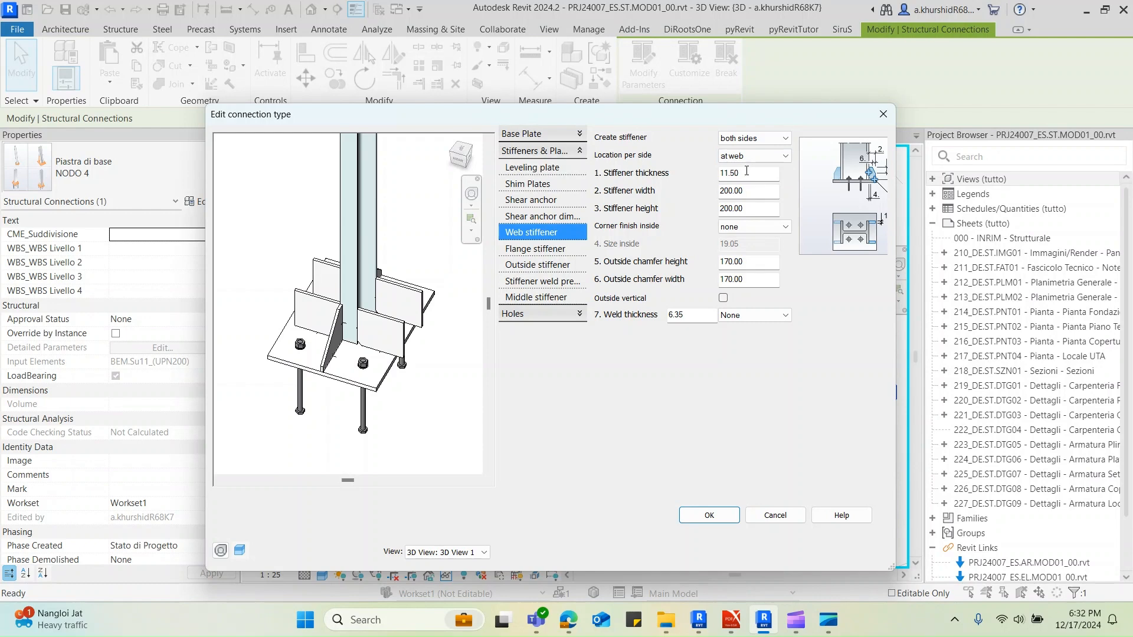
shift+middle_drag(238, 401, 422, 348)
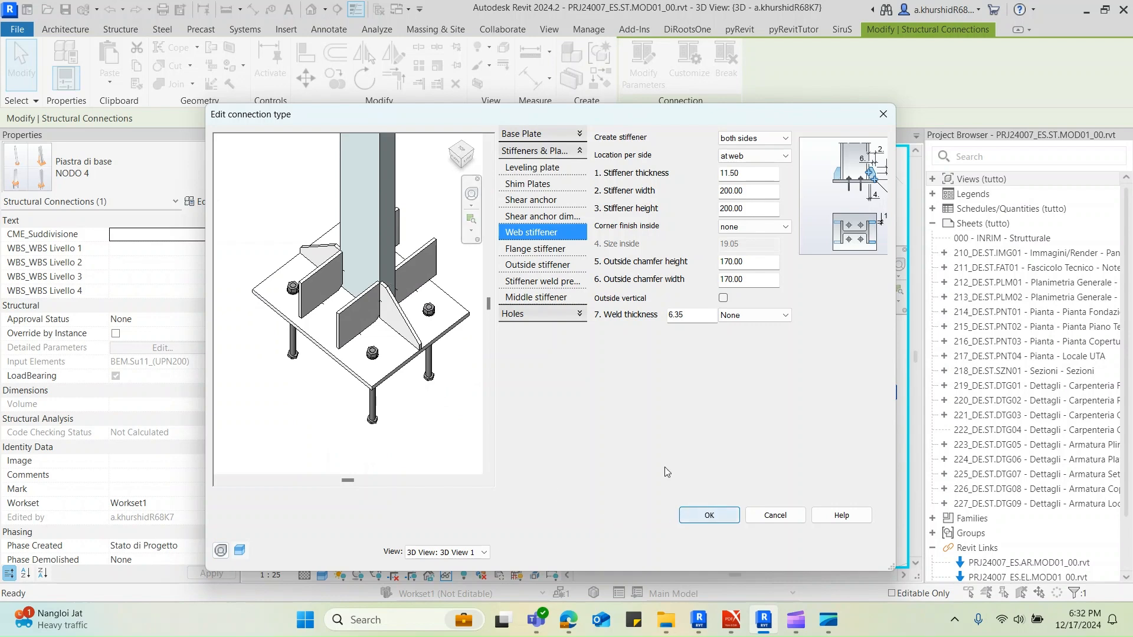
Set the inside corner finish of the flange stiffeners to none
click(538, 249)
click(732, 244)
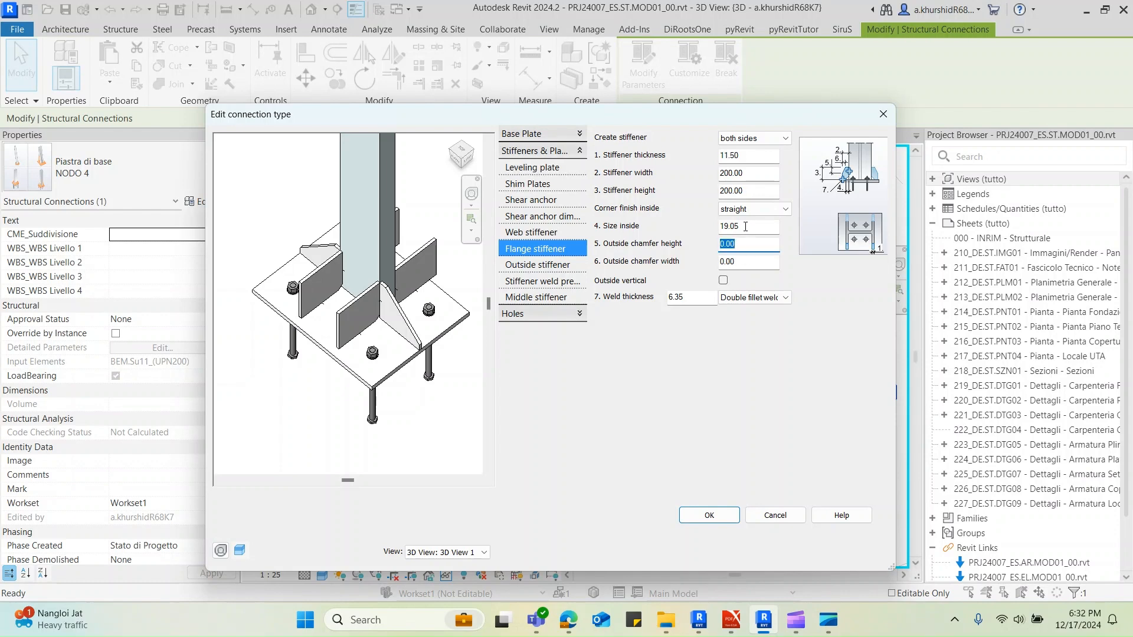
click(752, 209)
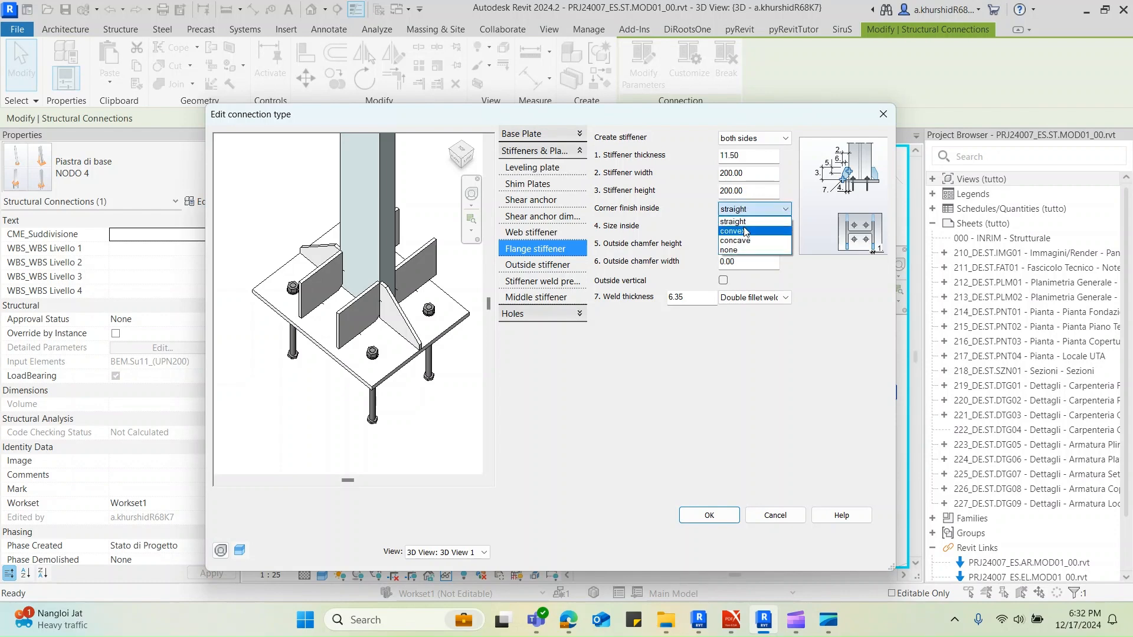
click(731, 250)
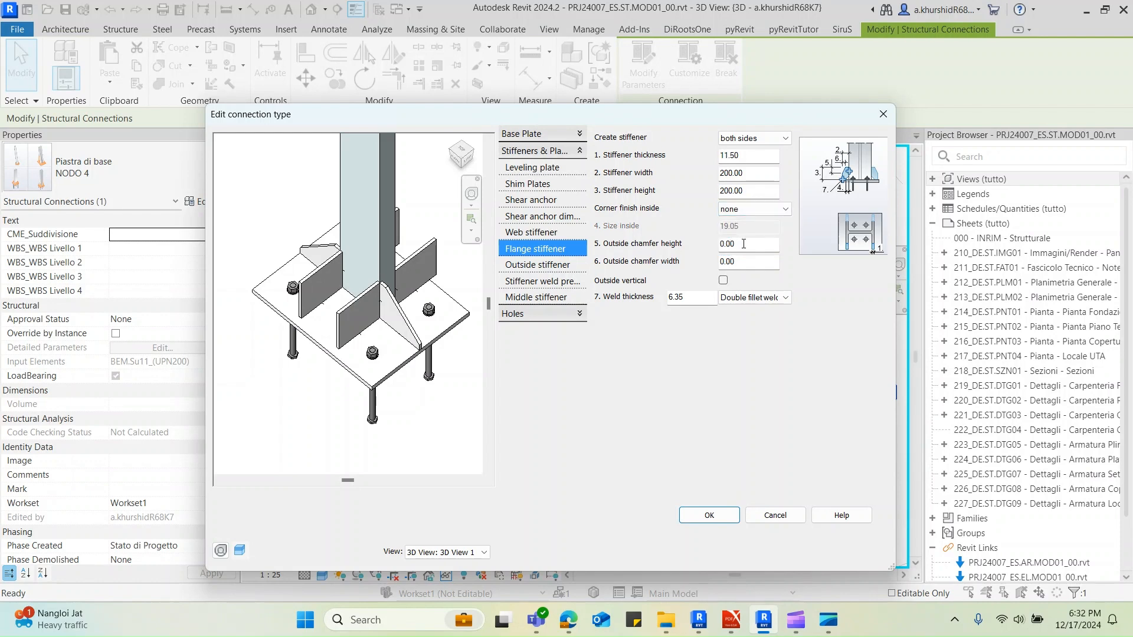
Set the flange stiffeners' outside chamfer height and width to 170 mm
click(721, 244)
text(170)
key(Tab)
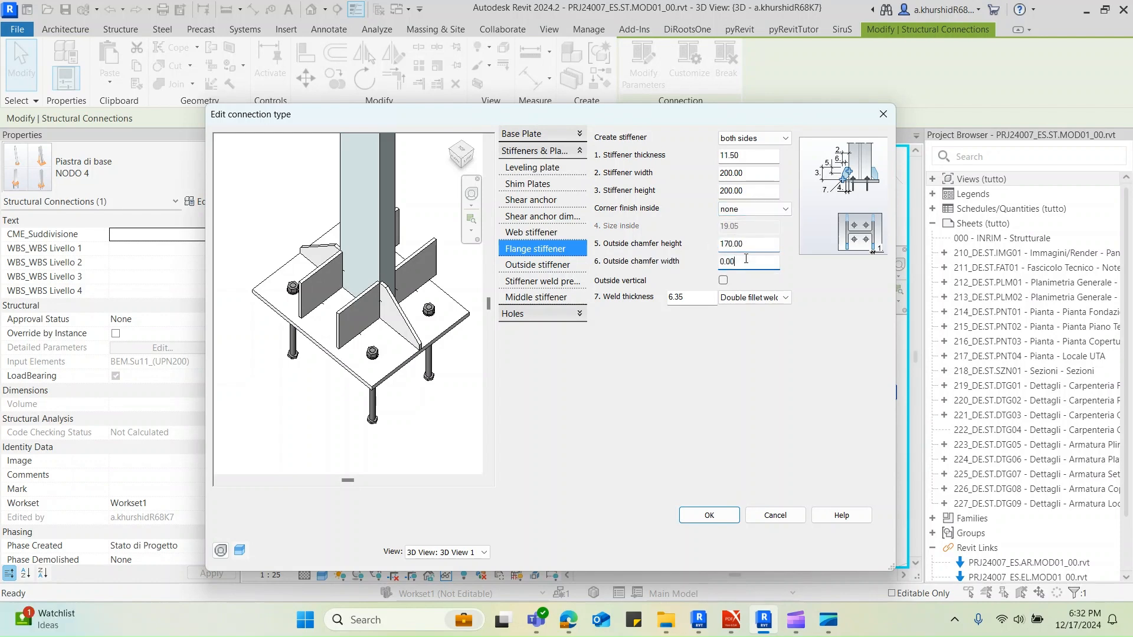
text(170)
click(749, 246)
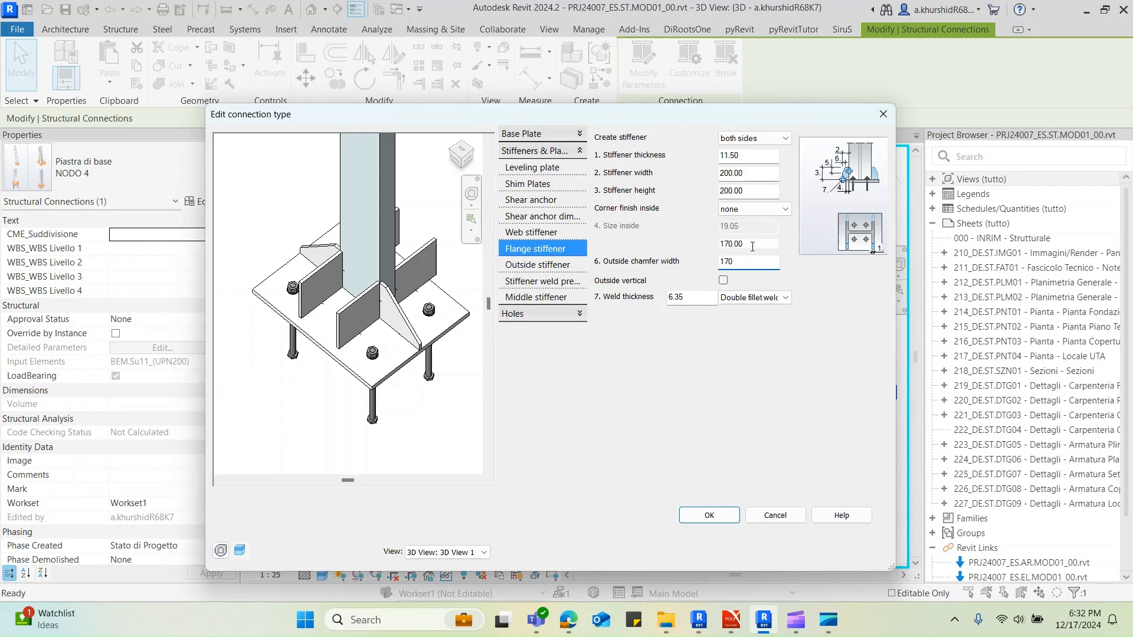
Inspect the chamfered flange stiffeners in the preview and accept the NODO 4 connection and type settings
shift+middle_drag(413, 332, 340, 317)
click(708, 515)
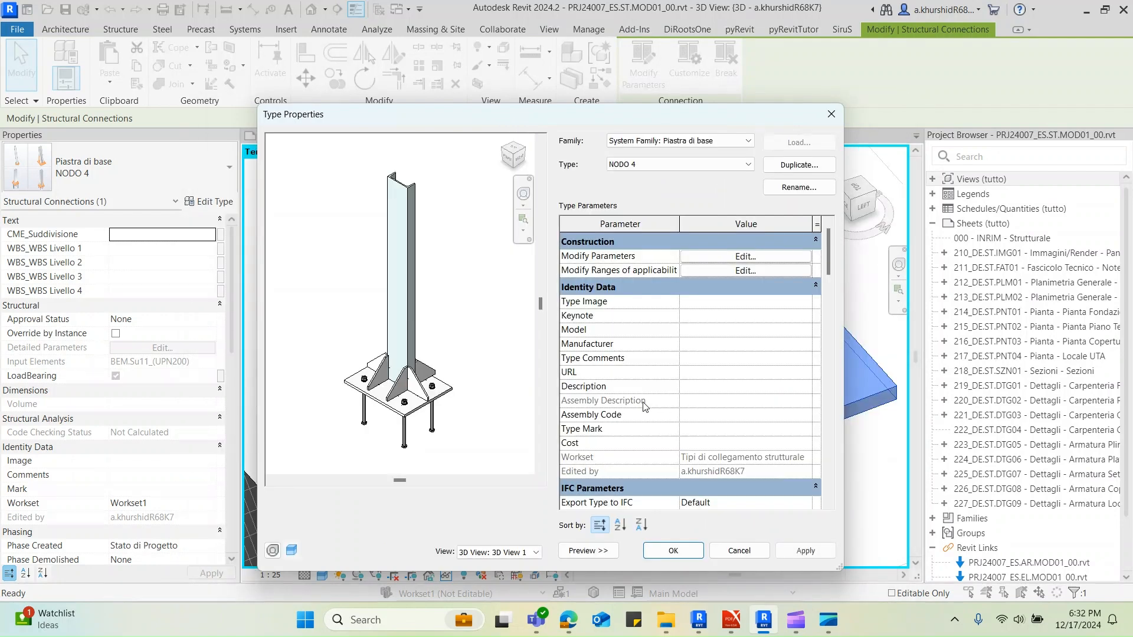
scroll(674, 514, down, 3)
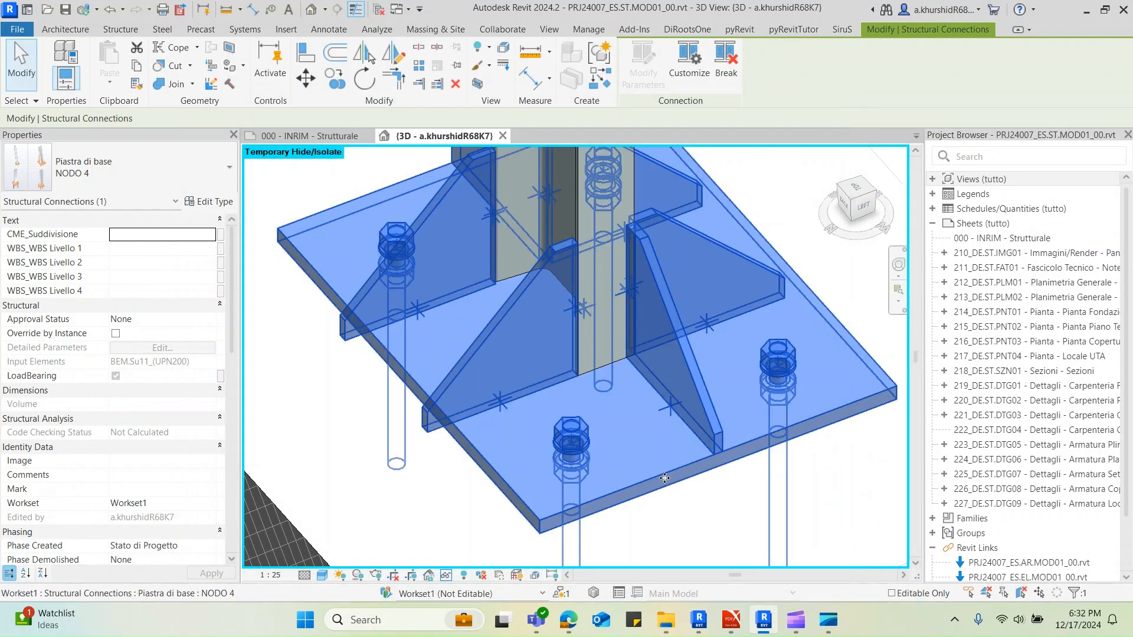
click(712, 516)
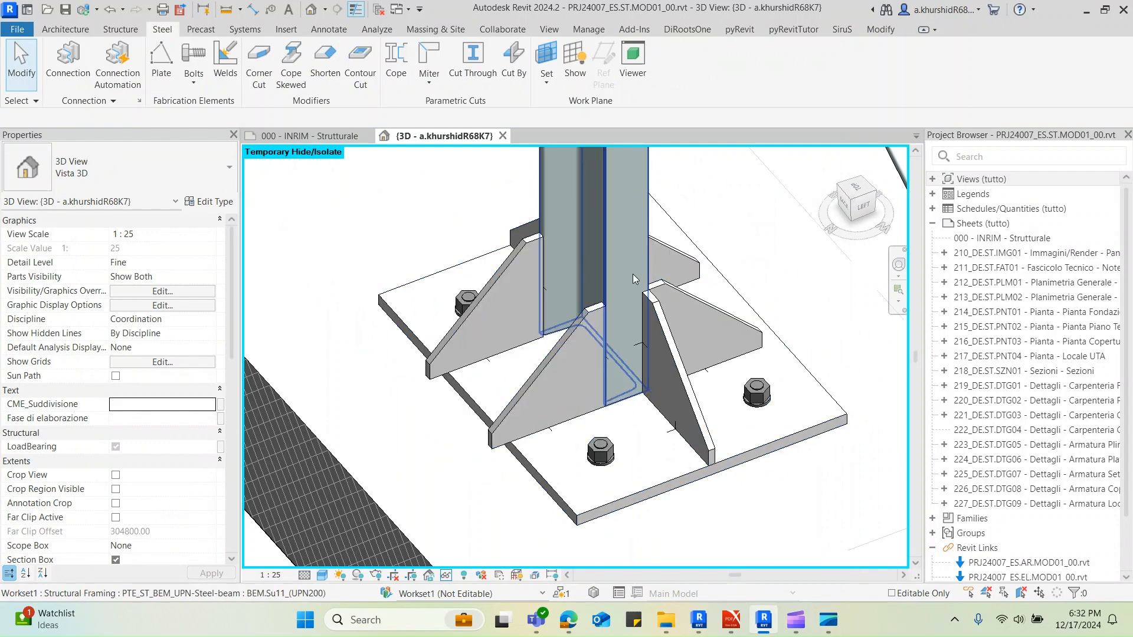
Open the UPN steel beam family for editing and examine the Center (Front/Back) reference plane in its Ref. Level floor plan
click(611, 273)
click(630, 82)
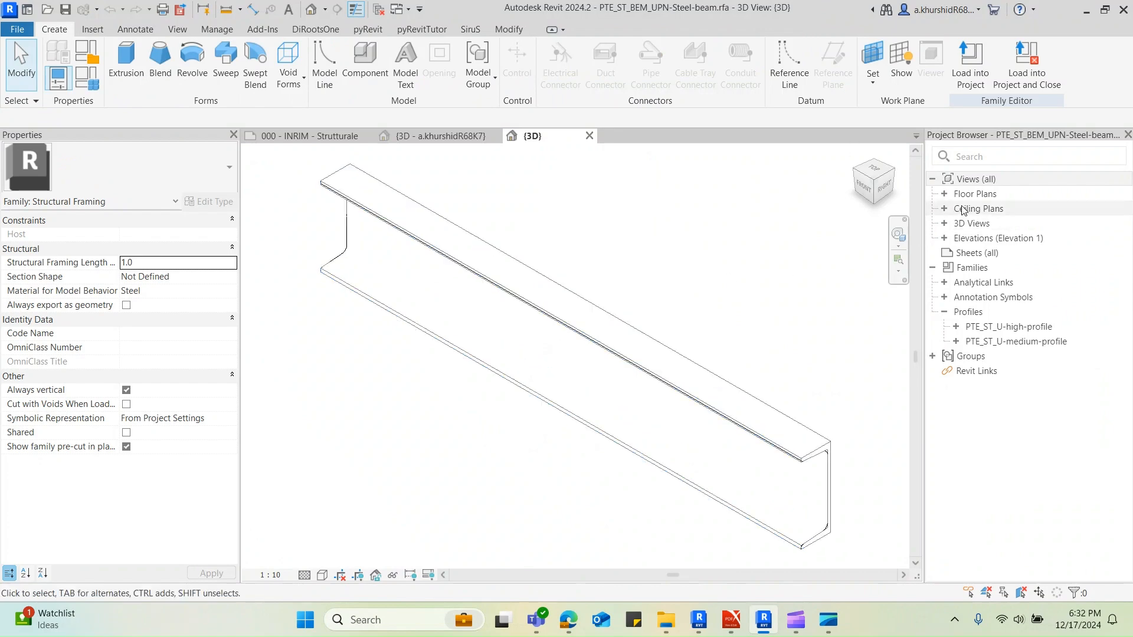
click(944, 193)
double_click(983, 209)
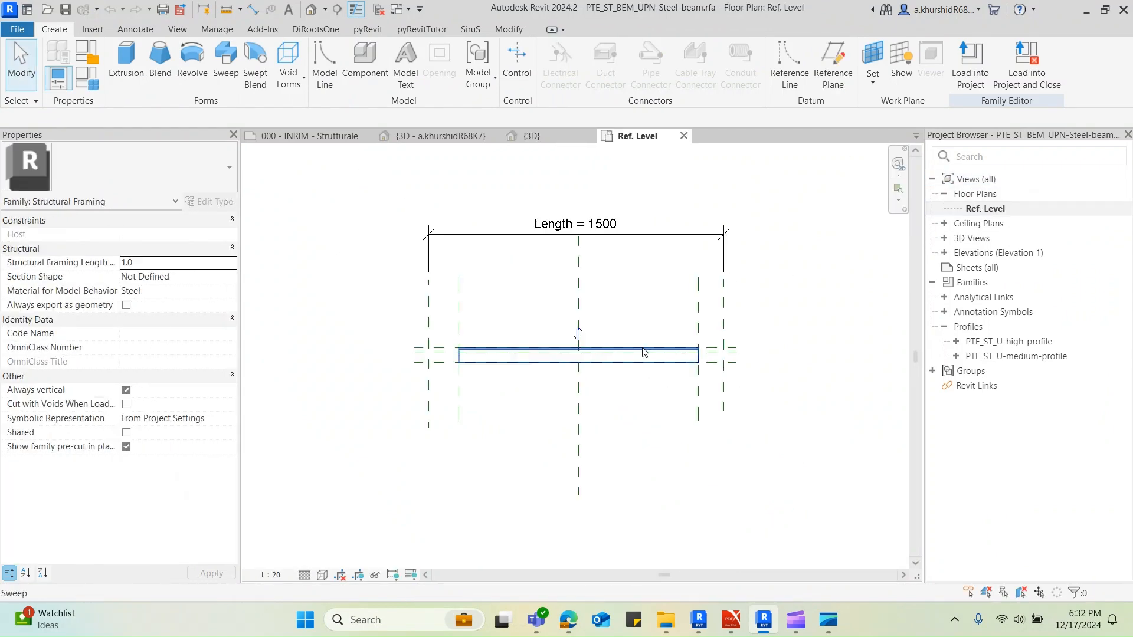
scroll(451, 353, up, 2)
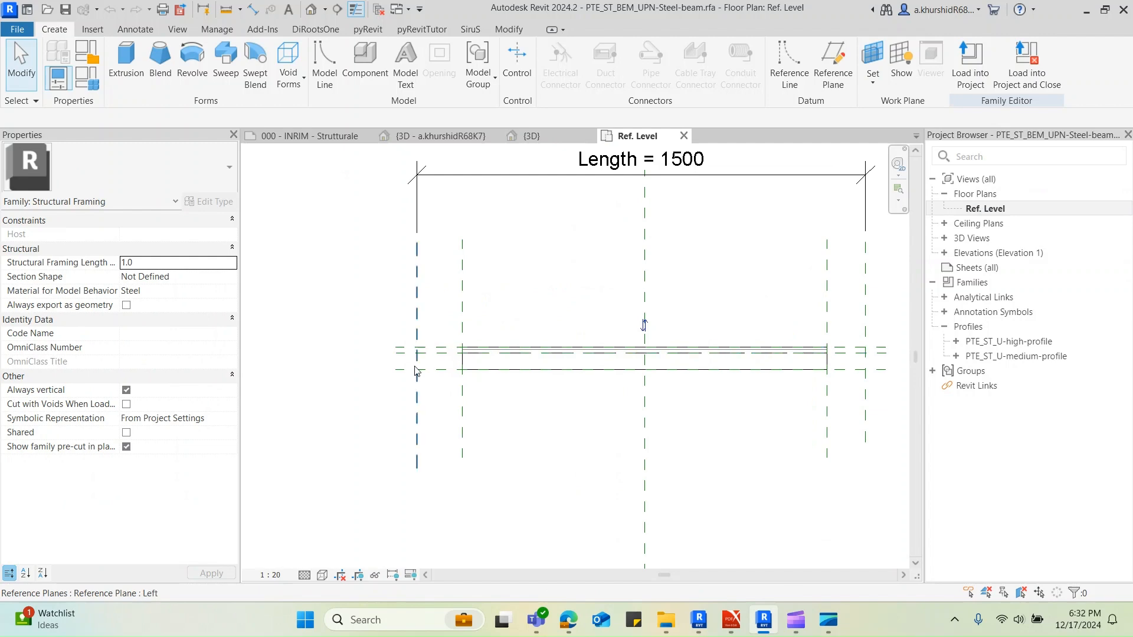
click(403, 361)
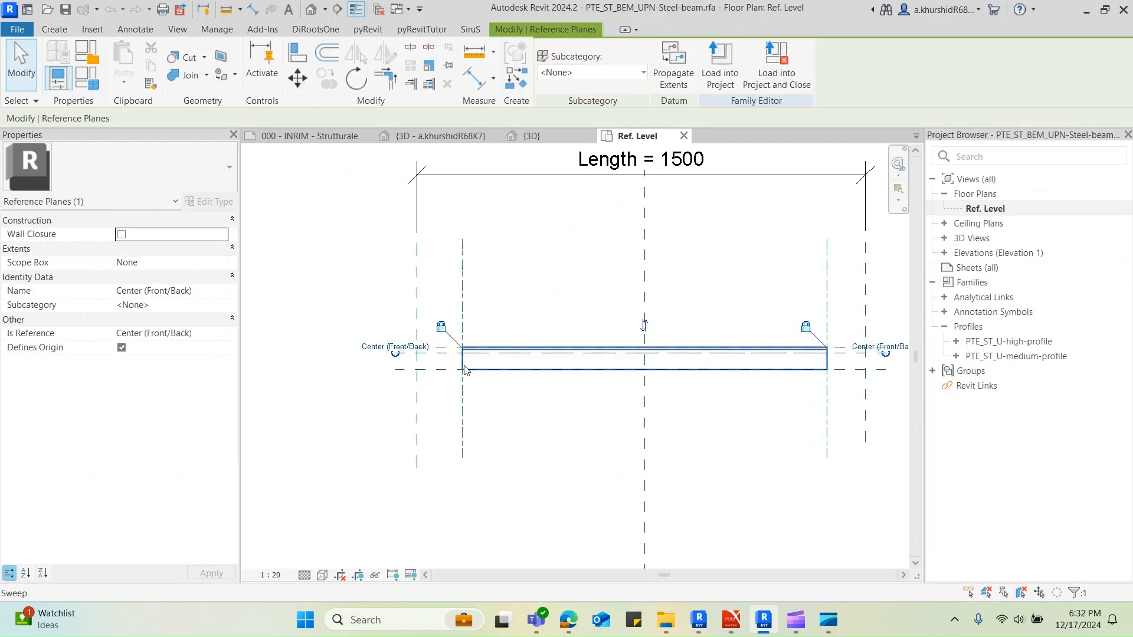
scroll(439, 355, up, 2)
key(Escape)
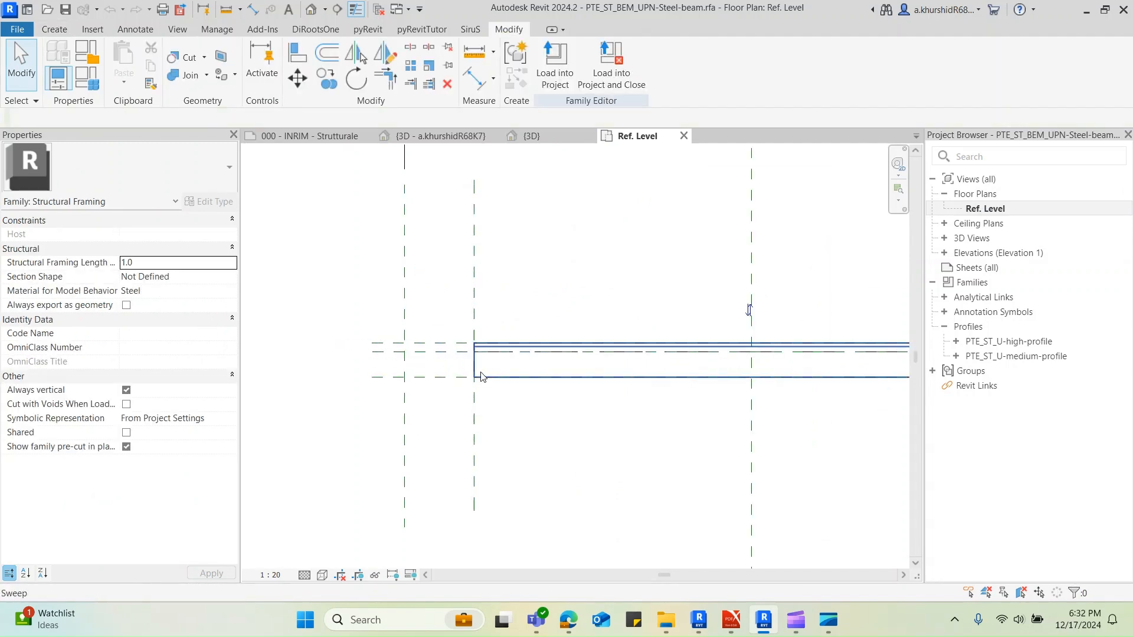
Examine the beam sweep's end against the Center (Front/Back) reference plane and return to the project's 3D view
click(475, 375)
scroll(478, 366, up, 2)
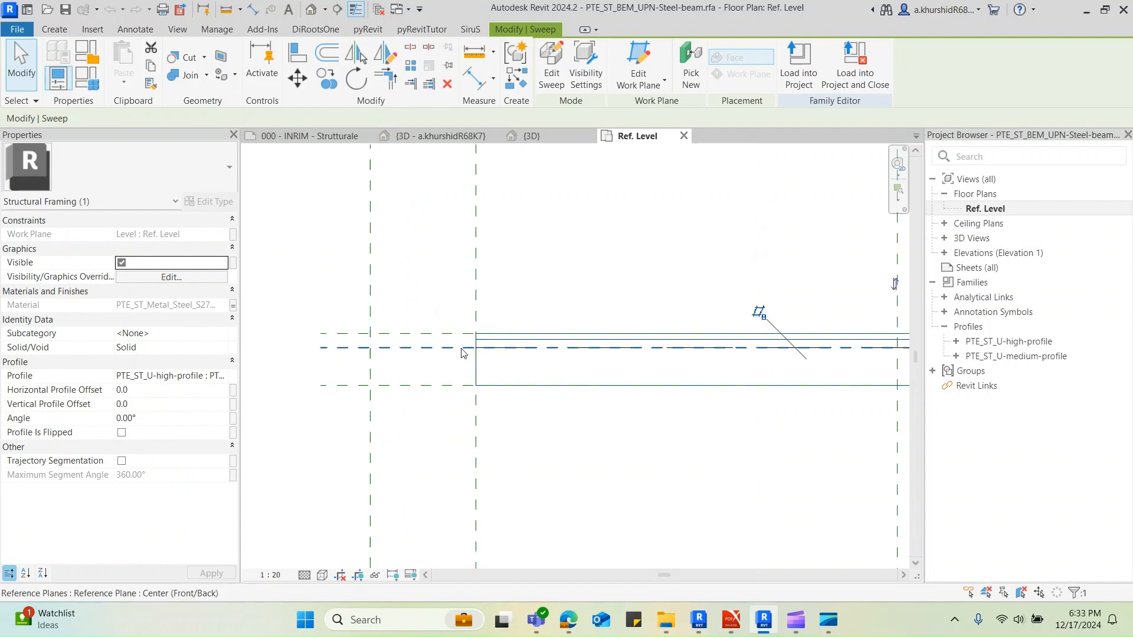
key(Escape)
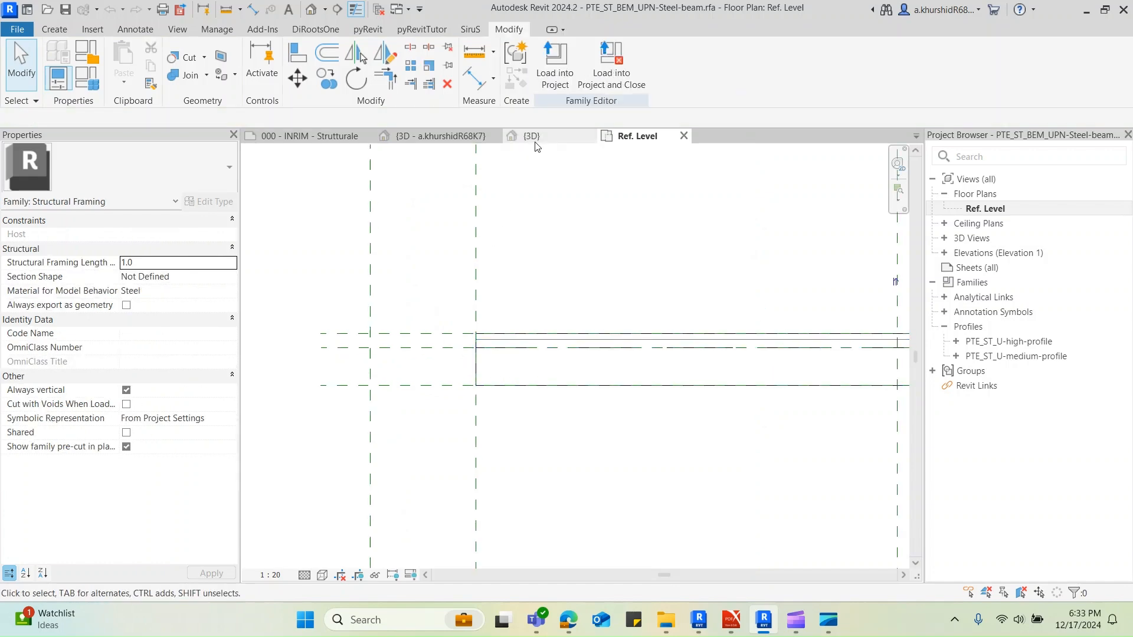
click(446, 136)
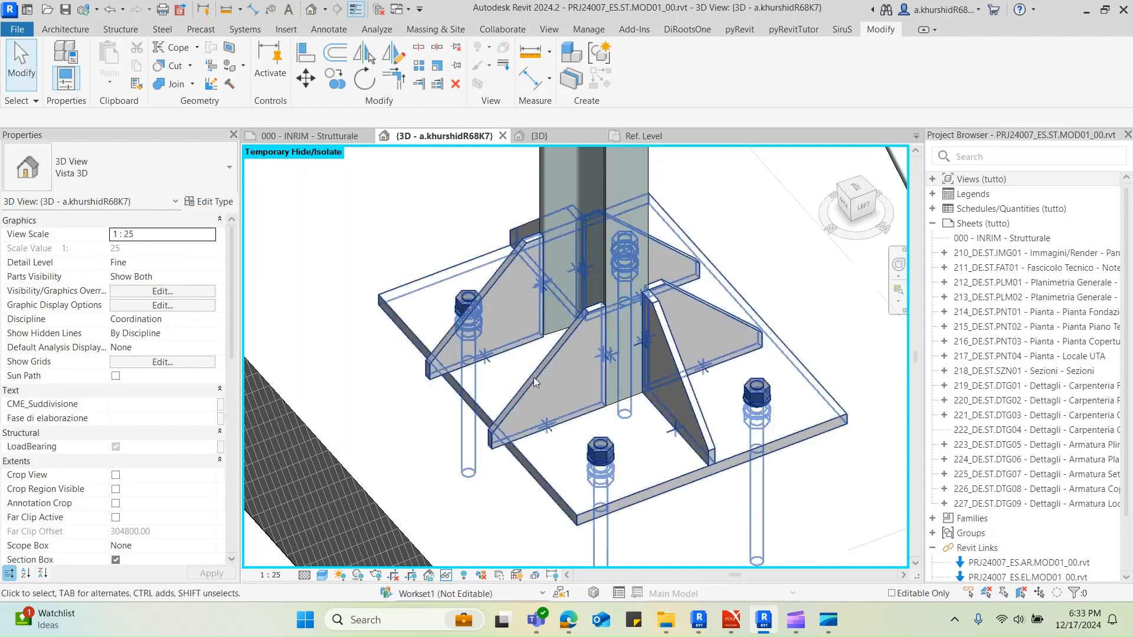
Reopen the NODO 4 base plate connection's type parameters at the flange stiffener settings and inspect the stiffeners in the preview
click(536, 384)
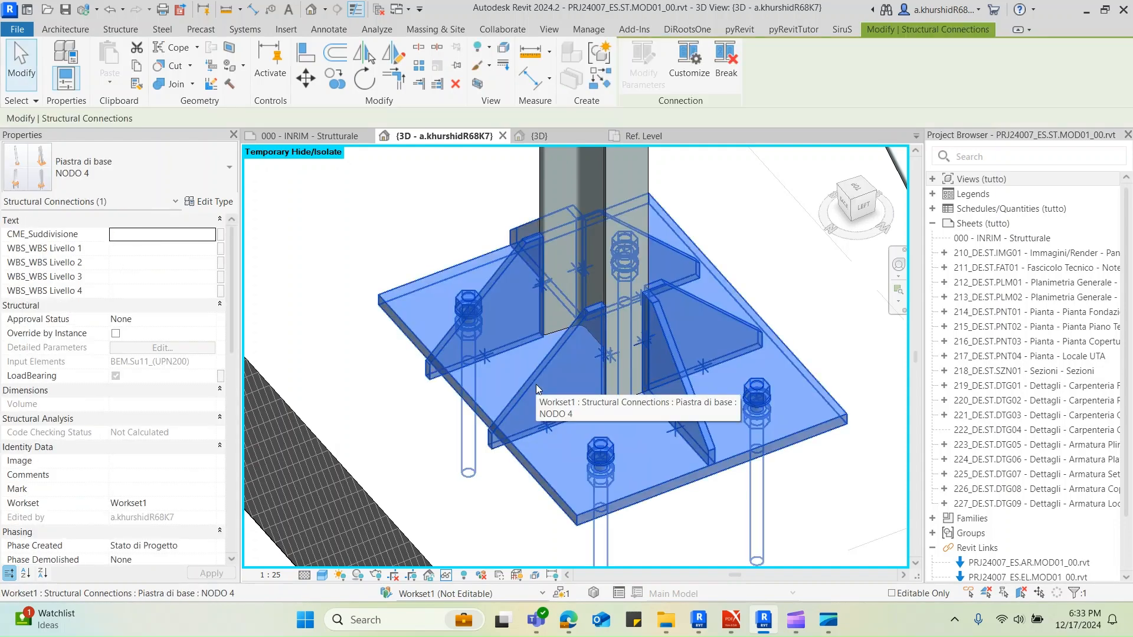
scroll(536, 384, down, 1)
click(217, 201)
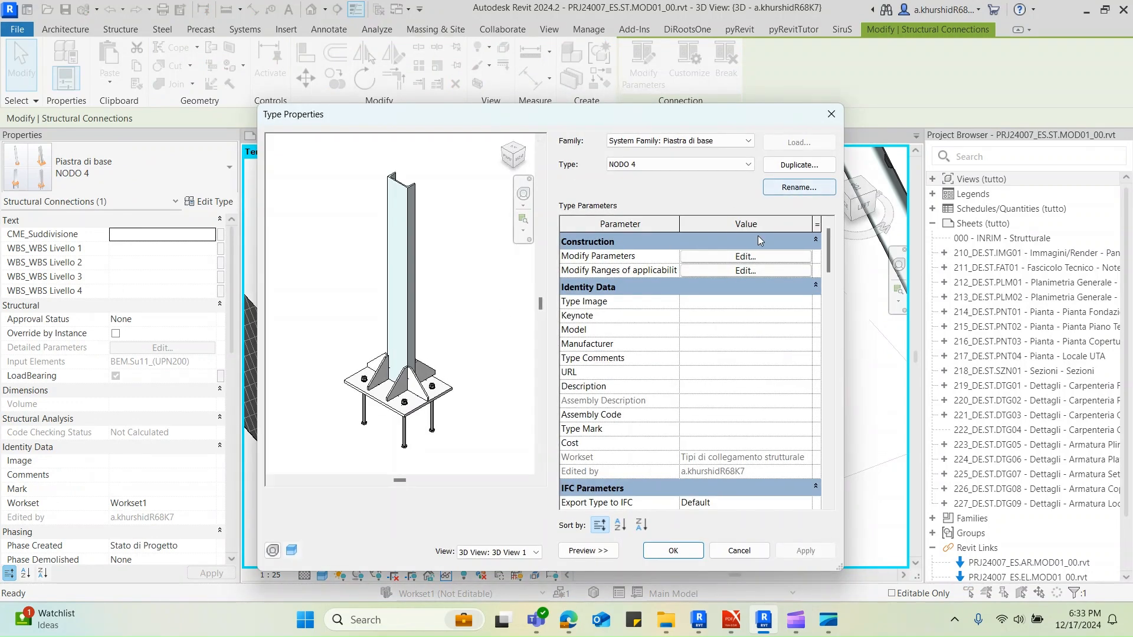
click(745, 256)
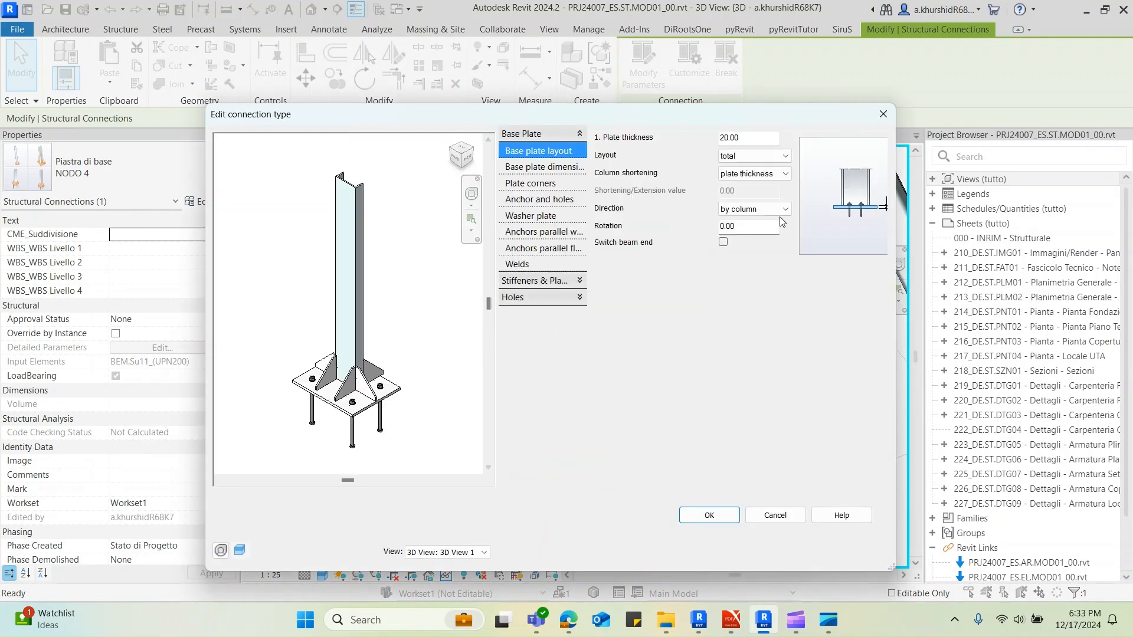
click(525, 249)
click(538, 280)
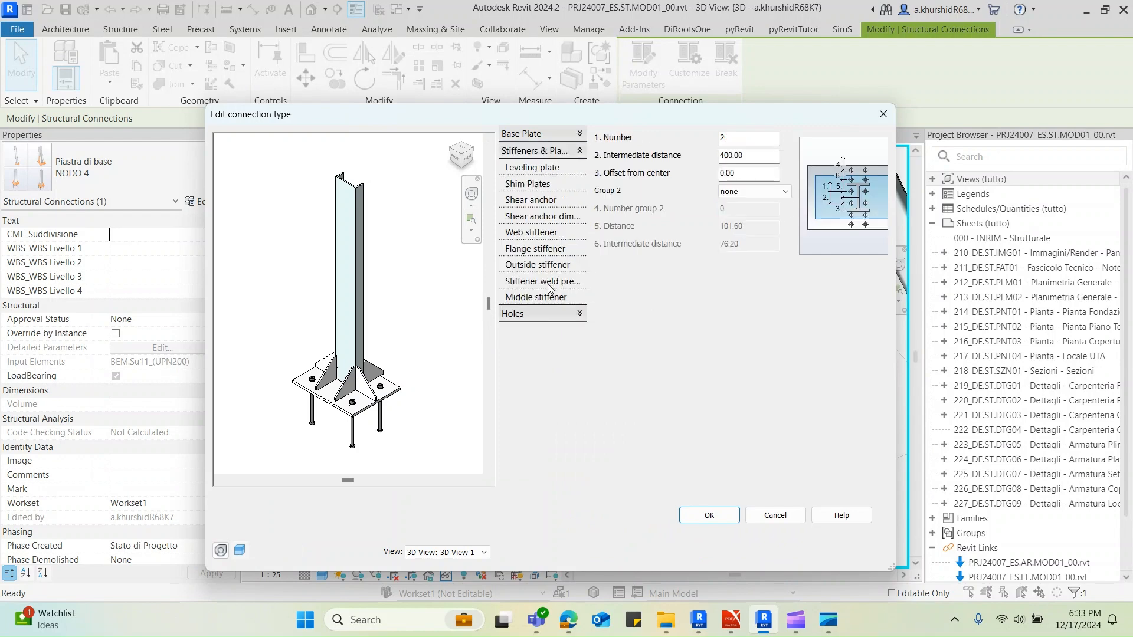
click(534, 248)
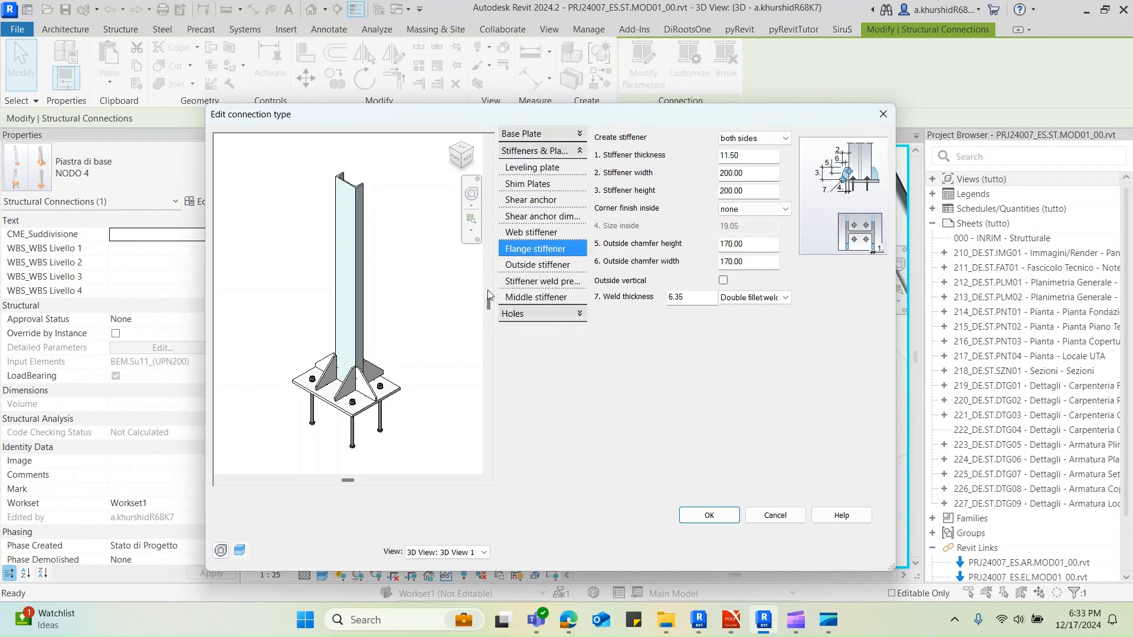
scroll(421, 372, up, 5)
shift+middle_drag(421, 372, 324, 387)
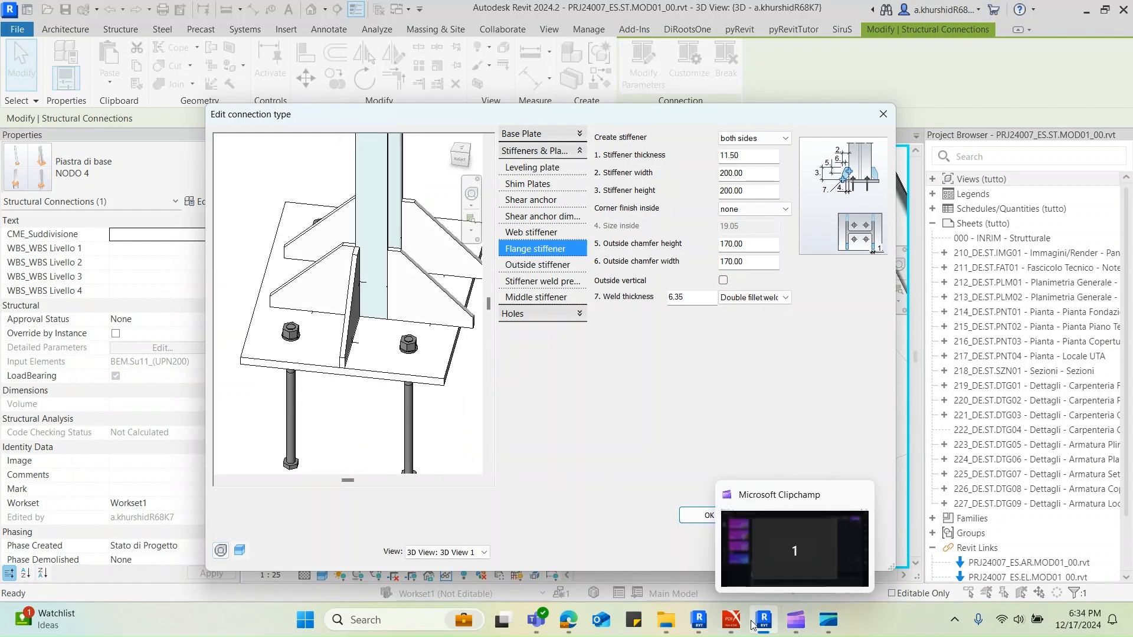
Switch to the PDF sketches and examine the NODO 4 plate layout, stiffener details and P10.0x200-177 plate, returning to Revit
mouse_move(732, 619)
click(704, 584)
click(654, 373)
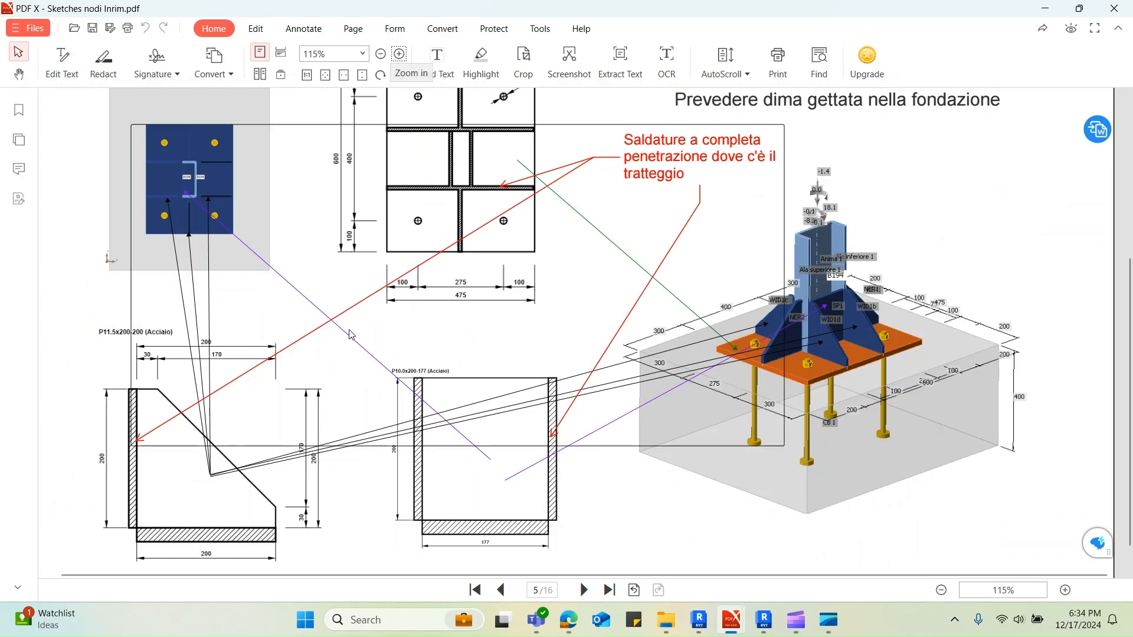
scroll(352, 336, up, 3)
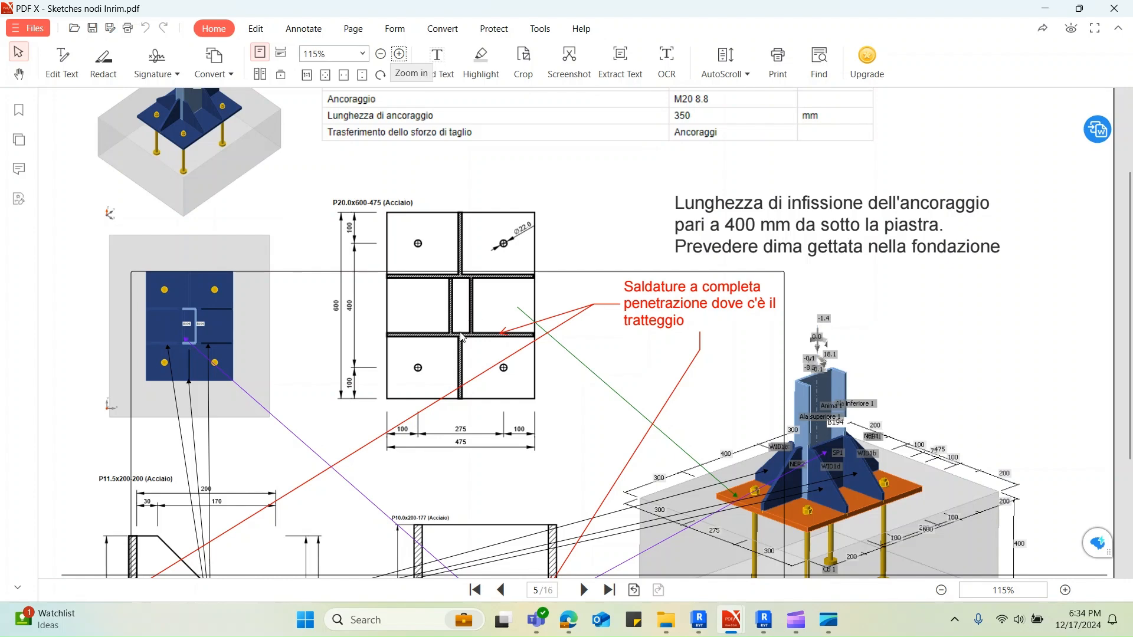
scroll(464, 338, down, 1)
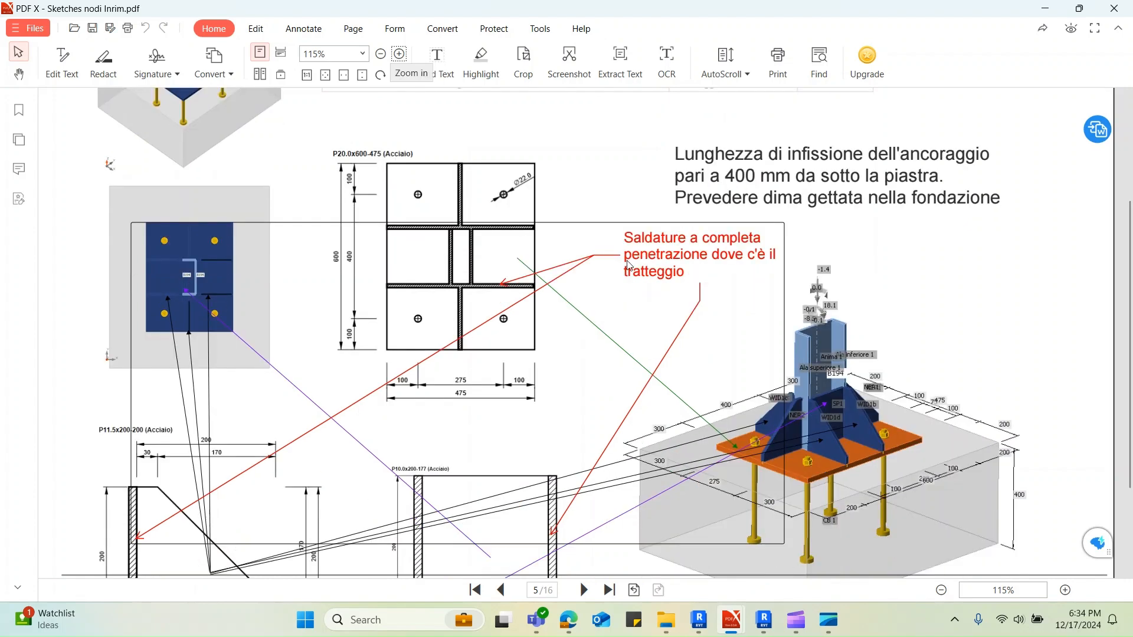
scroll(401, 274, down, 1)
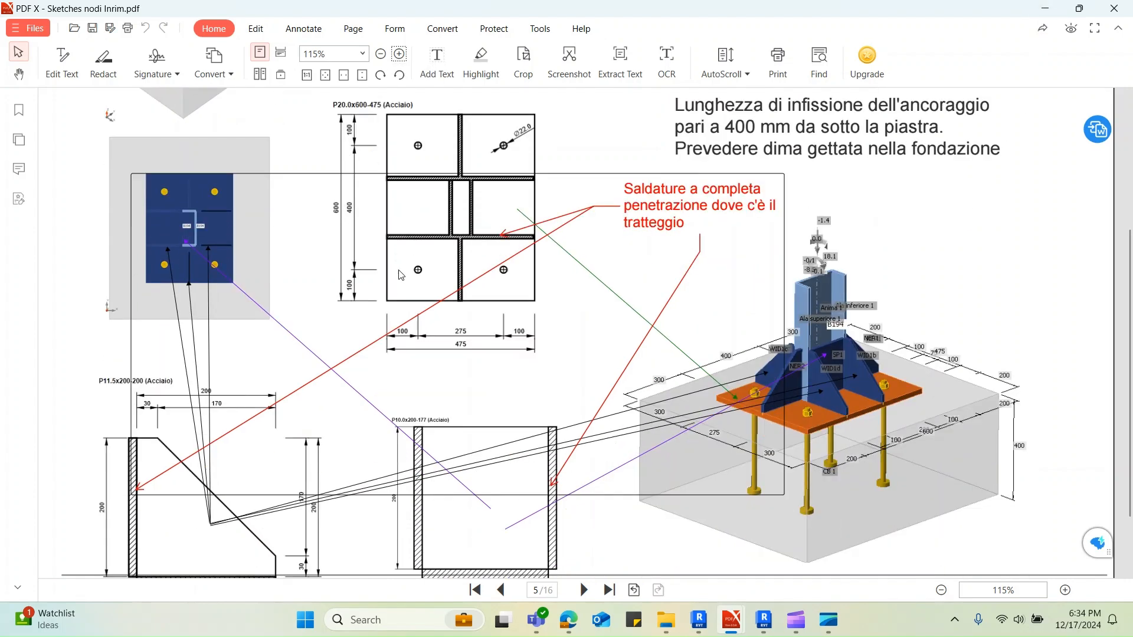
ctrl+scroll(400, 275, up, 3)
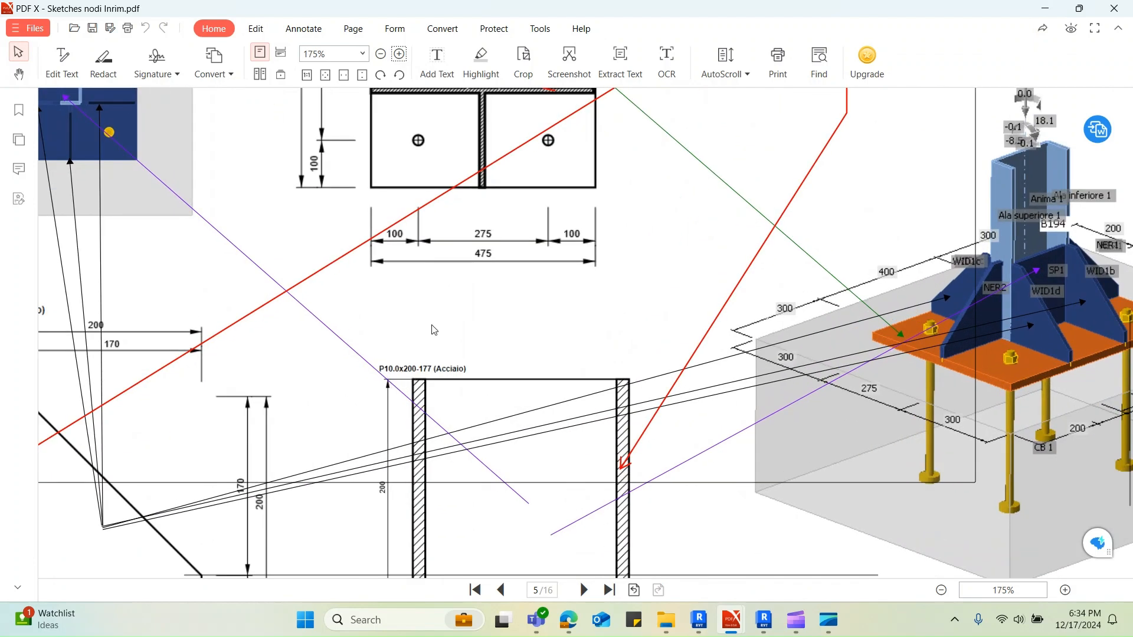
ctrl+scroll(434, 330, down, 1)
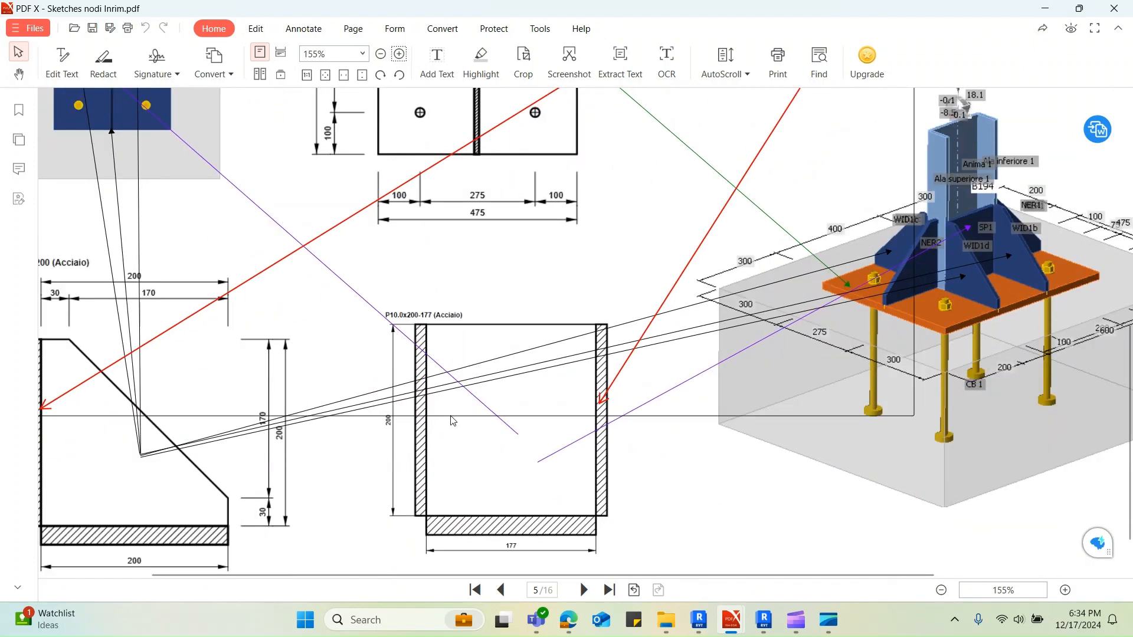
ctrl+scroll(458, 408, down, 1)
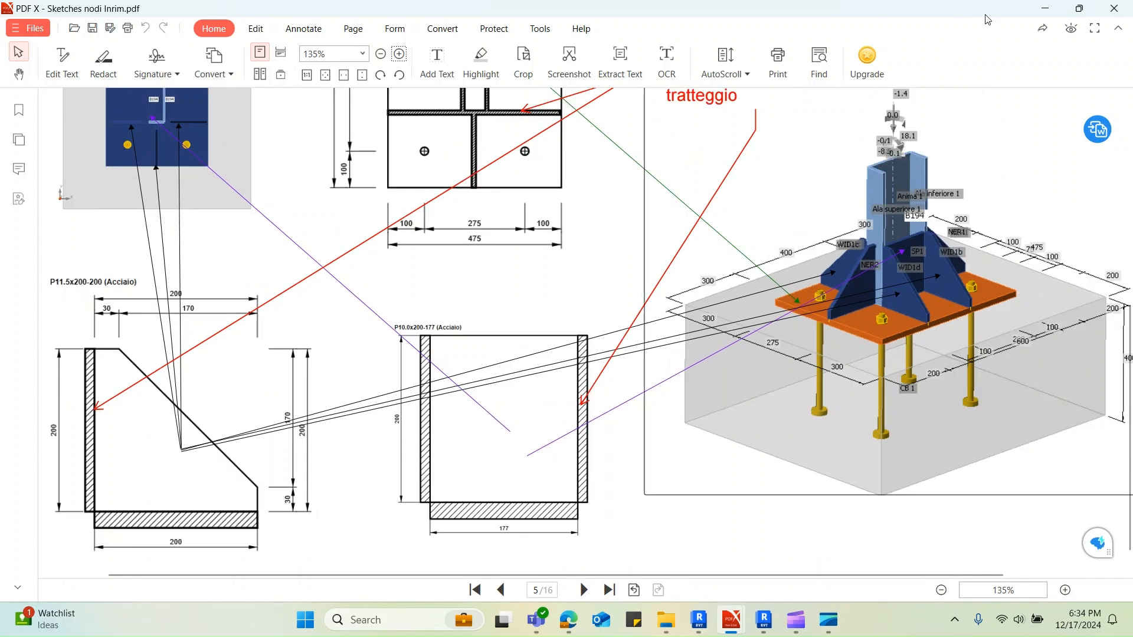
click(1046, 9)
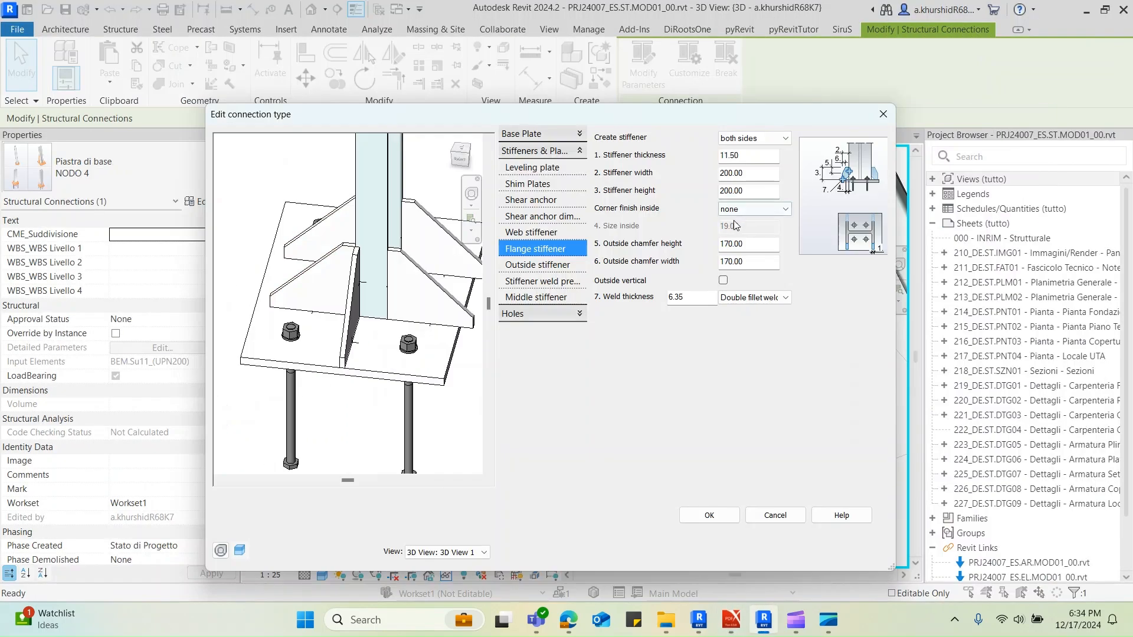
Review the outside stiffener, stiffener weld preparation and middle stiffener settings, widening the dialog to show the full diagram
click(552, 266)
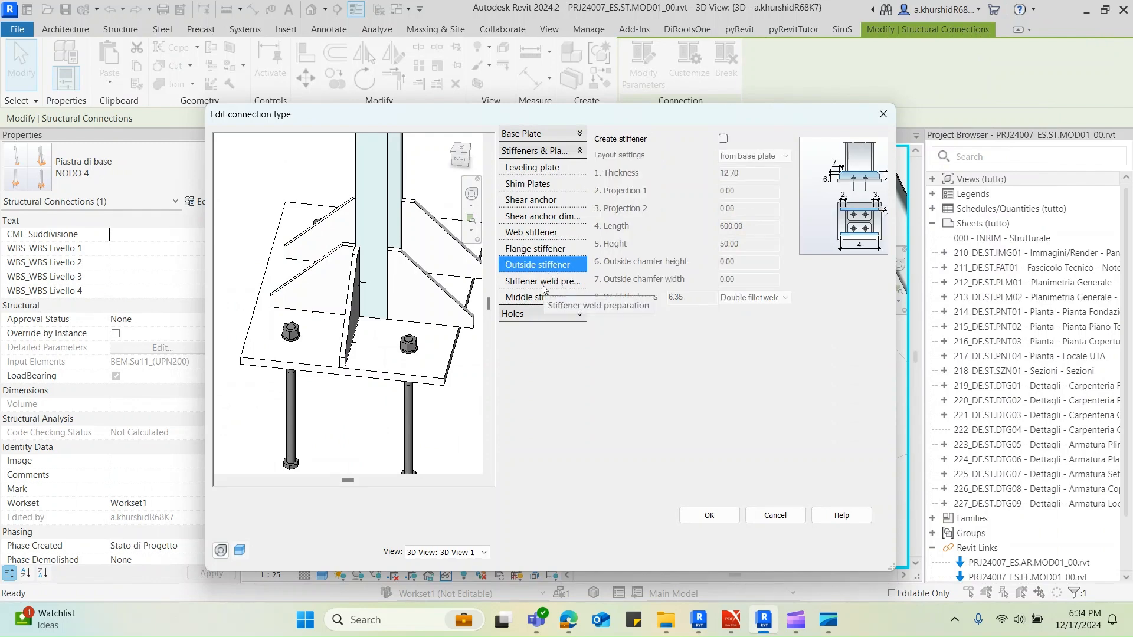
click(542, 283)
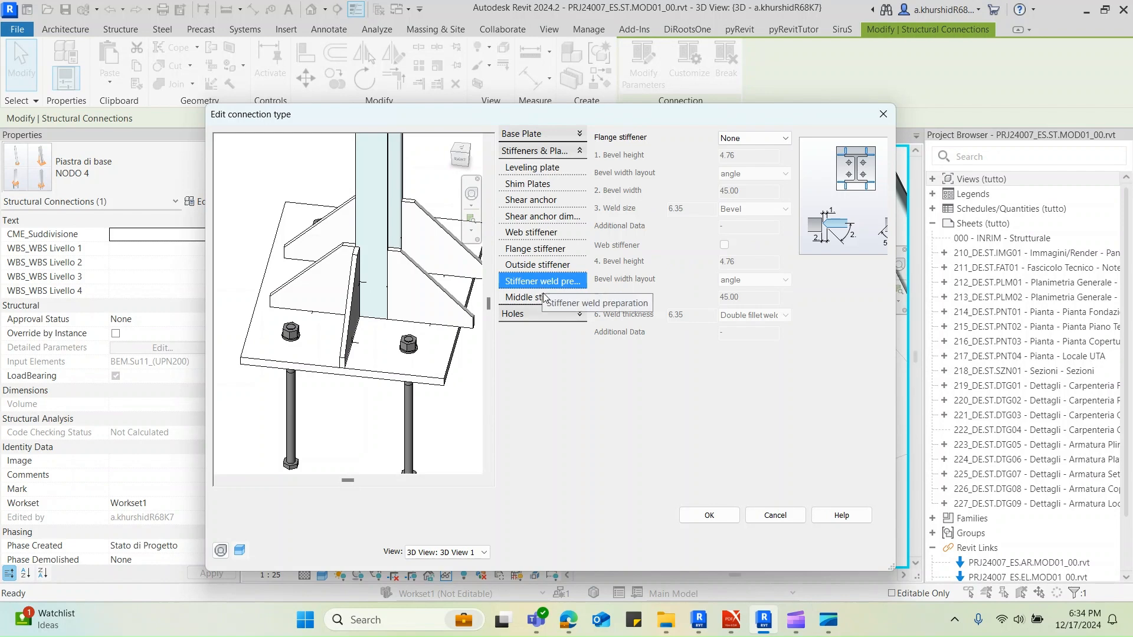
click(543, 297)
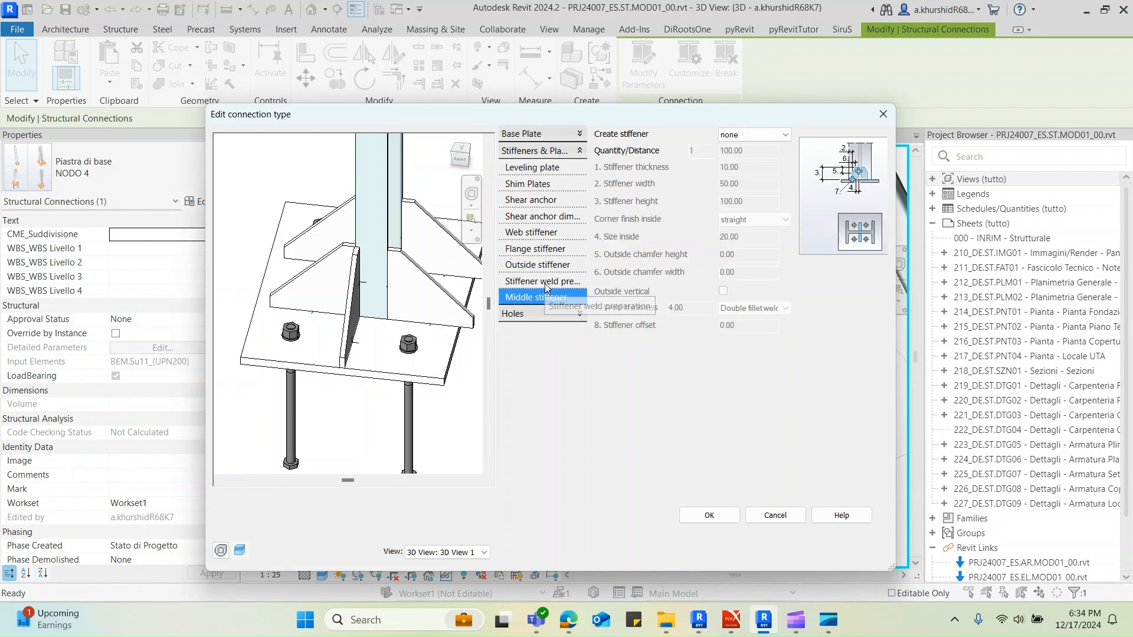
click(545, 283)
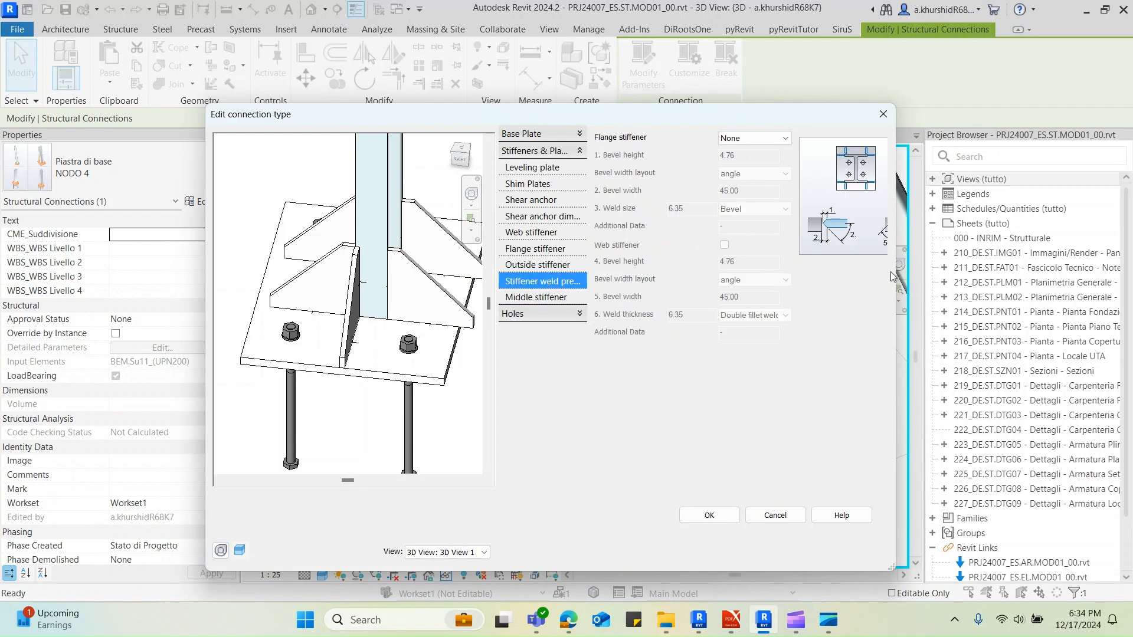
drag(898, 273, 959, 272)
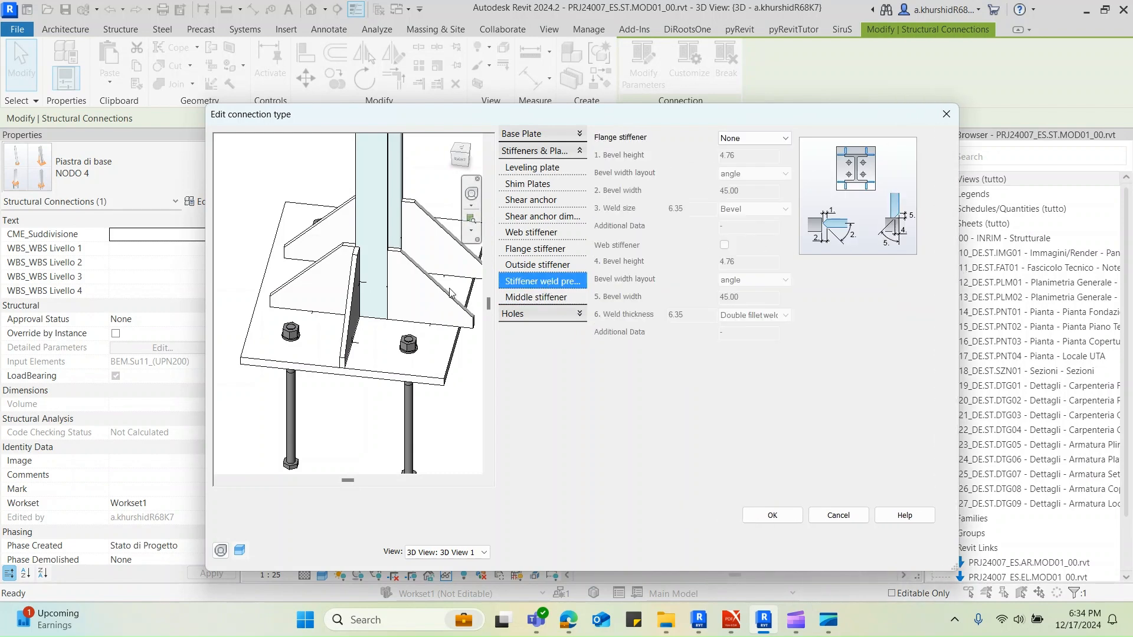
Create outside stiffeners on the base plate connection with the layout set from column
click(548, 264)
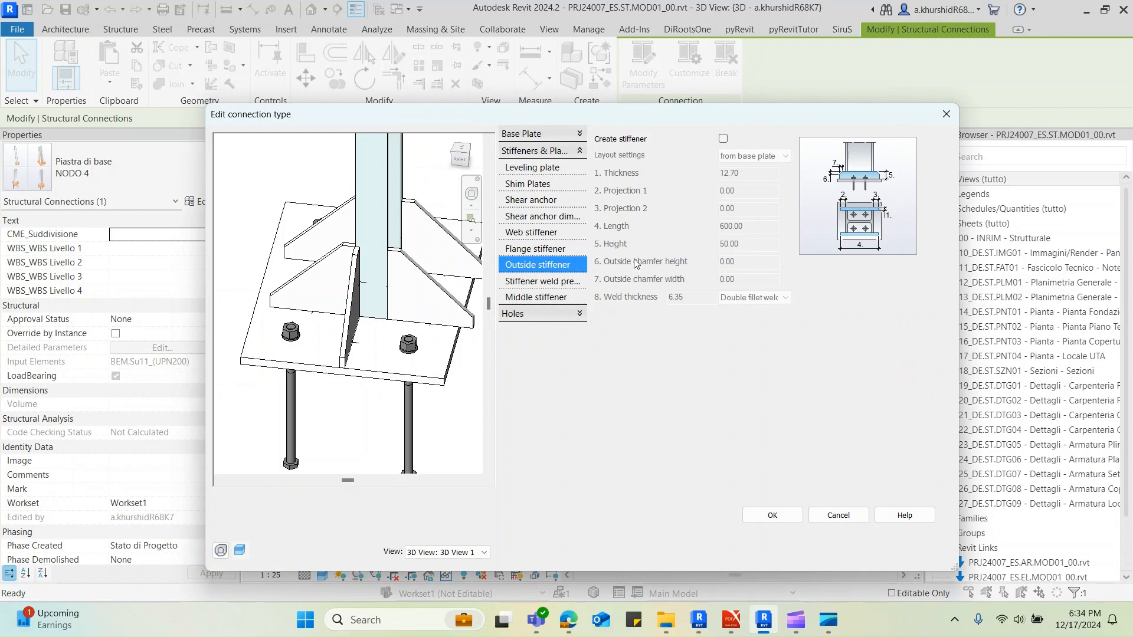
click(723, 139)
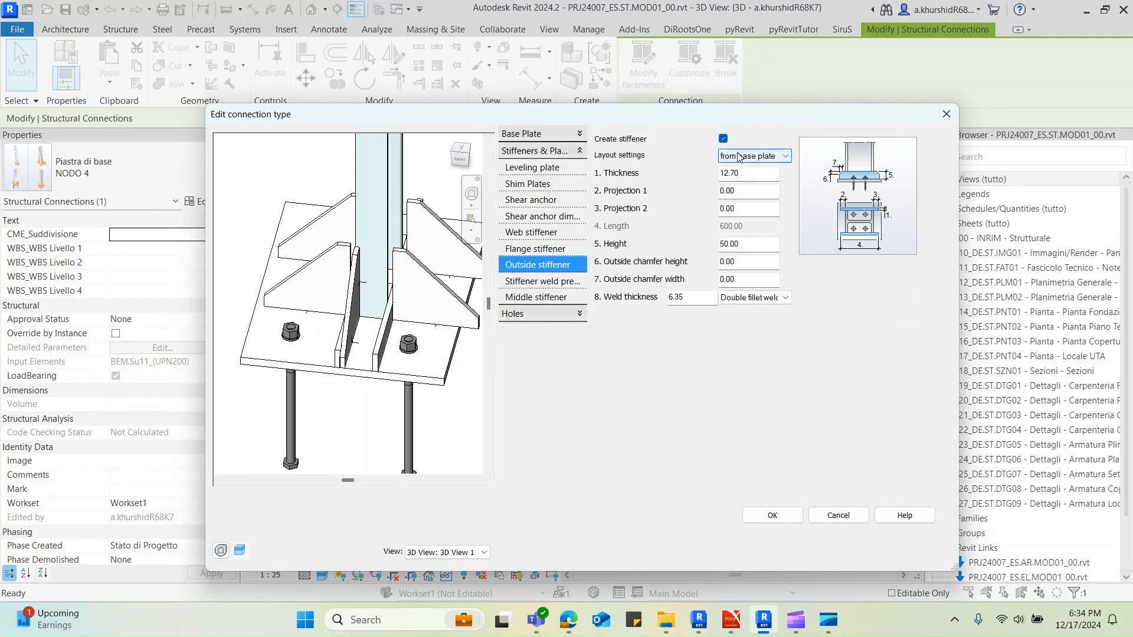
shift+middle_drag(437, 343, 431, 303)
click(766, 158)
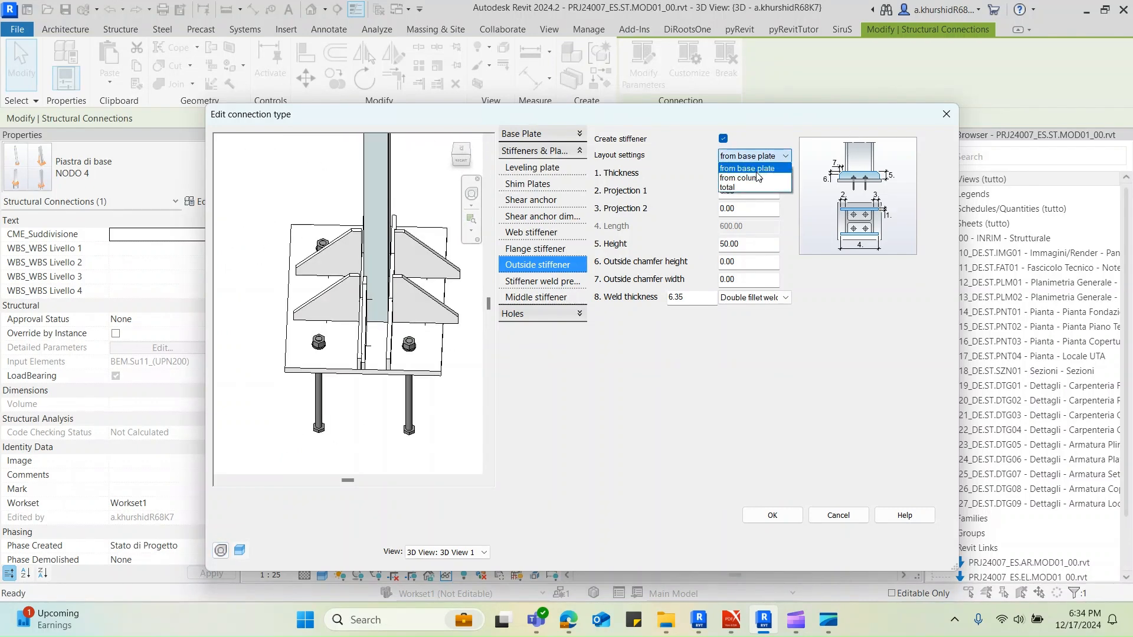
click(758, 177)
shift+middle_drag(414, 319, 313, 313)
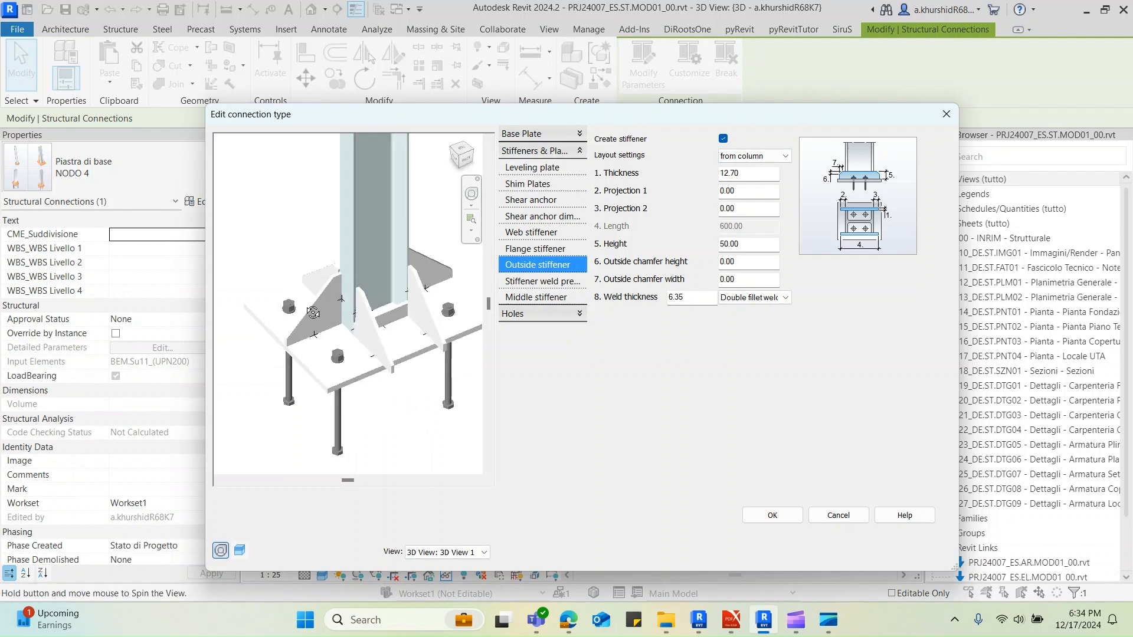
scroll(368, 343, up, 5)
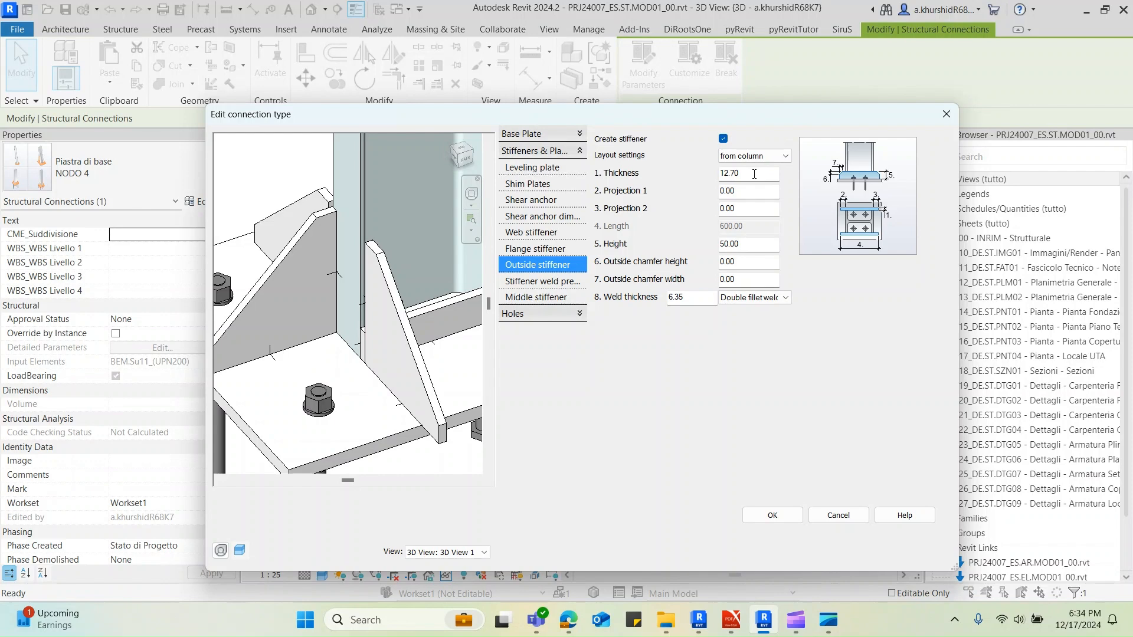
Try the total layout for the outside stiffeners and return the setting to from column
click(746, 156)
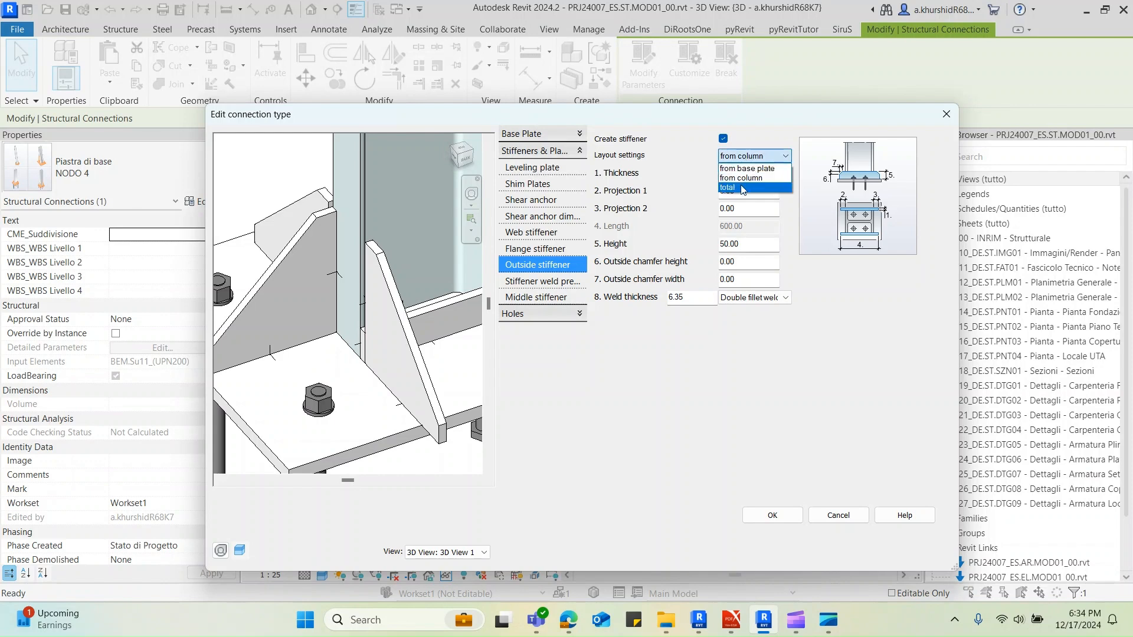
click(742, 187)
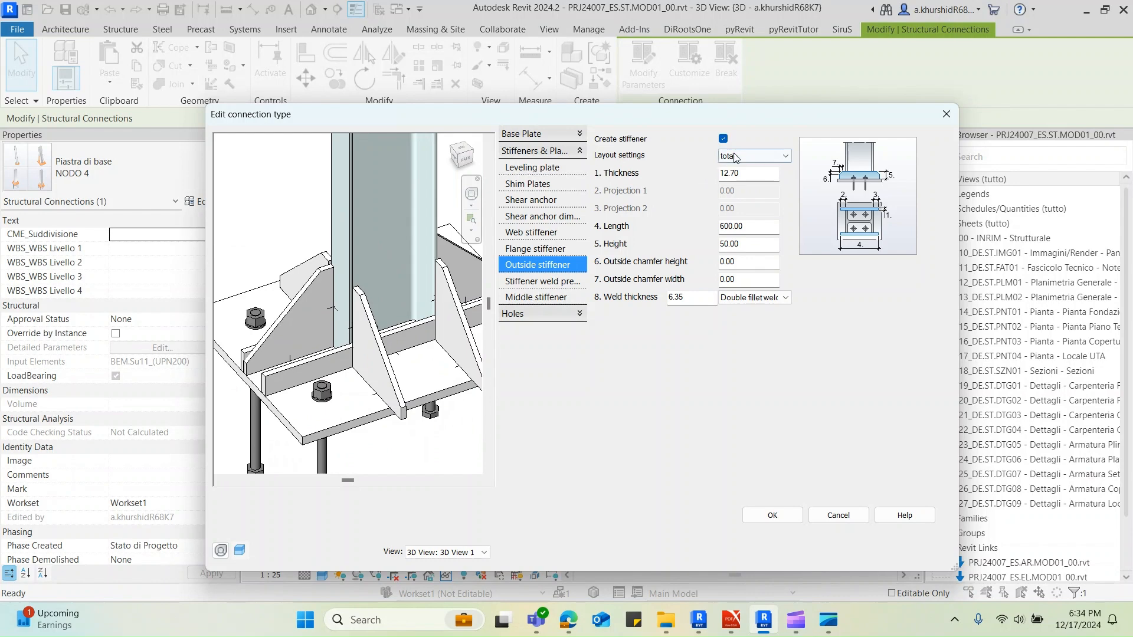
click(735, 157)
click(743, 179)
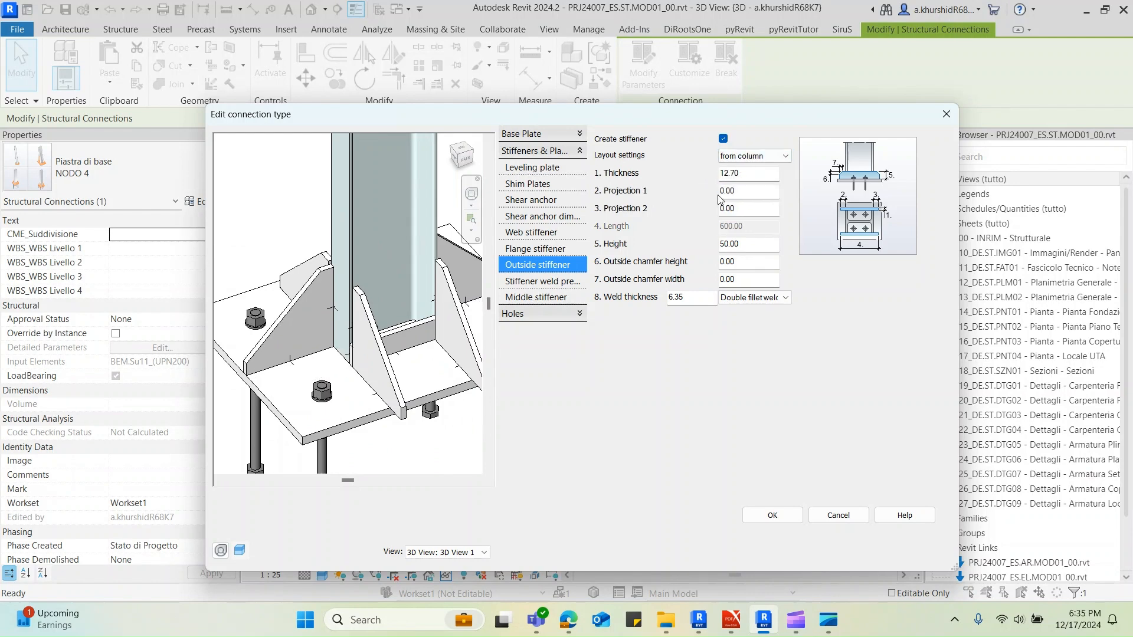
Inspect the outside stiffeners between the flange stiffeners from several angles in the connection preview
scroll(319, 366, down, 1)
shift+middle_drag(309, 369, 448, 380)
shift+middle_drag(358, 294, 383, 350)
scroll(367, 329, up, 1)
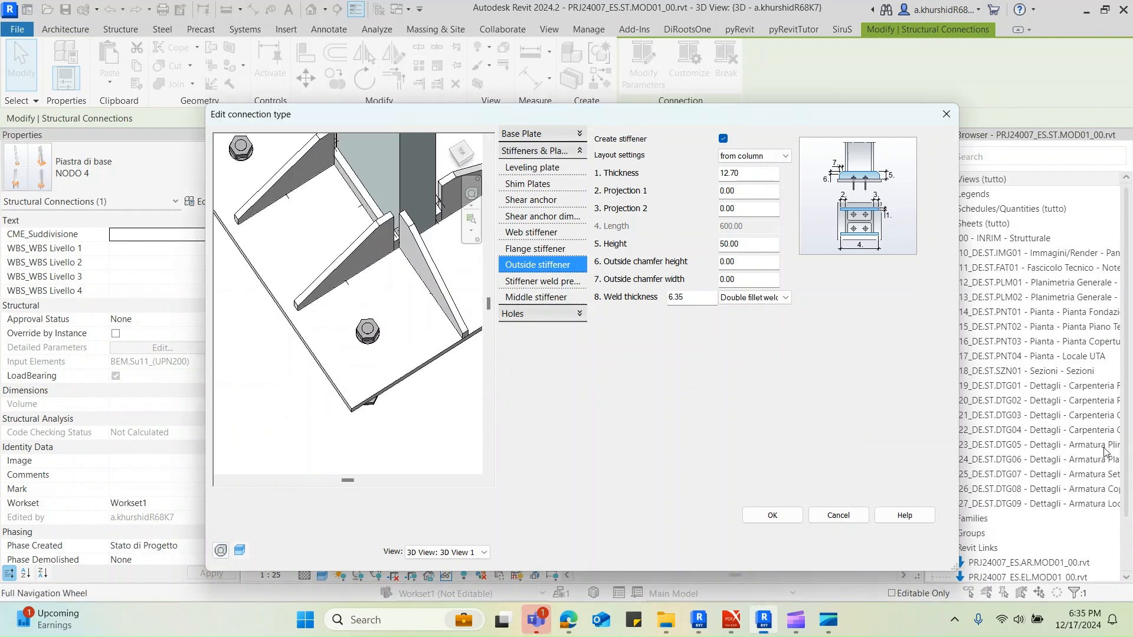
middle_drag(341, 220, 354, 337)
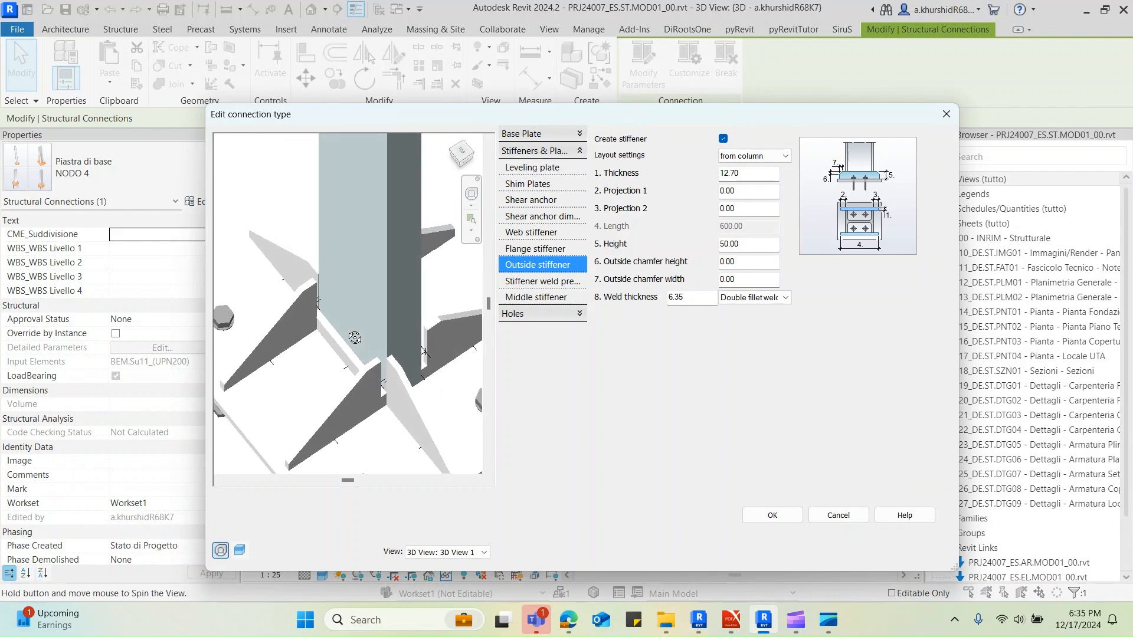
Switch to the PDF sketches and check where the P10.0x200-177 plate sits on the NODO 4 base plate
mouse_move(738, 627)
click(653, 544)
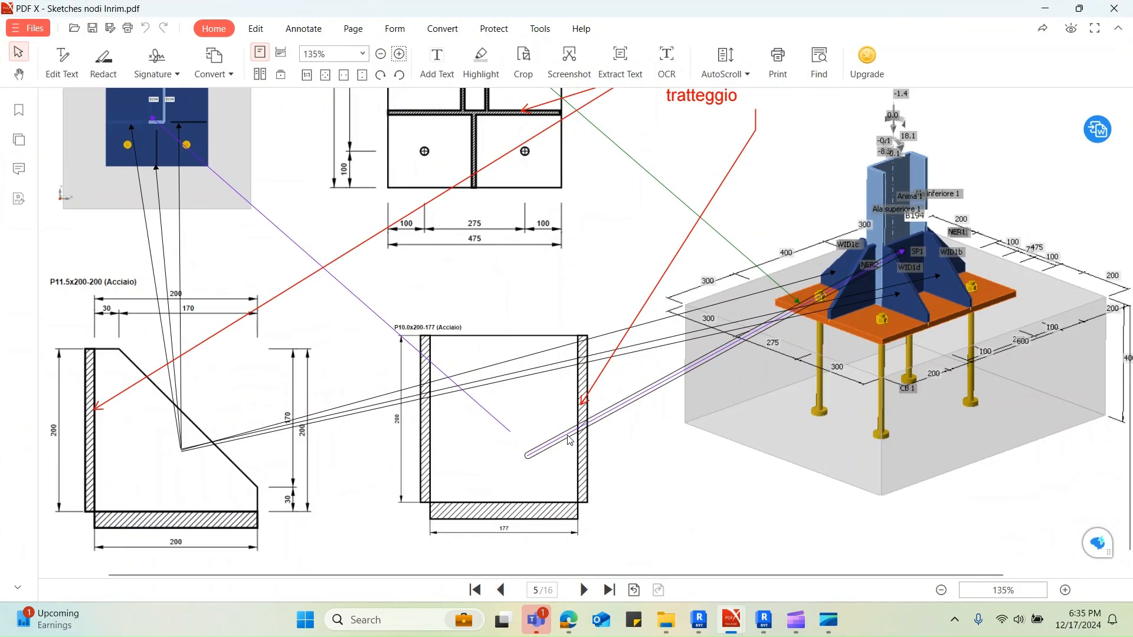
scroll(570, 440, up, 5)
scroll(569, 441, up, 3)
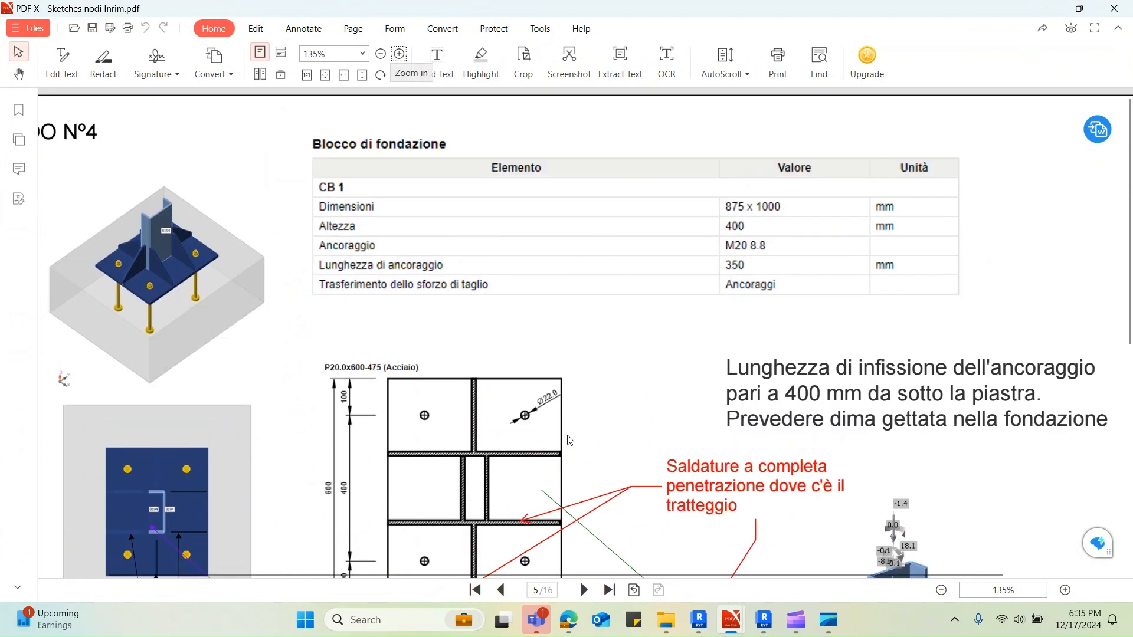
scroll(576, 431, down, 6)
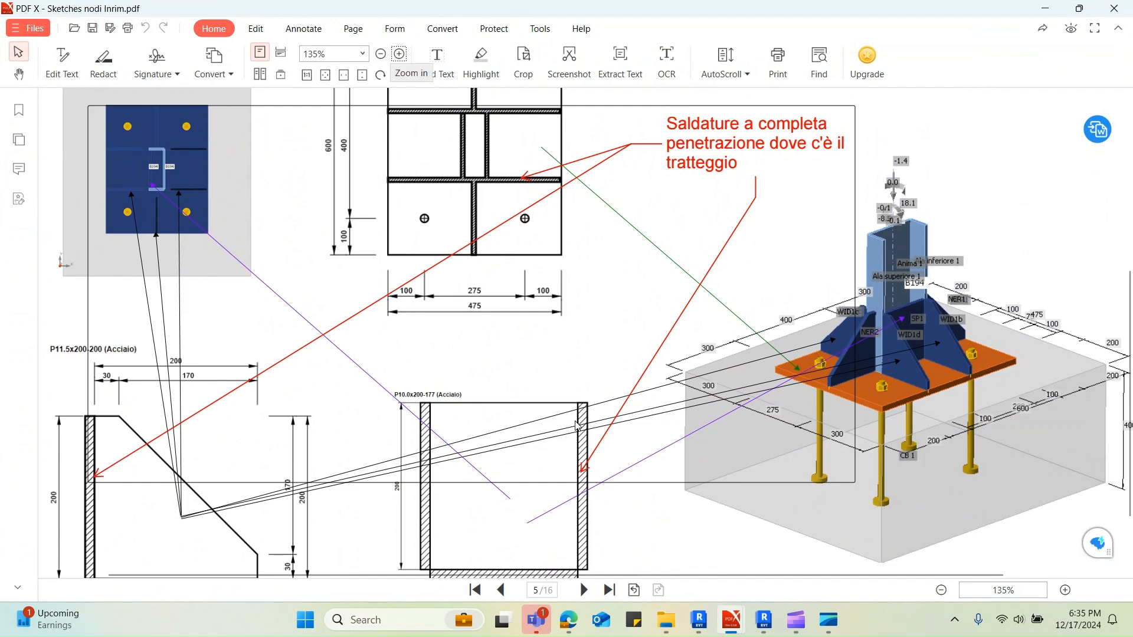
Check the P10.0x200-177 plate in the PDF sketches and set the outside stiffener thickness to 10 mm in Revit
click(1045, 8)
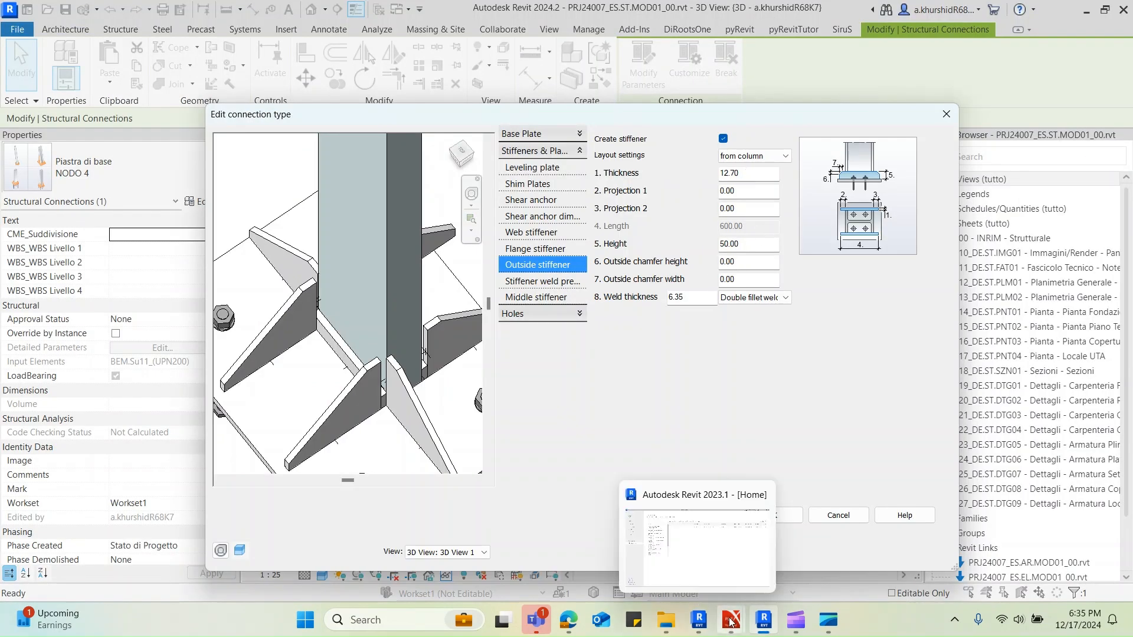
mouse_move(731, 620)
click(693, 551)
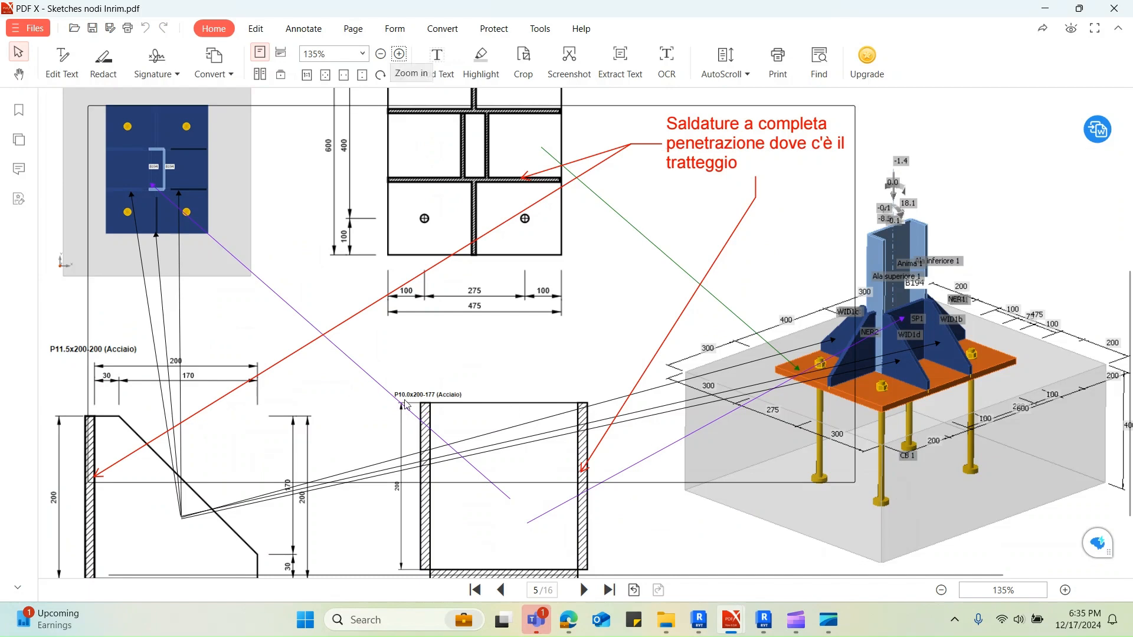
click(1046, 5)
double_click(721, 173)
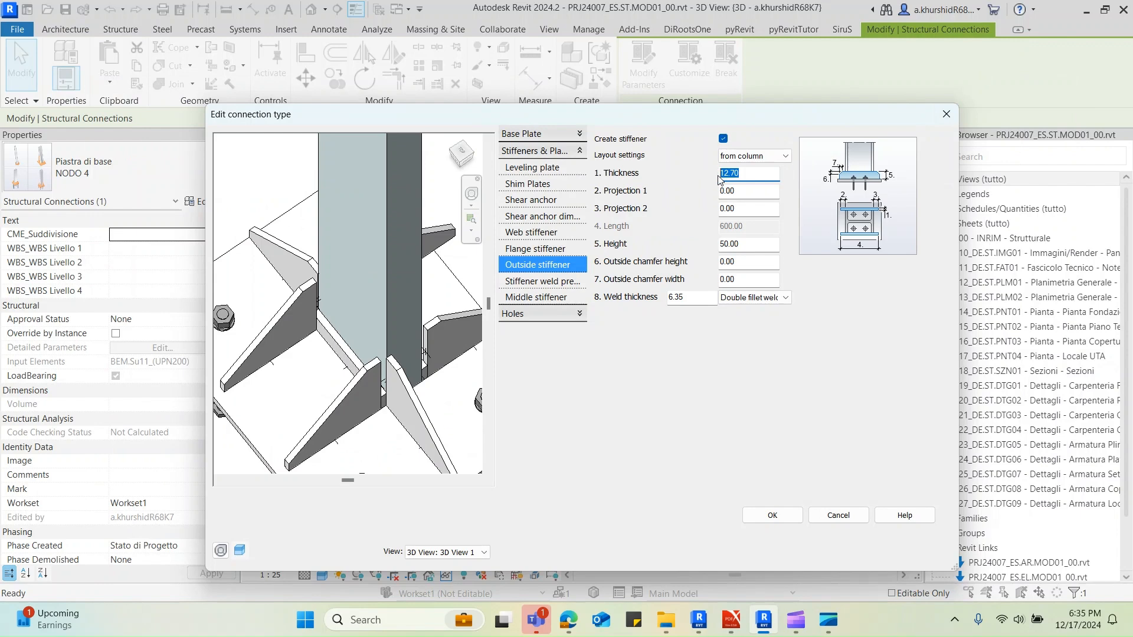
text(10)
Check the stiffener plate in the PDF sketch and set the outside stiffener's projection 1 and projection 2 to -11.5 mm
click(748, 190)
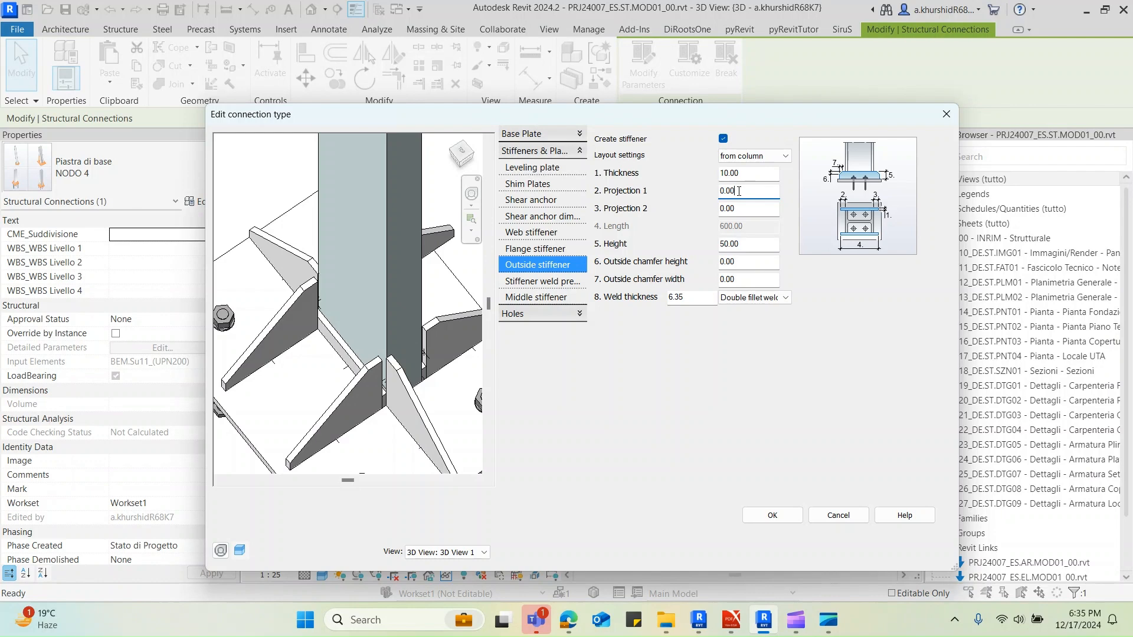
click(710, 560)
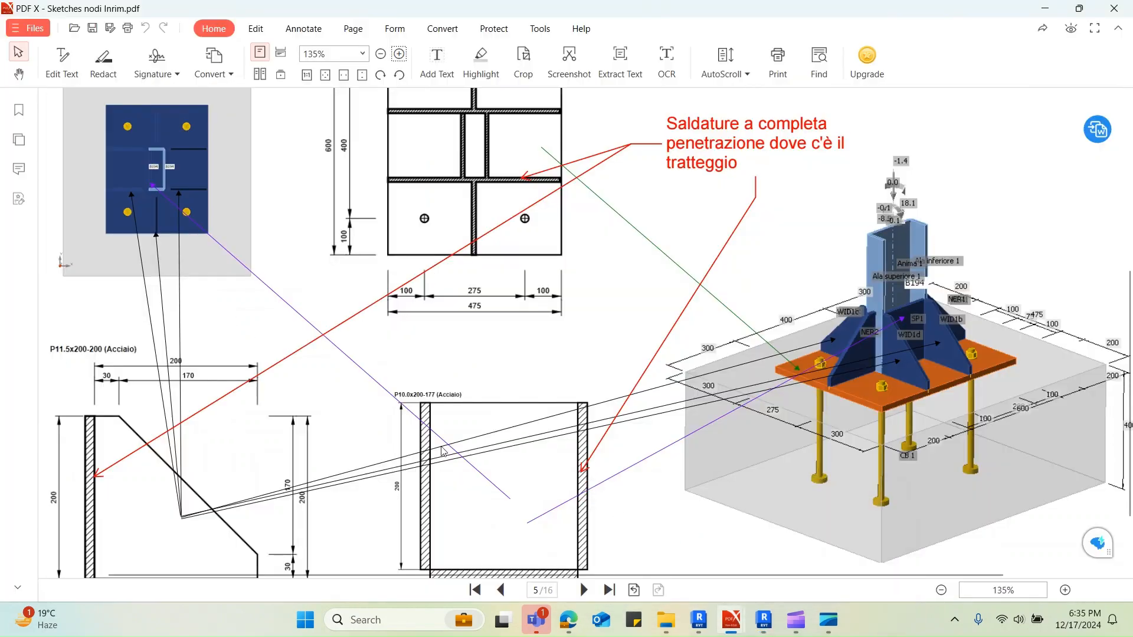
click(1045, 9)
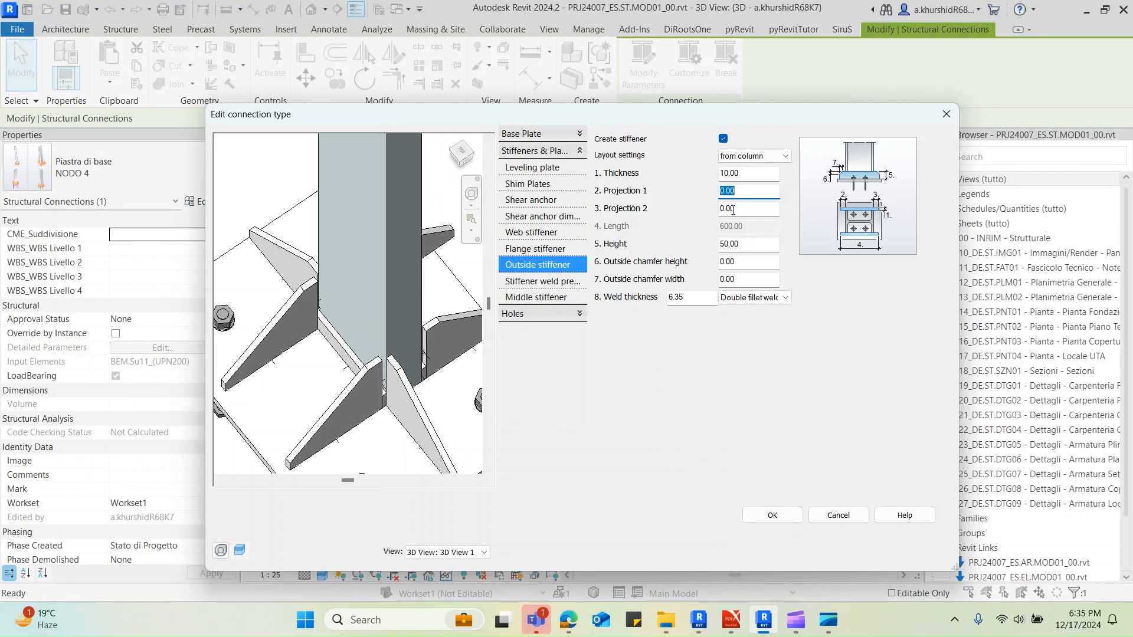
text(-11.5)
click(749, 207)
double_click(744, 207)
text(-11.5)
click(759, 194)
shift+middle_drag(397, 389, 385, 335)
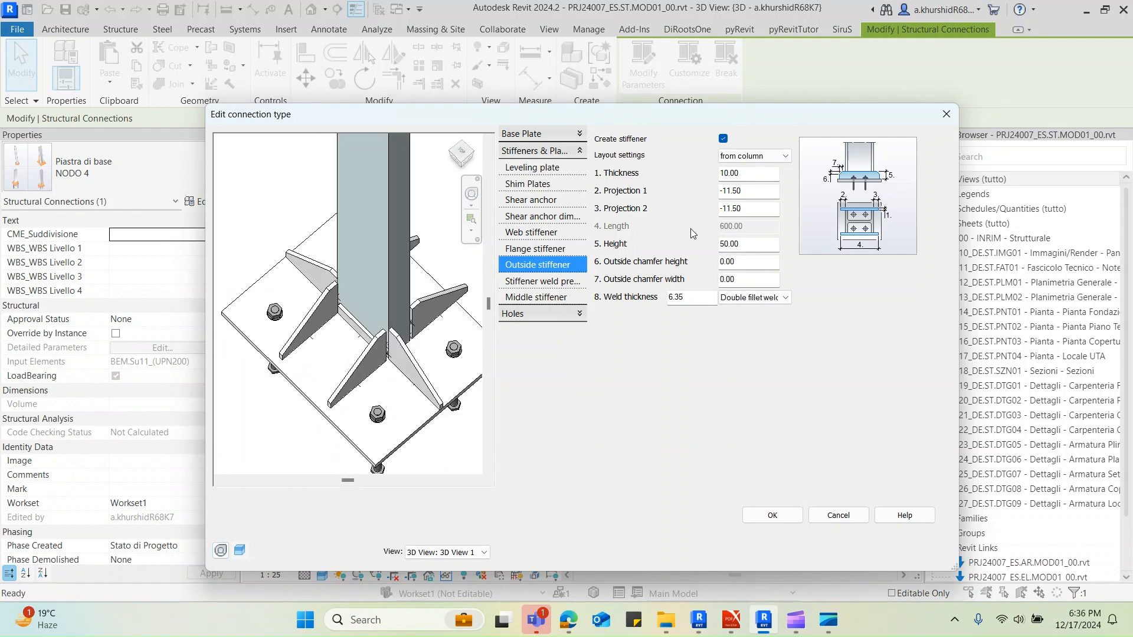
Set the outside stiffener height to 200 mm and view the result in the connection preview
drag(747, 246, 720, 244)
text(2)
click(742, 261)
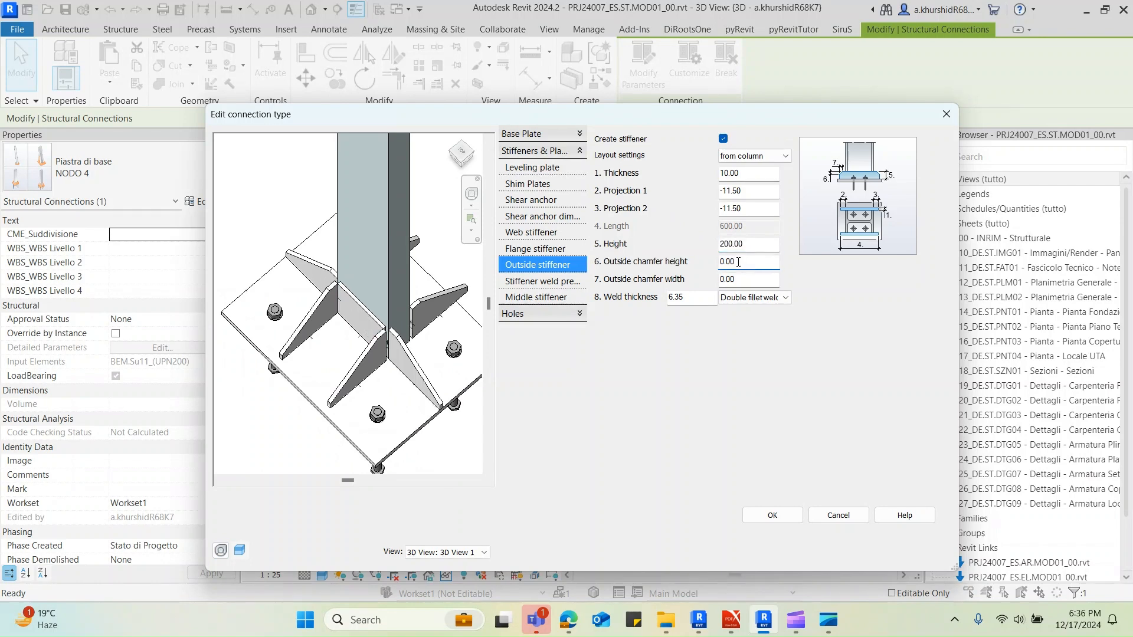
shift+middle_drag(379, 367, 381, 335)
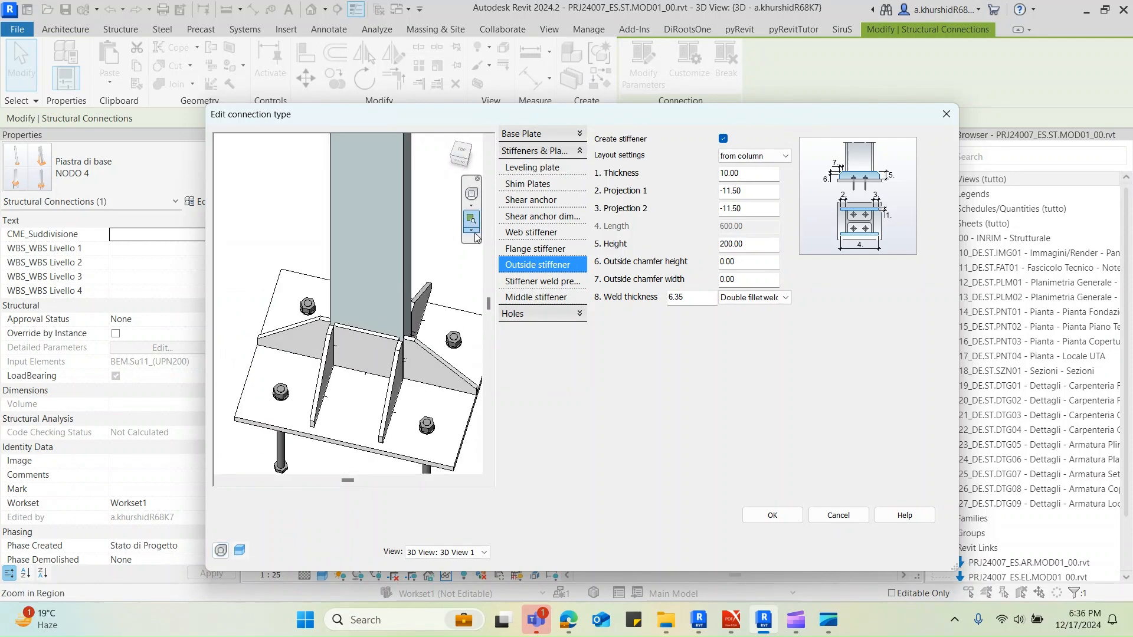
key(Return)
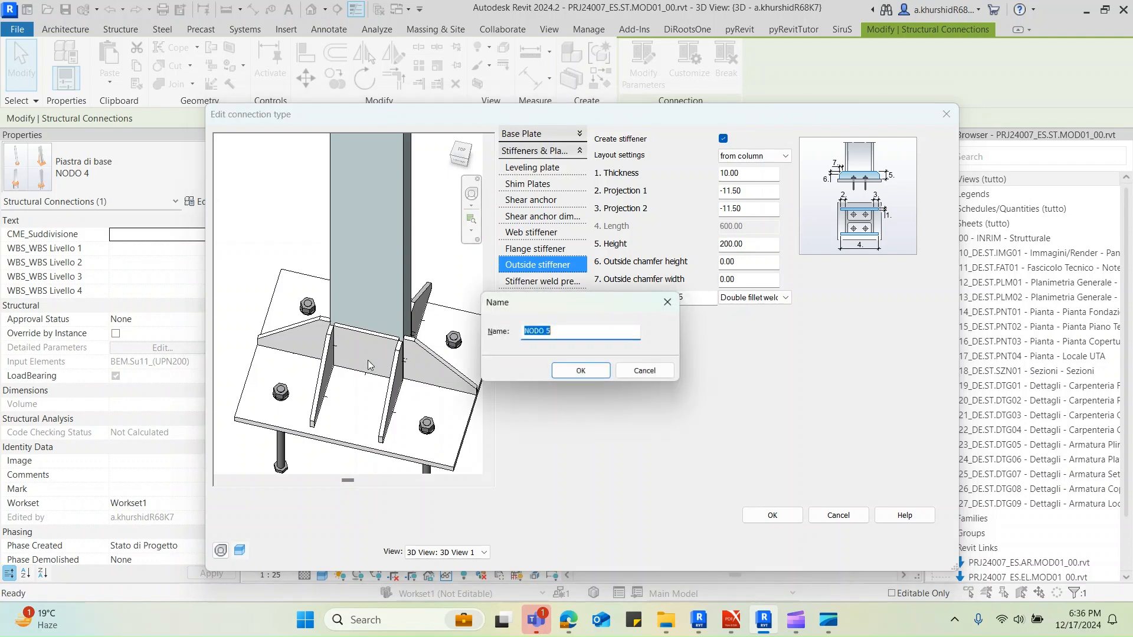
click(582, 371)
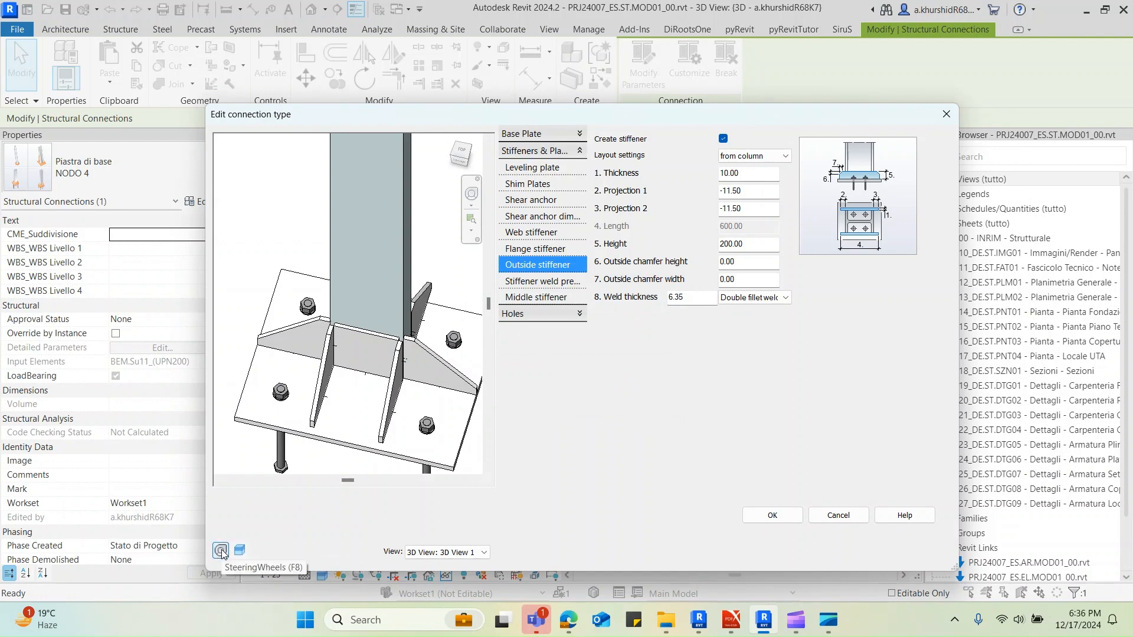
click(442, 554)
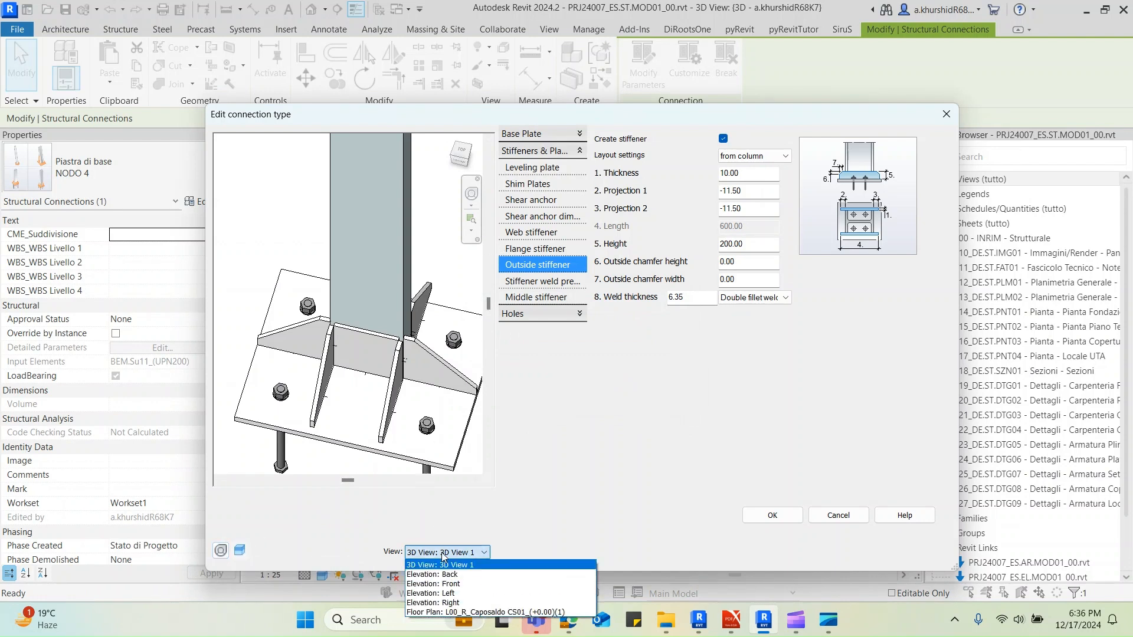
click(536, 437)
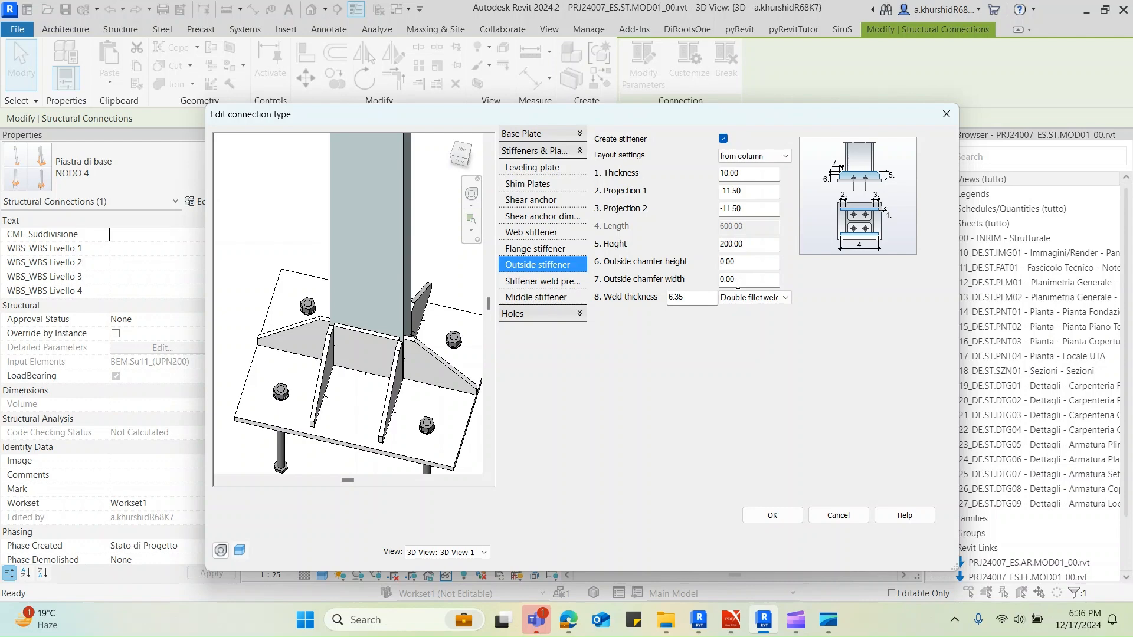
Check the plate sketches in the PDF and the stiffener weld preparation settings, and apply the NODO 4 type changes to the model
mouse_move(731, 620)
click(640, 555)
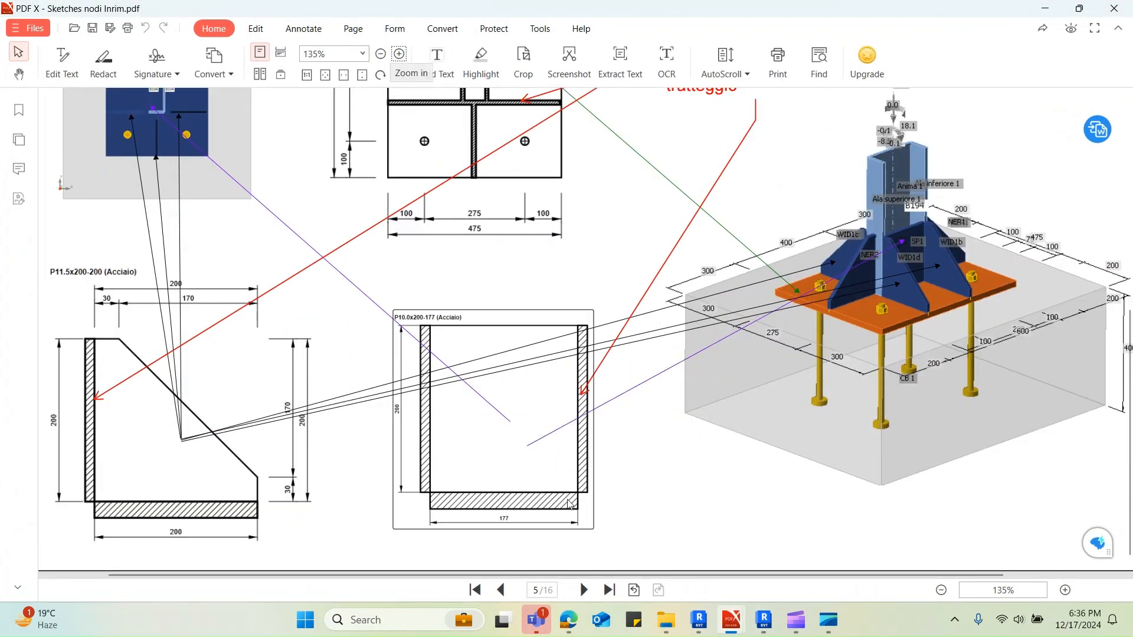
click(1046, 10)
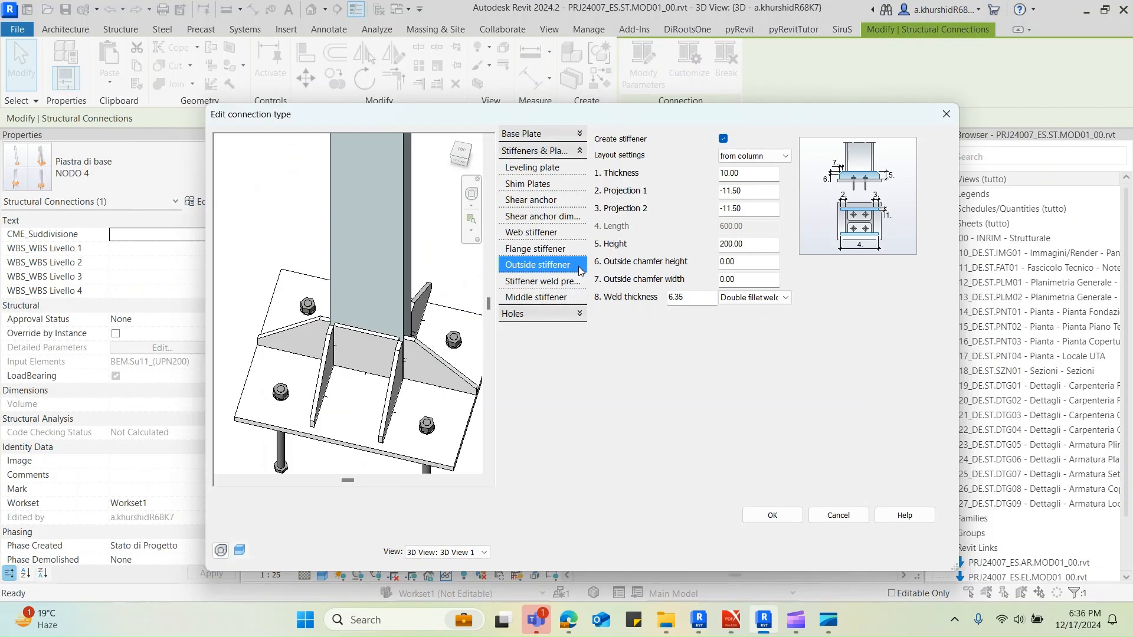
click(561, 282)
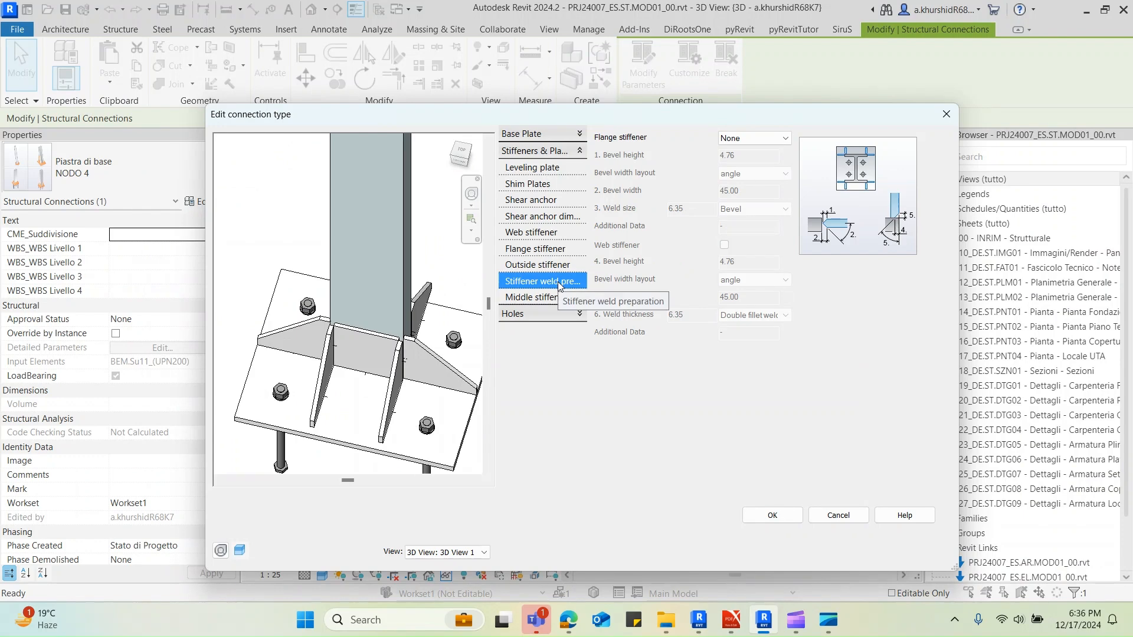
click(571, 266)
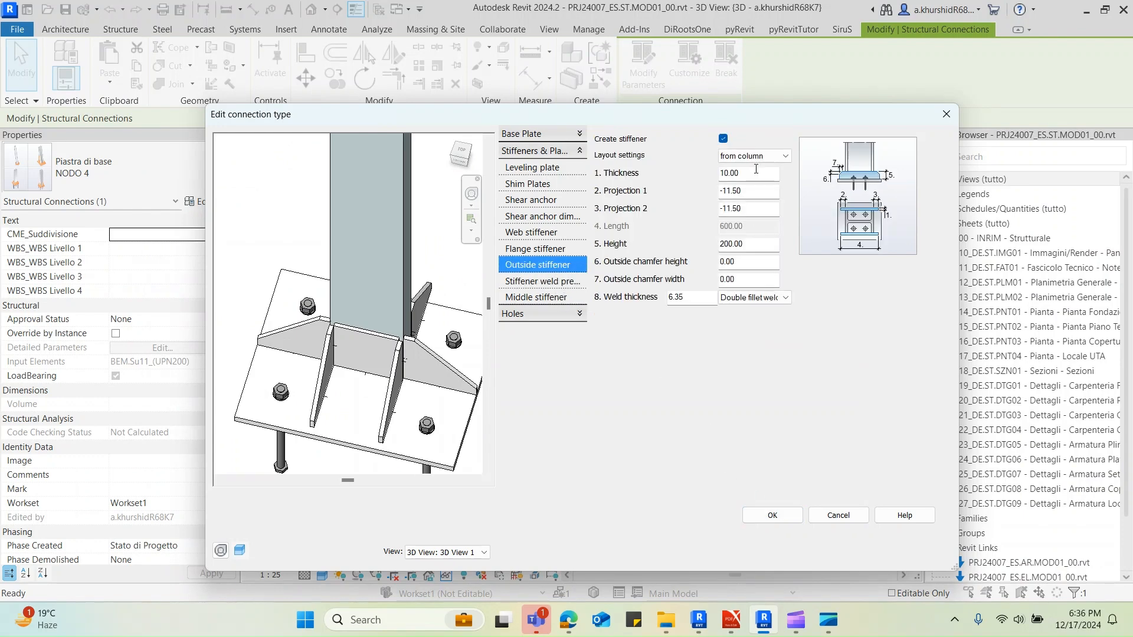
click(763, 518)
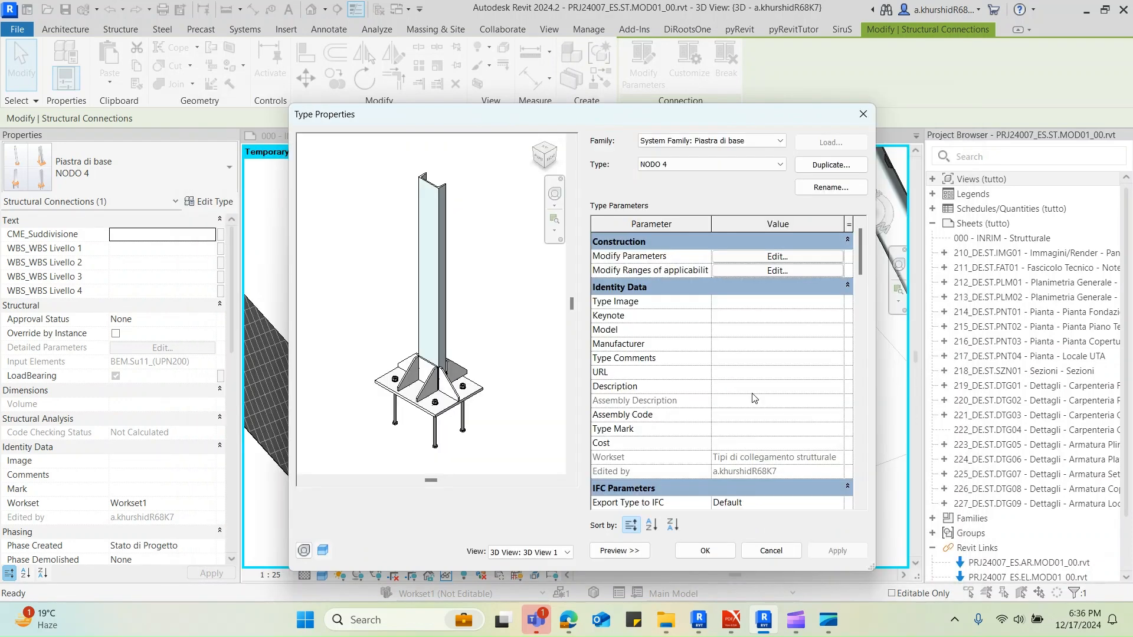
click(683, 556)
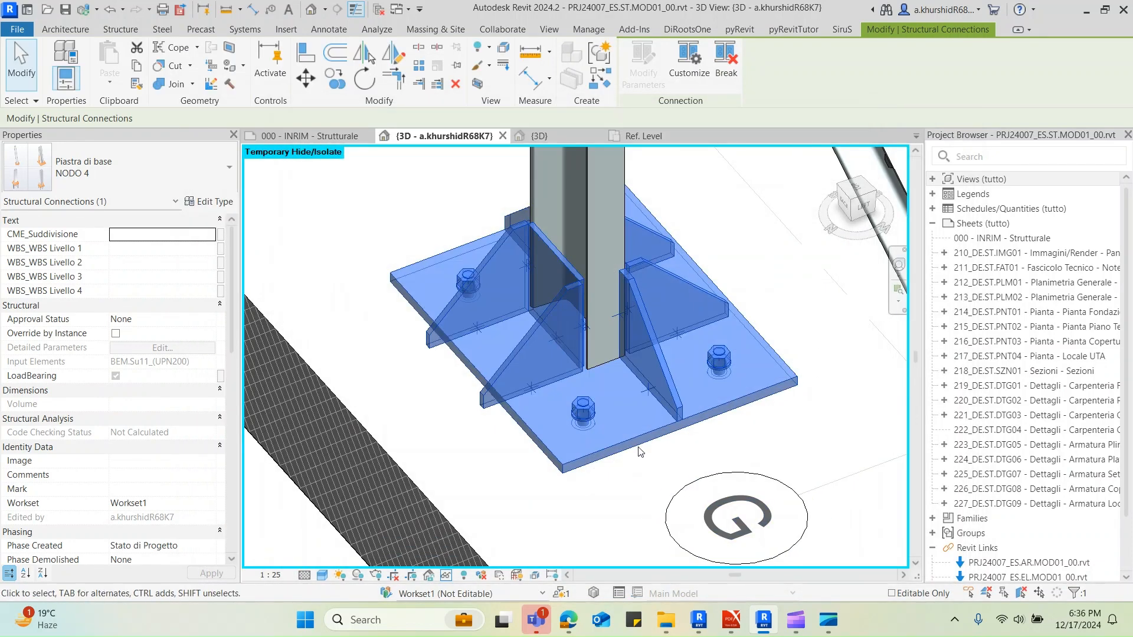
Measure the vertical edge of the flange stiffener beside the column in the 3D view
key(Escape)
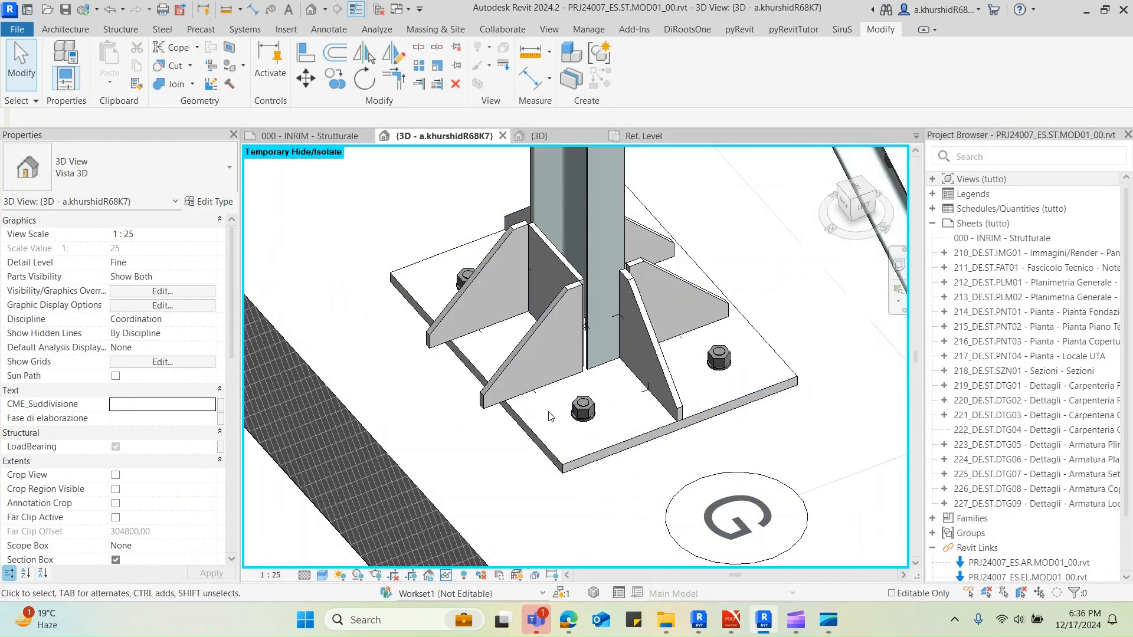
click(225, 12)
scroll(607, 386, up, 2)
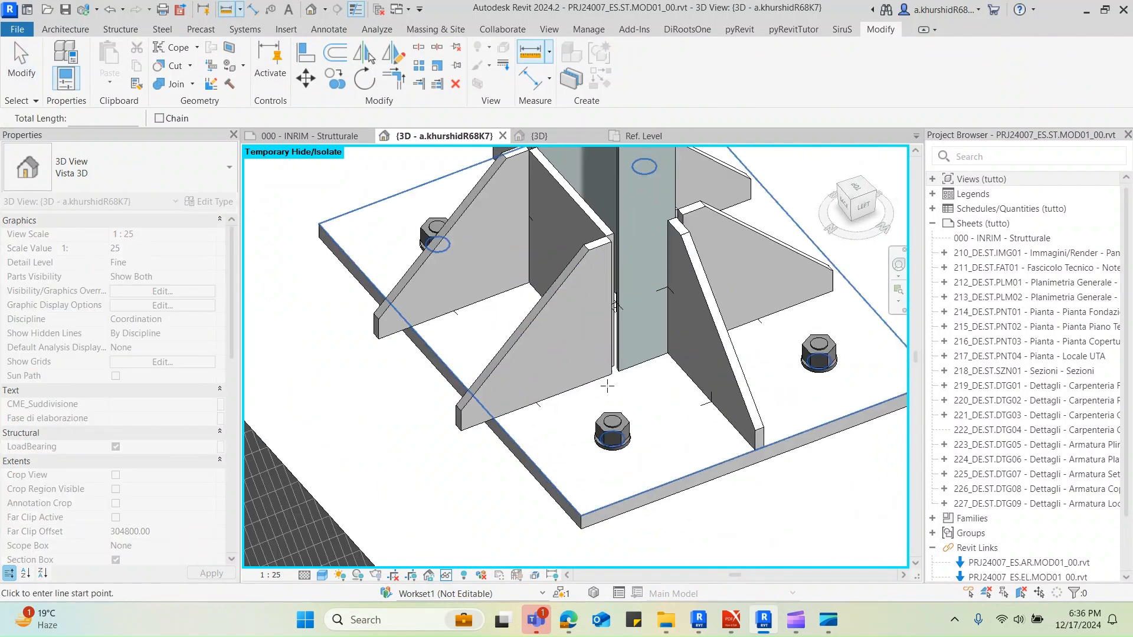
click(611, 374)
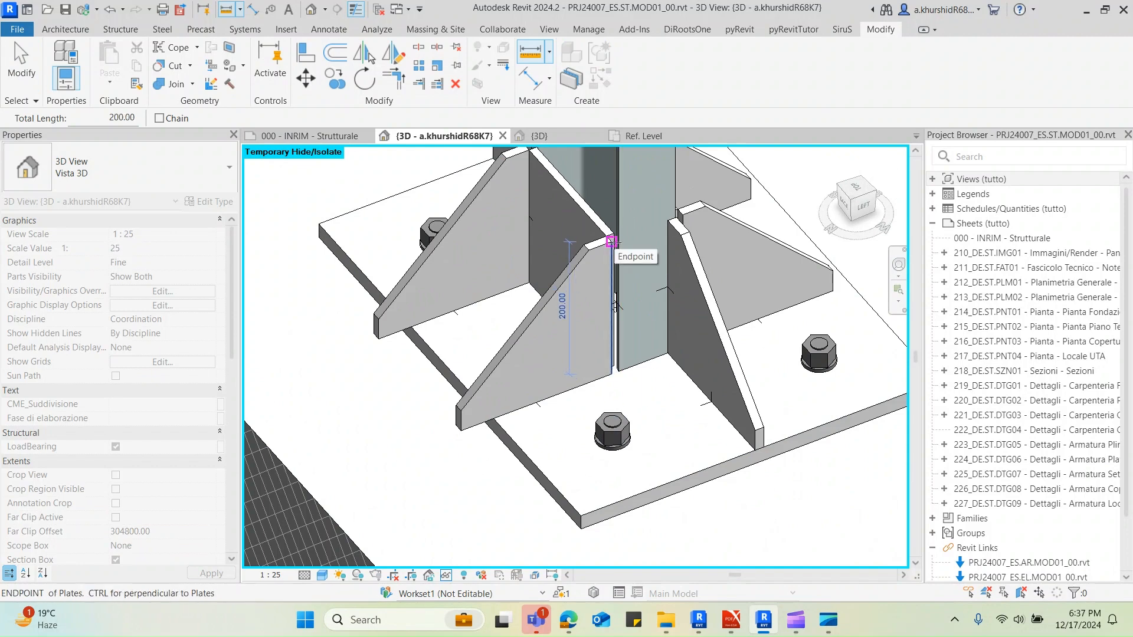
key(Escape)
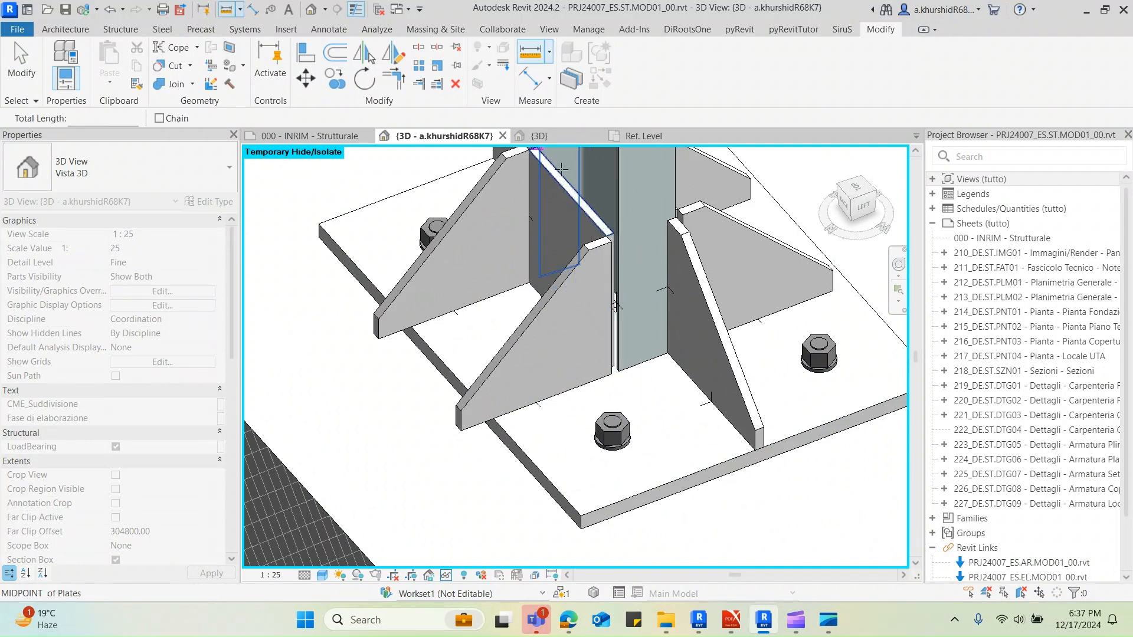
Measure the outside plate's width along its upper edge between the two flange stiffeners
middle_drag(561, 170, 550, 291)
click(550, 290)
scroll(550, 290, up, 5)
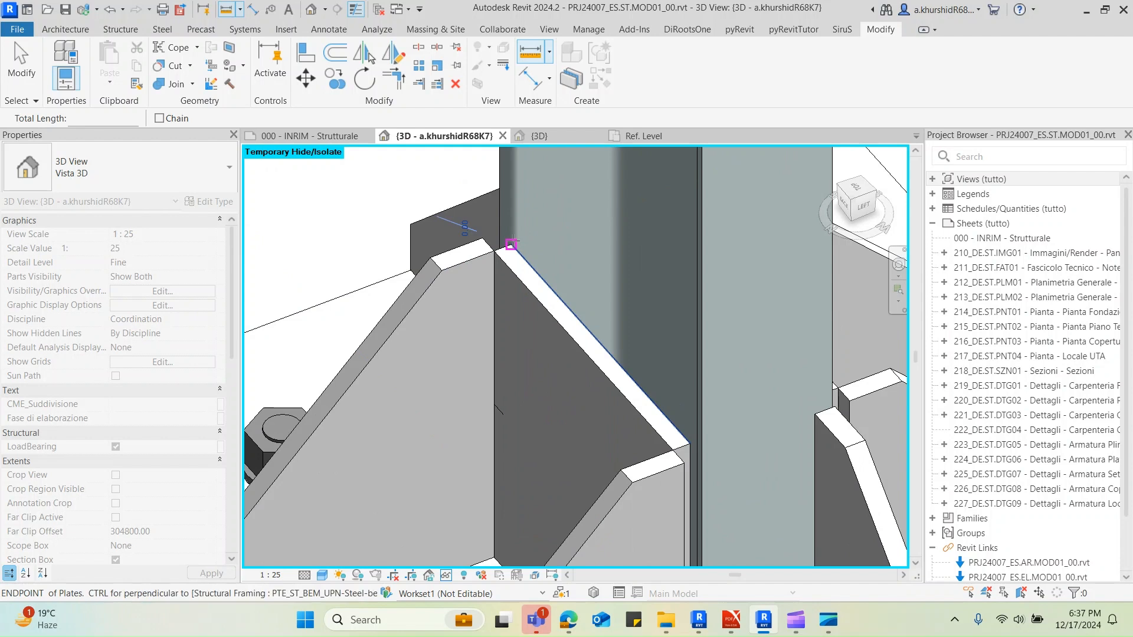
click(690, 442)
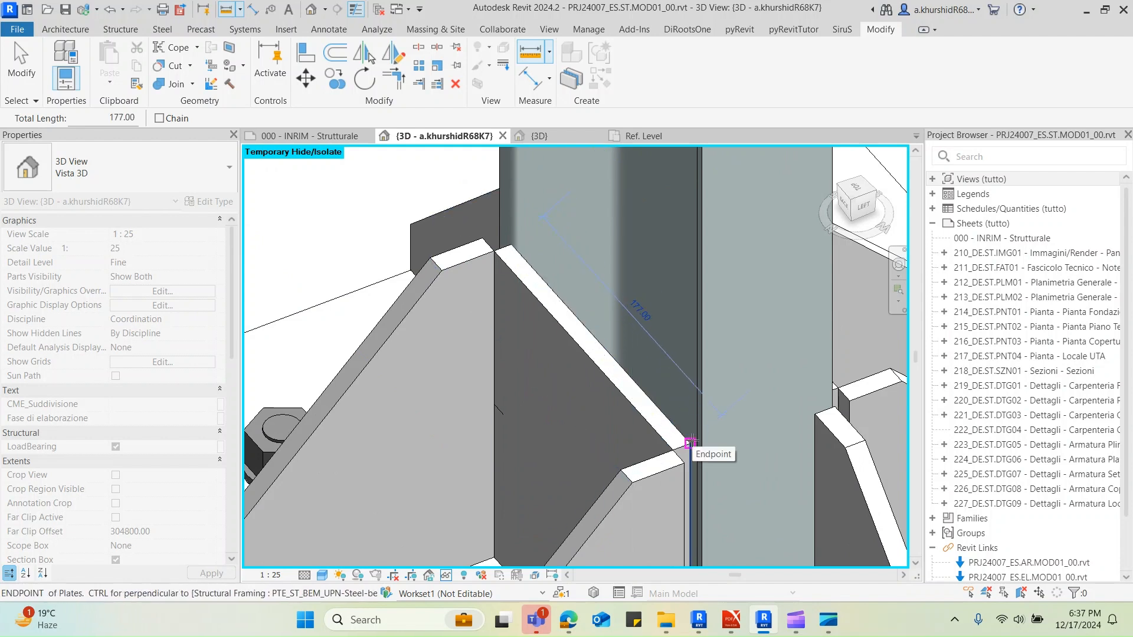
scroll(692, 442, down, 2)
shift+middle_drag(742, 448, 615, 439)
key(Escape)
key(Escape)
Customize the NODO 4 base plate connection as Custom Connection 04 and finish its edit mode
click(632, 451)
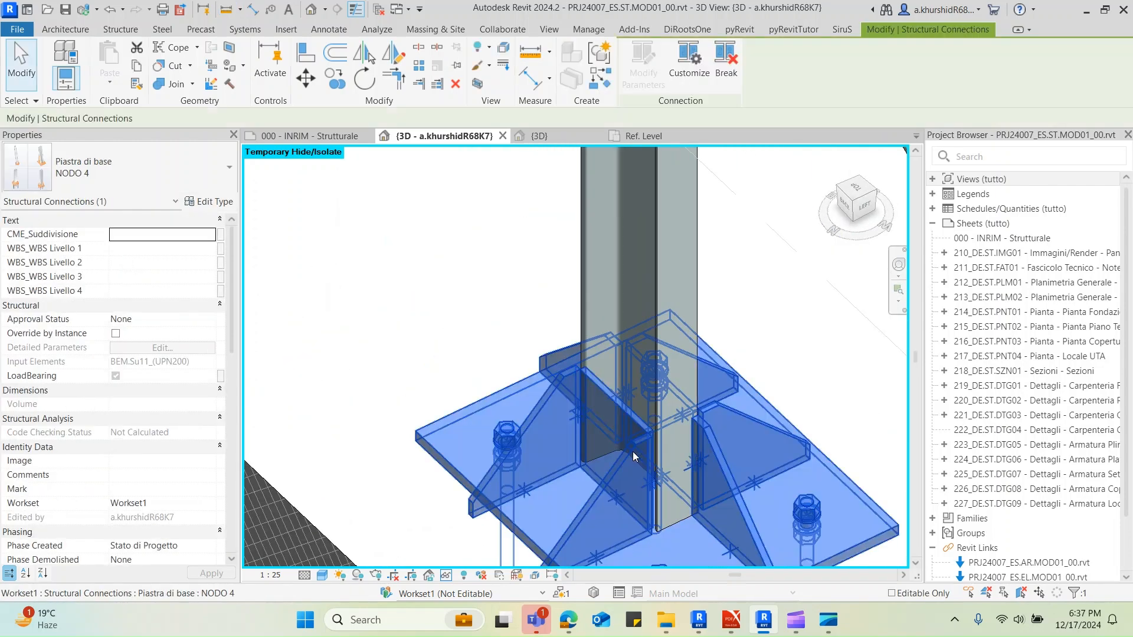
click(689, 59)
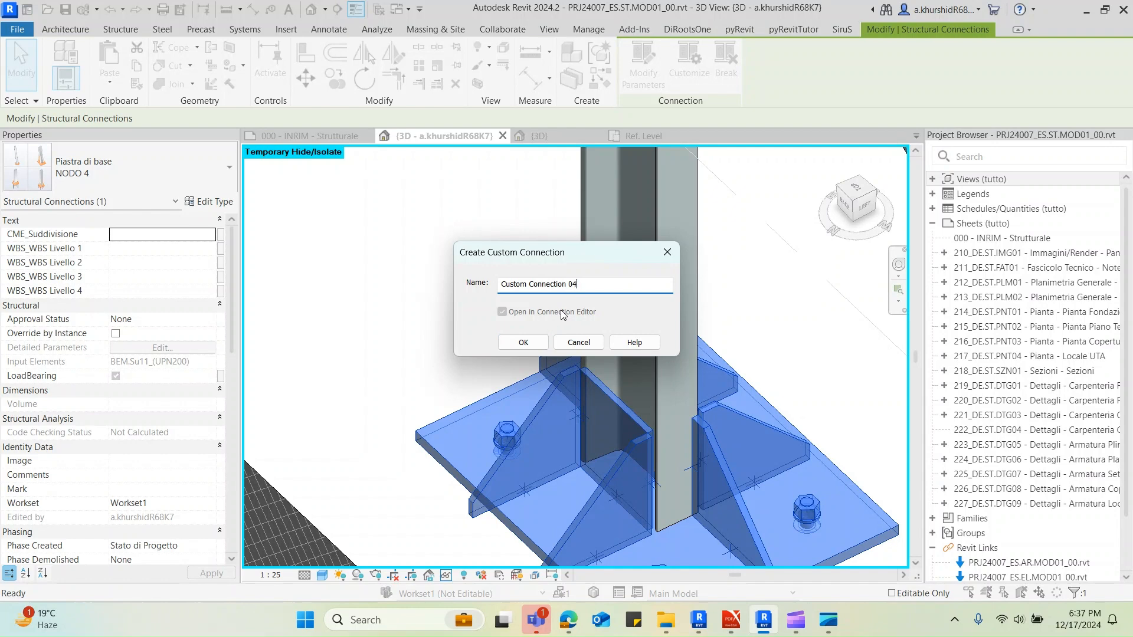
click(524, 342)
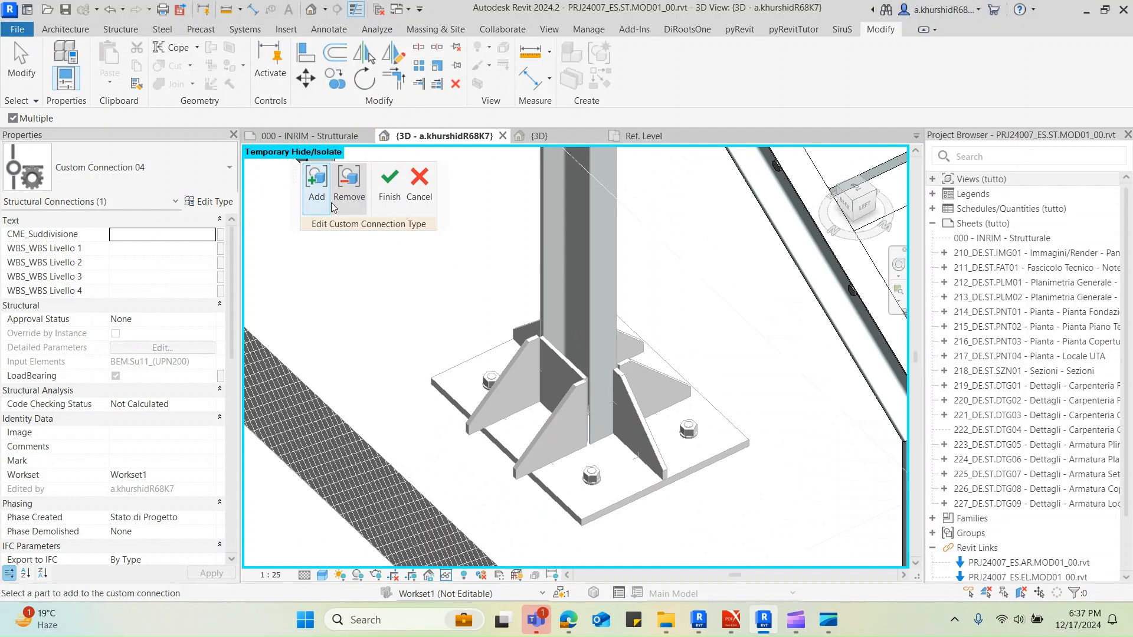
click(388, 200)
click(506, 374)
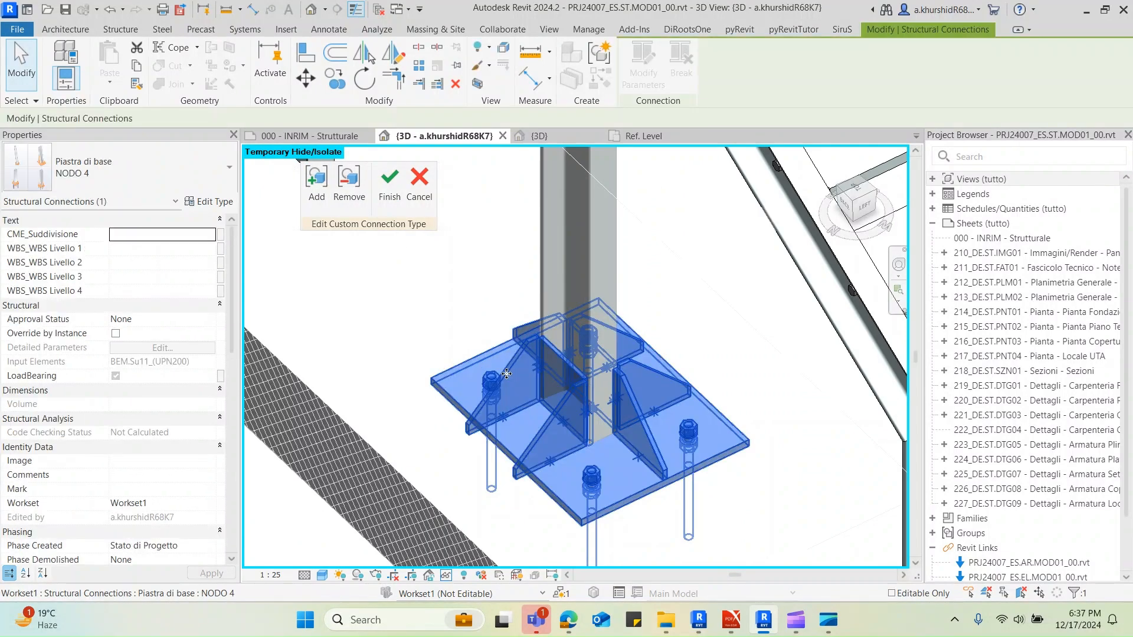
click(386, 200)
Edit the custom connection and inspect the base plate's layout parameters and direction options without changing them
click(515, 366)
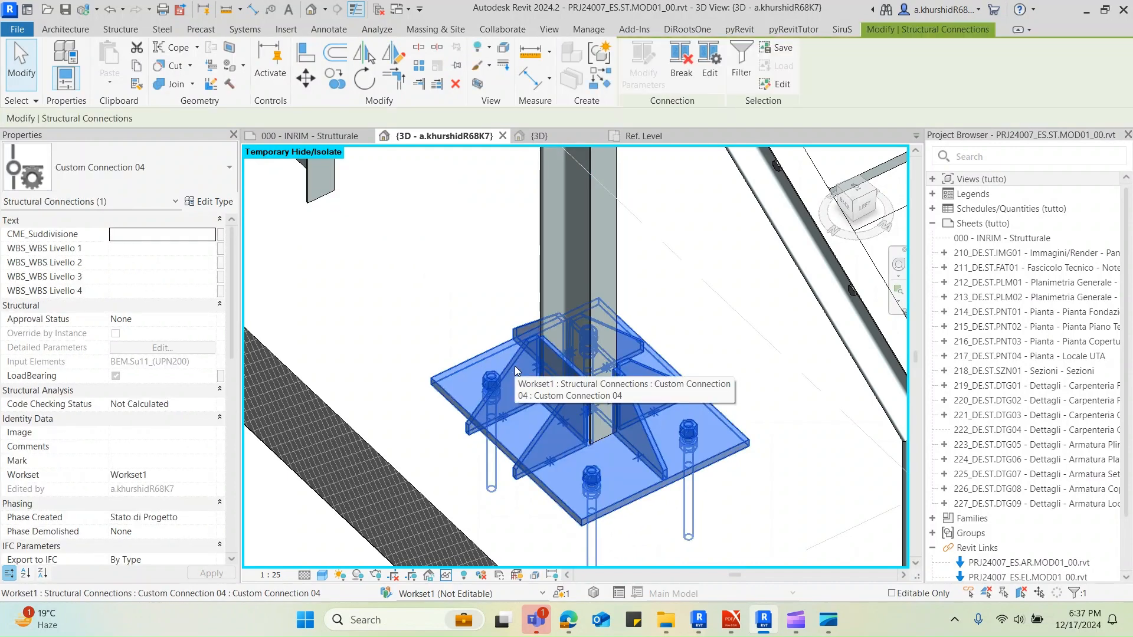
click(709, 72)
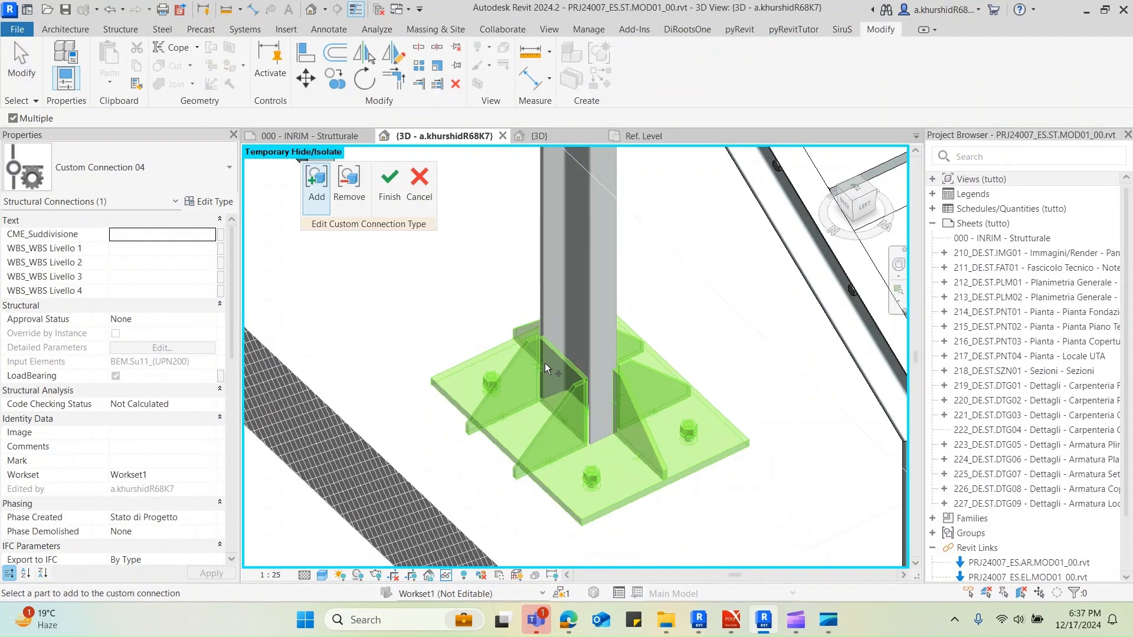
click(508, 378)
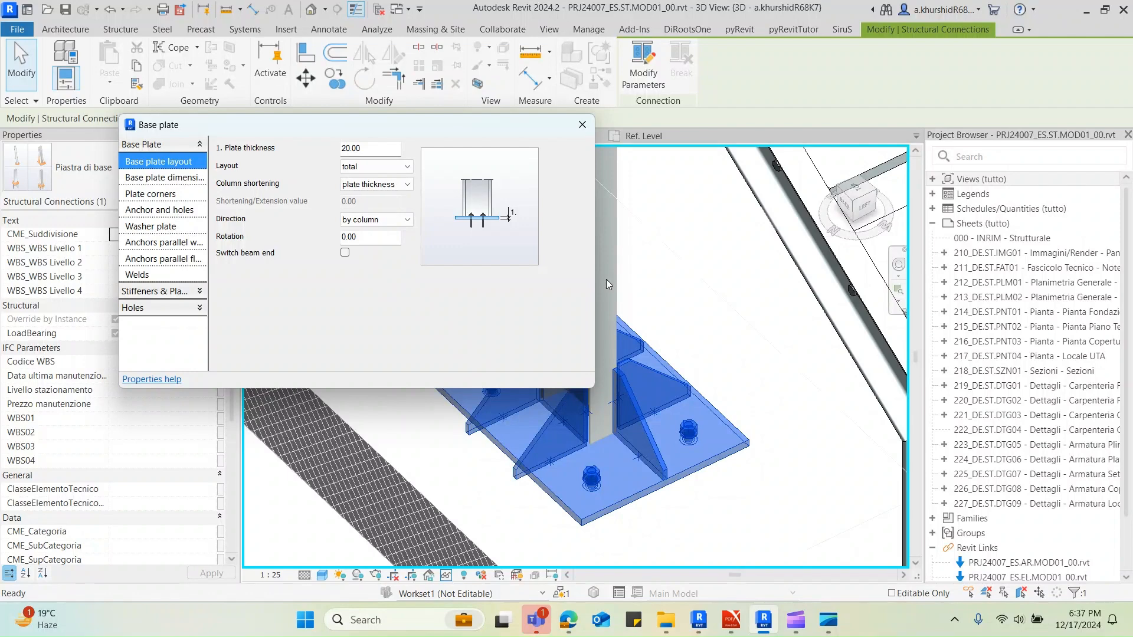
click(397, 219)
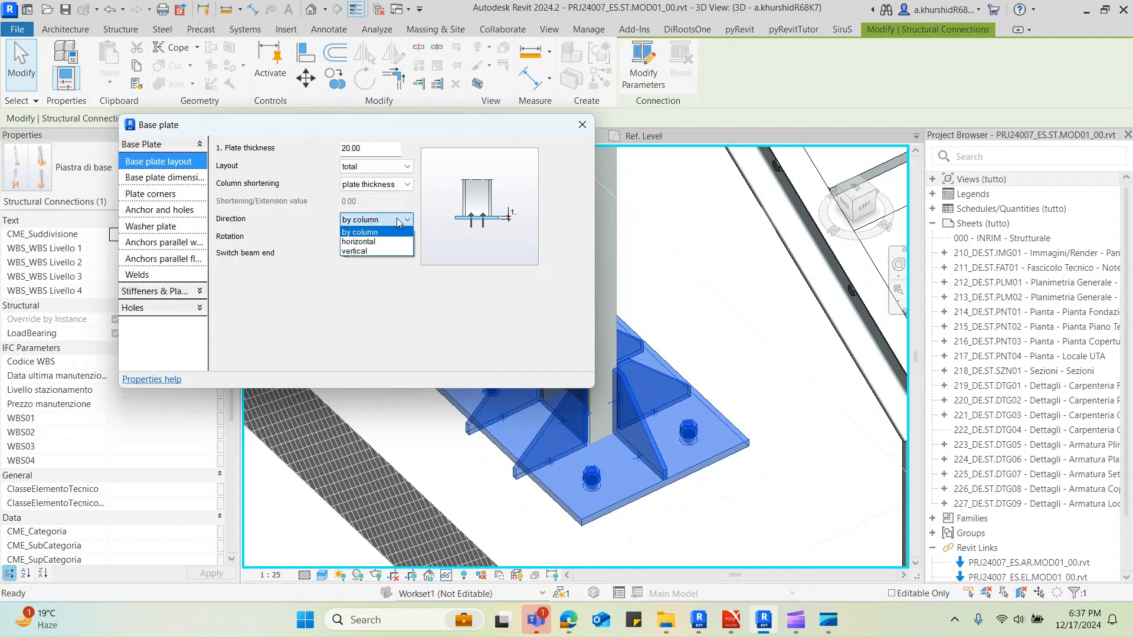
click(396, 219)
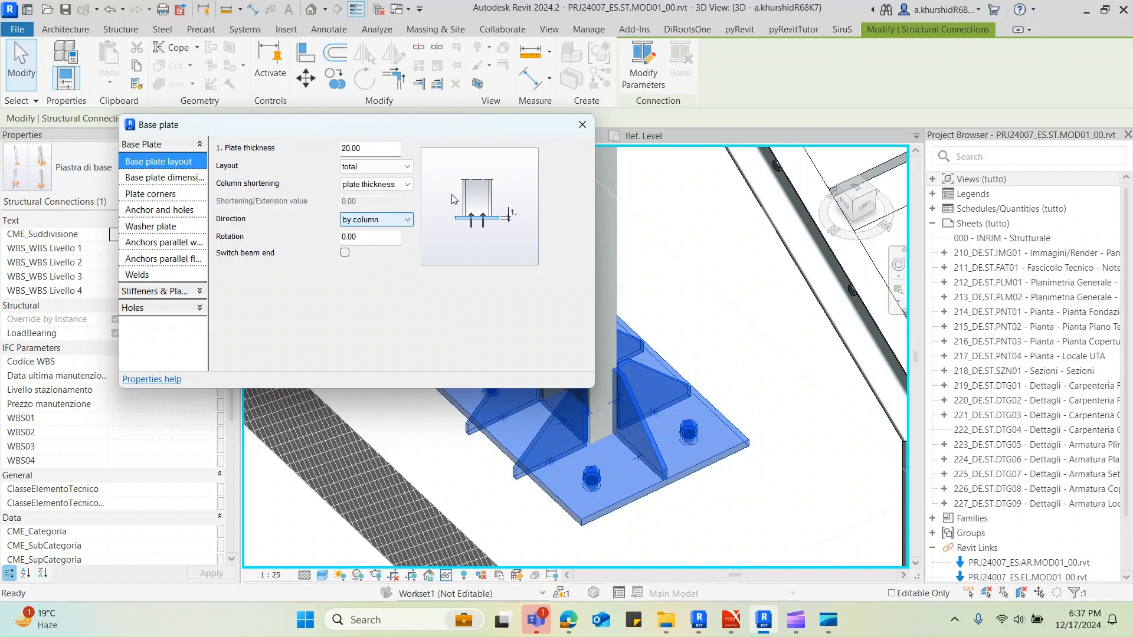
click(581, 125)
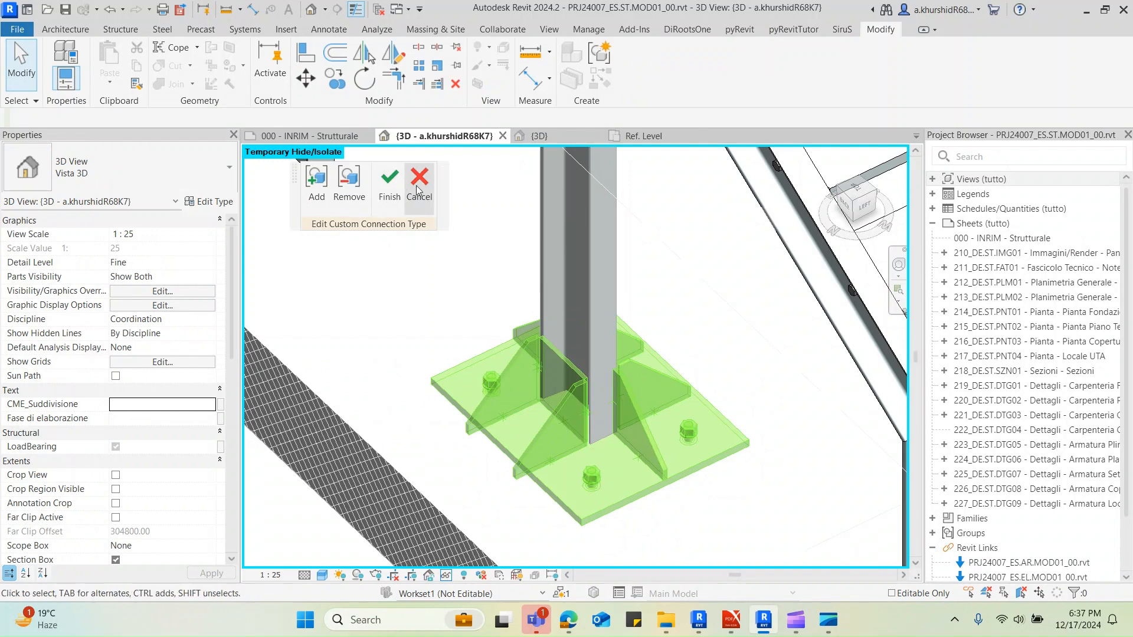
Cancel the custom connection editing, then break Custom Connection 04 and the underlying Piastra di base connection at the column base
click(425, 188)
click(505, 366)
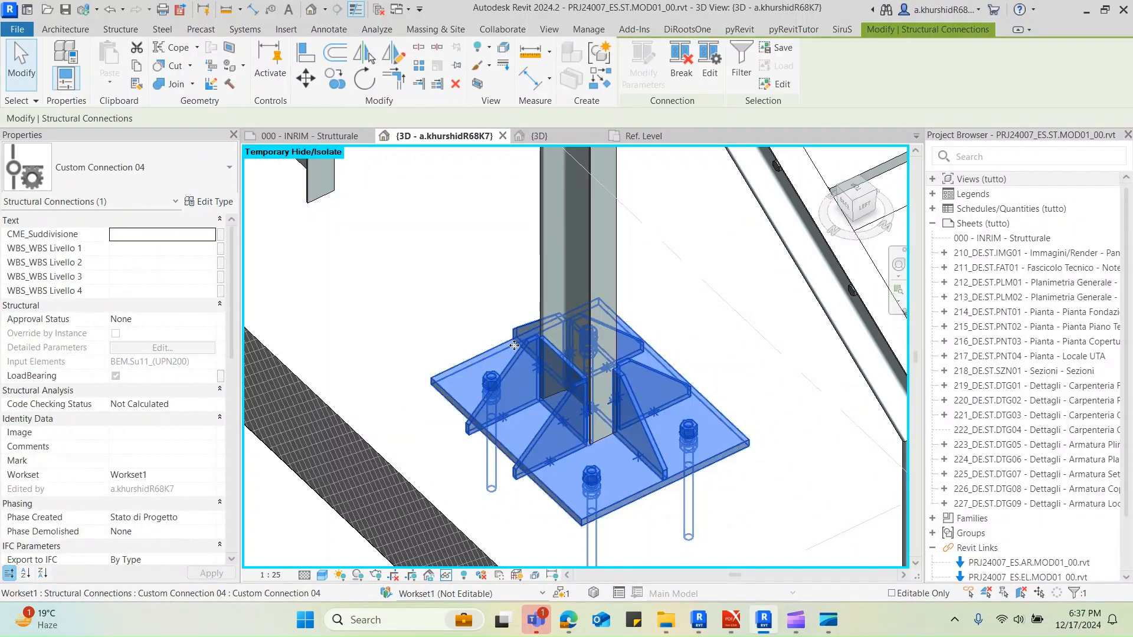
click(681, 71)
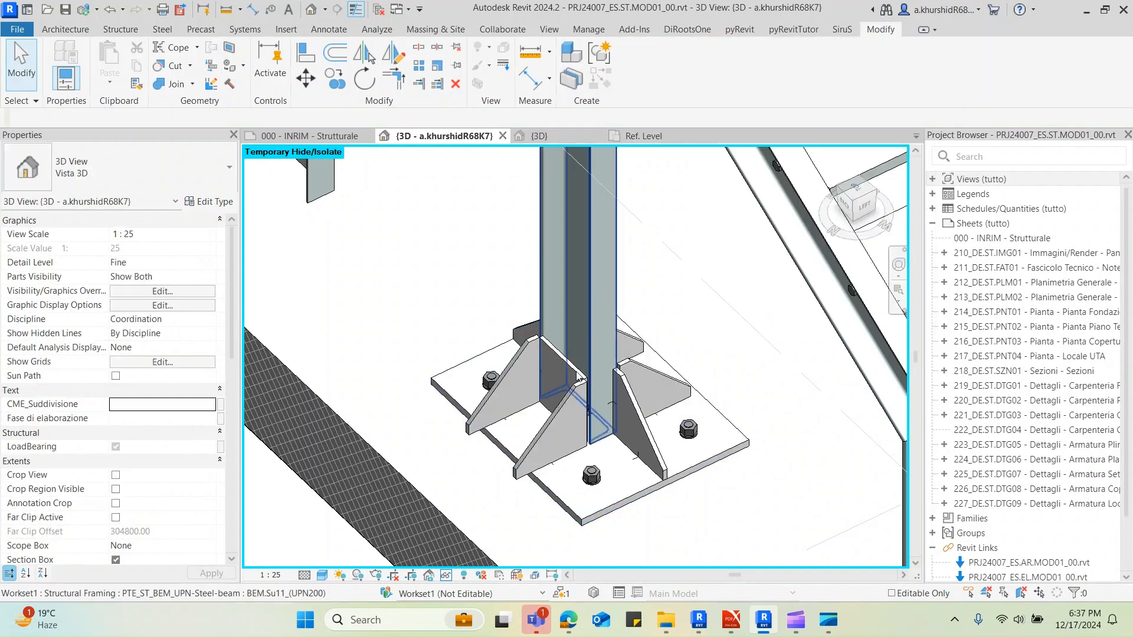
click(551, 427)
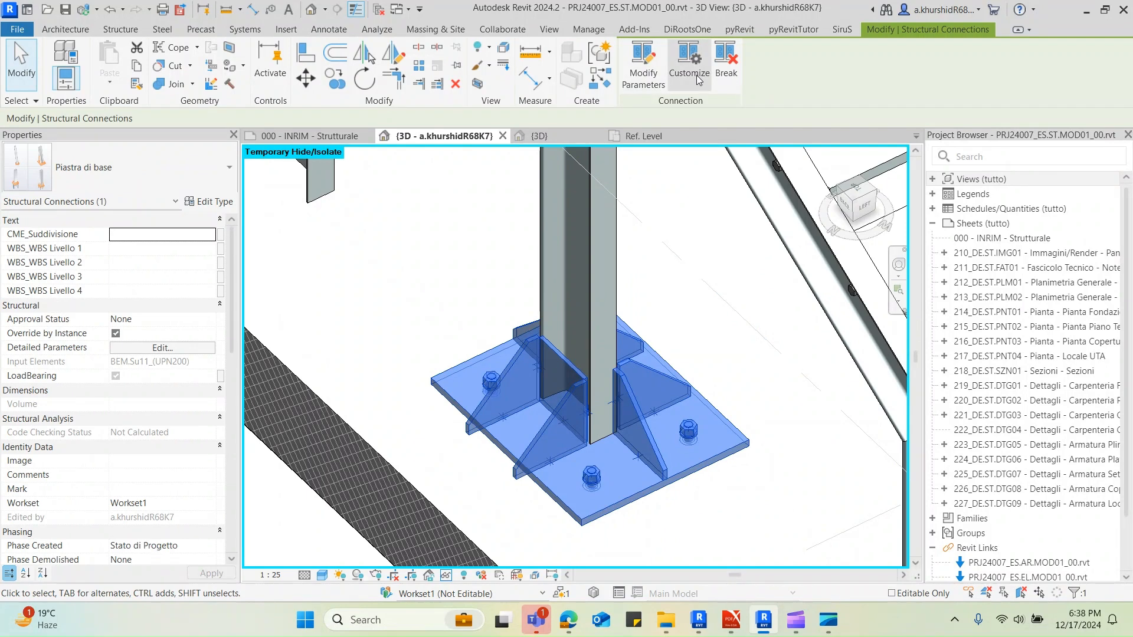
click(727, 70)
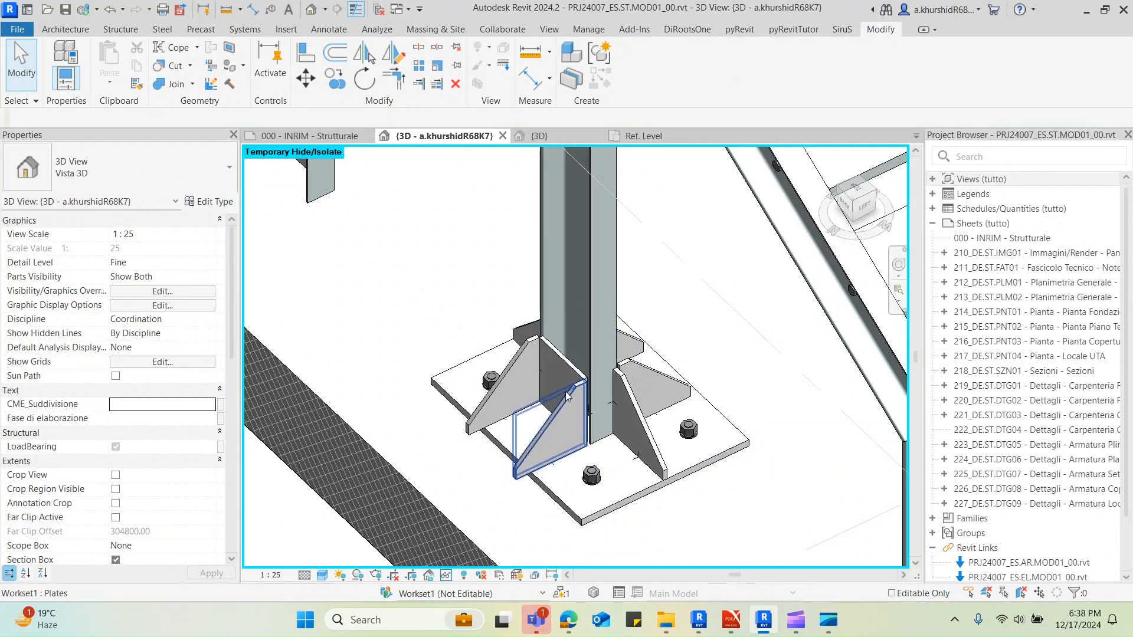
Set the work plane to the top face of the steel base plate by picking the plane
scroll(600, 377, down, 2)
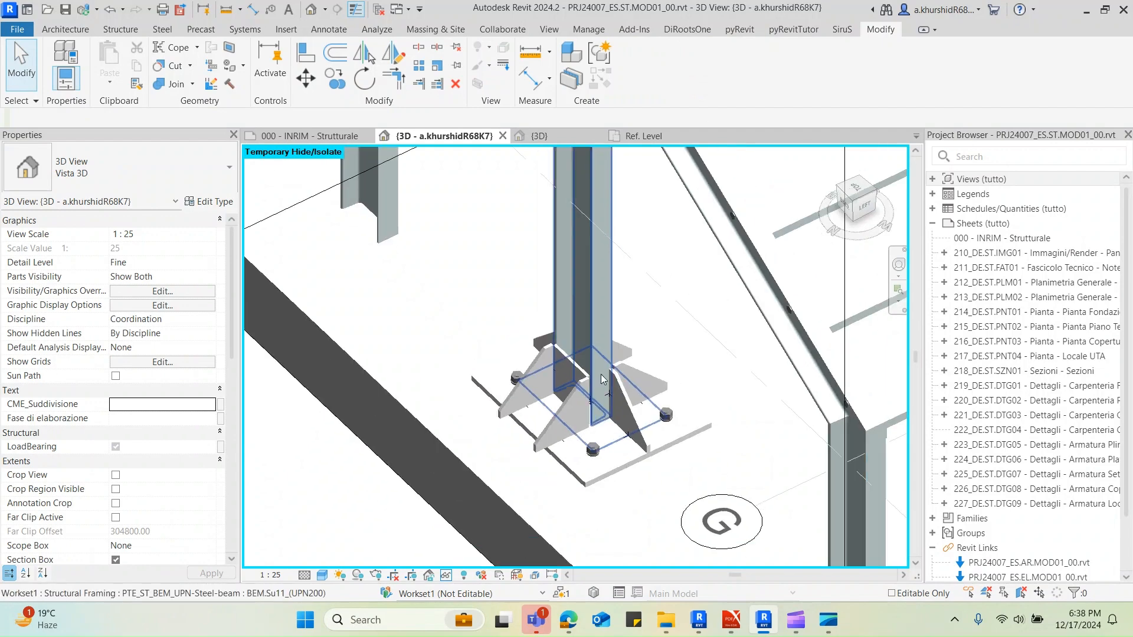
mouse_move(616, 389)
shift+middle_down()
mouse_move(585, 389)
mouse_move(597, 394)
shift+middle_up()
scroll(596, 395, up, 1)
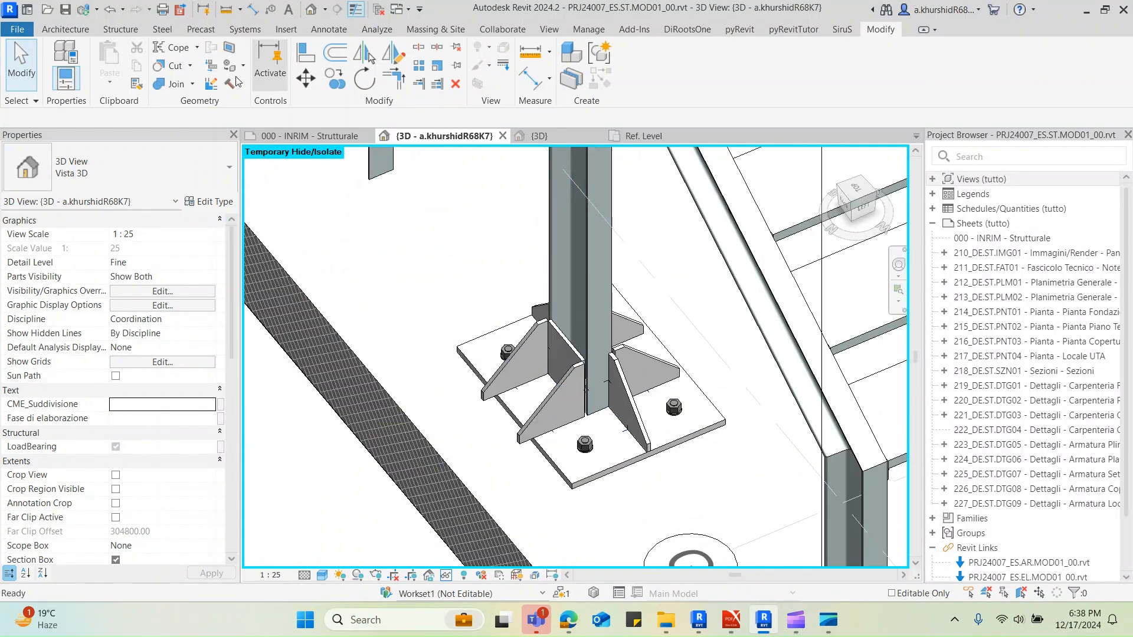
click(86, 32)
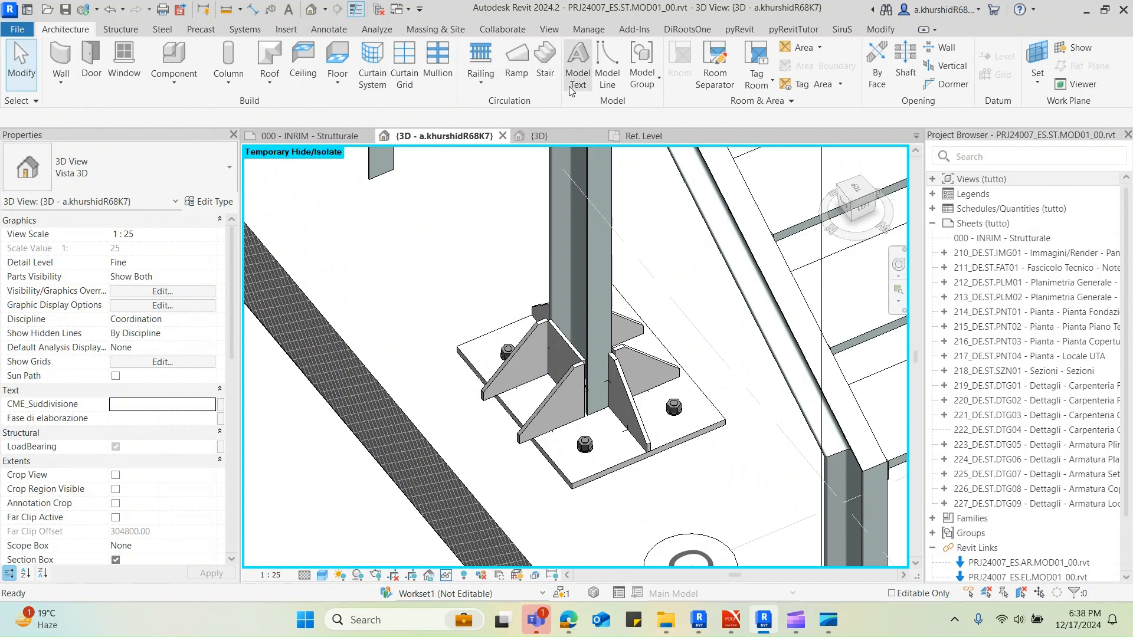
click(607, 65)
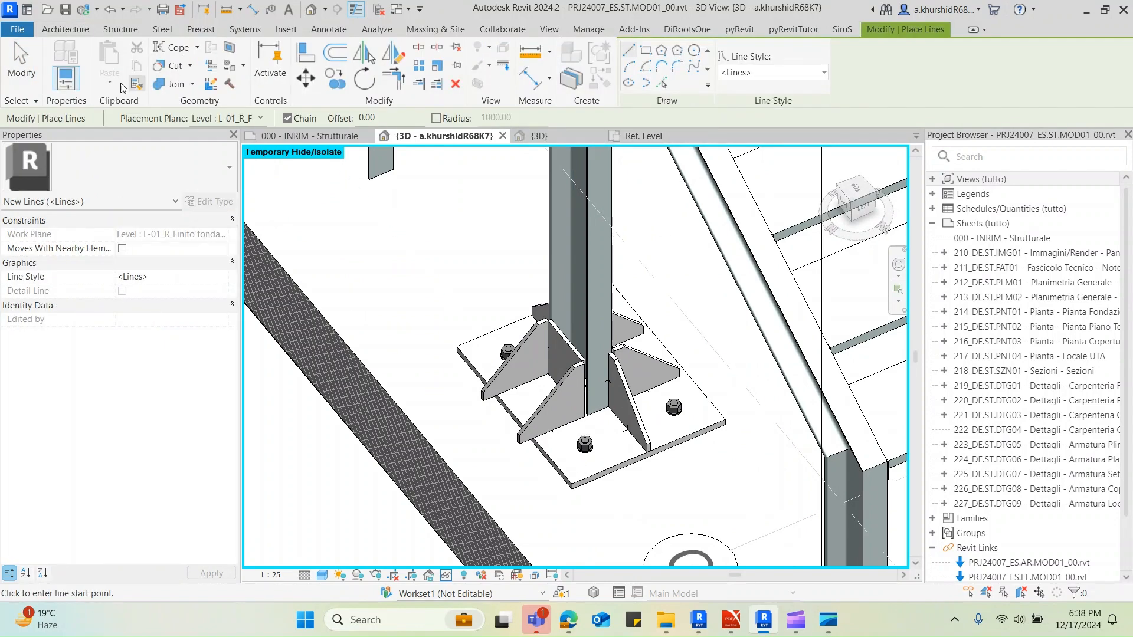
click(66, 29)
click(1037, 90)
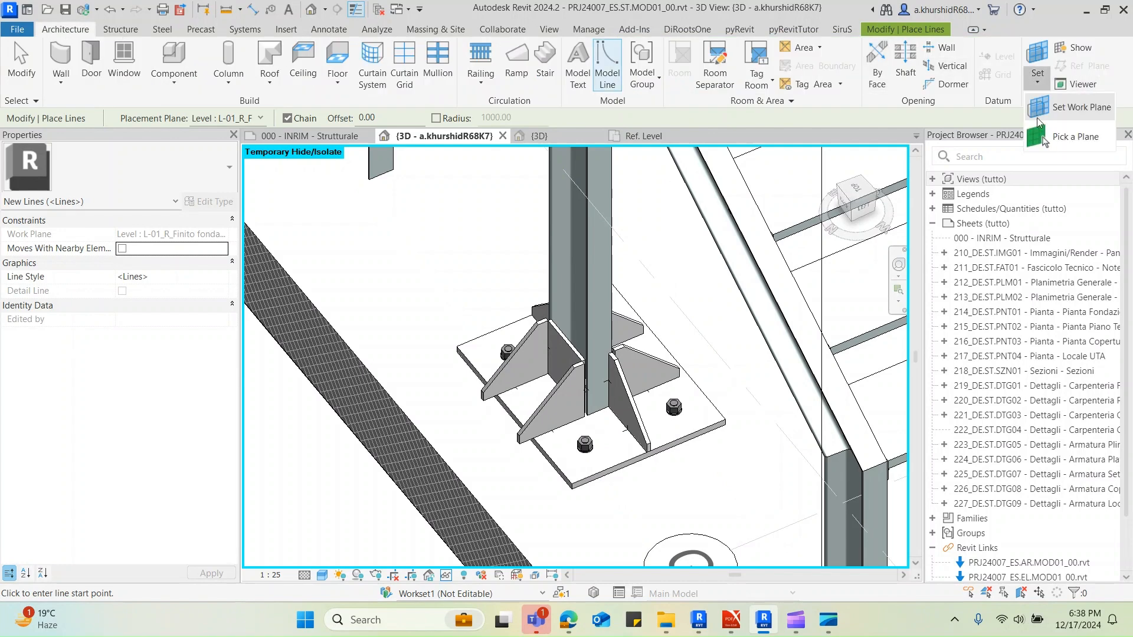
click(1051, 142)
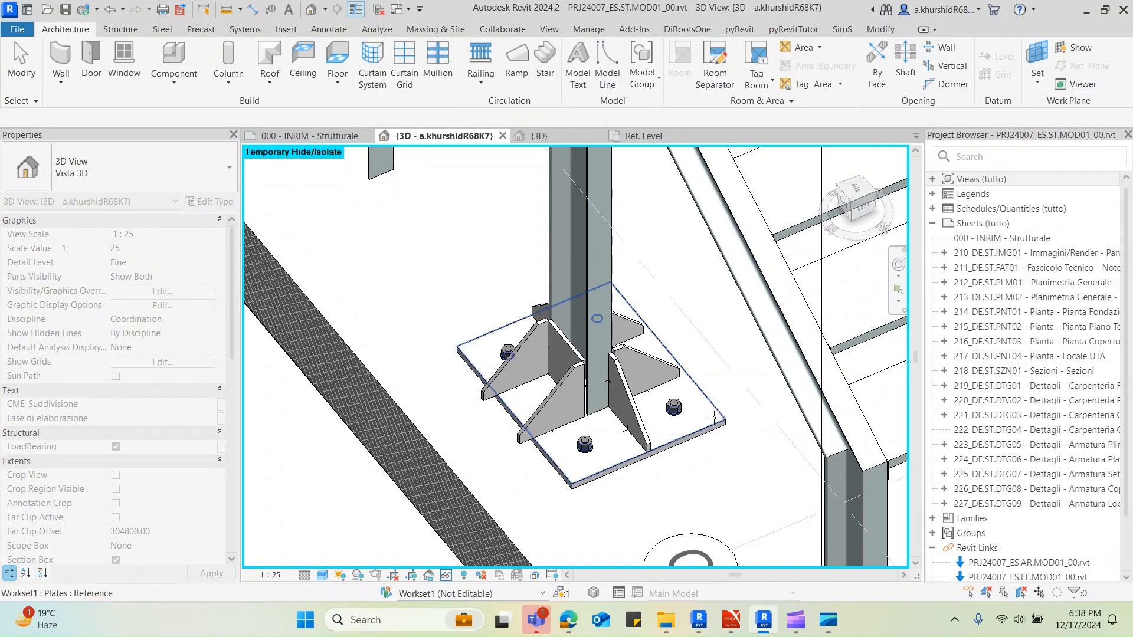
click(698, 413)
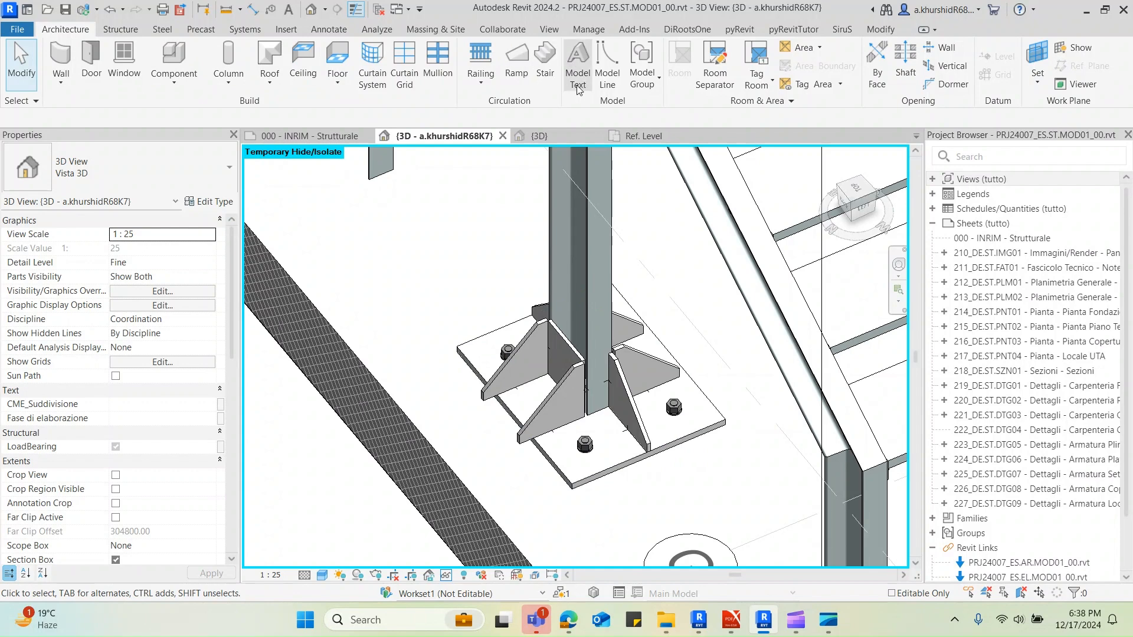
Draw a 250 mm model line along the base plate's short upper edge, starting at its corner beyond the flange stiffener
click(607, 65)
middle_drag(623, 424, 630, 319)
scroll(630, 319, up, 5)
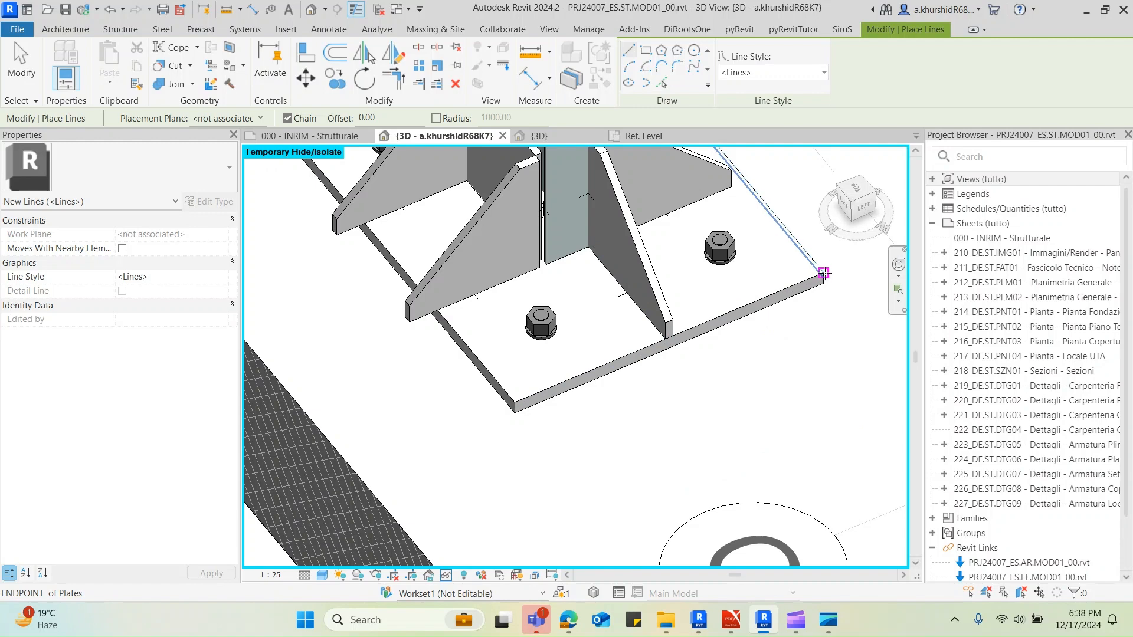
scroll(823, 273, up, 3)
click(823, 273)
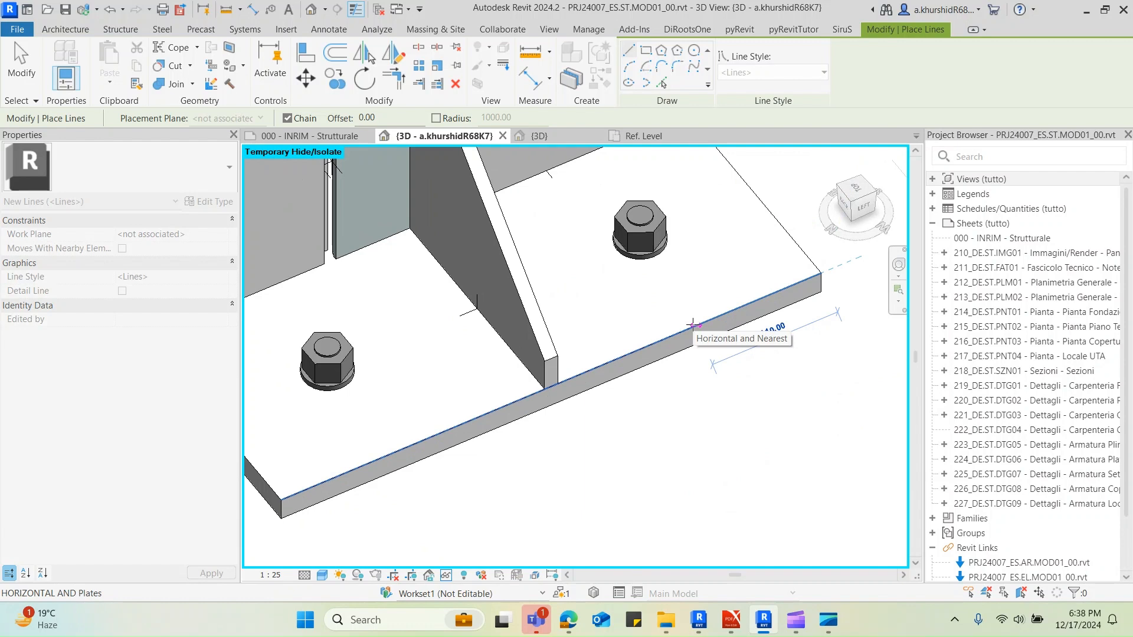
text(100)
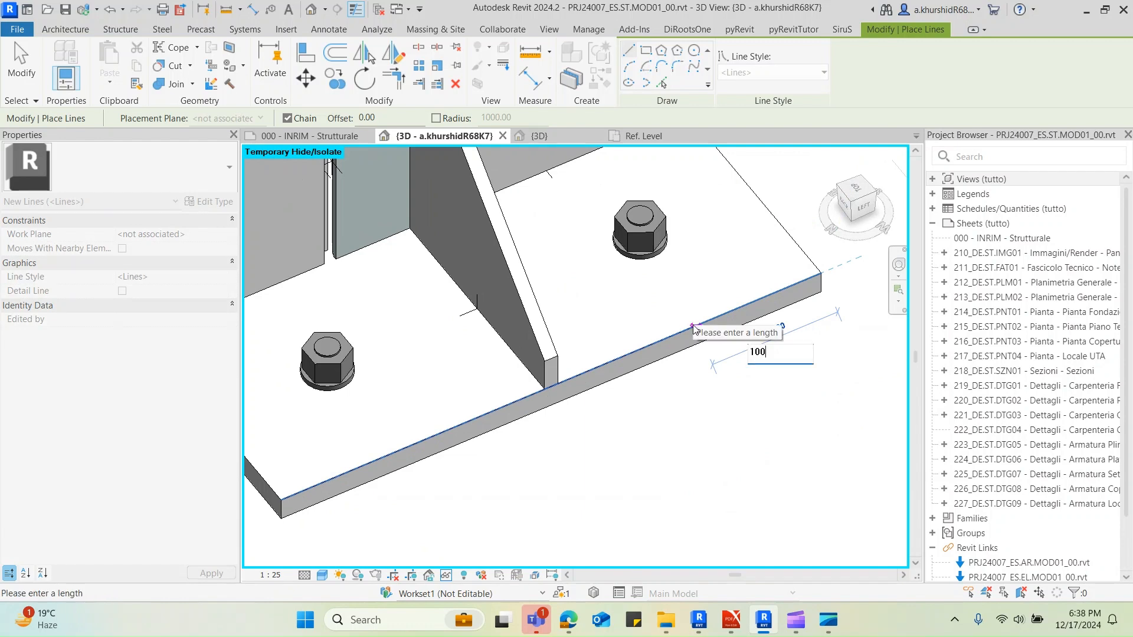
key(BackSpace)
key(BackSpace)
text(250)
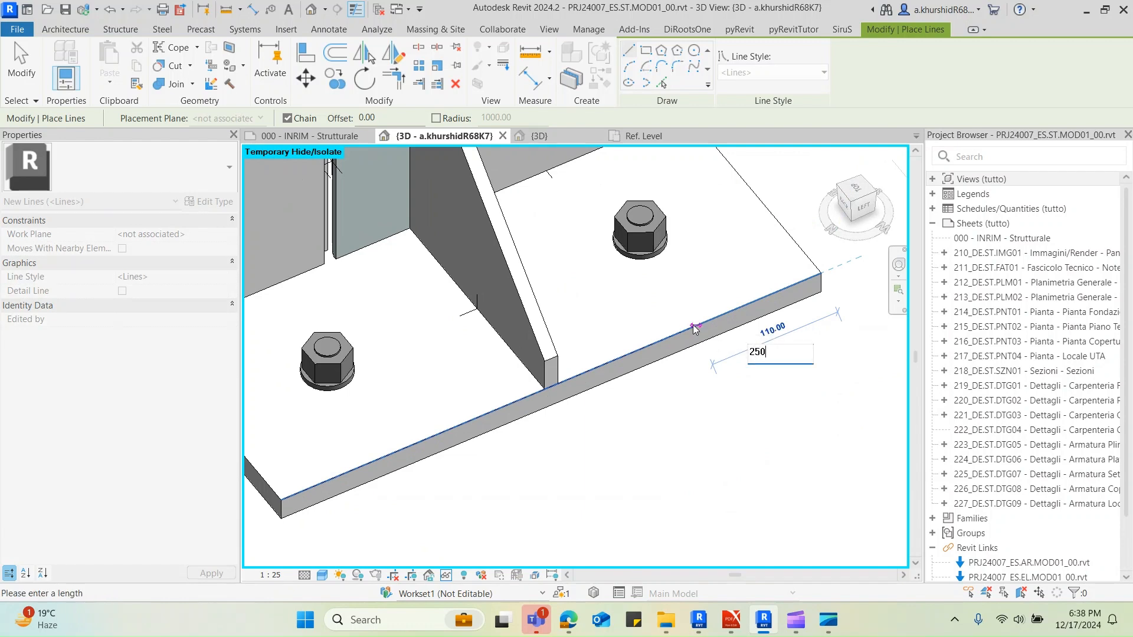
key(Return)
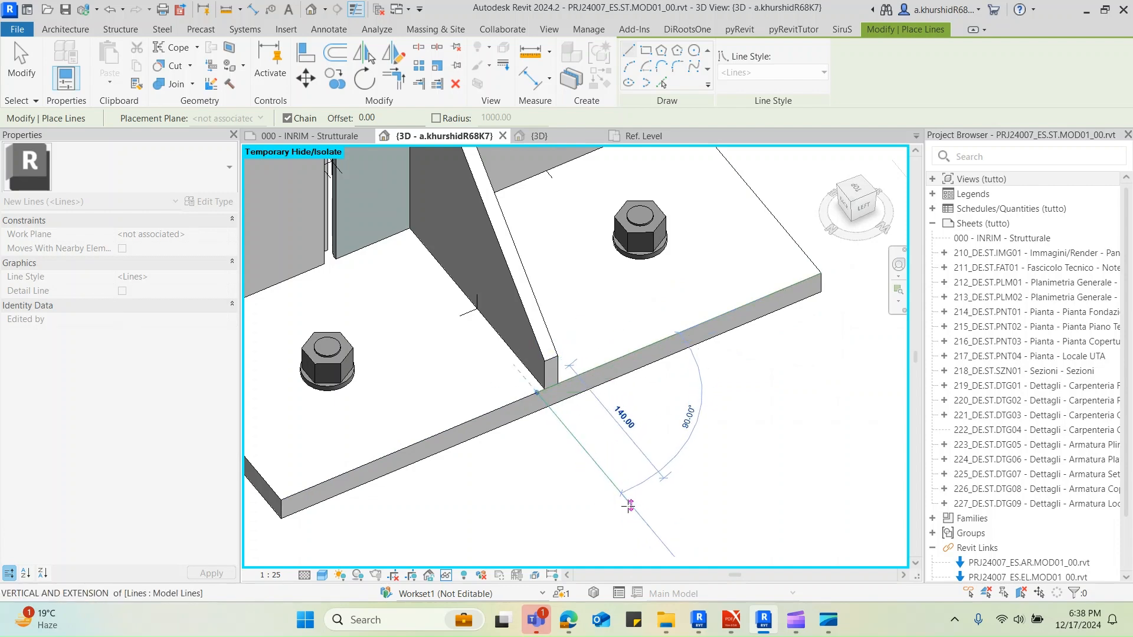
Draw a second model line about 115 mm long from the end of the 250 mm line, pointing outward from the plate
scroll(619, 505, down, 3)
shift+middle_drag(610, 483, 569, 465)
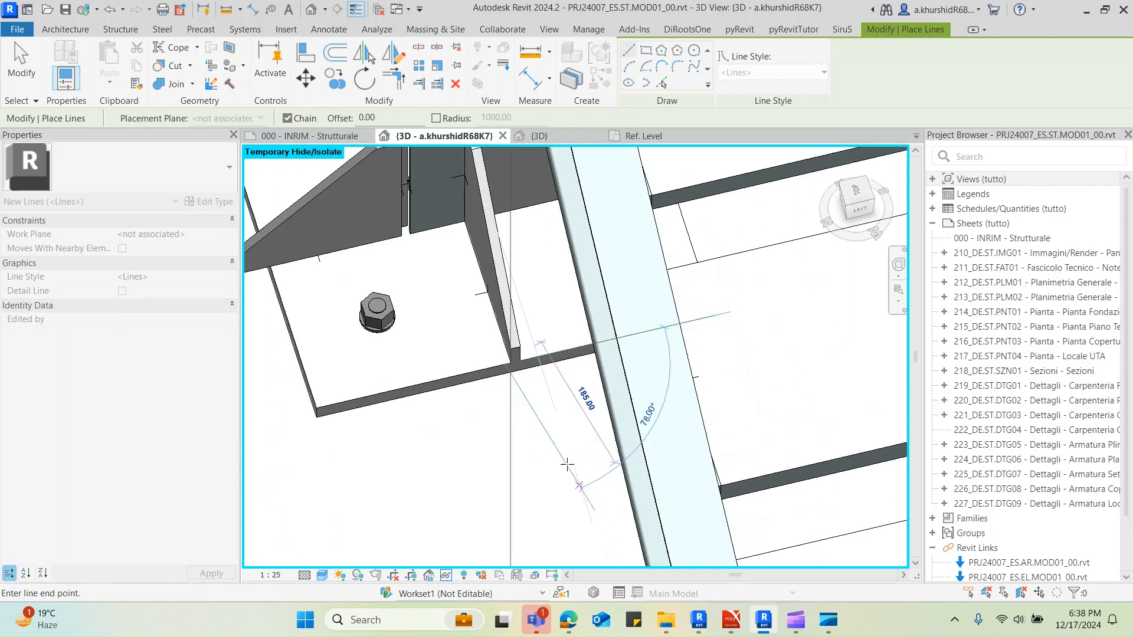
click(523, 448)
key(Escape)
key(Escape)
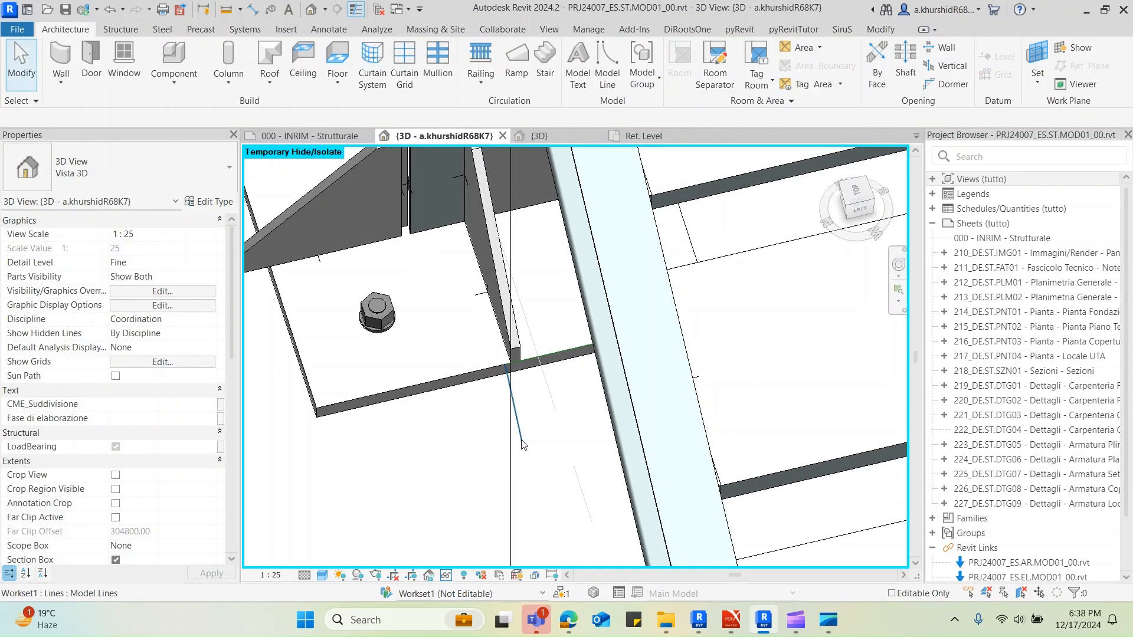
Extend the outward model line across the plate to the UPN200 column
click(523, 445)
shift+middle_drag(524, 446, 517, 277)
click(418, 85)
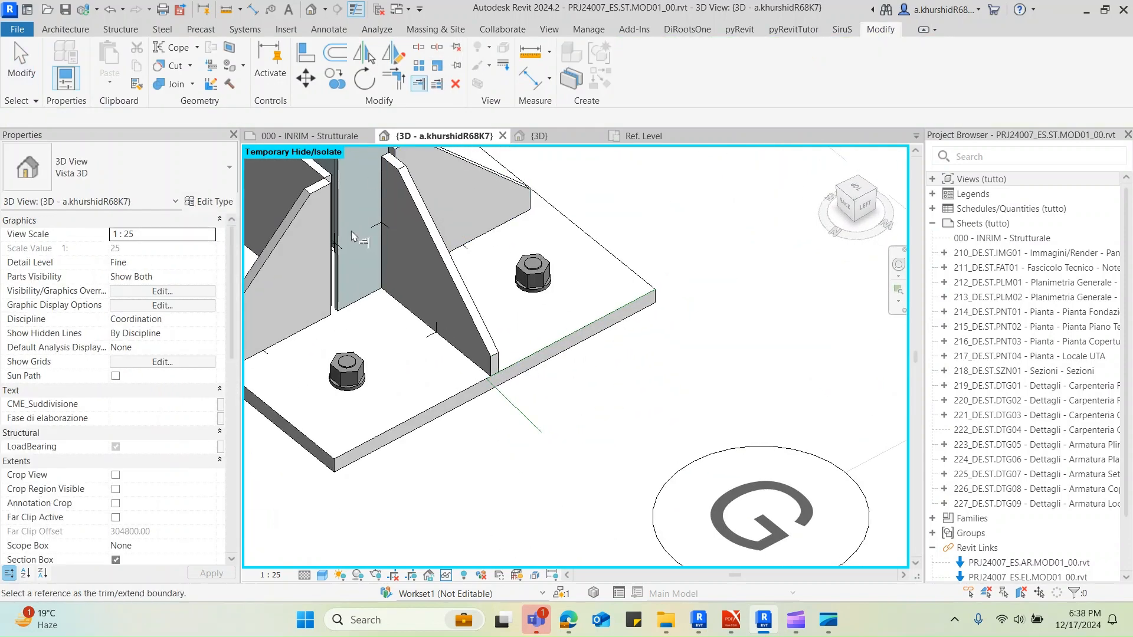
scroll(339, 286, up, 3)
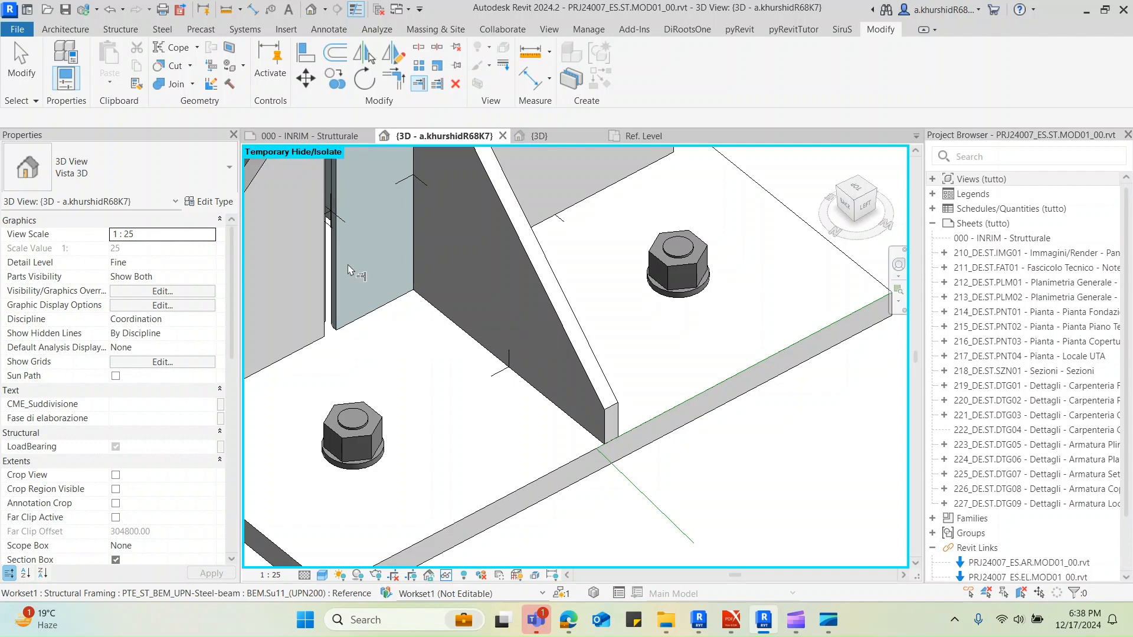
click(340, 251)
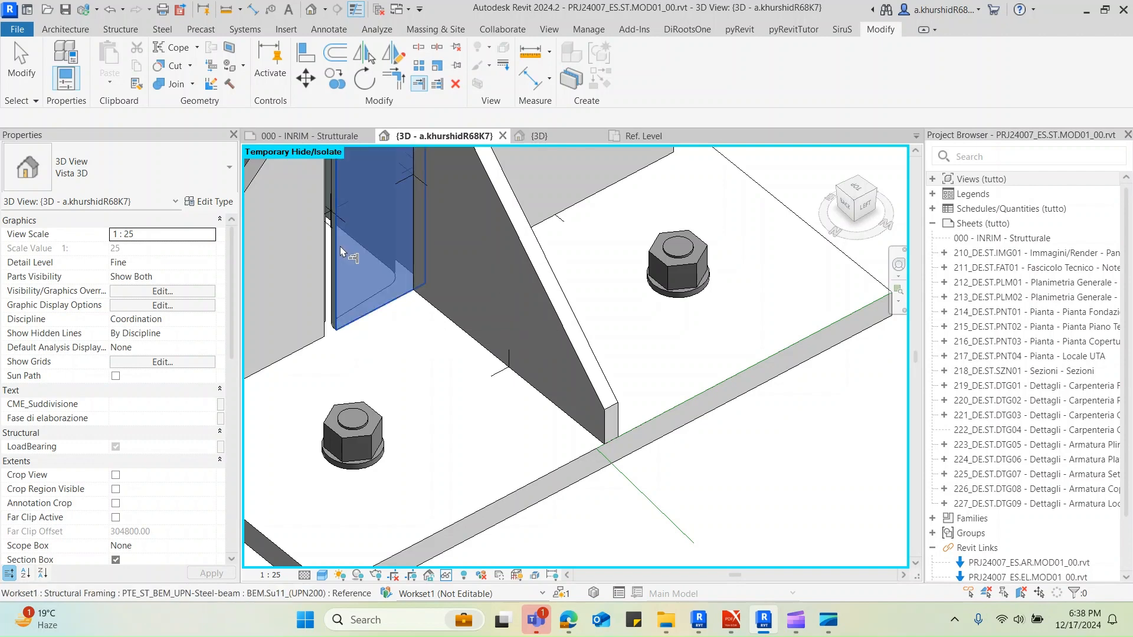
click(616, 470)
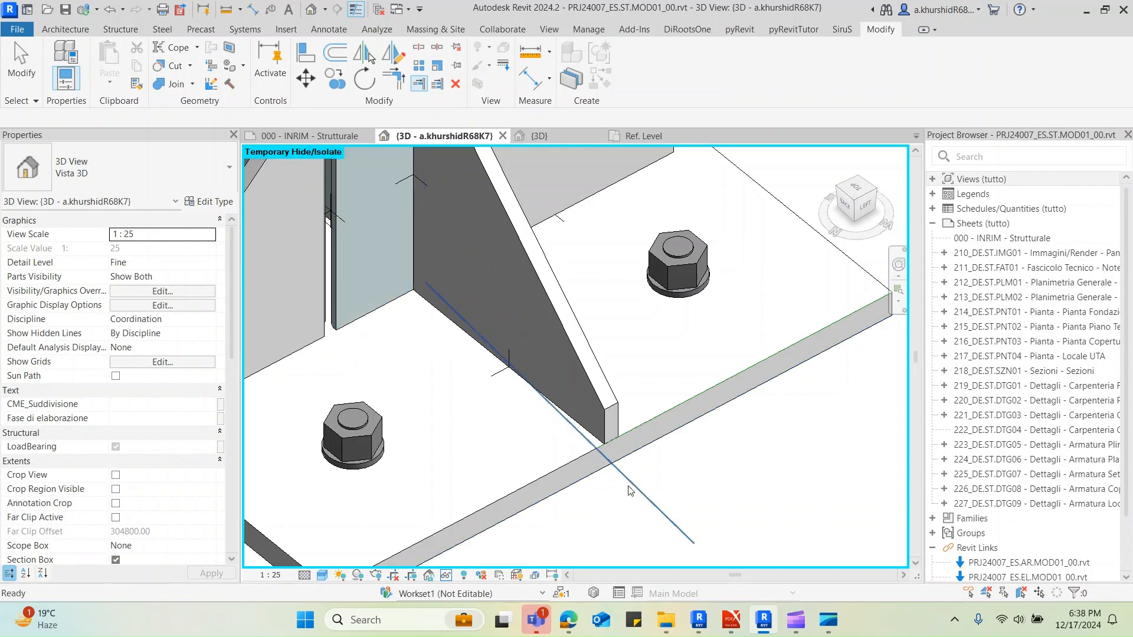
key(Escape)
Delete the extended model line that crosses the base plate
click(649, 503)
shift+middle_drag(649, 502, 638, 492)
key(Escape)
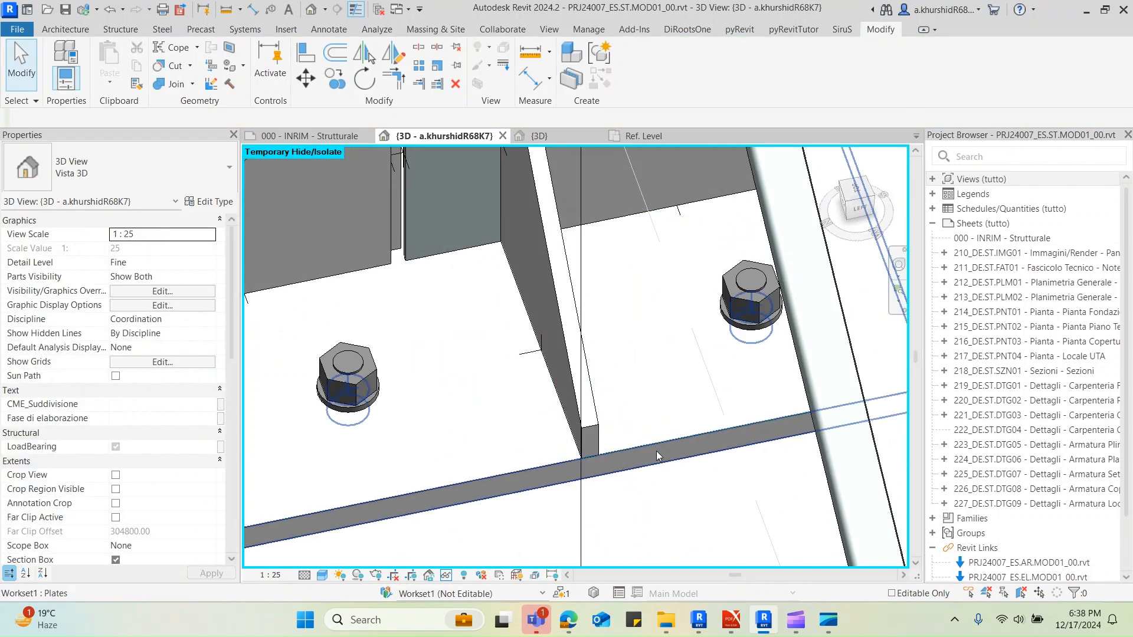
Draw a perpendicular 200 mm model line on the base plate from the end of the 250 mm line to the column face
click(657, 449)
shift+middle_drag(646, 431, 599, 459)
key(c)
key(s)
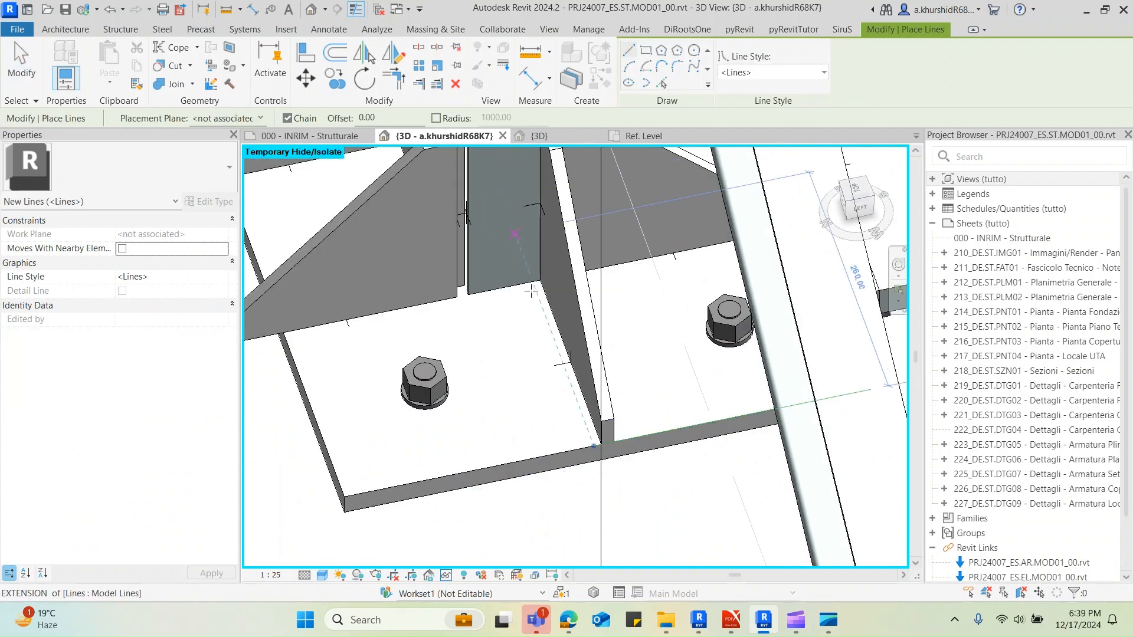
click(593, 445)
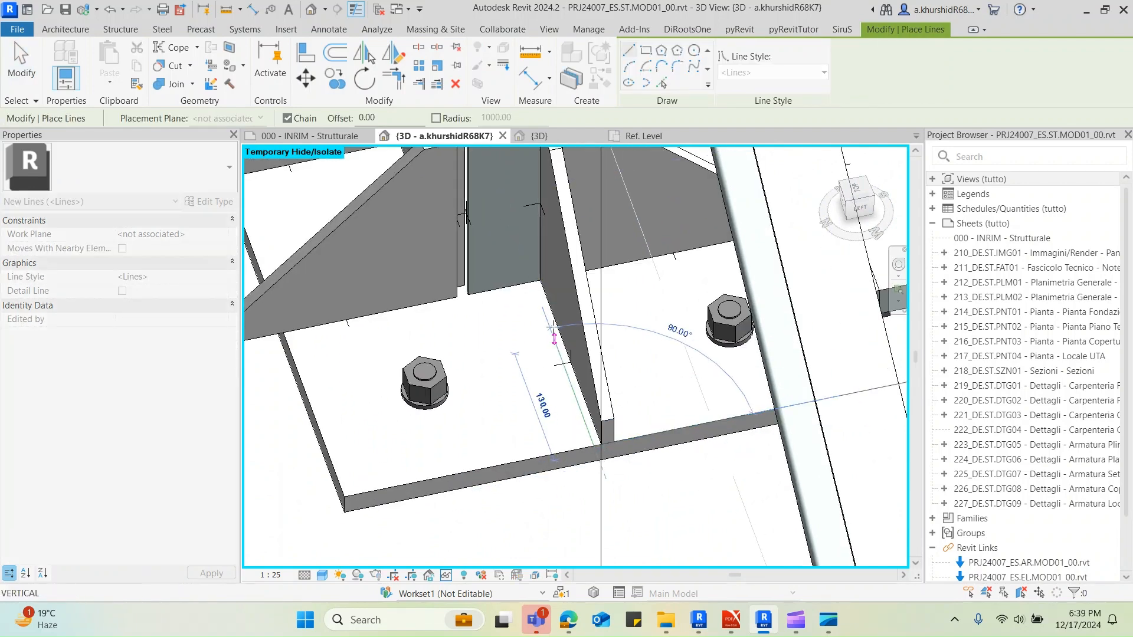
click(531, 283)
key(Escape)
key(Escape)
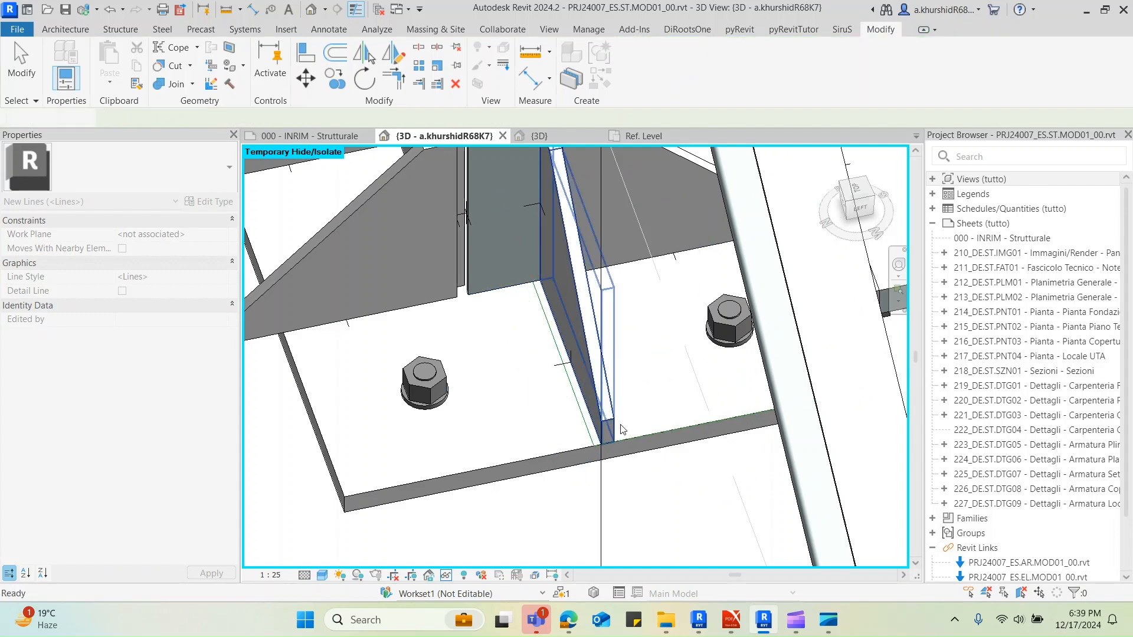
Try to move the flange stiffener from the middle of its outer bottom edge to the model lines' corner, with Constrain off
click(614, 427)
middle_drag(614, 464, 598, 390)
scroll(593, 381, up, 5)
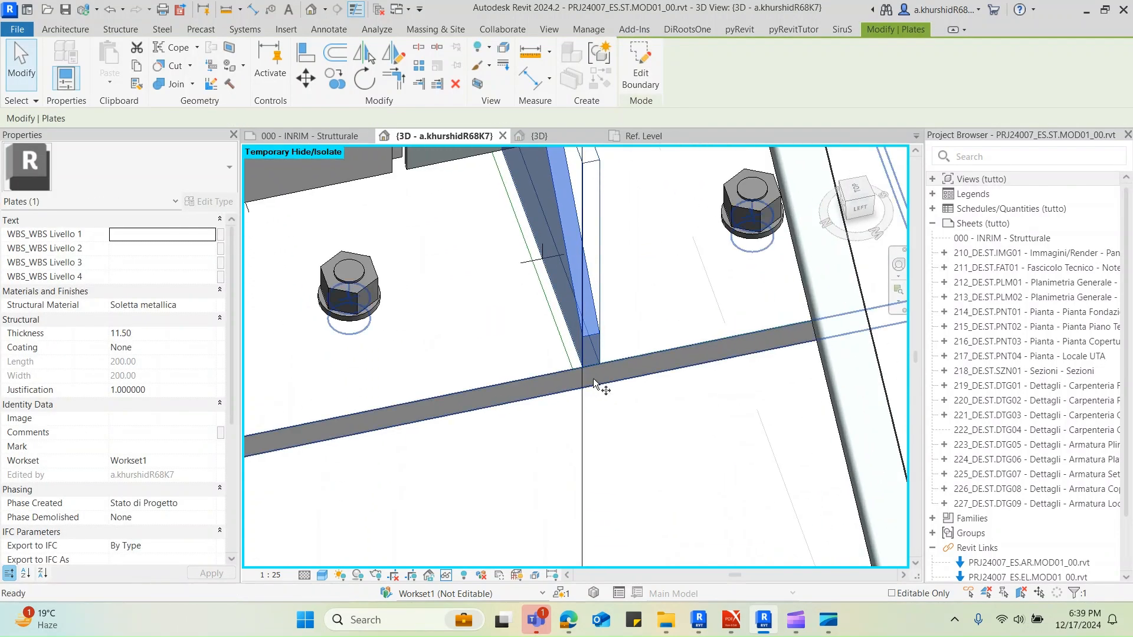
key(m)
key(v)
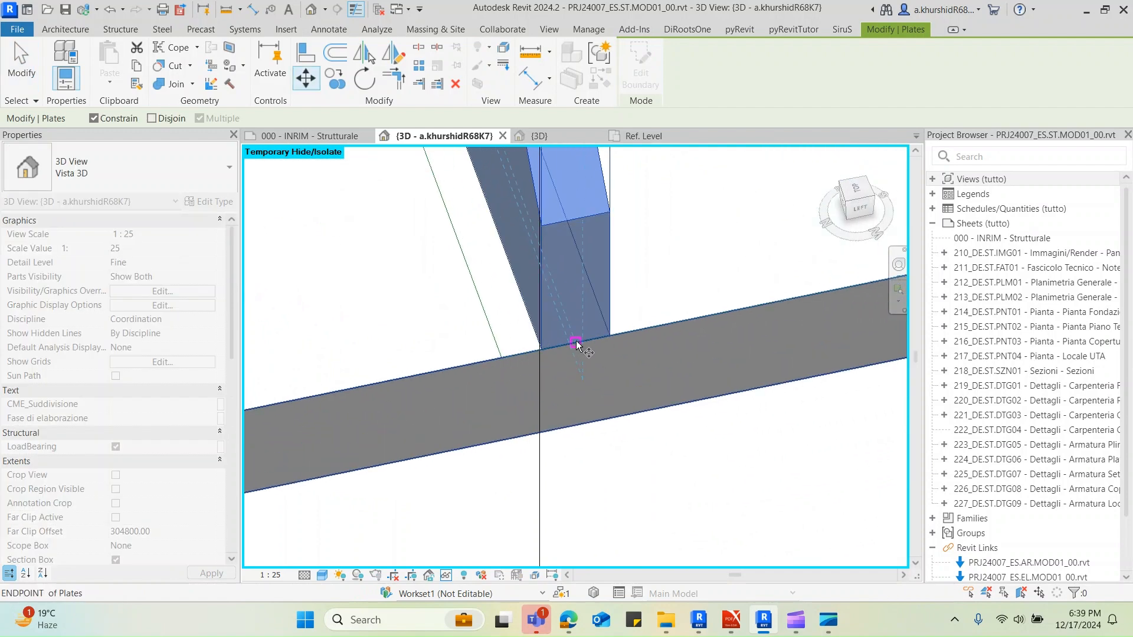
click(576, 344)
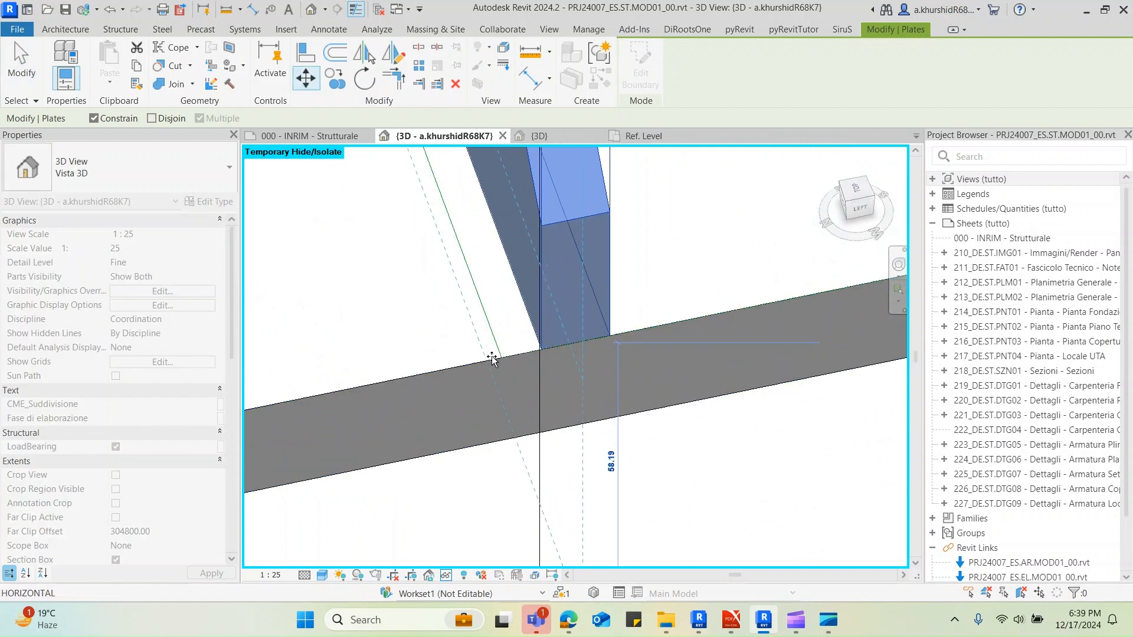
click(128, 118)
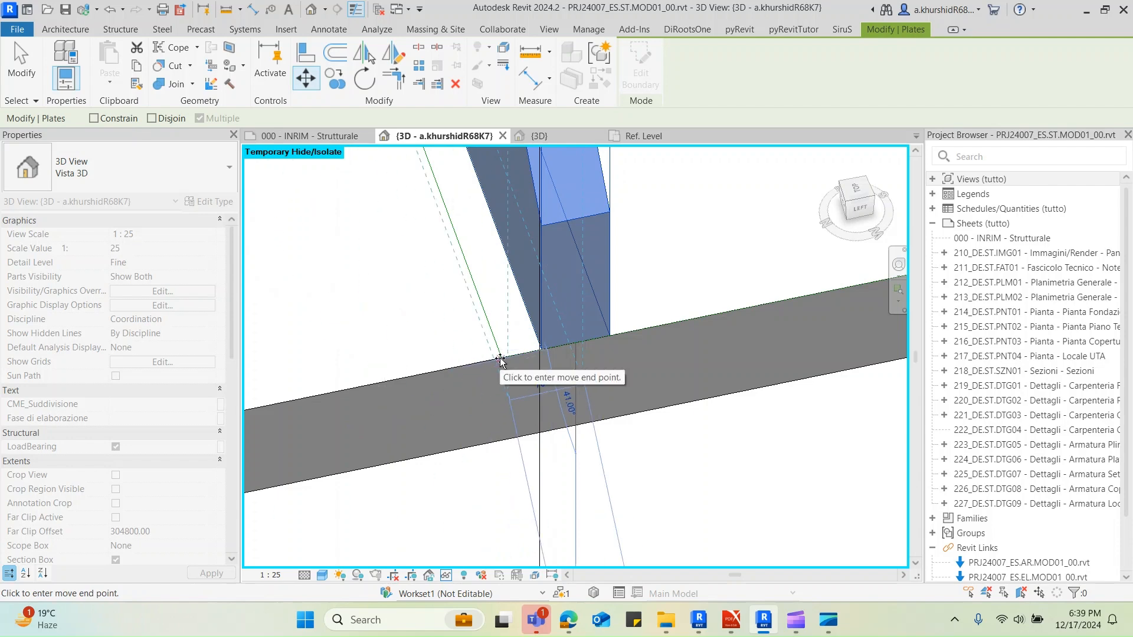
click(613, 401)
Crop the 3D view's section box around the selected base plate and its UPN200 column
scroll(587, 430, up, 5)
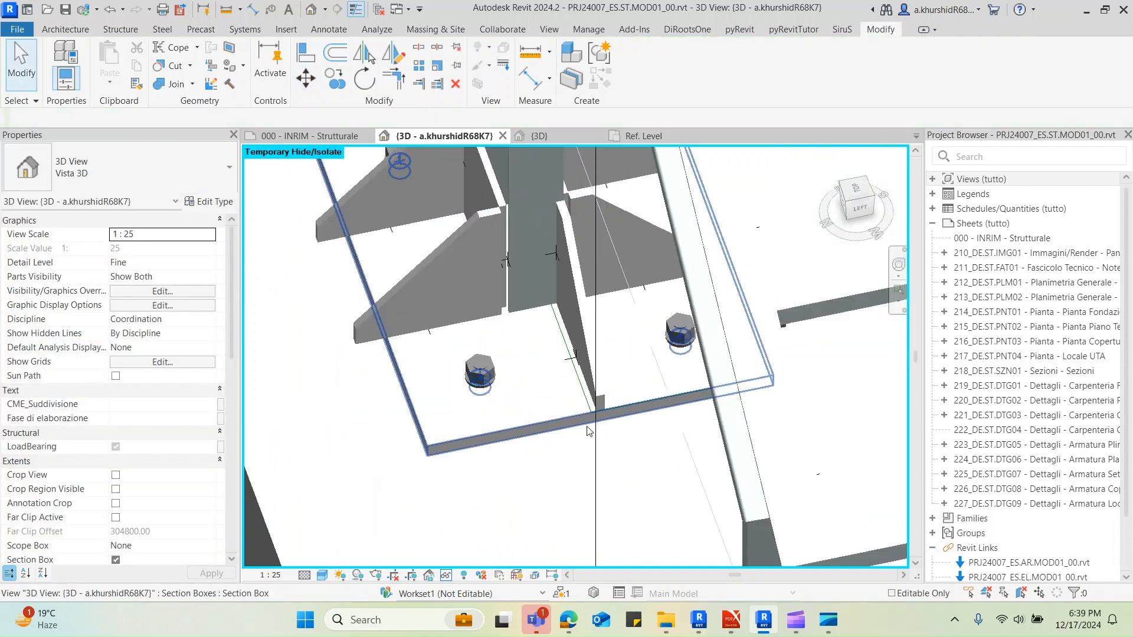
scroll(587, 431, down, 5)
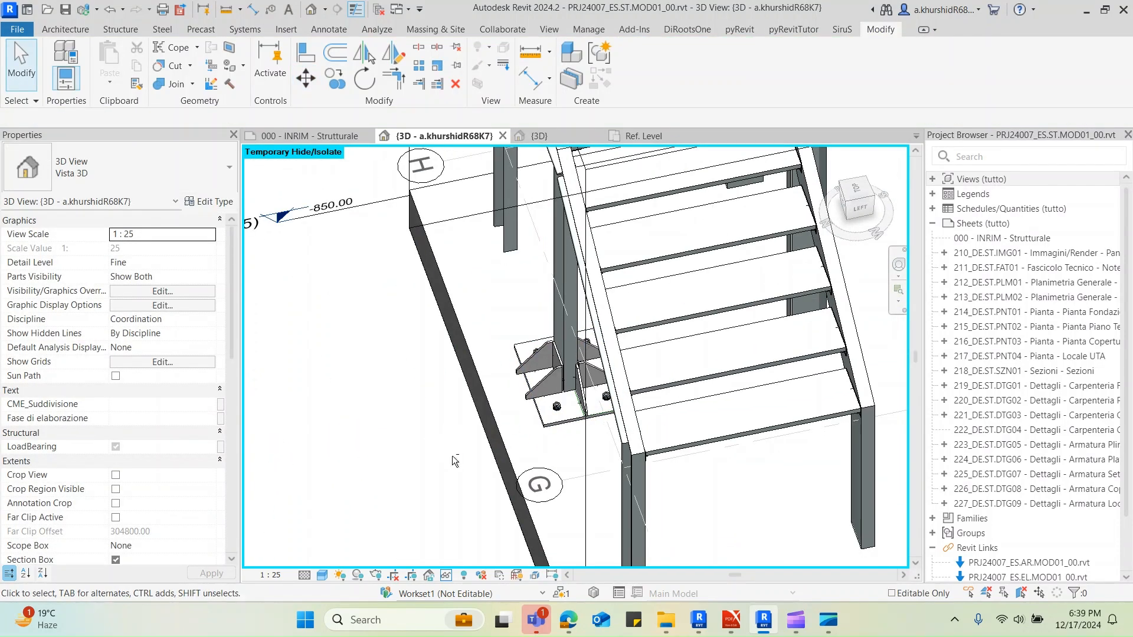
shift+middle_drag(452, 455, 513, 421)
click(518, 415)
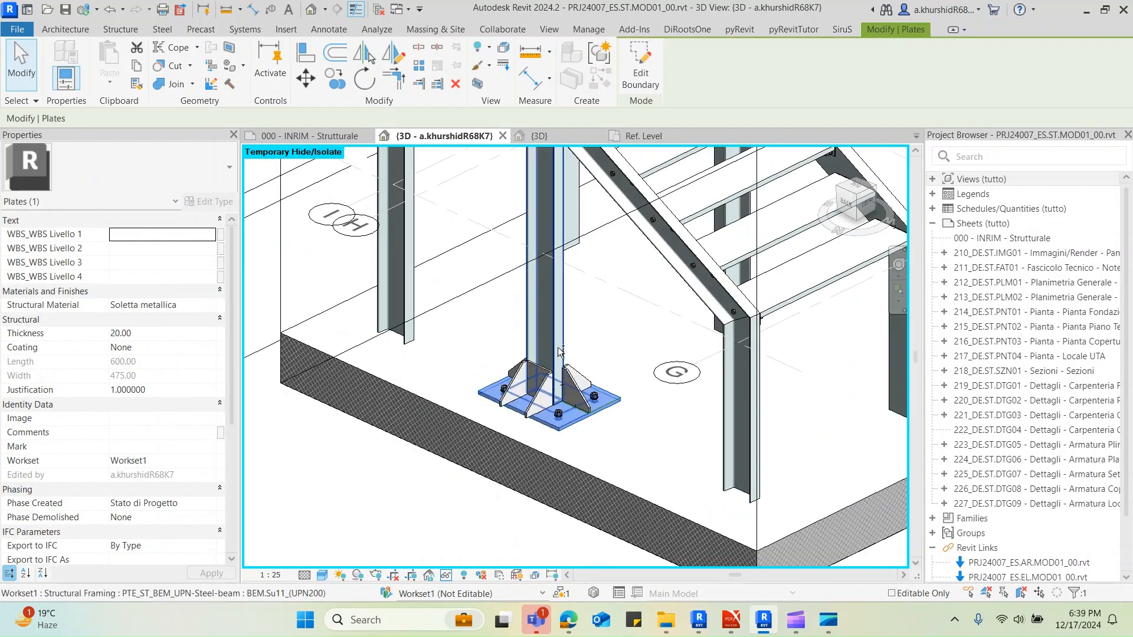
ctrl+click(560, 352)
scroll(590, 424, down, 4)
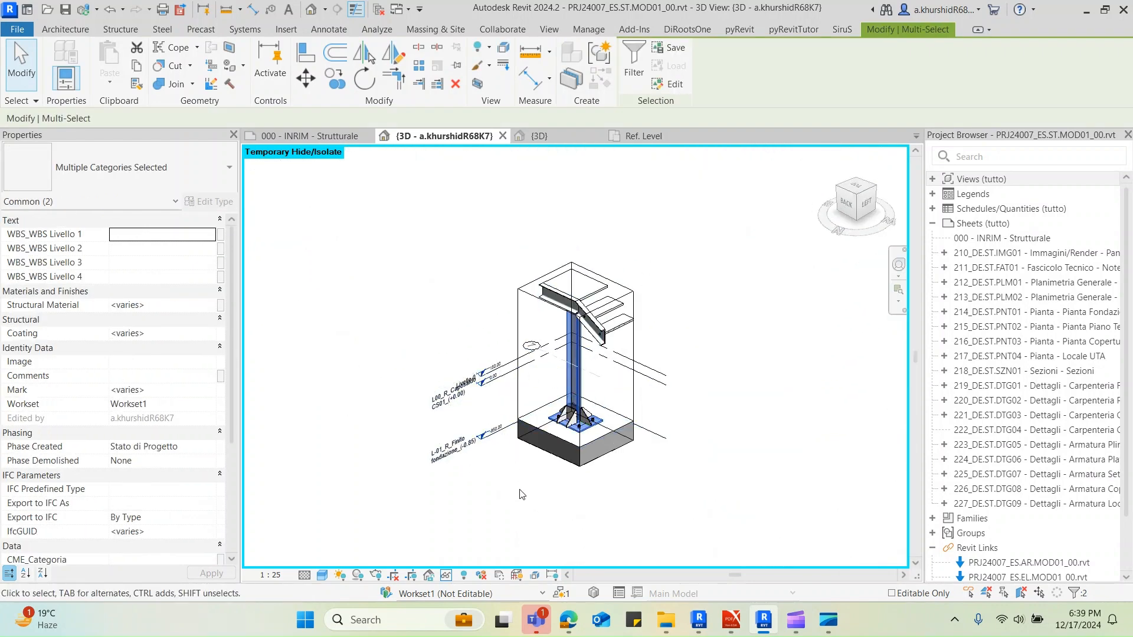
click(522, 494)
scroll(593, 420, up, 6)
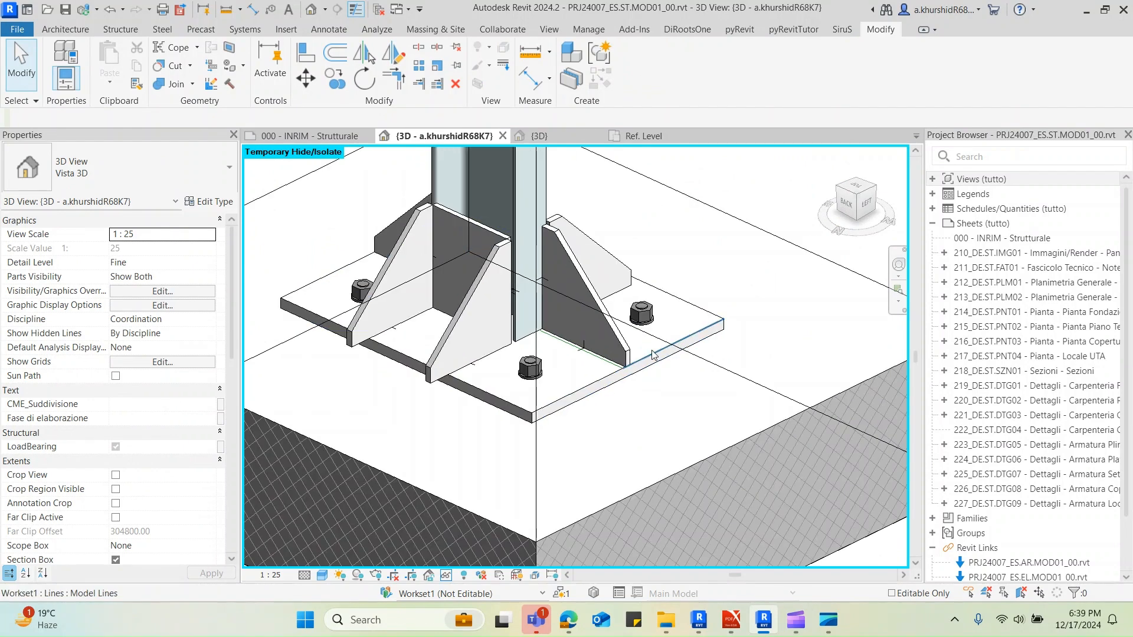
Lower the section box's top face below the beams so only the base plate connection and the column's lower part remain
click(653, 355)
shift+middle_drag(668, 378, 618, 435)
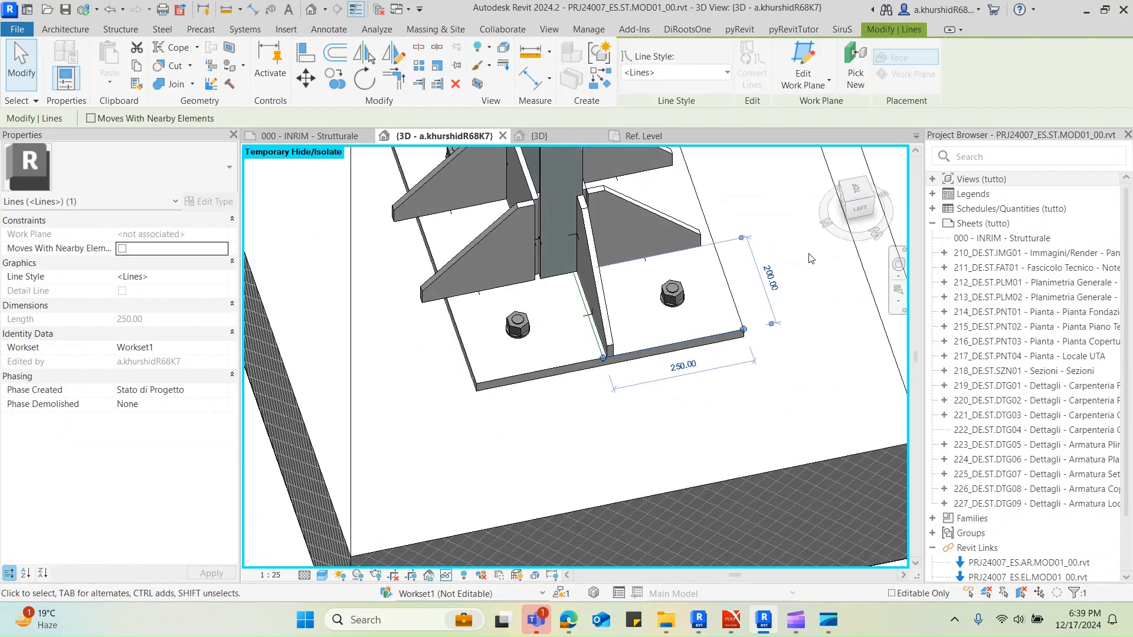
click(853, 197)
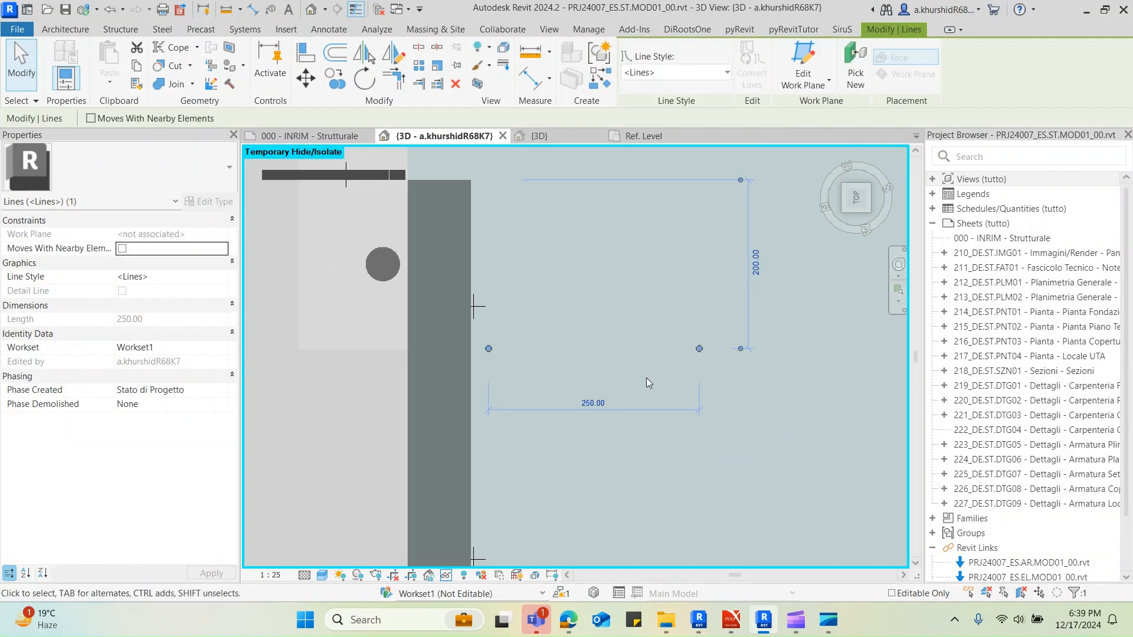
scroll(647, 379, down, 6)
click(592, 460)
scroll(592, 461, up, 2)
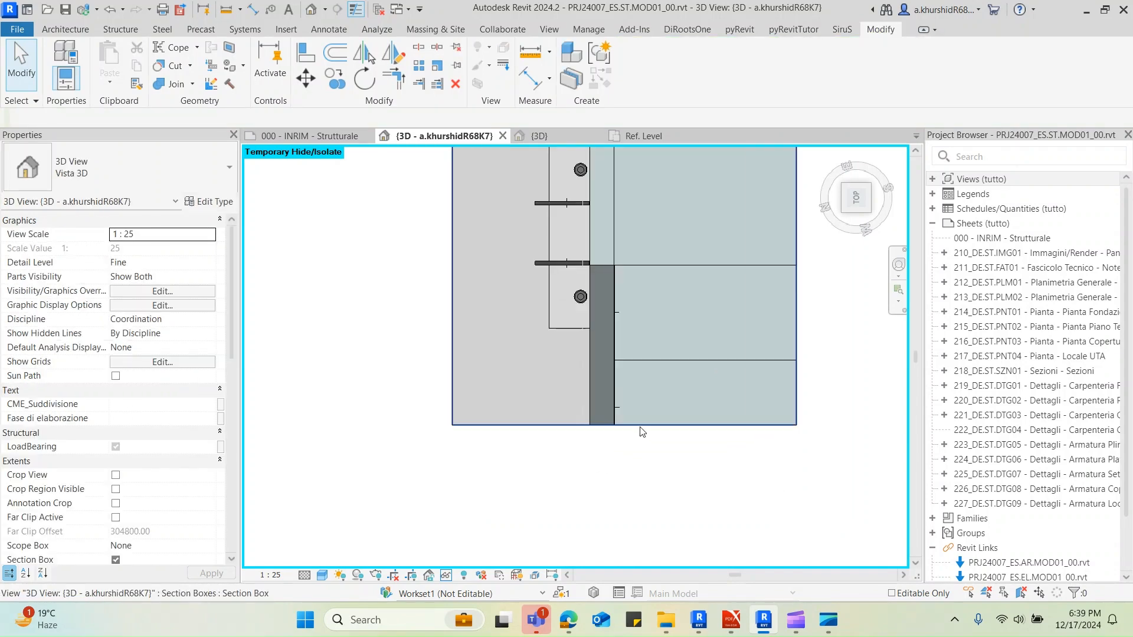
click(587, 406)
shift+middle_drag(587, 405, 730, 307)
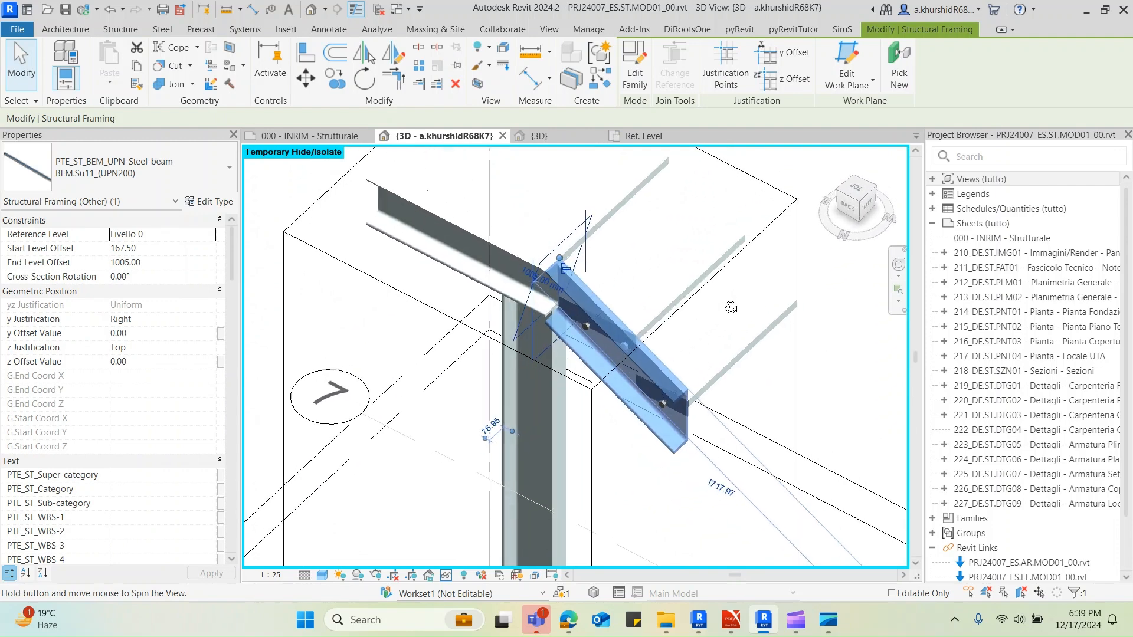
scroll(760, 260, down, 3)
click(753, 255)
shift+middle_drag(581, 508, 655, 451)
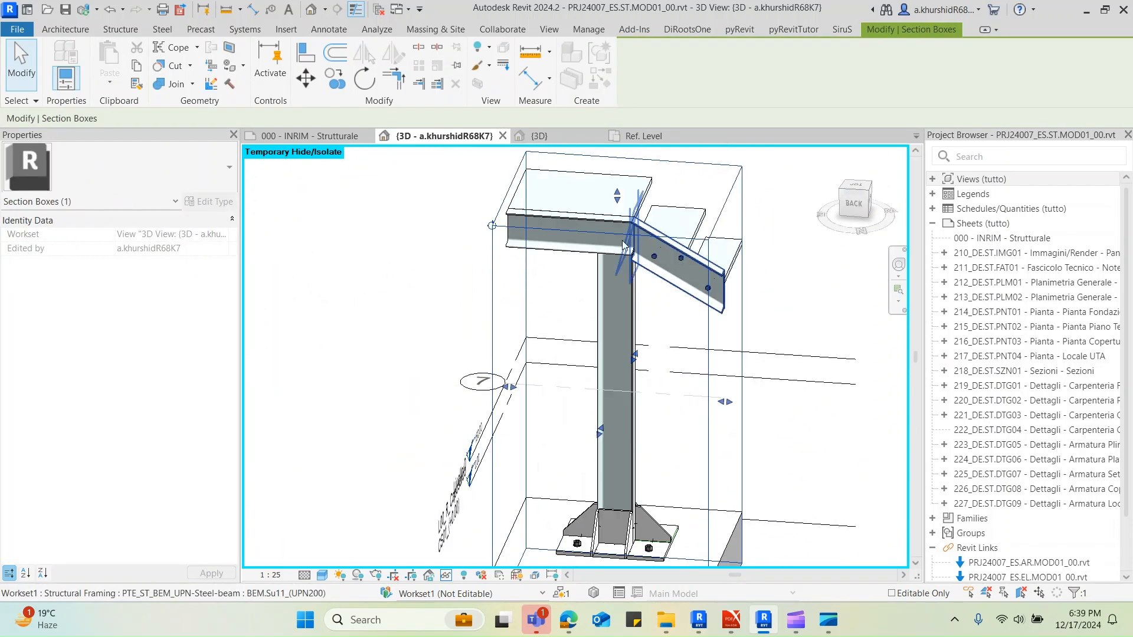
drag(617, 195, 617, 413)
click(706, 284)
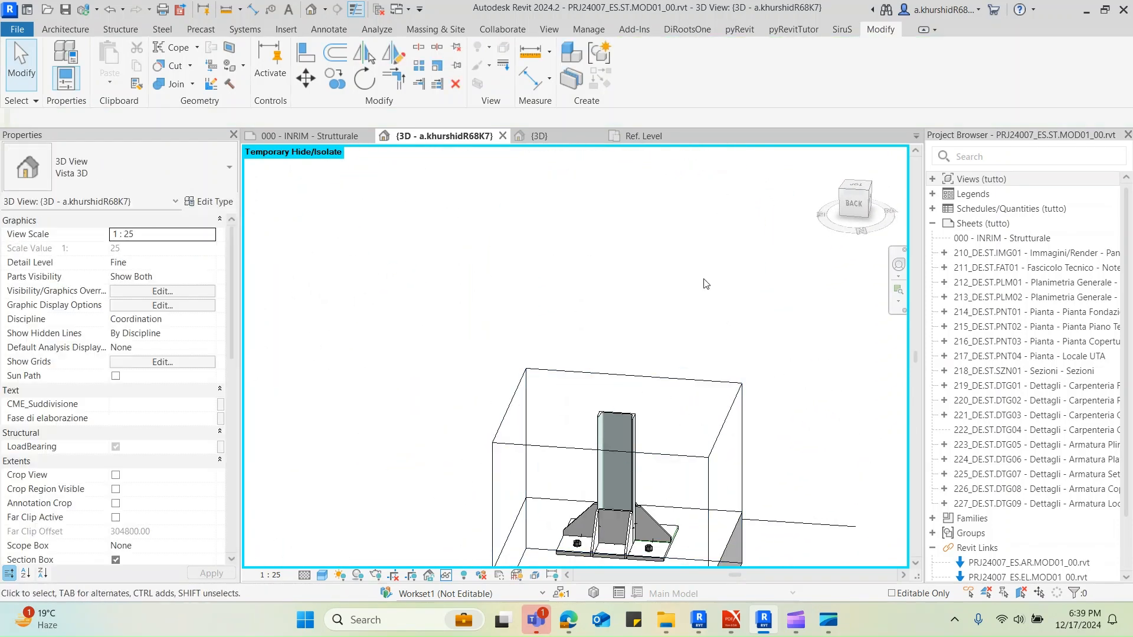
In the top view, move the flange stiffener from the middle of its outer end to the model lines' corner
shift+middle_drag(706, 284, 671, 352)
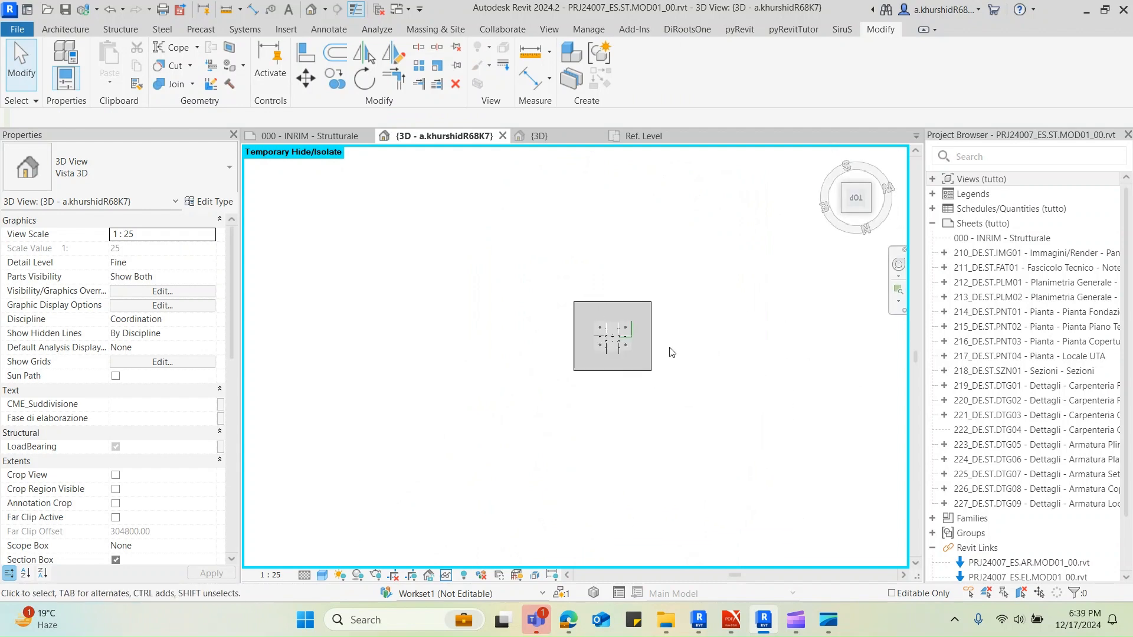
scroll(634, 342, up, 5)
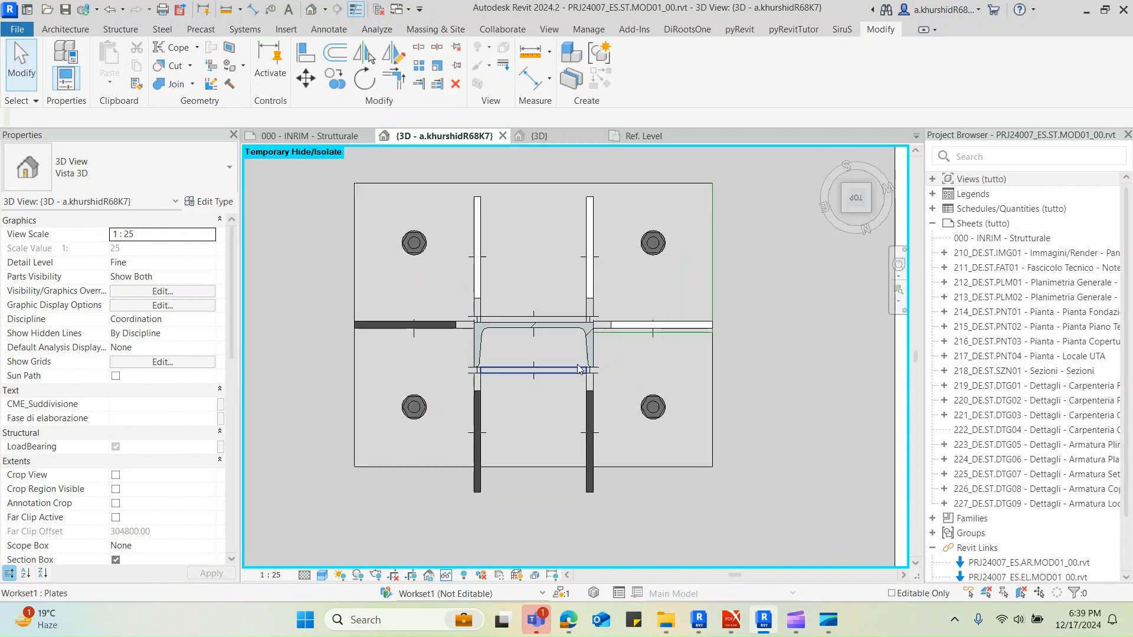
middle_drag(578, 369, 593, 361)
click(730, 285)
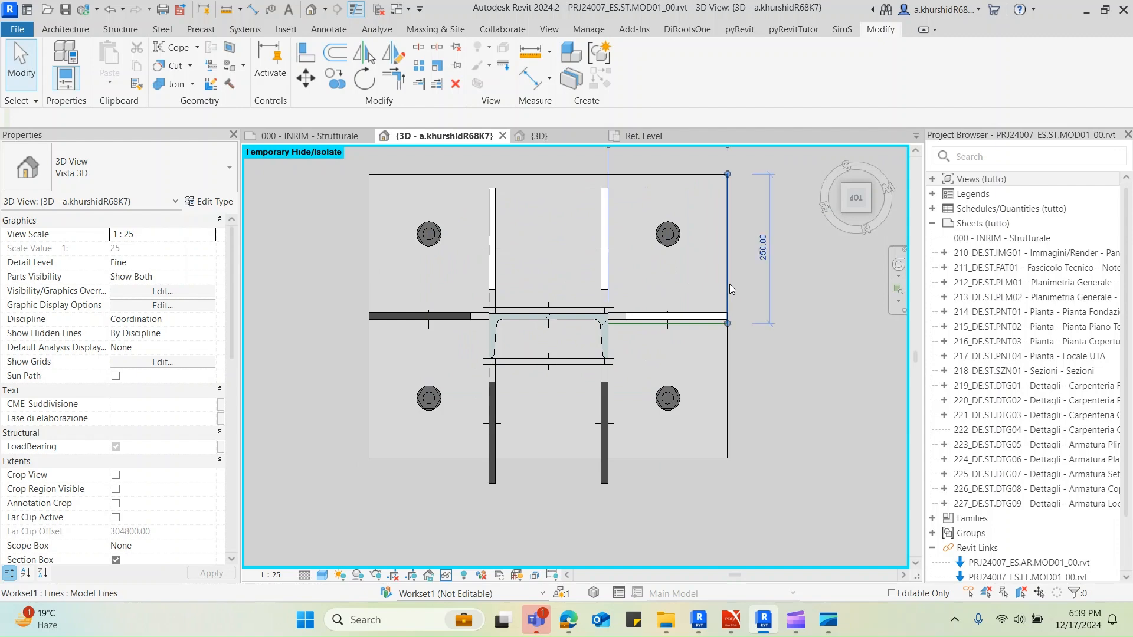
scroll(714, 318, up, 4)
click(718, 316)
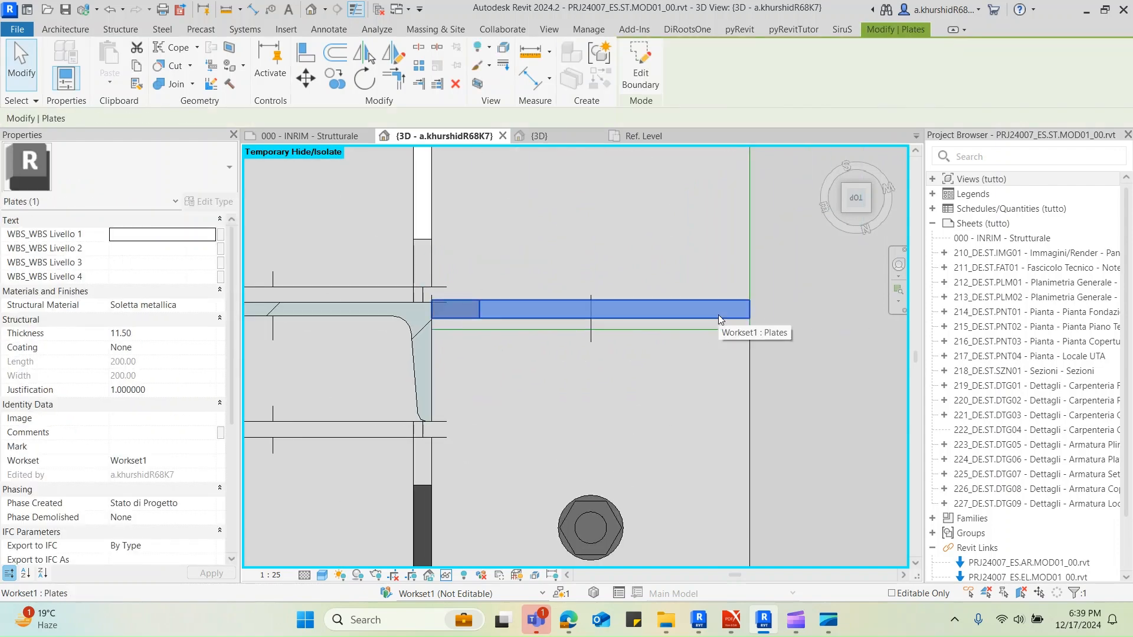
key(m)
key(v)
scroll(749, 309, up, 2)
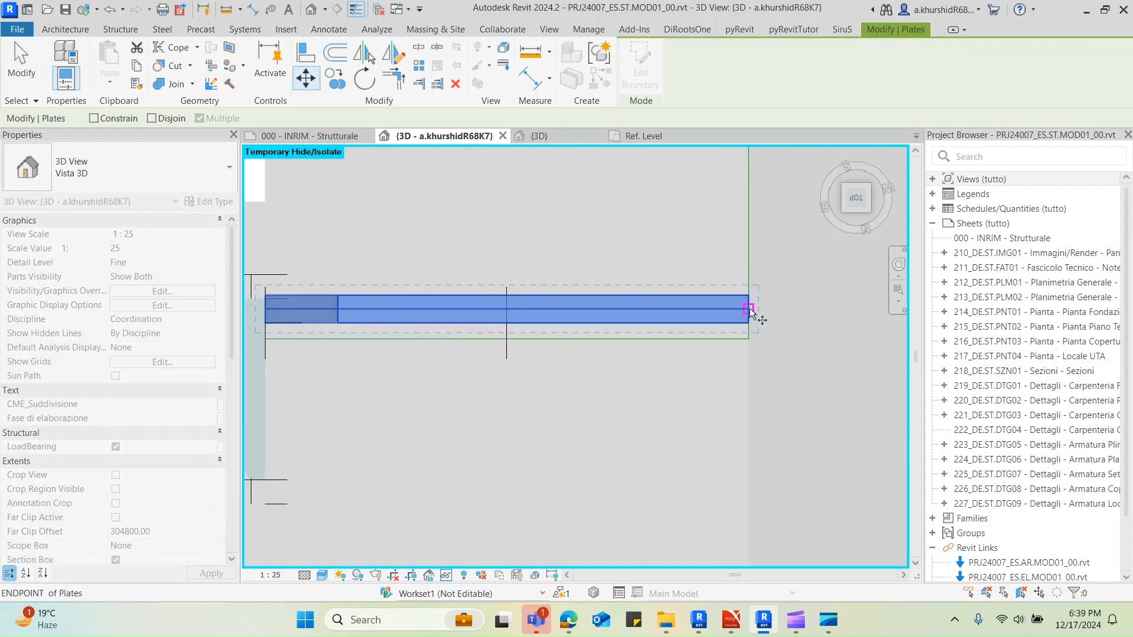
click(749, 308)
click(746, 335)
scroll(746, 330, down, 4)
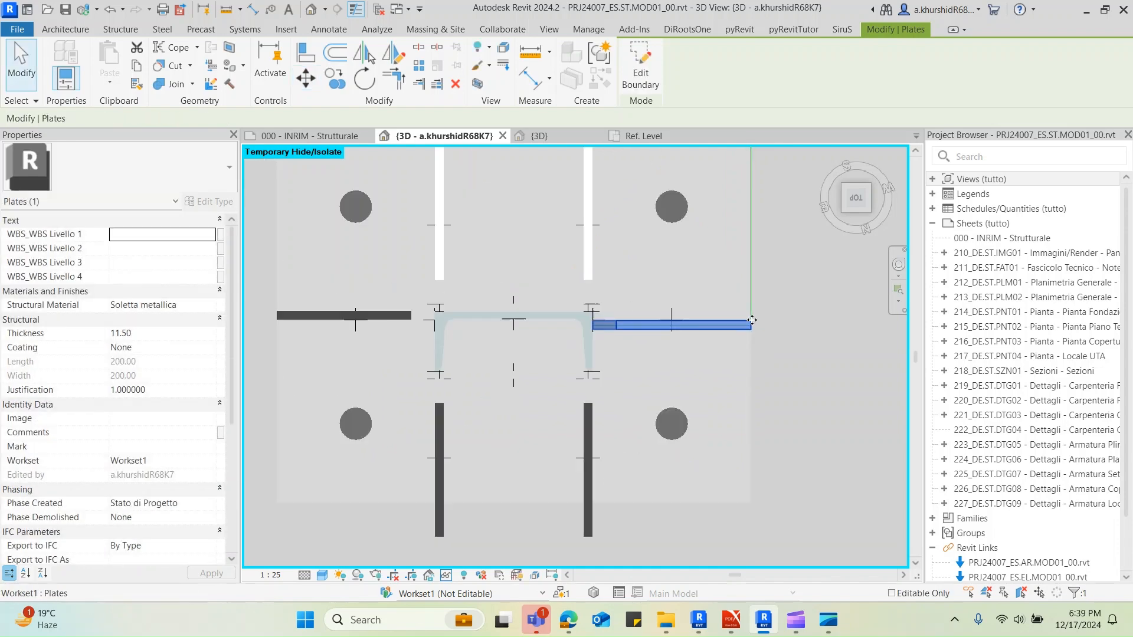
Align the opposite flange stiffener with the edge of the repositioned one
key(Escape)
key(a)
key(l)
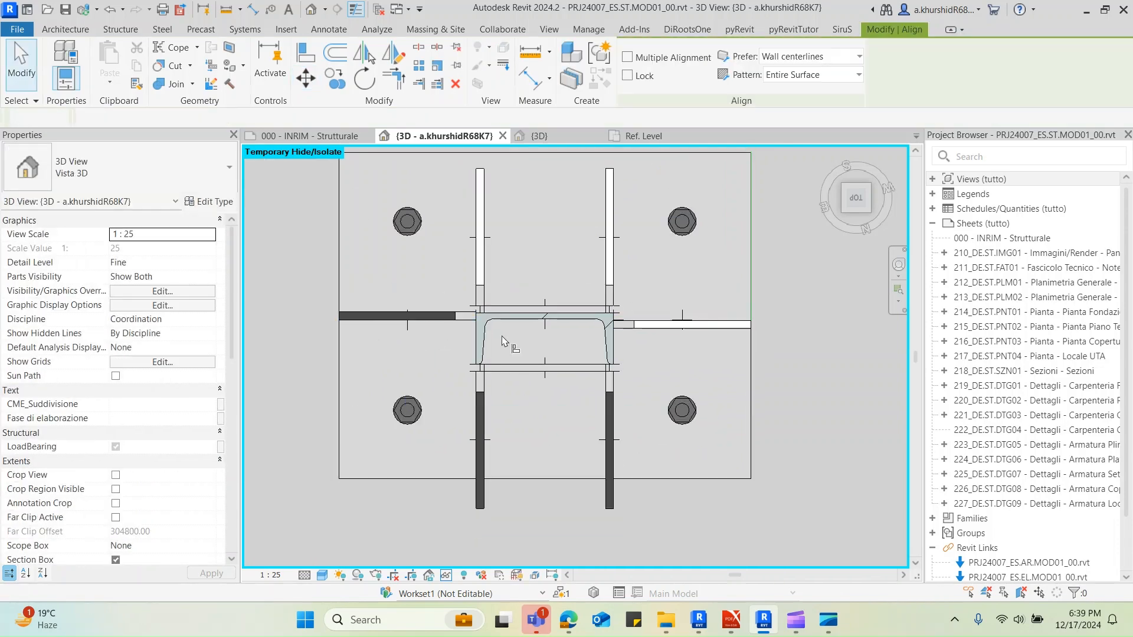
scroll(669, 323, up, 2)
click(669, 323)
click(322, 313)
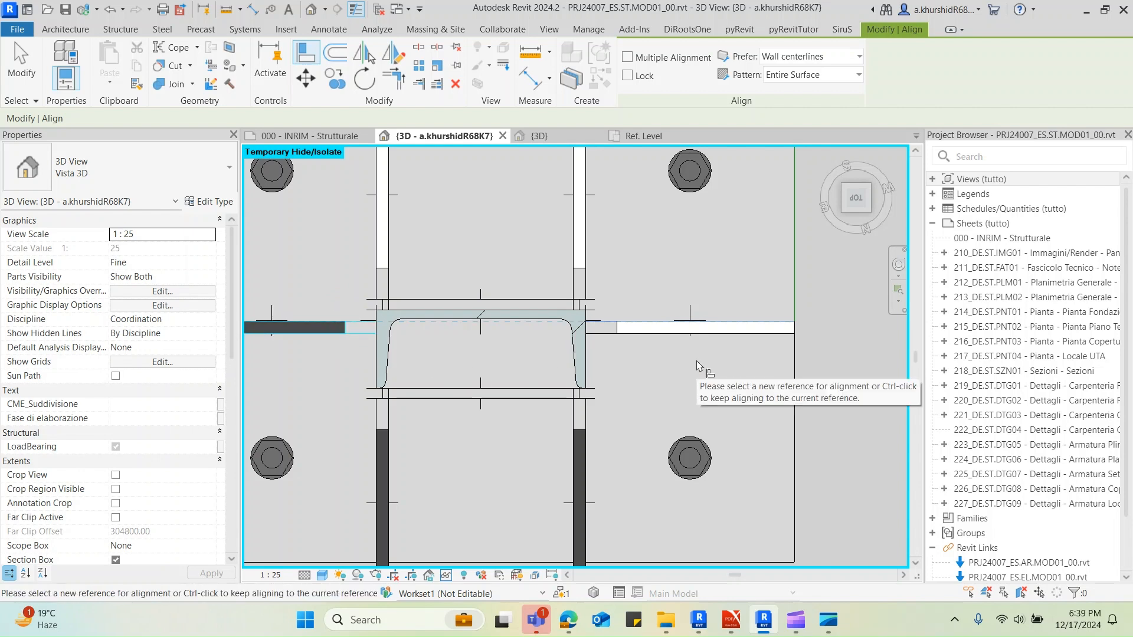
key(Escape)
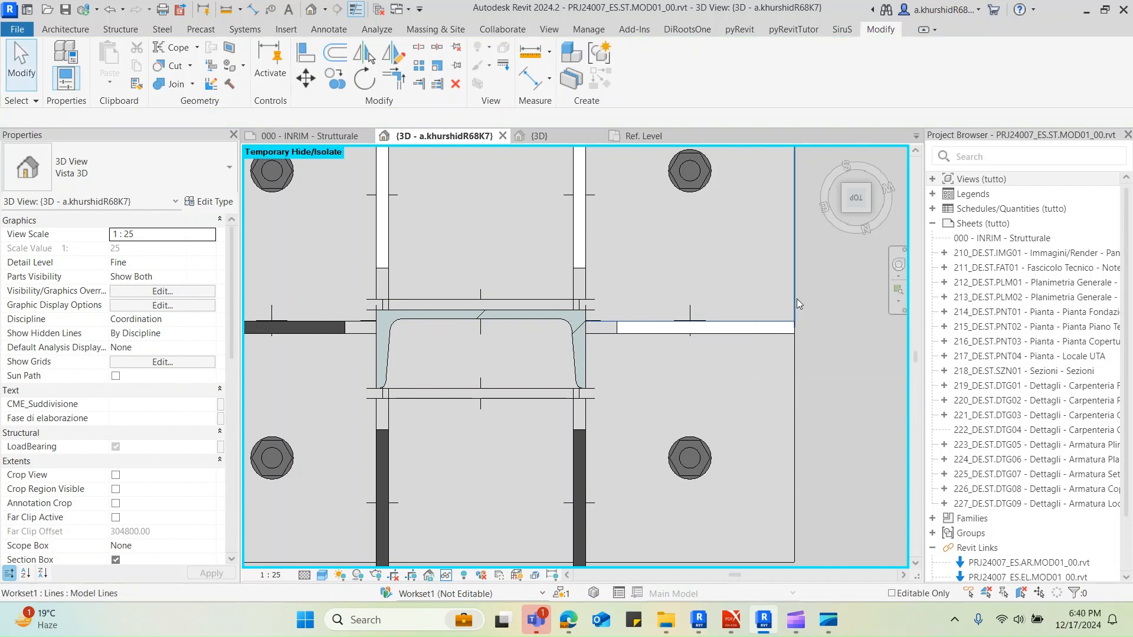
click(797, 299)
scroll(795, 298, down, 2)
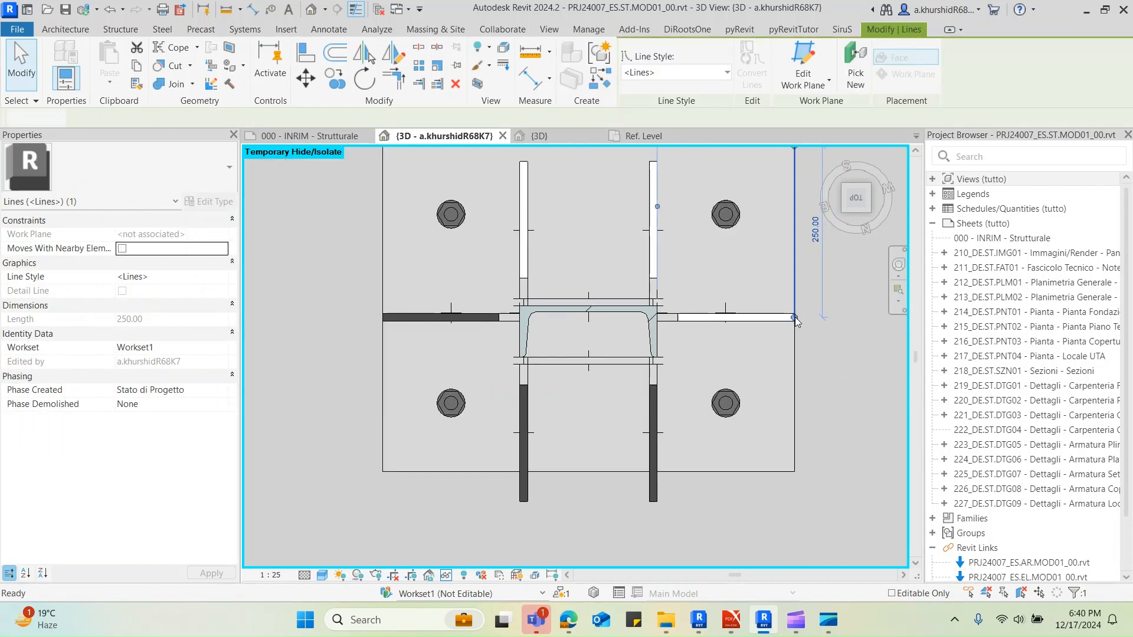
key(l)
key(i)
click(794, 318)
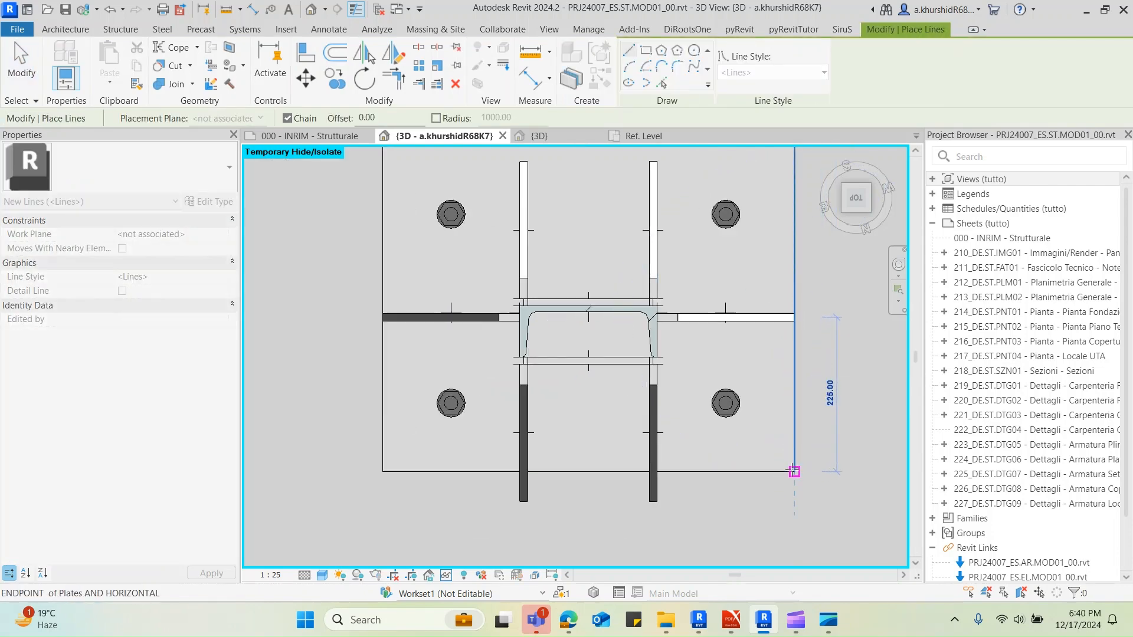
key(Escape)
key(Escape)
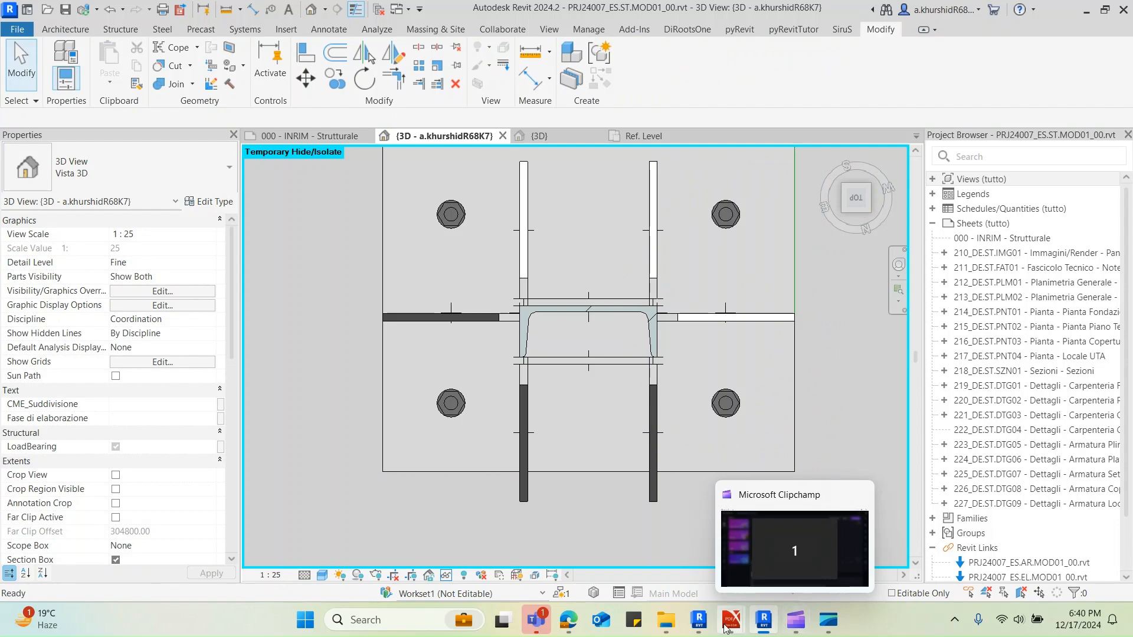
Switch to the nodes sketch PDF and examine the 600 x 475 base plate drawing for the stiffener positions, then return to Revit
mouse_move(730, 624)
click(581, 579)
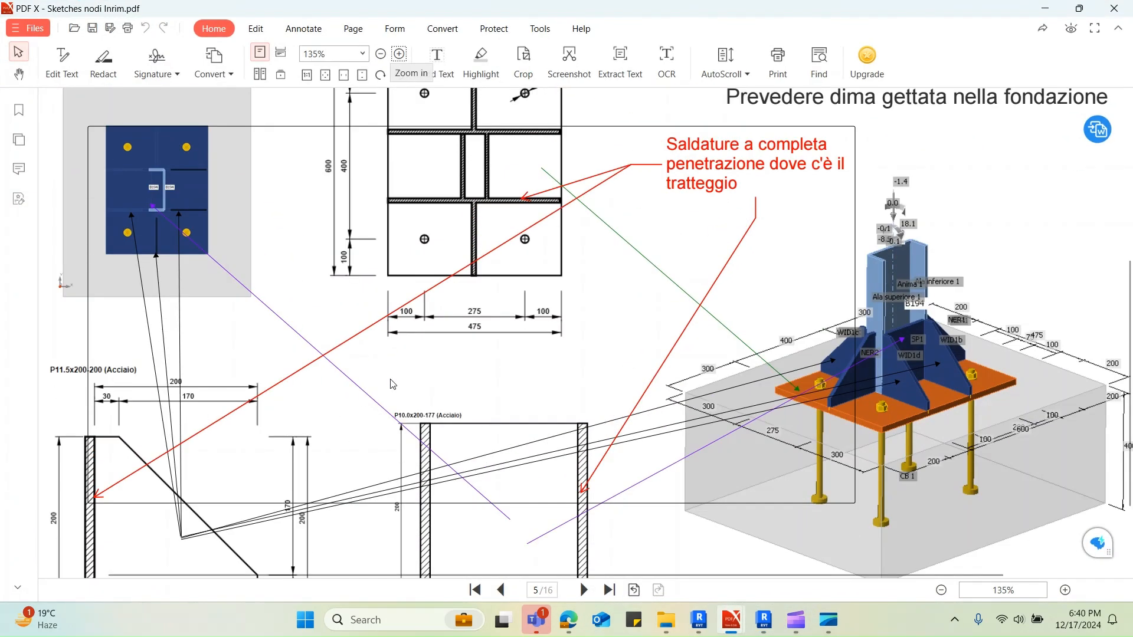
scroll(393, 385, up, 3)
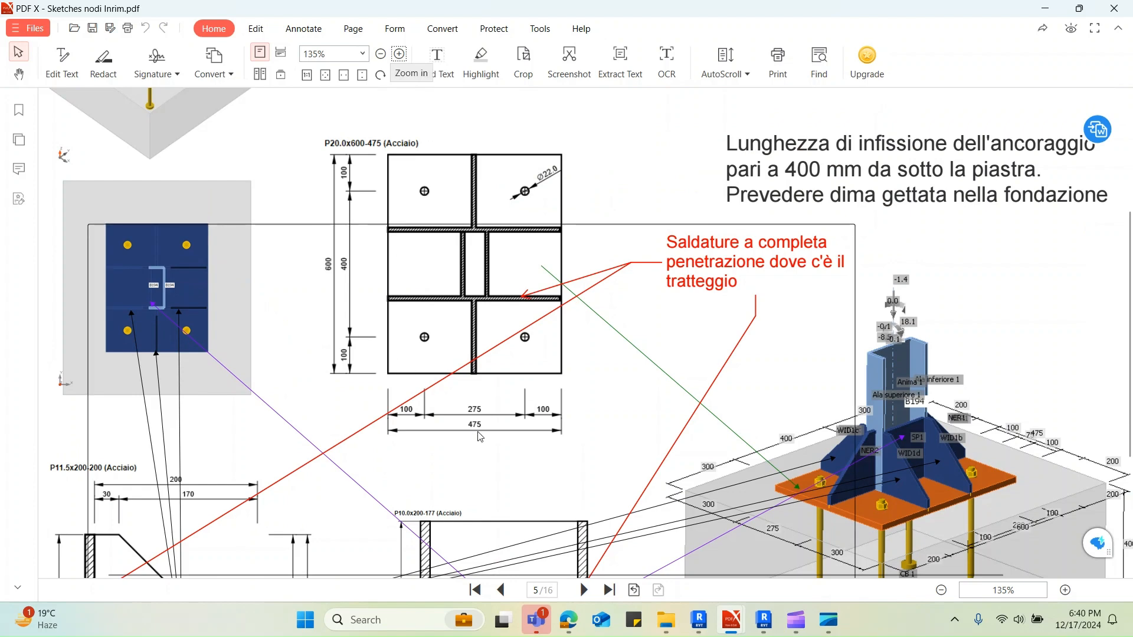
click(1044, 12)
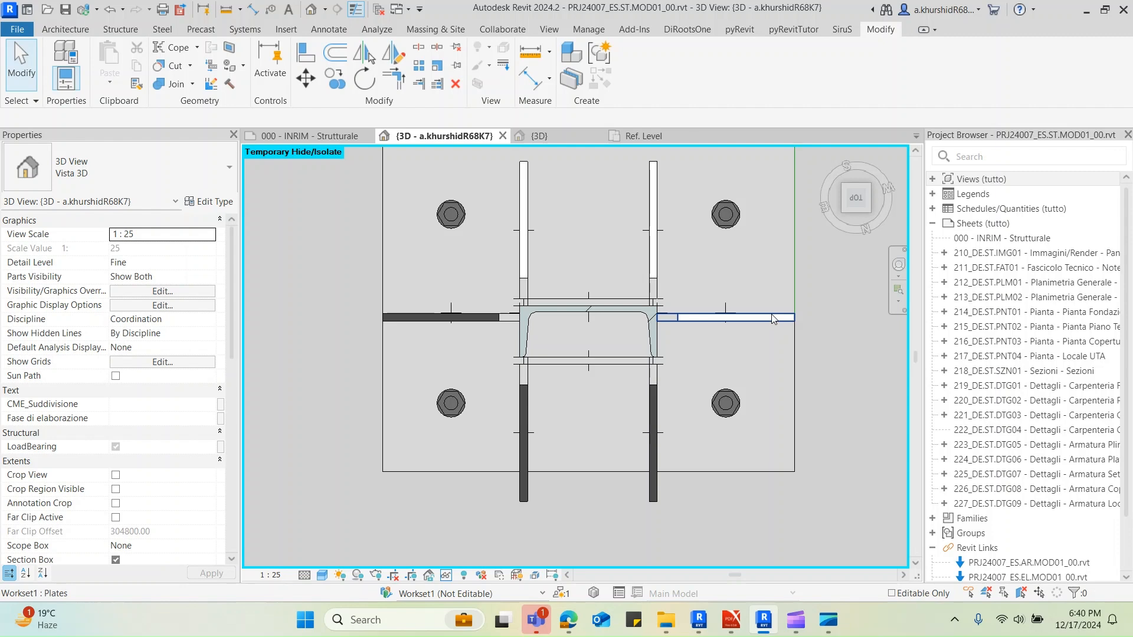
Undo the stiffener alignment, the stiffener move and the section box crop
mouse_move(778, 370)
shift+middle_down()
mouse_move(725, 319)
mouse_move(758, 375)
shift+middle_up()
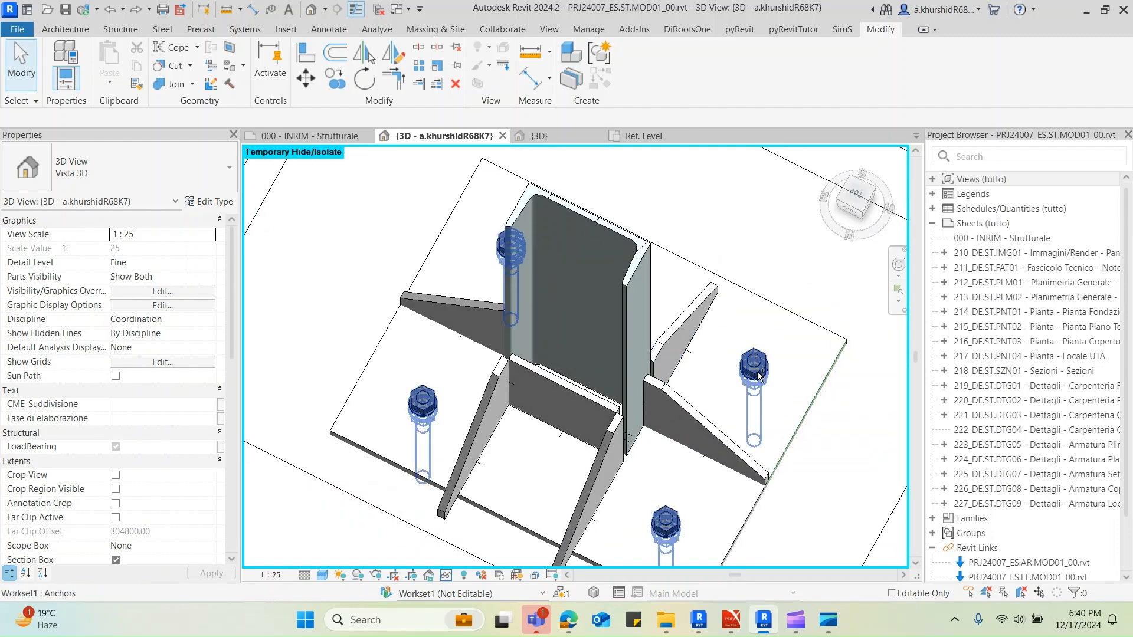
scroll(761, 376, up, 3)
scroll(760, 377, up, 3)
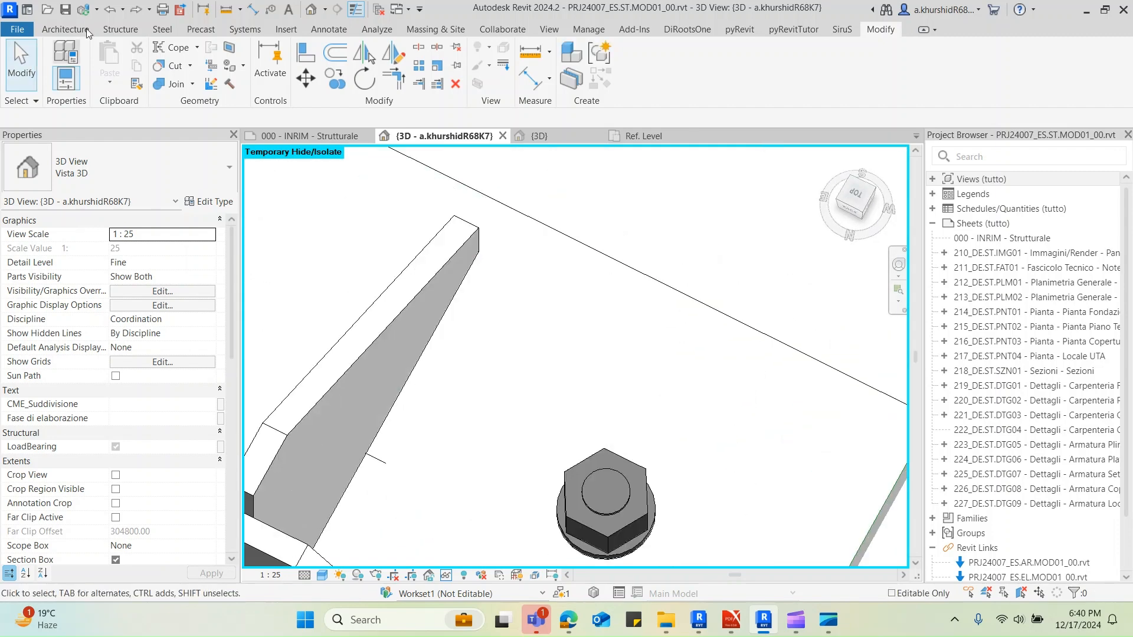
click(123, 9)
click(139, 33)
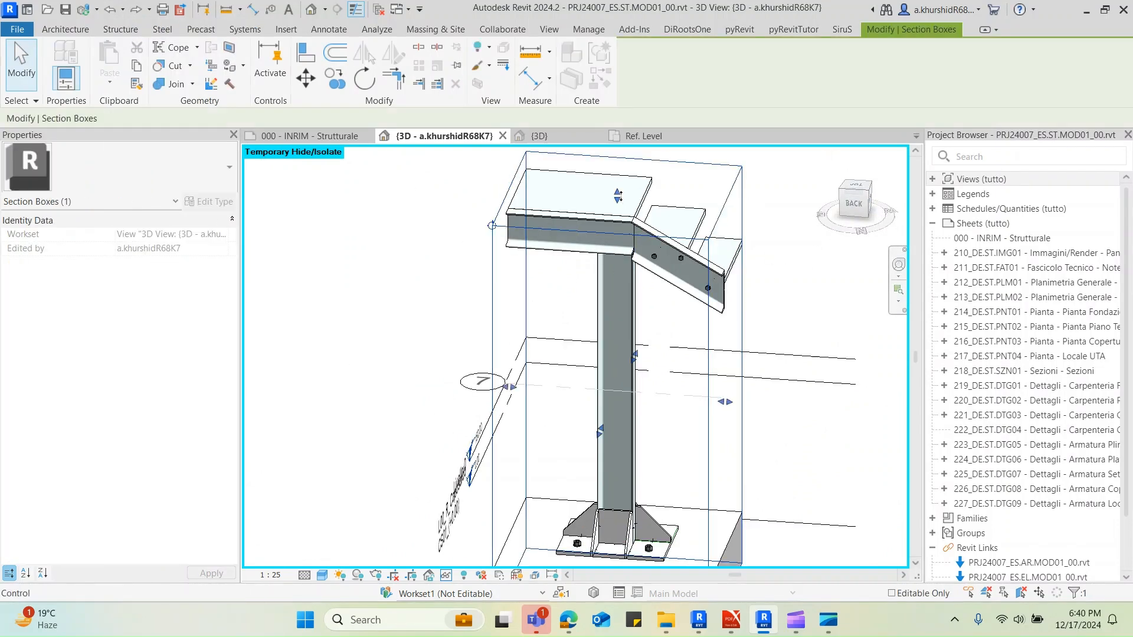
Lower the section box's top face below the beams and view the base plate from the top
drag(616, 195, 617, 317)
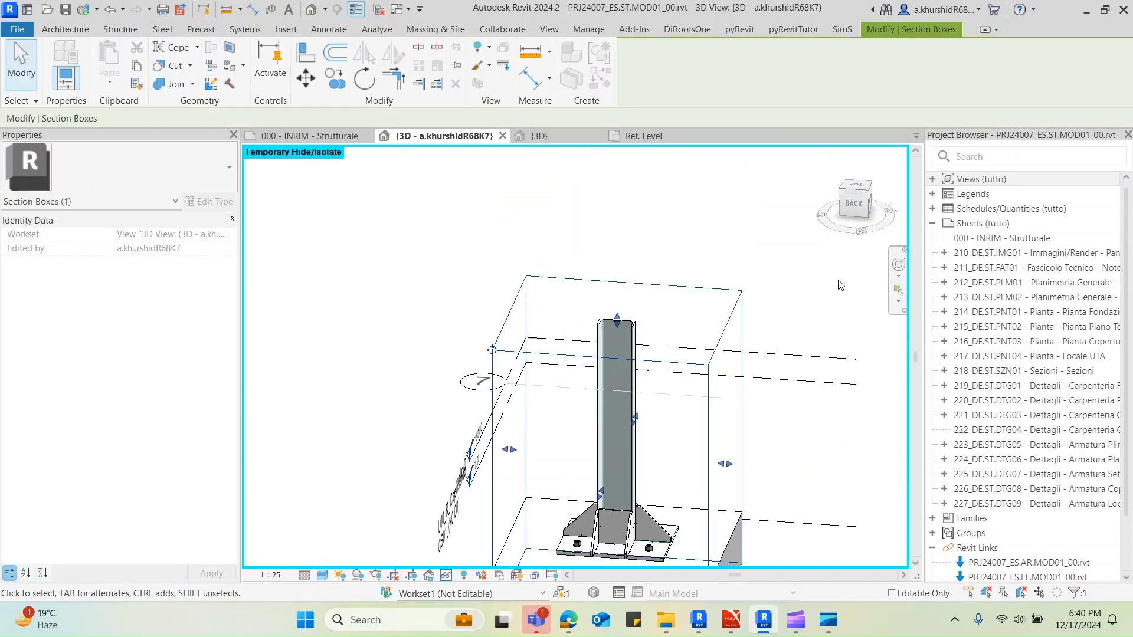
click(856, 186)
click(696, 311)
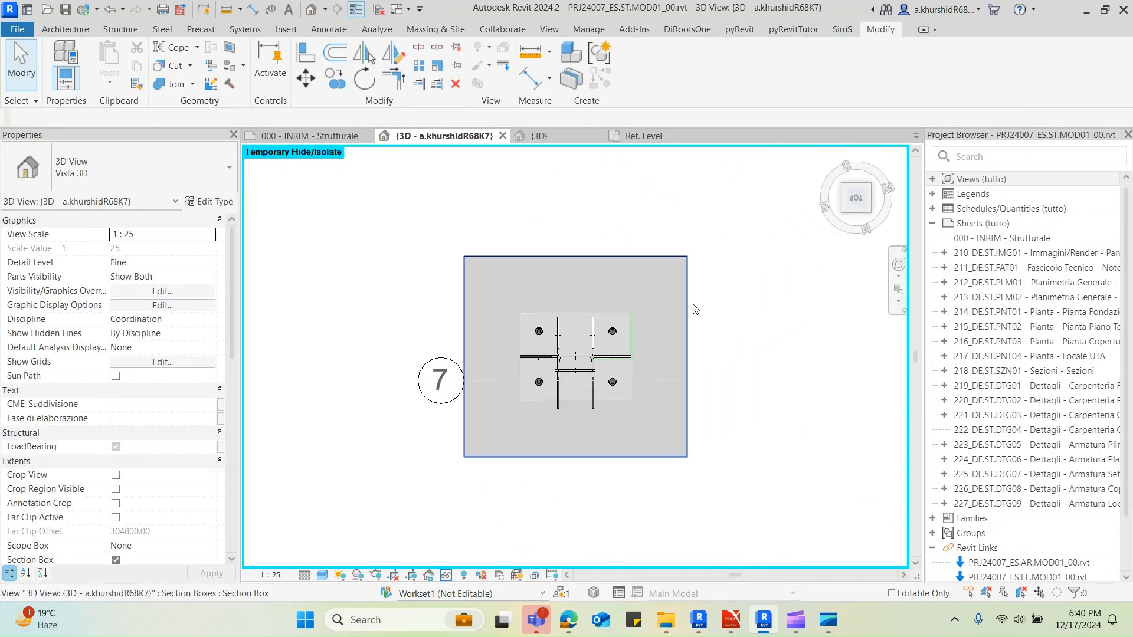
Extend the 250 mm model line to the base plate's far corner and delete the perpendicular 200 mm line
click(630, 338)
scroll(619, 395, up, 5)
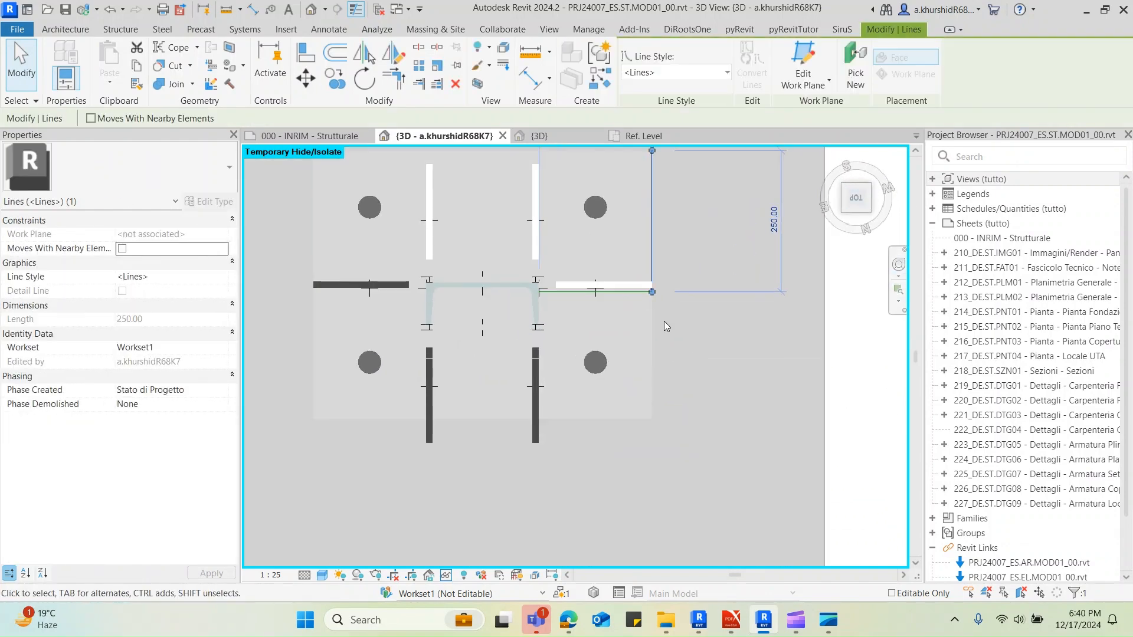
drag(652, 292, 666, 429)
click(672, 371)
click(632, 297)
key(Delete)
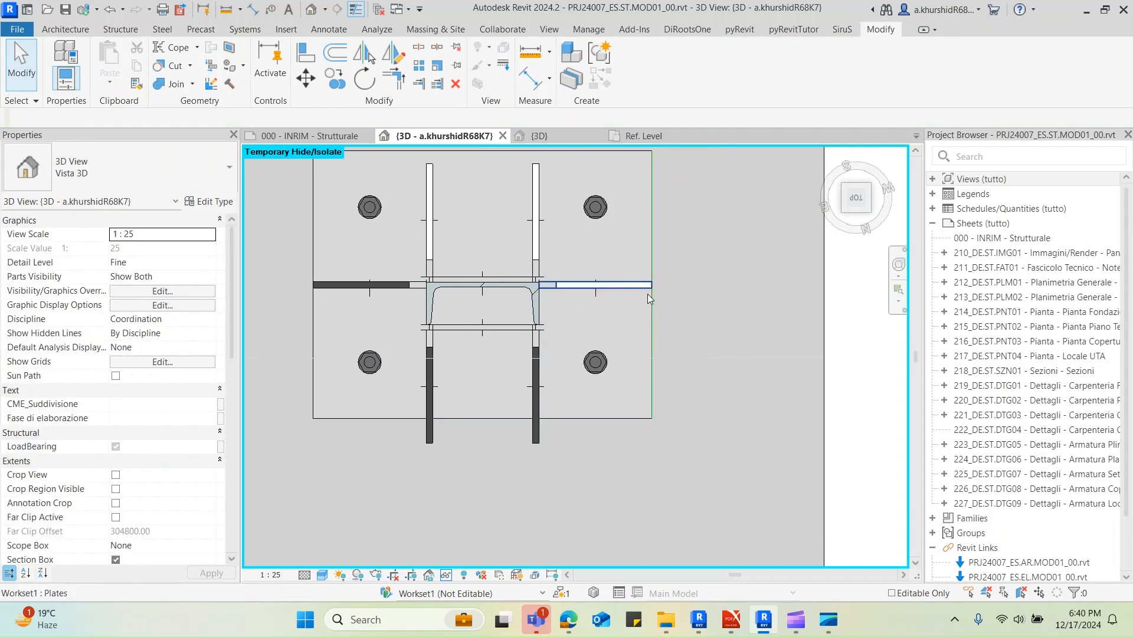
Draw a perpendicular model line about 560 mm long from the column face outward across the extended edge line
click(652, 309)
key(c)
key(s)
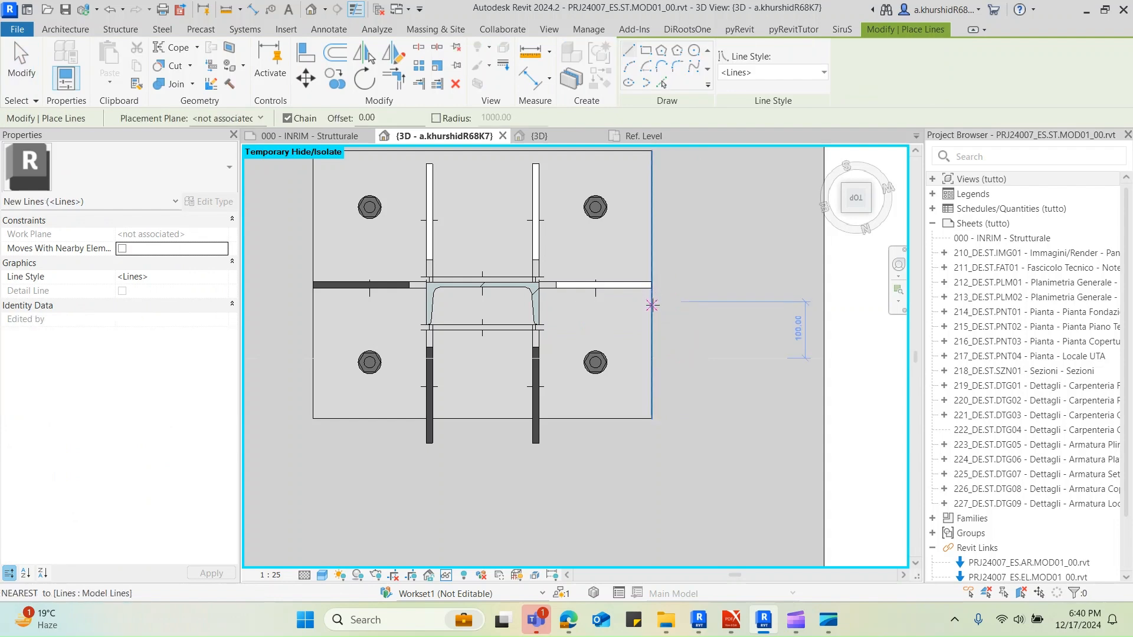
click(539, 304)
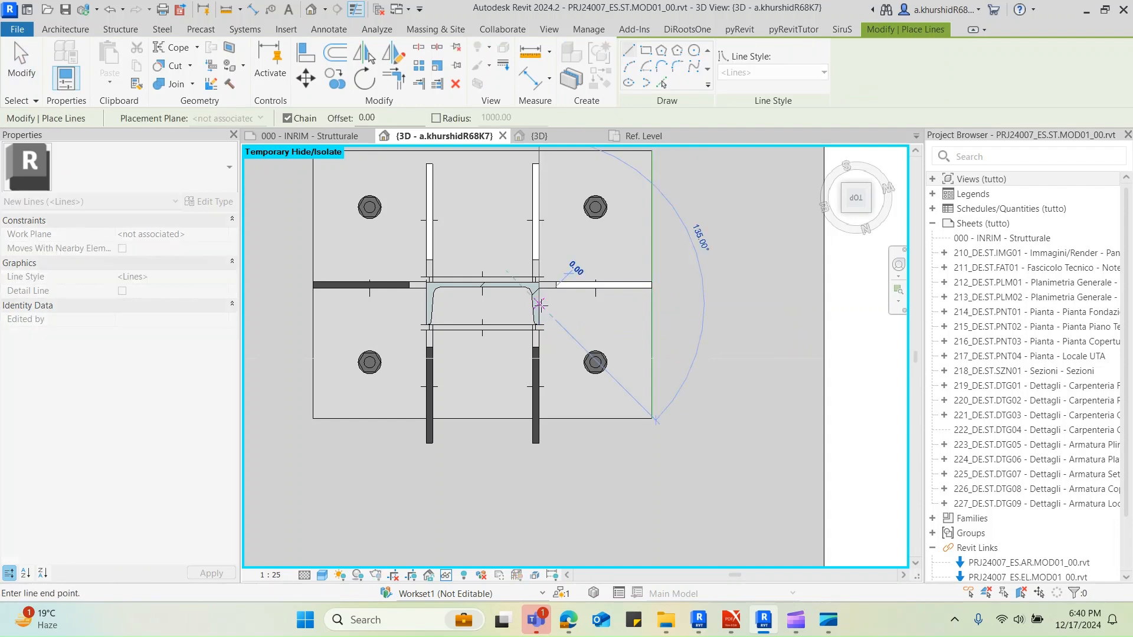
click(849, 304)
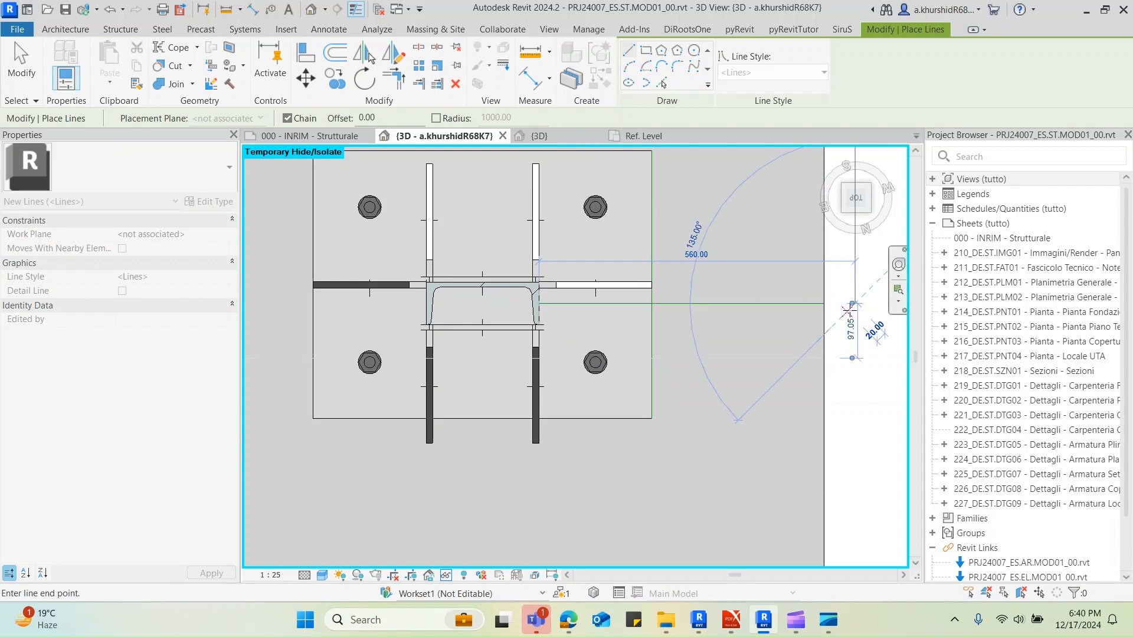
key(Escape)
key(Escape)
Move the flange stiffener from the middle of its outer end to the intersection of the two model lines
click(622, 292)
scroll(622, 292, up, 3)
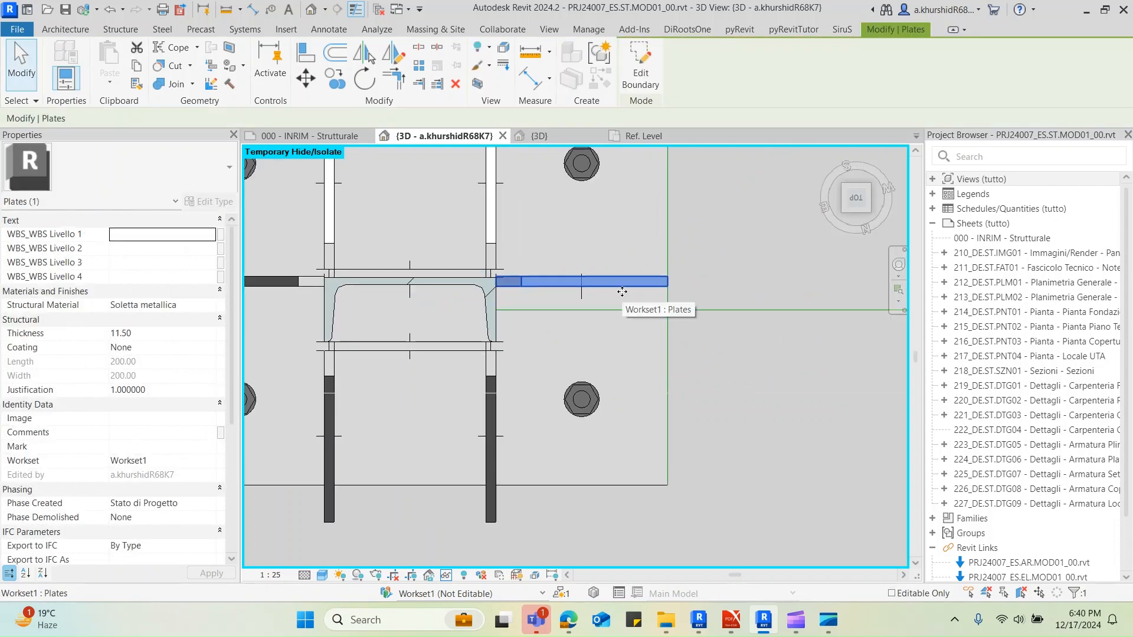
scroll(662, 304, up, 4)
key(m)
key(v)
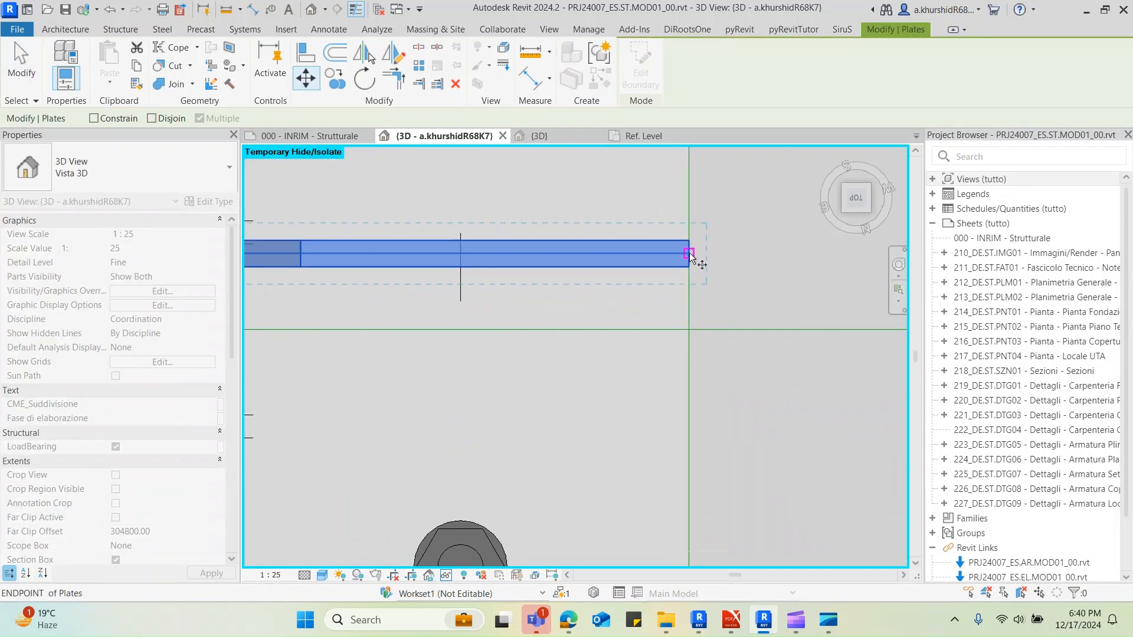
click(689, 254)
click(691, 311)
scroll(784, 328, down, 5)
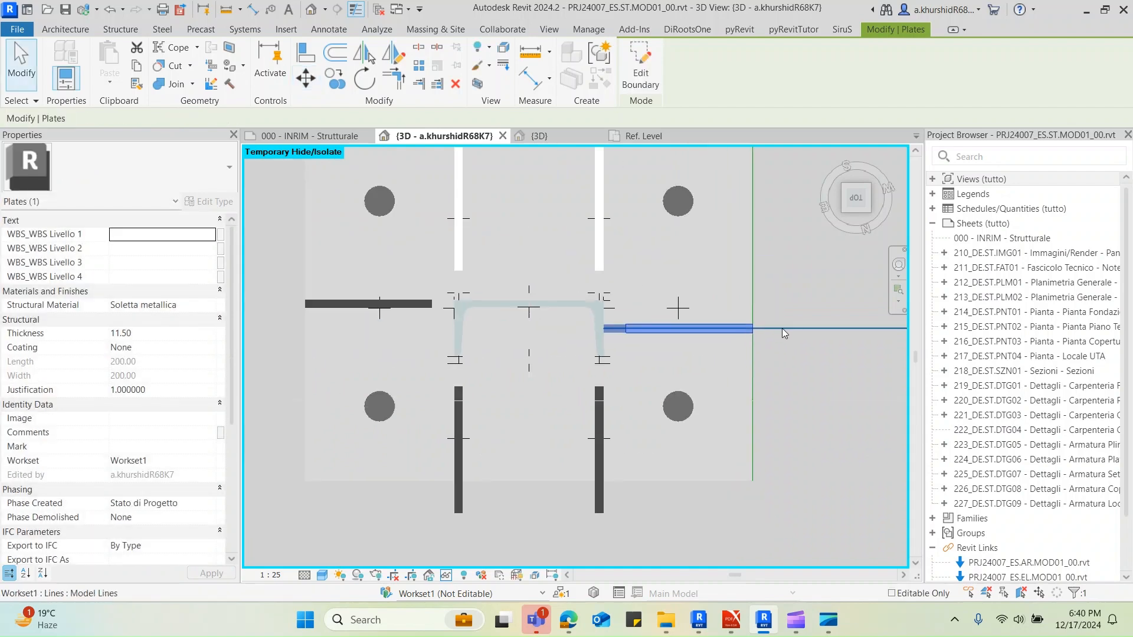
Align the flange stiffener on the column's opposite side with the edge of the repositioned flange stiffener
key(Escape)
key(a)
key(l)
click(756, 328)
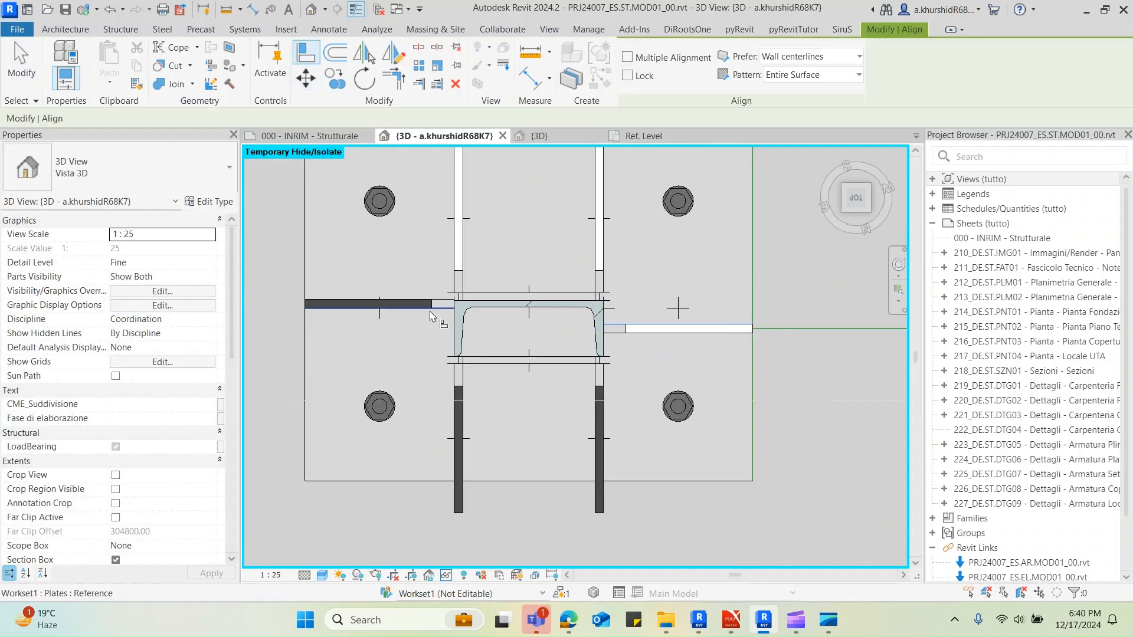
click(411, 303)
key(Escape)
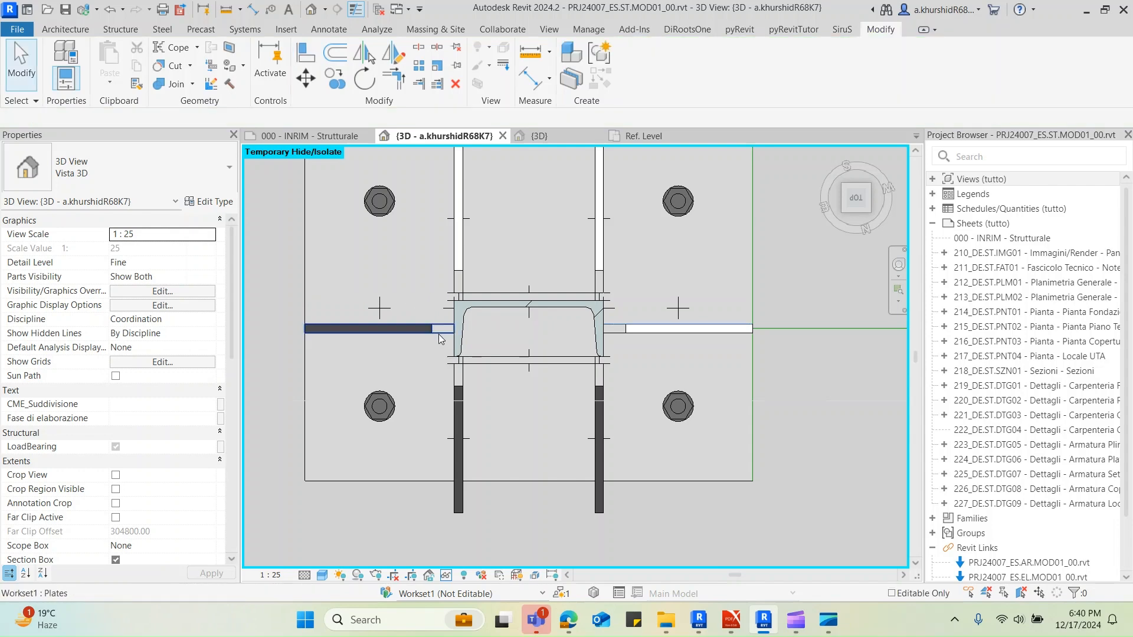
Move the stiffener below the flange tip nearest the model lines from its inner-end corner to the tip of the UPN200 flange
click(601, 381)
scroll(603, 381, up, 2)
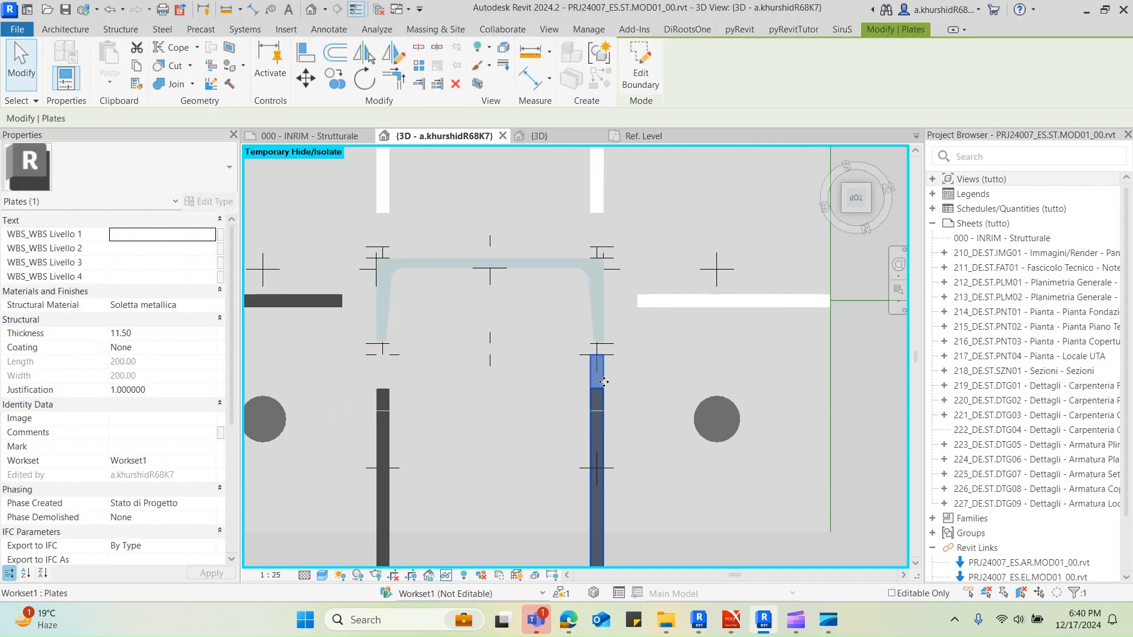
key(m)
key(v)
scroll(603, 370, up, 4)
click(595, 330)
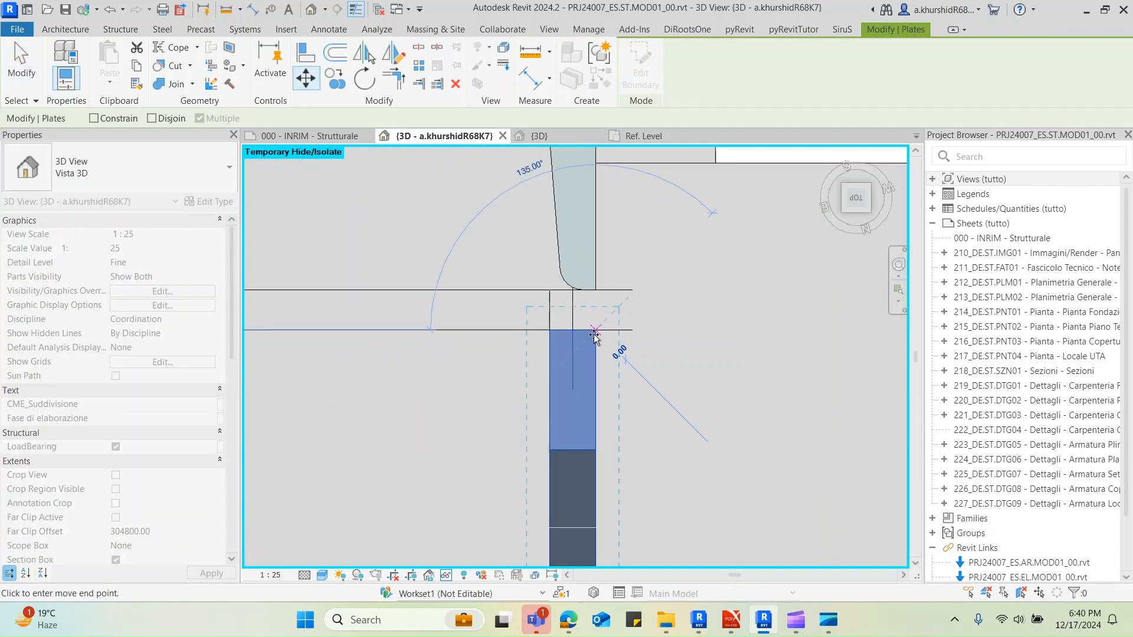
click(595, 289)
scroll(649, 331, down, 4)
key(Escape)
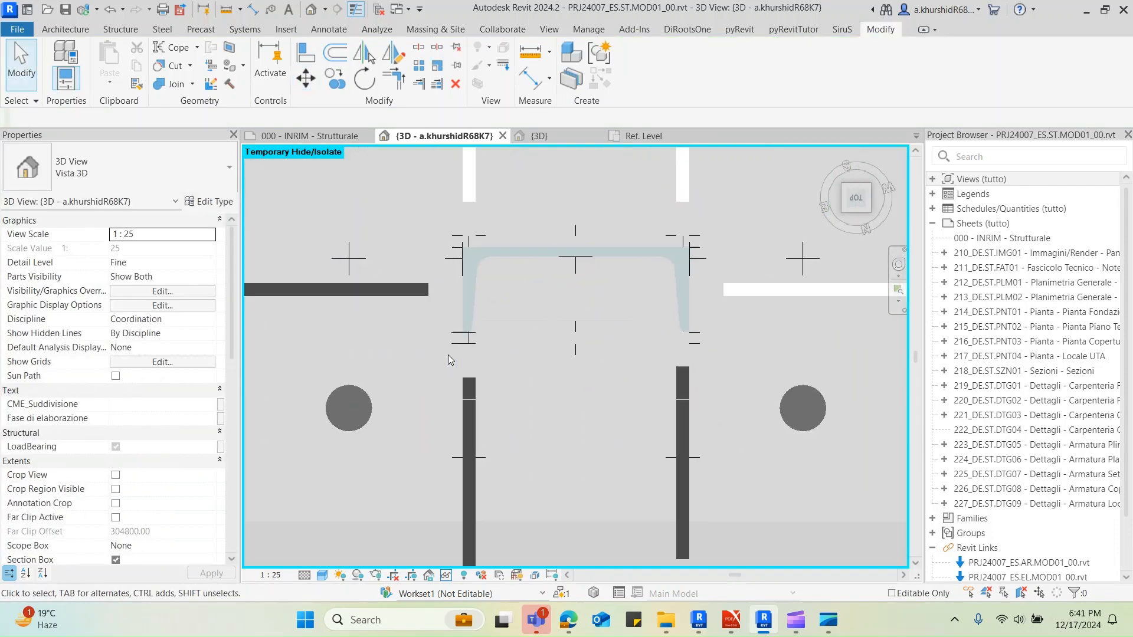
Move the stiffener below the other flange tip from its end corner up against the tip of that UPN200 flange
click(474, 353)
key(m)
key(v)
scroll(475, 348, up, 4)
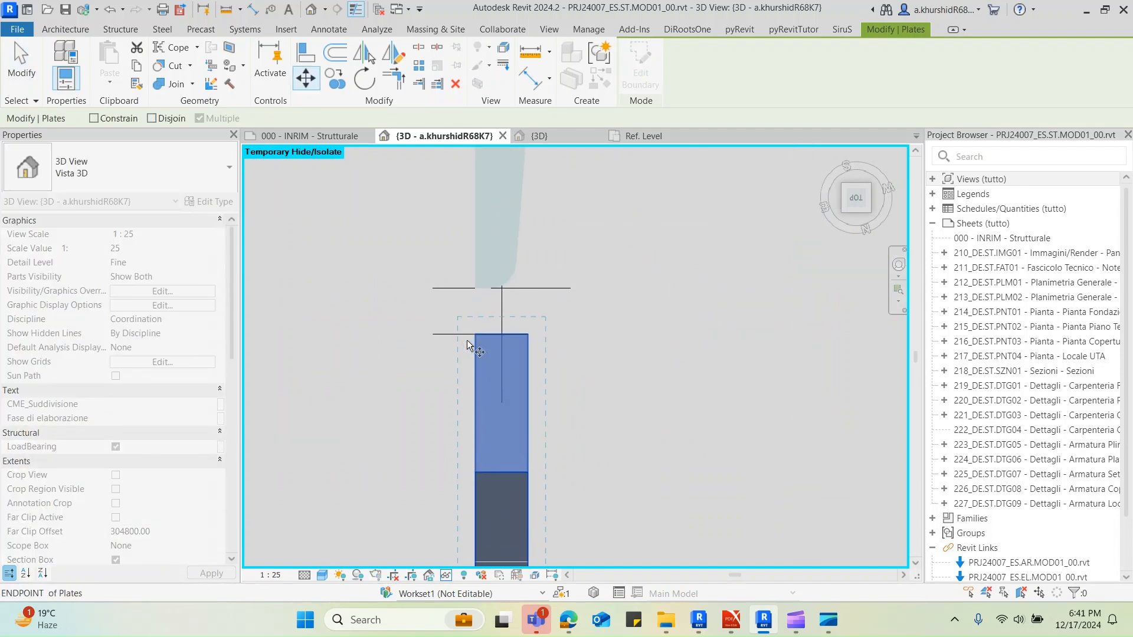
click(474, 335)
click(476, 289)
scroll(476, 288, down, 4)
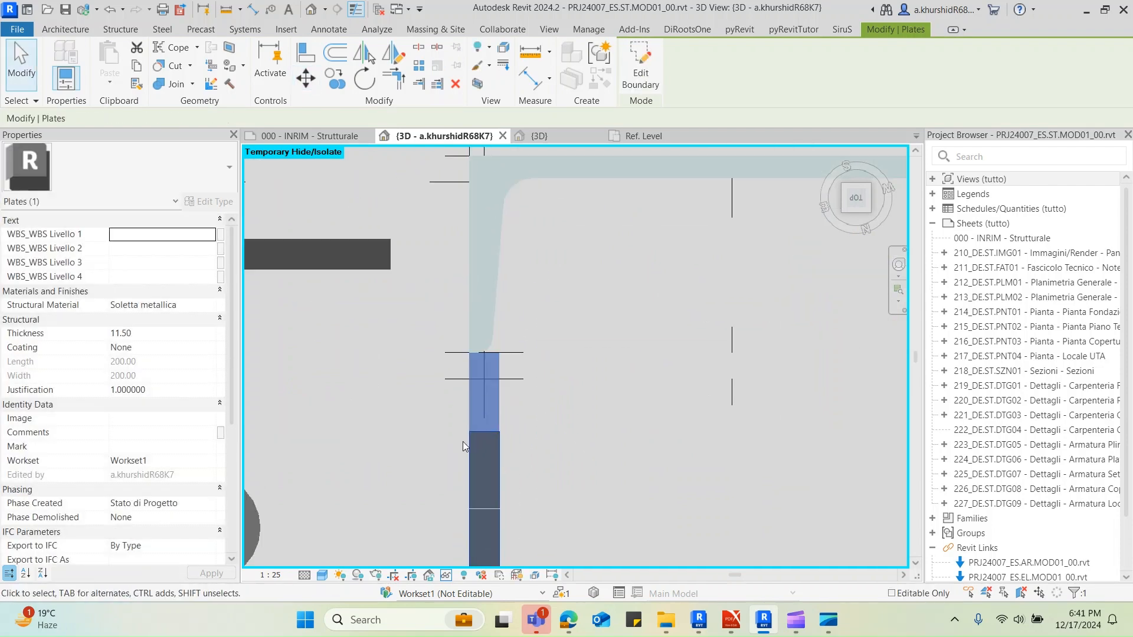
key(Escape)
Move both stiffeners on the web side together 10 mm toward the column, from their end corner to the UPN200 web's outer corner
click(490, 274)
scroll(476, 327, up, 6)
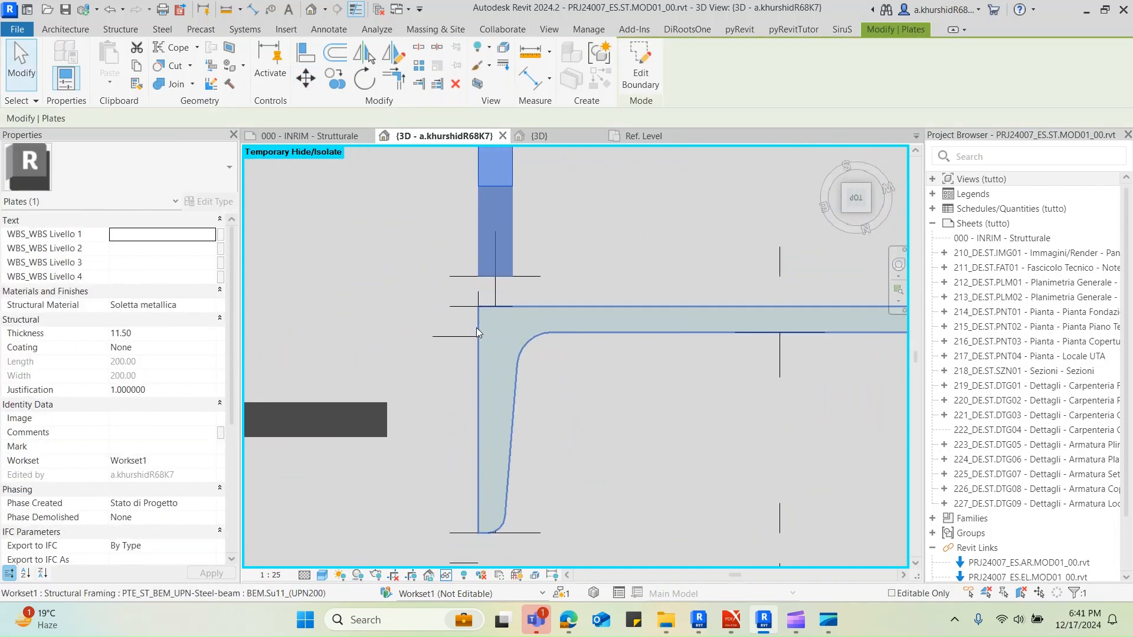
scroll(476, 328, down, 3)
ctrl+click(788, 250)
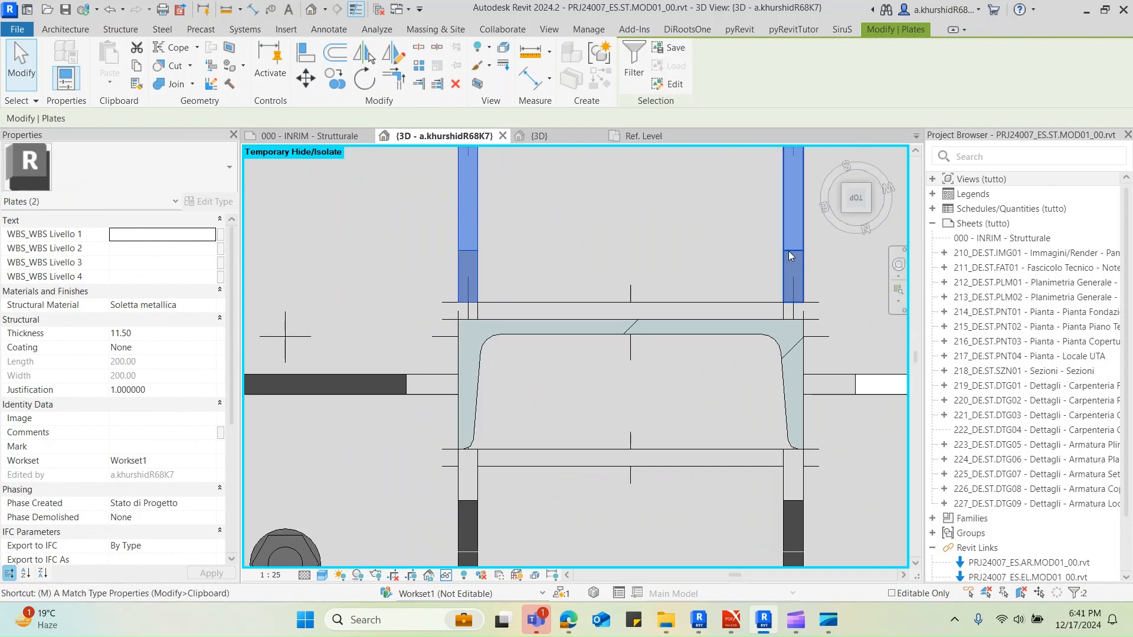
key(v)
scroll(791, 253, up, 5)
click(796, 324)
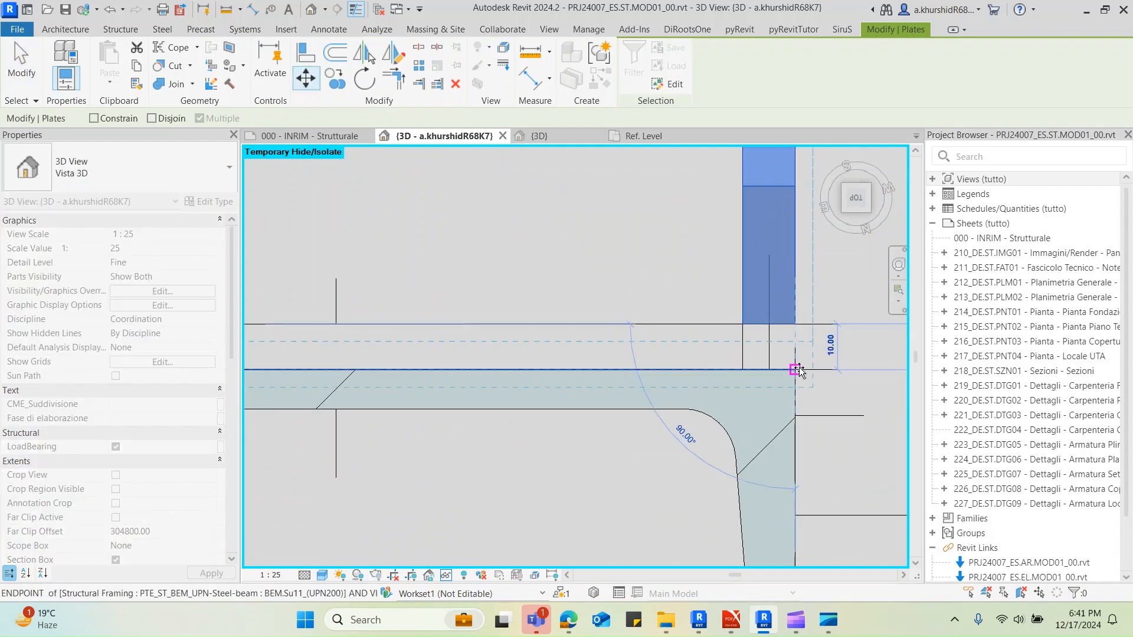
click(798, 370)
scroll(637, 351, down, 6)
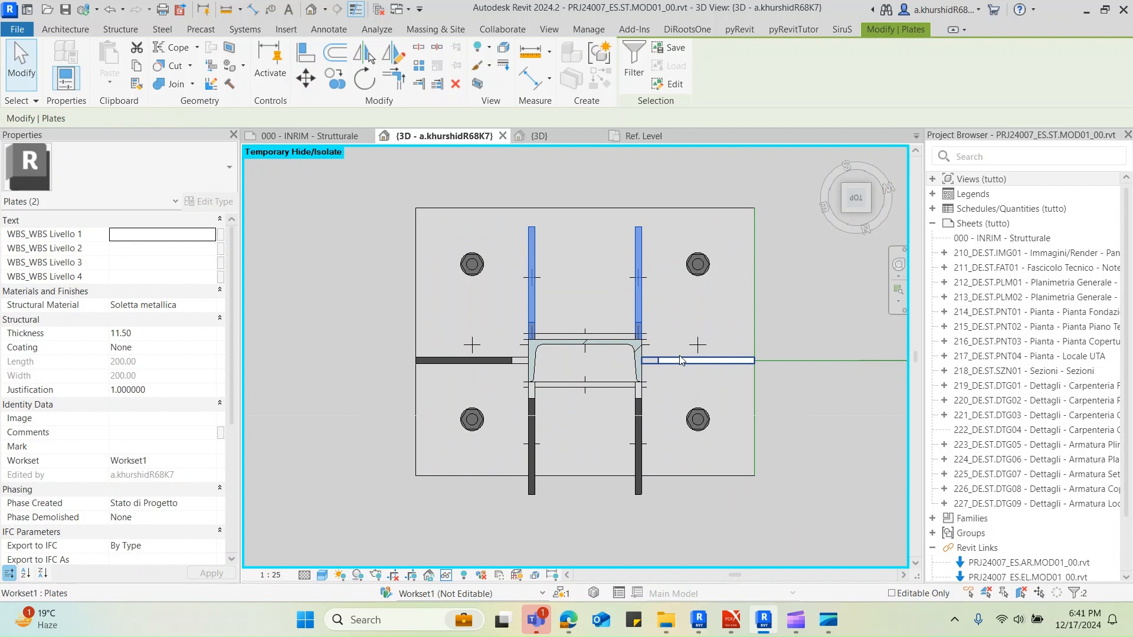
Draw a model line from the midpoint of the base plate's 475 mm edge line and stretch it across the plate to 760 mm long
key(Escape)
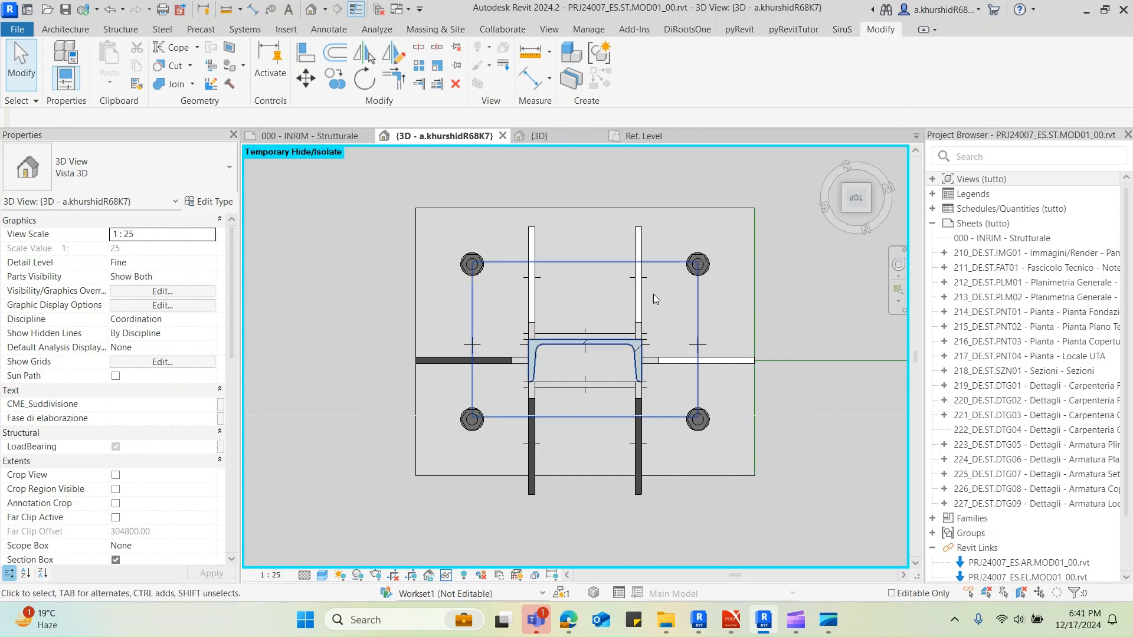
click(755, 327)
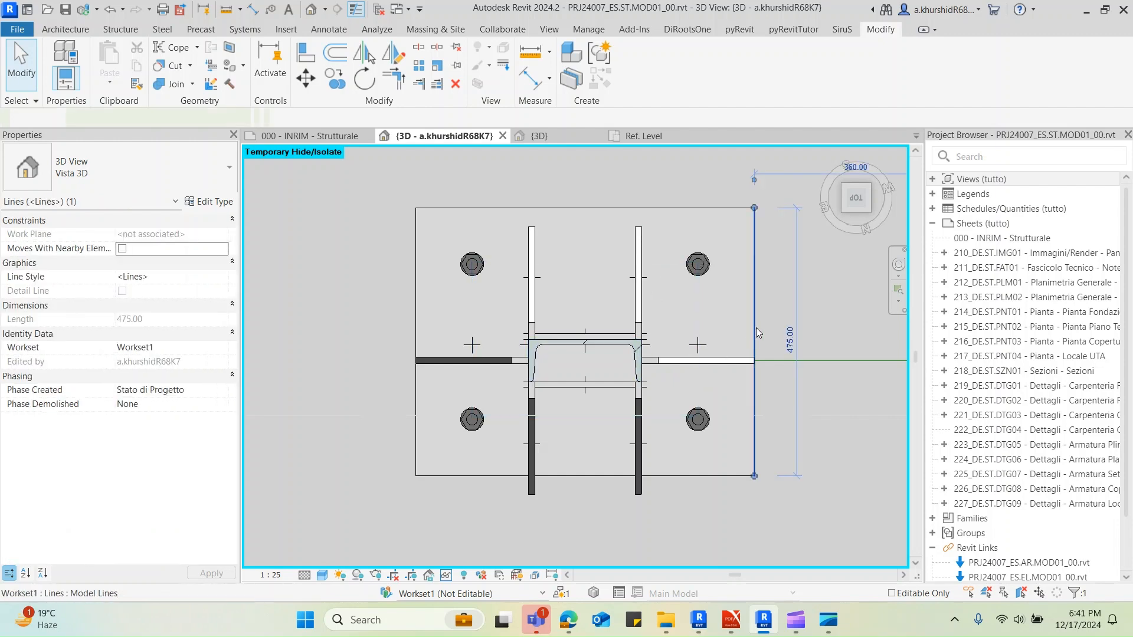
key(c)
key(s)
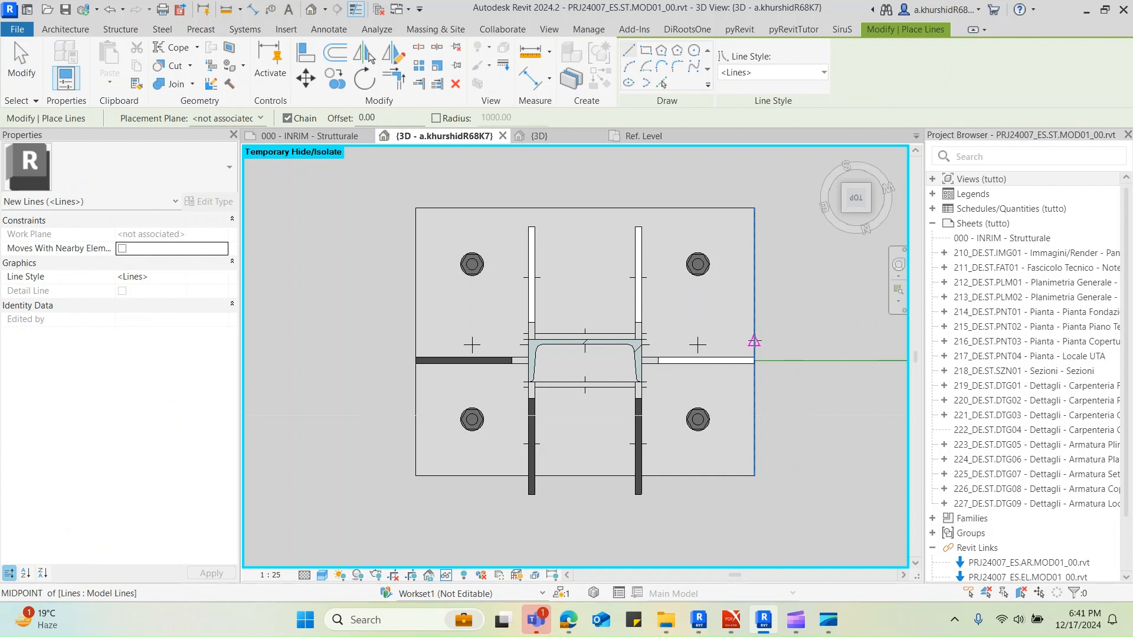
click(755, 341)
click(799, 342)
key(Escape)
key(Escape)
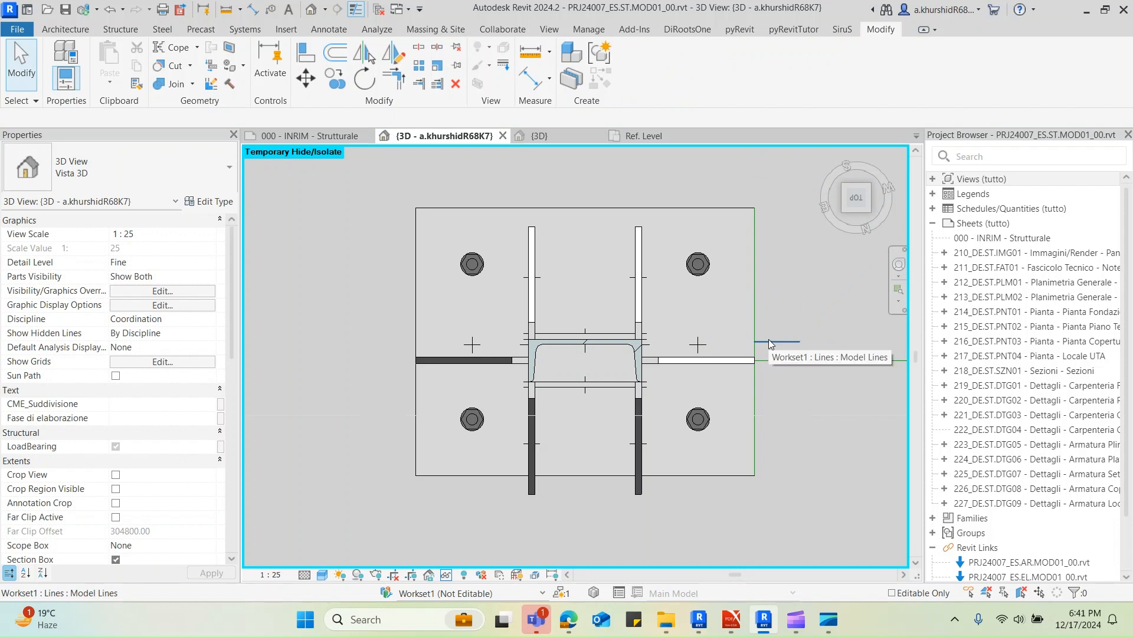
click(768, 340)
drag(750, 341, 371, 347)
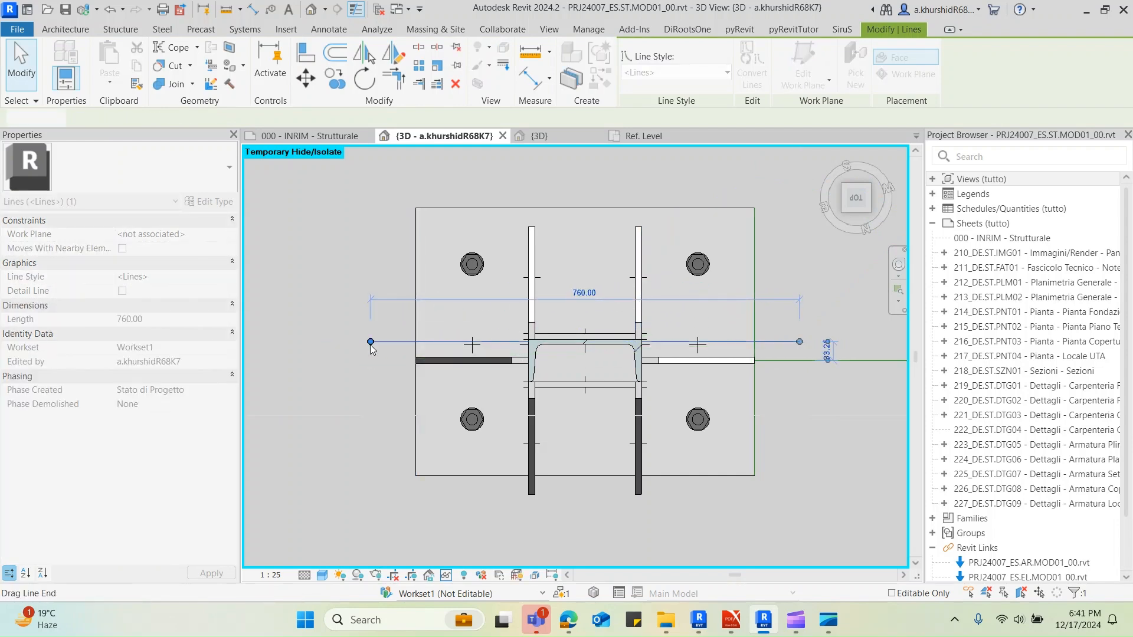
click(385, 338)
Select the anchors, the base plate, all the stiffeners and the plate between the flange tips together
click(426, 319)
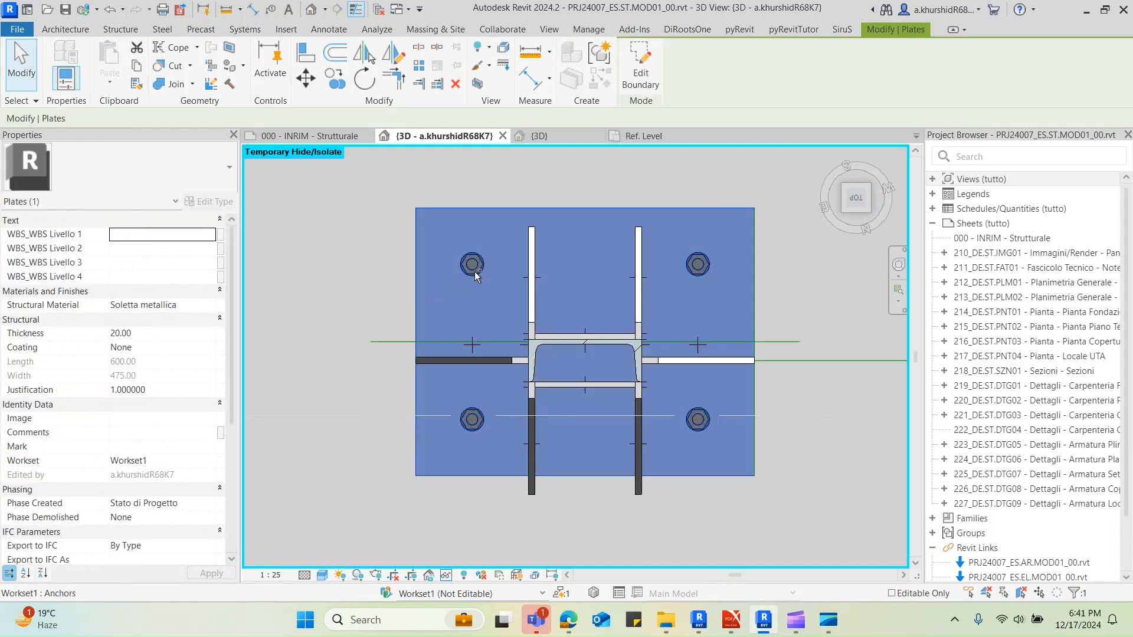
shift+middle_drag(482, 270, 501, 344)
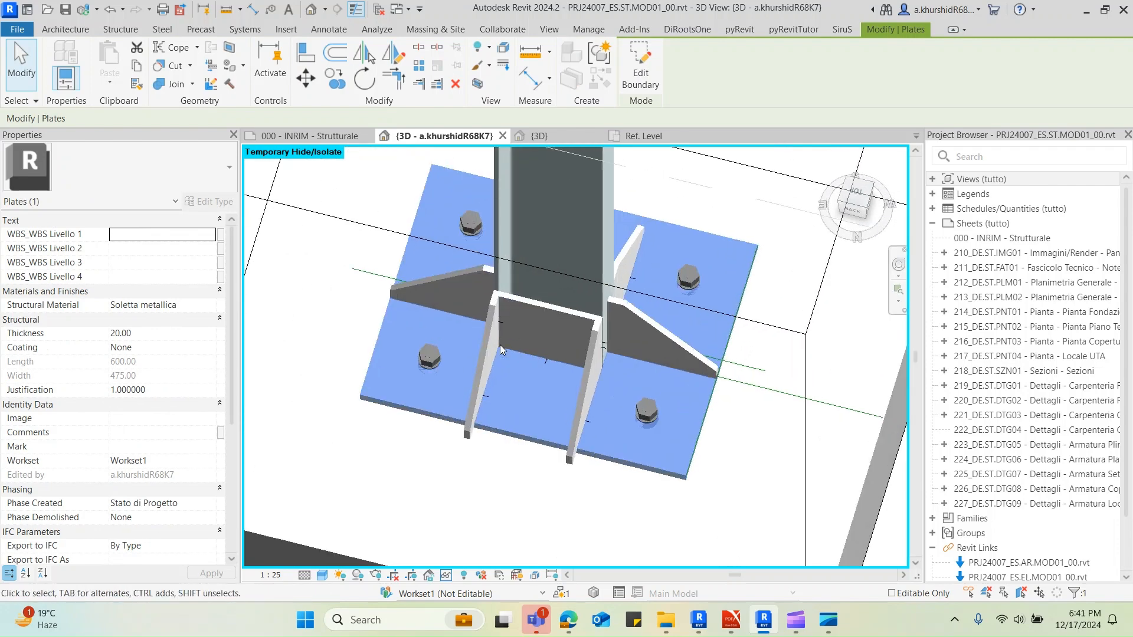
key(Escape)
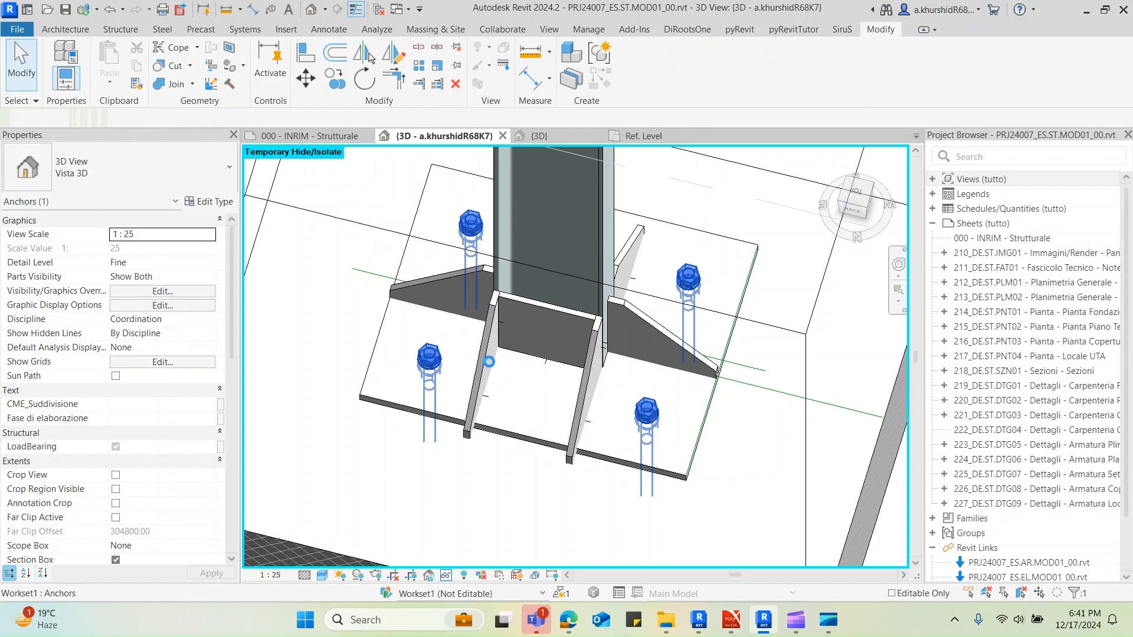
click(496, 349)
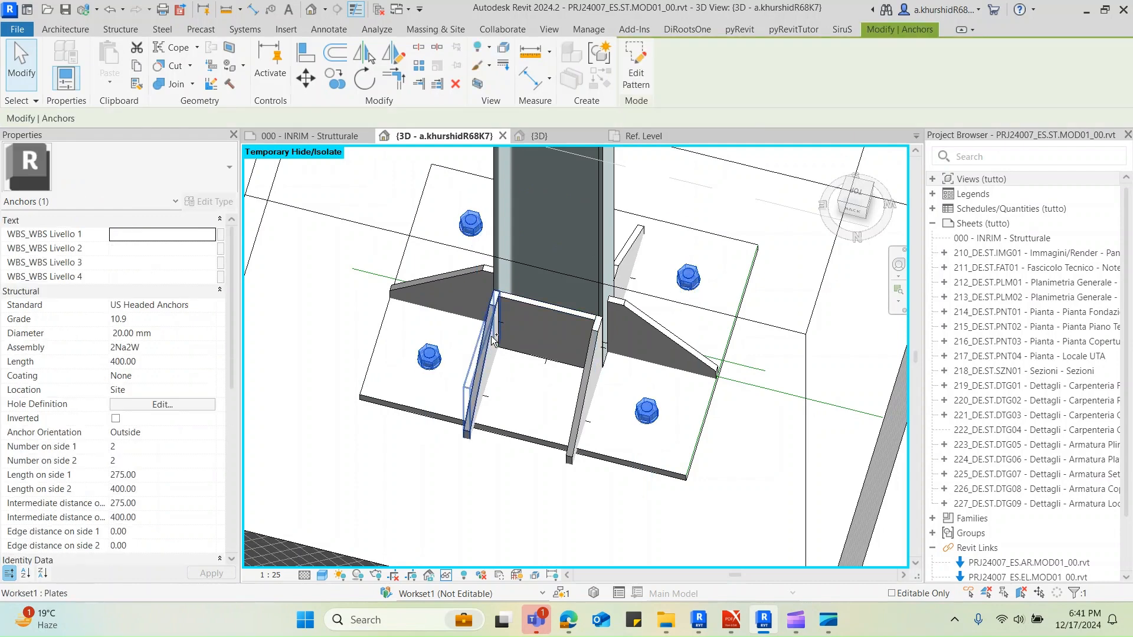
ctrl+click(490, 335)
ctrl+click(546, 307)
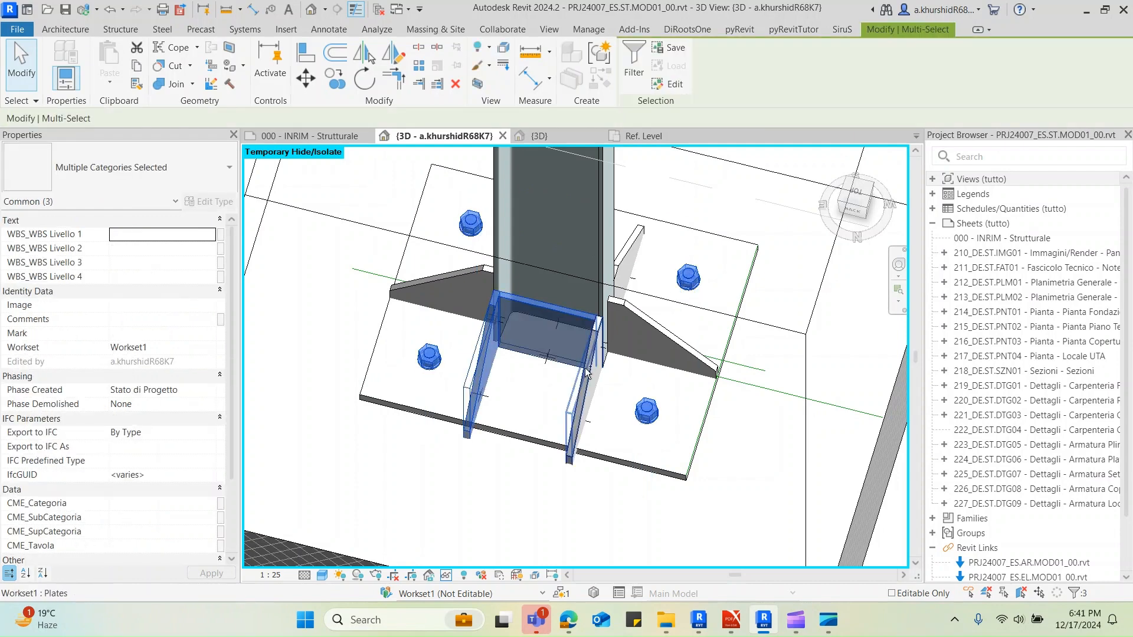
ctrl+click(587, 366)
ctrl+click(644, 319)
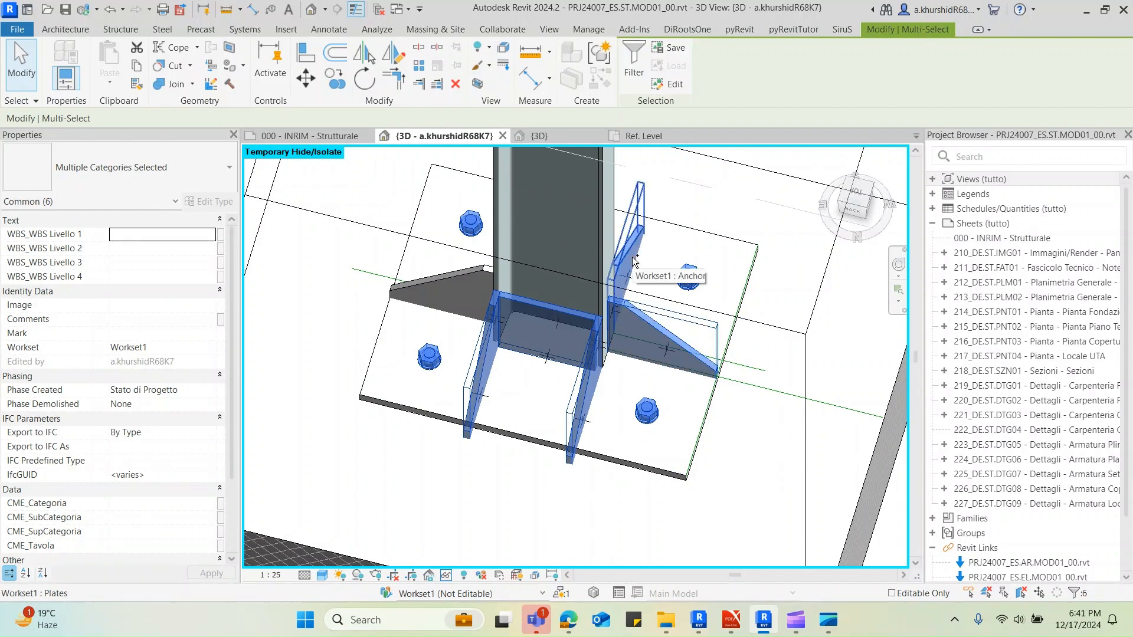
ctrl+click(632, 257)
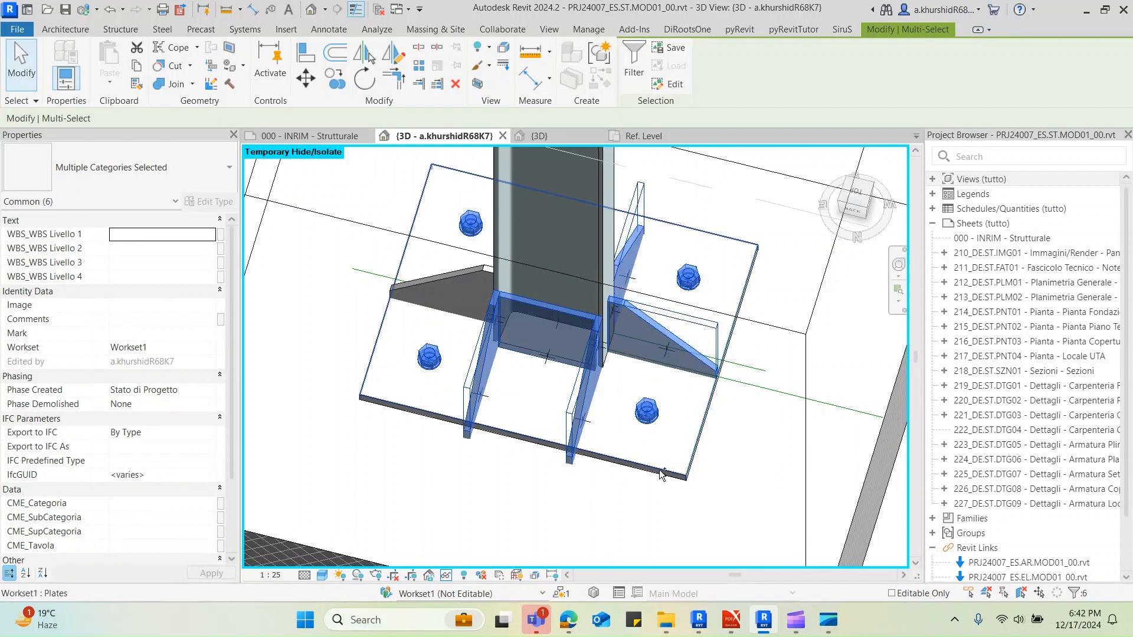
ctrl+click(702, 426)
ctrl+click(455, 274)
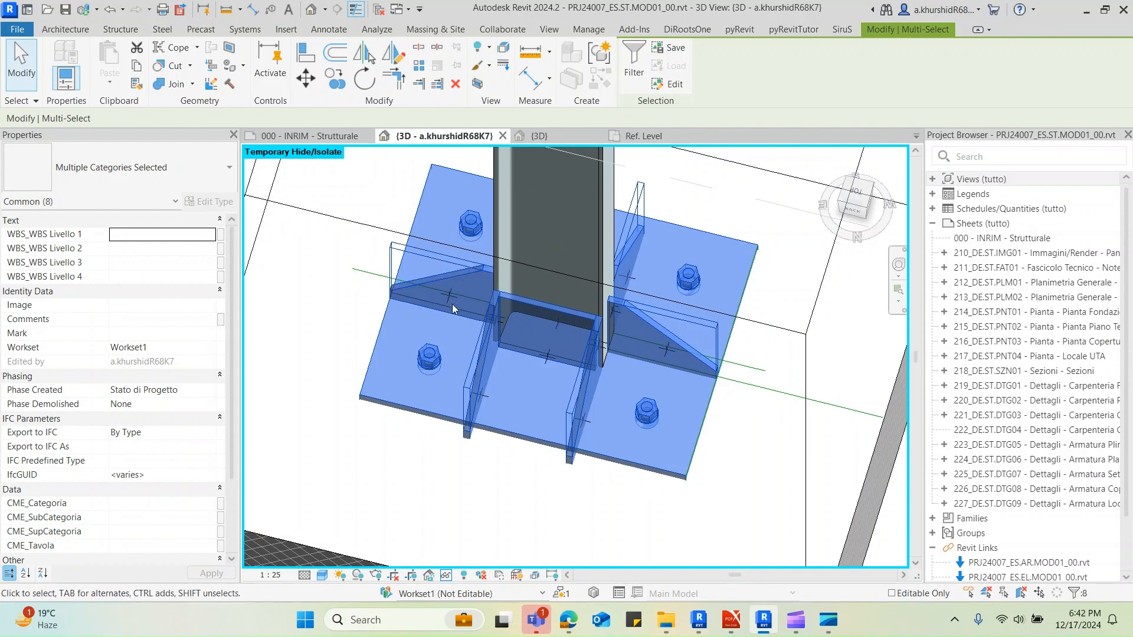
shift+middle_drag(524, 381, 779, 277)
ctrl+click(483, 338)
click(857, 198)
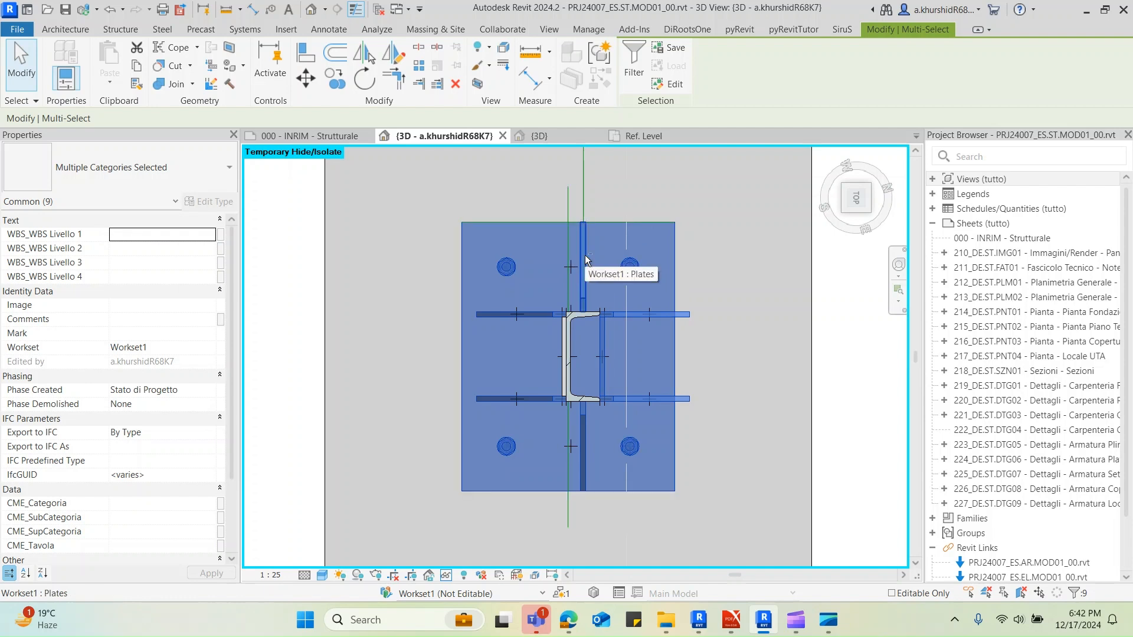
Exclude all the stiffening plates from the selection and move the base plate with its anchors from the edge line's midpoint to the flange stiffener's centreline
shift+click(646, 312)
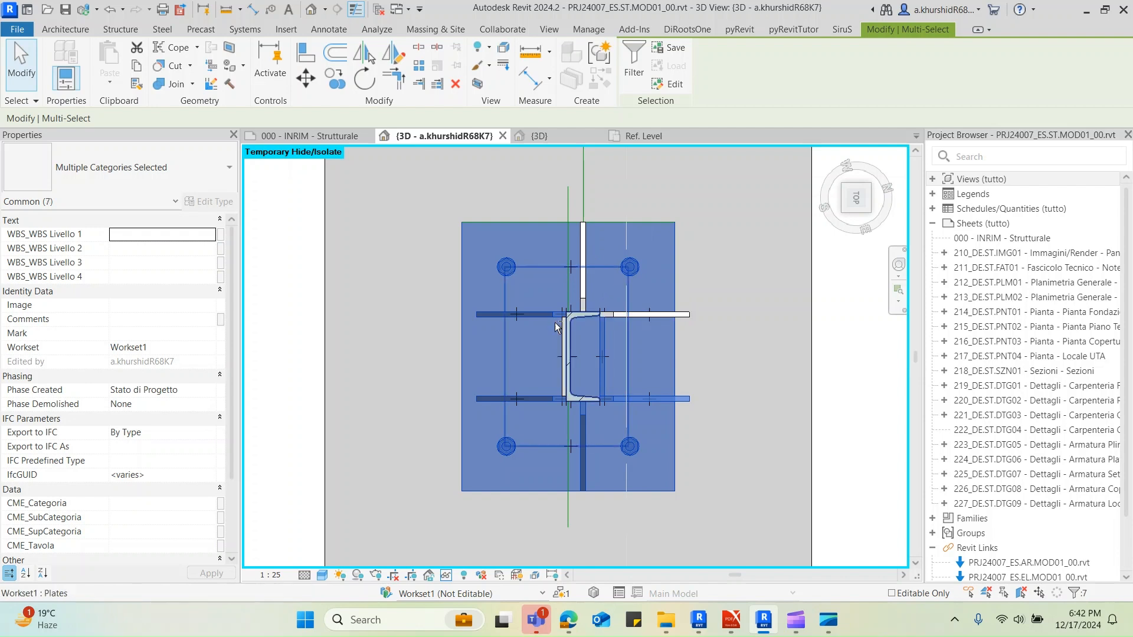
shift+click(535, 400)
shift+click(639, 399)
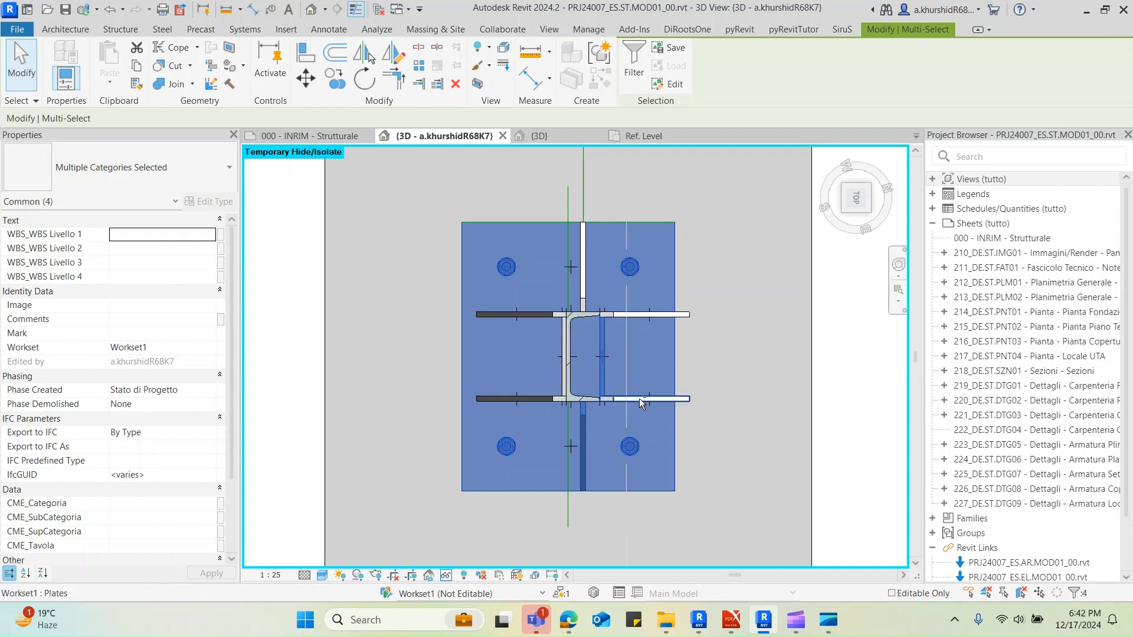
shift+click(607, 378)
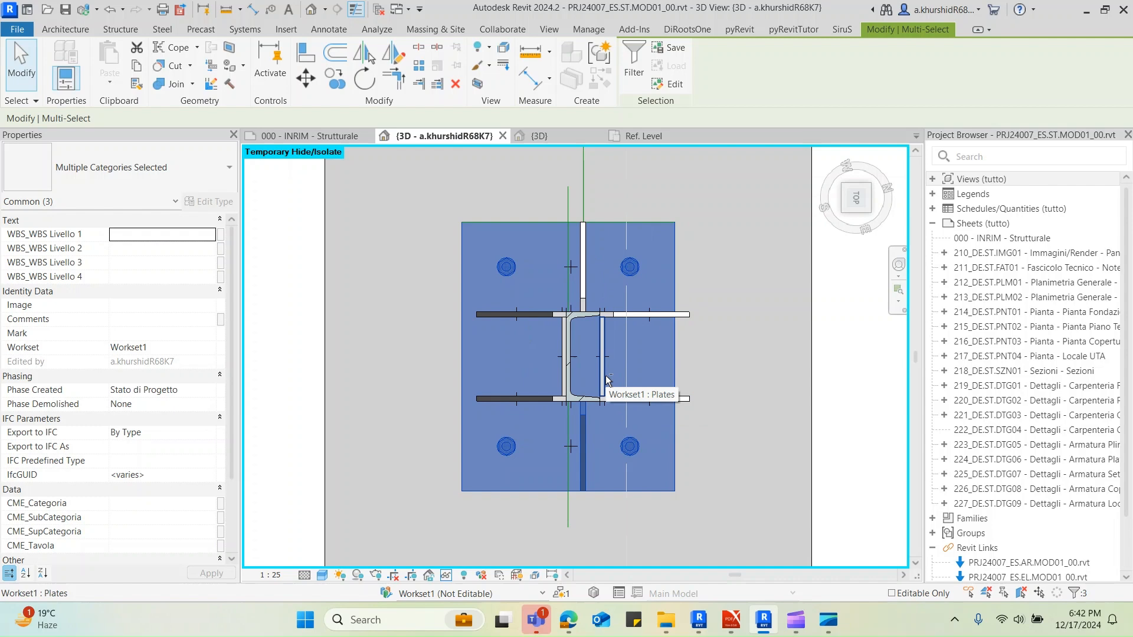
shift+click(581, 431)
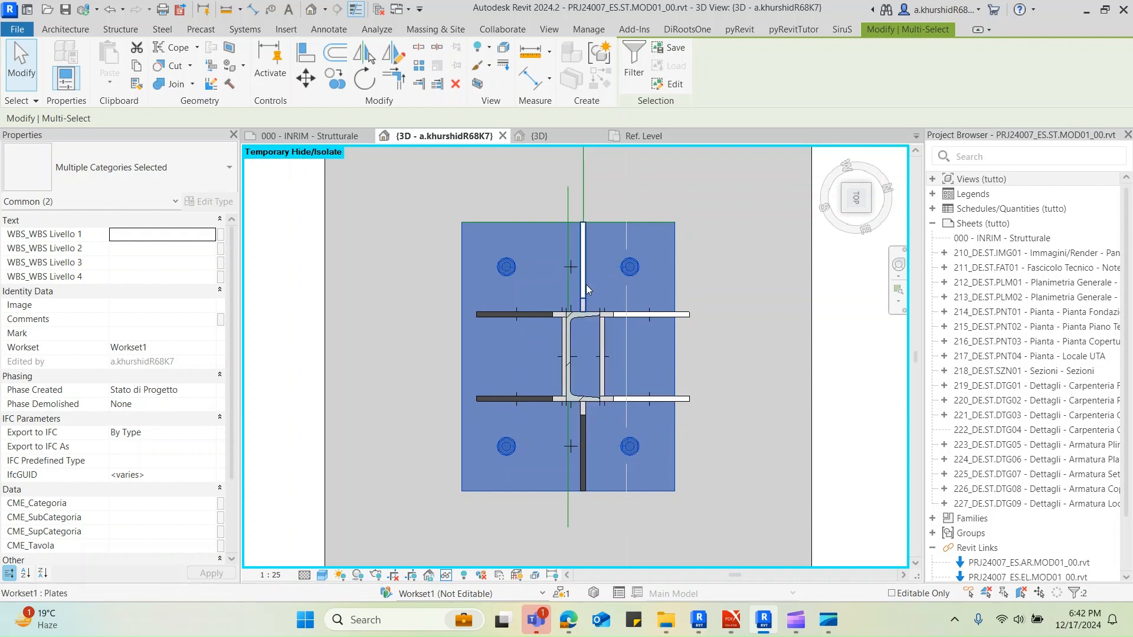
click(305, 82)
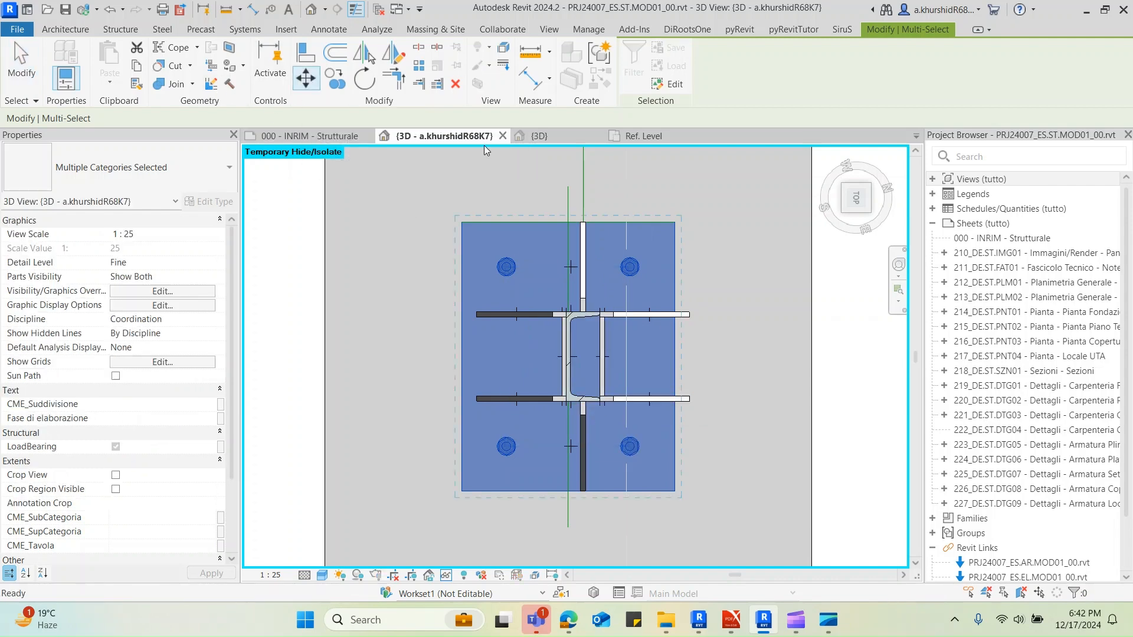
scroll(573, 209, up, 5)
click(547, 257)
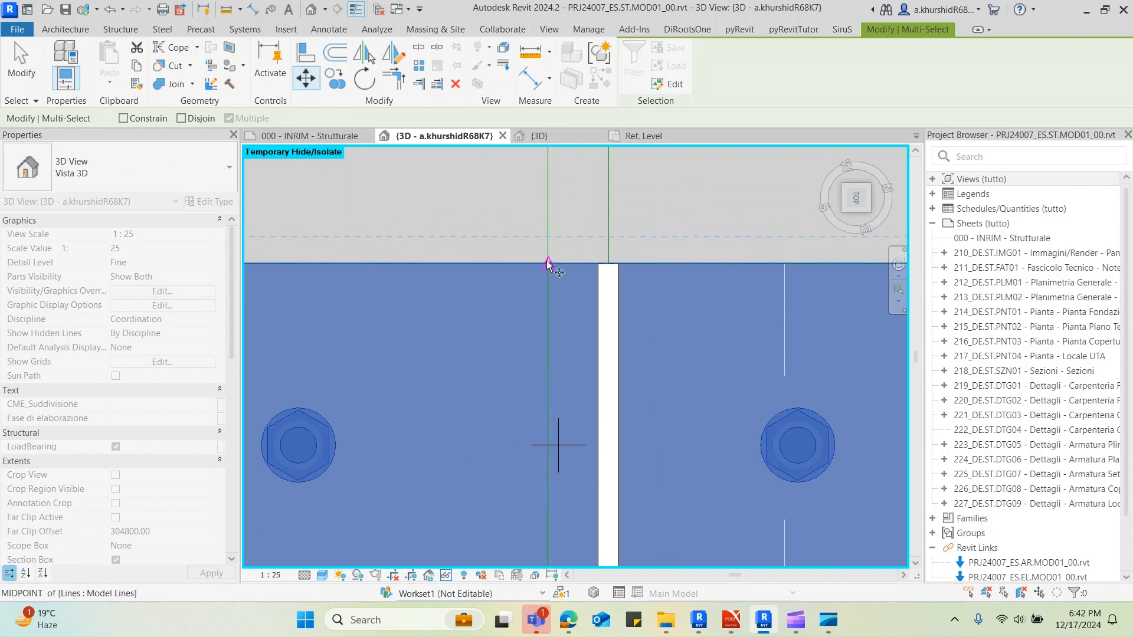
click(609, 261)
scroll(573, 226, down, 5)
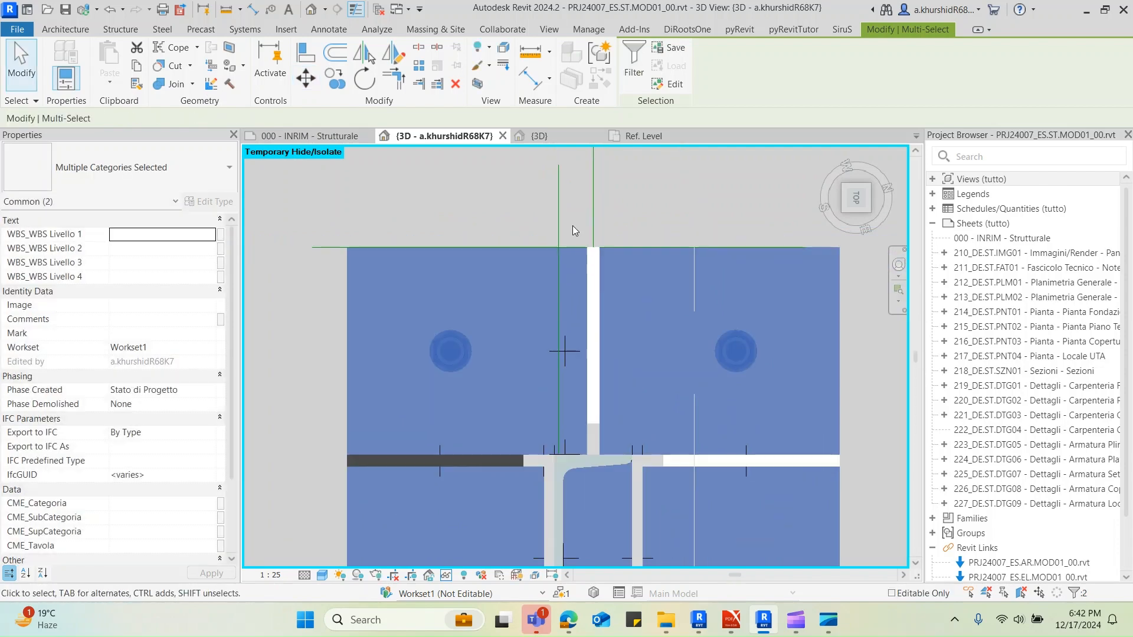
Delete the plate lying against the outer face of the UPN200 web between the two web-side stiffeners
shift+middle_drag(667, 380, 563, 321)
key(Escape)
click(563, 322)
click(454, 89)
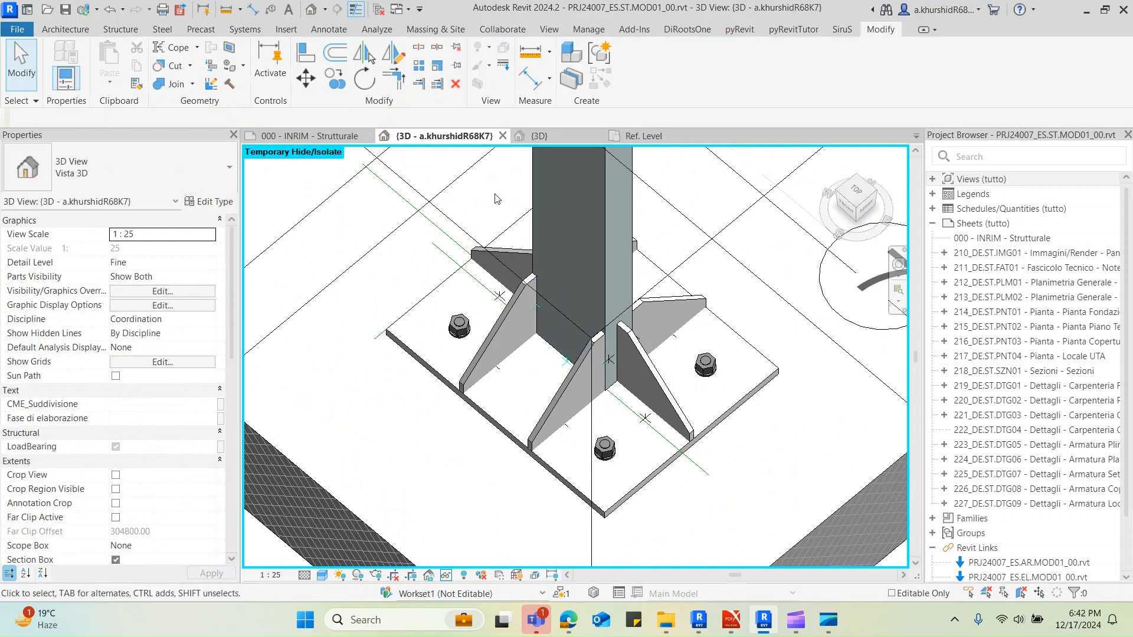
Extend the section box downward past the underside of the foundation slab
shift+middle_drag(652, 386, 599, 358)
click(627, 514)
shift+middle_drag(626, 514, 658, 444)
scroll(659, 444, down, 1)
click(628, 459)
scroll(655, 443, down, 8)
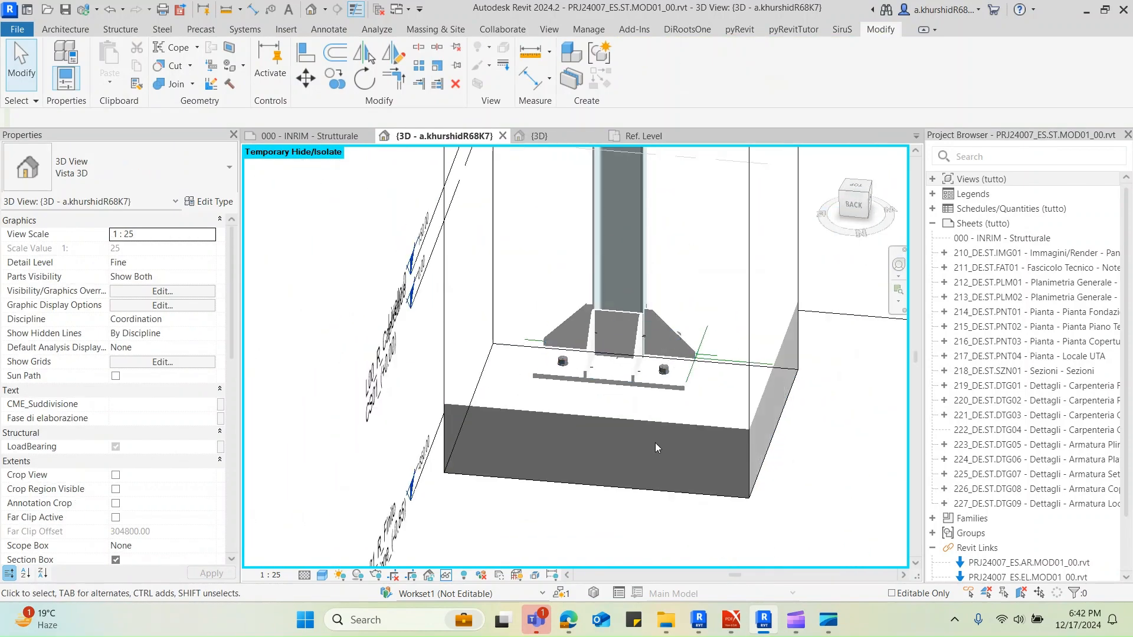
click(652, 381)
scroll(636, 417, up, 3)
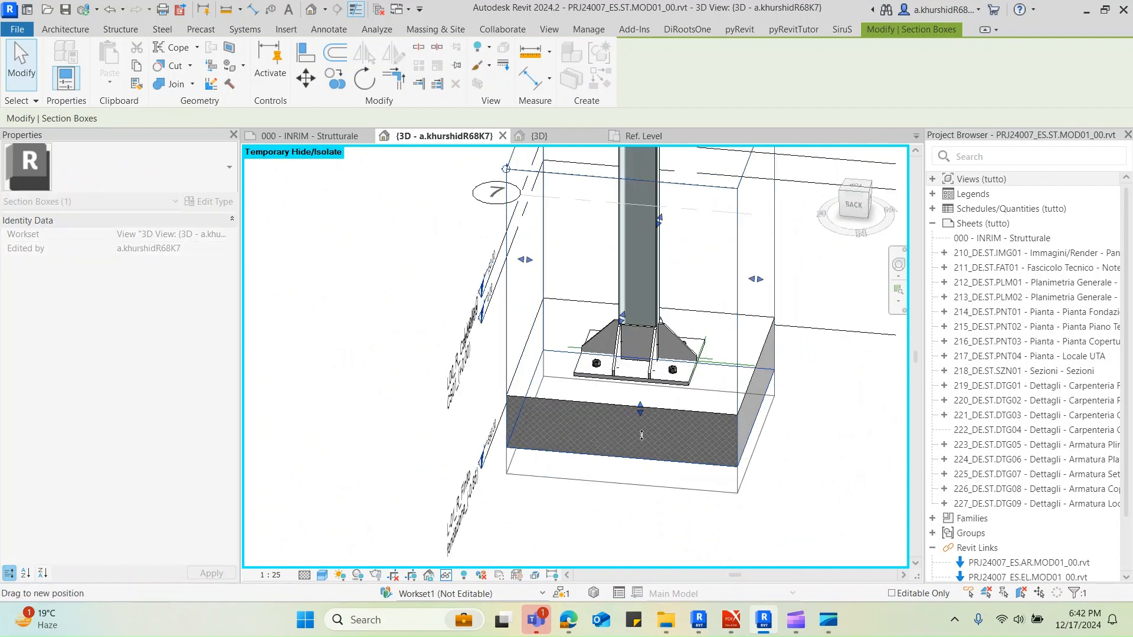
Inspect the anchors' embedment in the foundation slab and the stiffener arrangement around the column base
click(650, 408)
scroll(675, 441, up, 3)
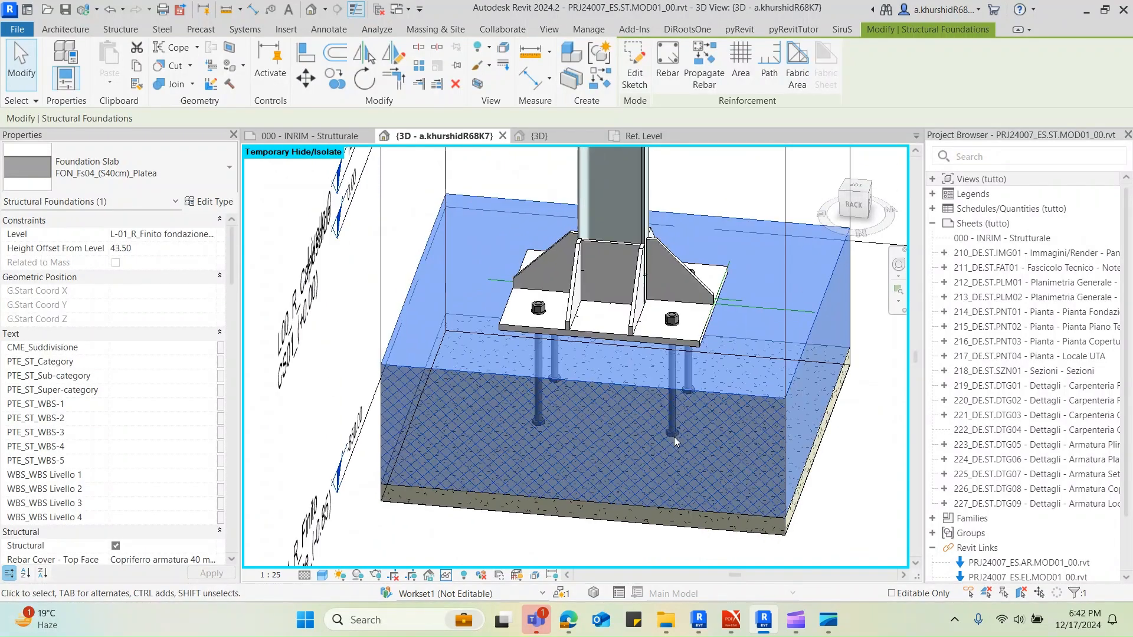
click(671, 357)
shift+middle_drag(670, 356, 653, 430)
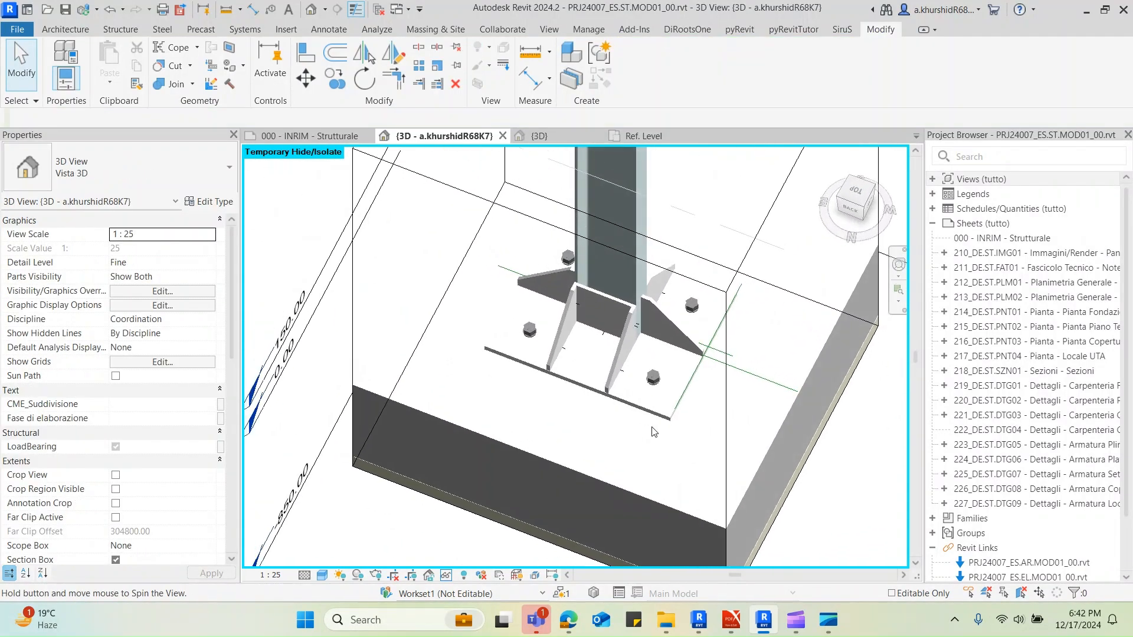
scroll(599, 295, up, 2)
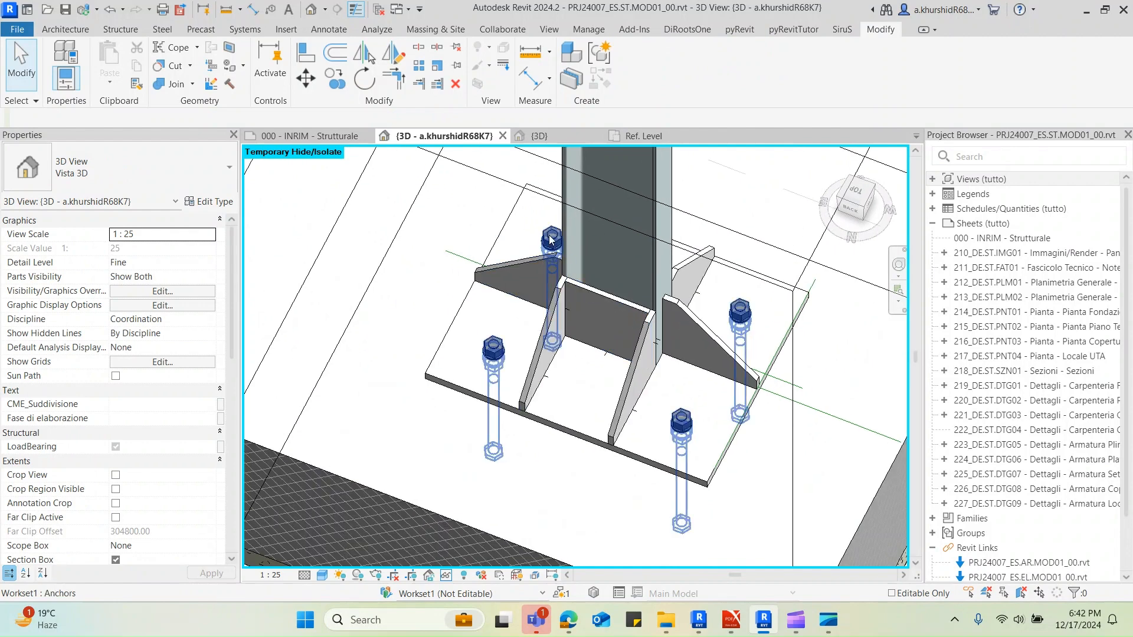
click(693, 321)
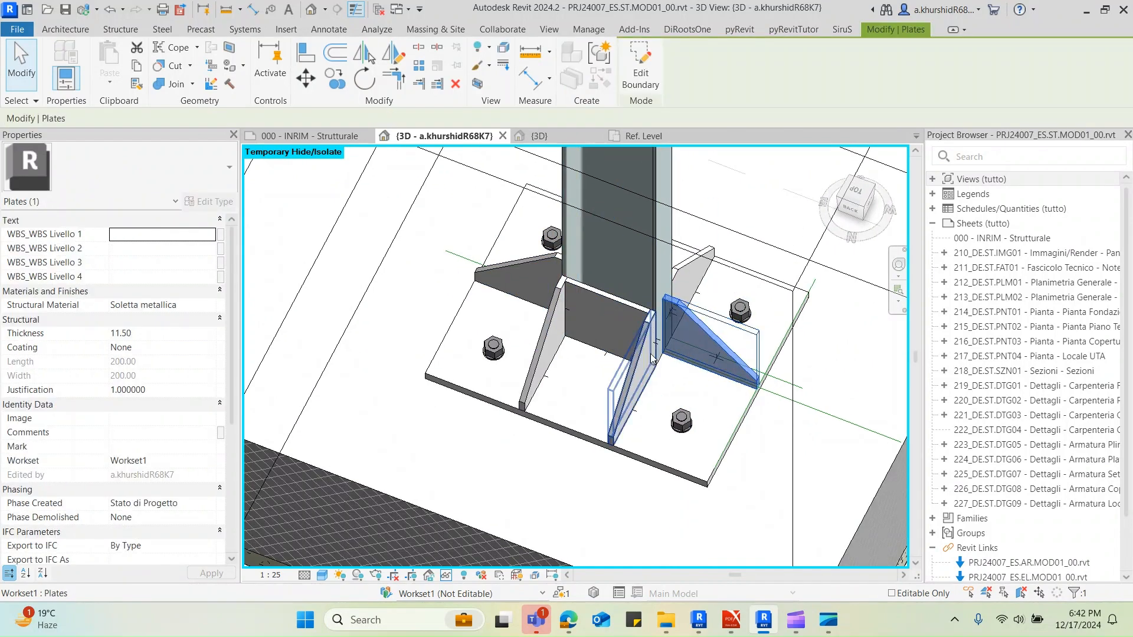
key(Escape)
shift+middle_drag(593, 293, 804, 342)
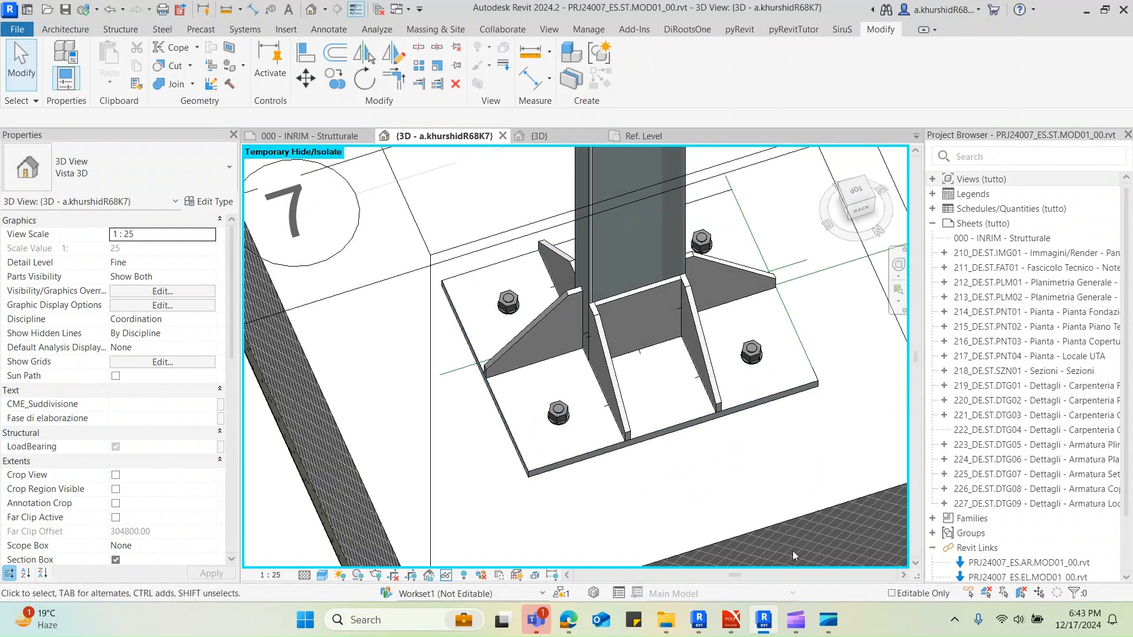
Check the base plate and stiffener layout against the drawing in Sketches nodi Inrim.pdf, and return to the Revit model
mouse_move(721, 629)
click(692, 537)
scroll(662, 430, down, 1)
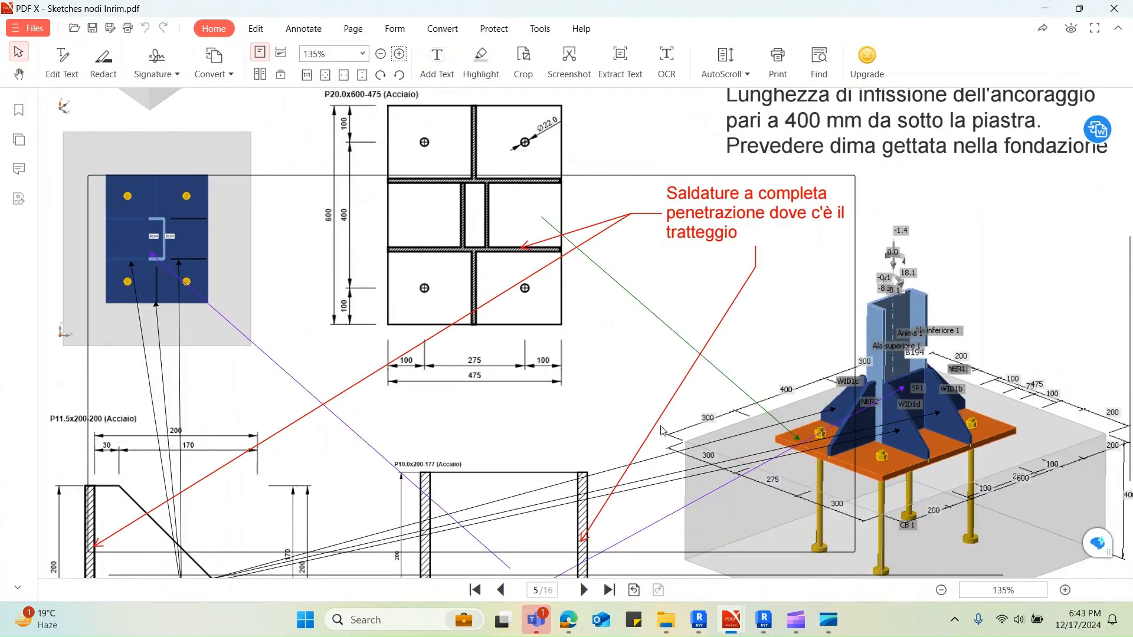
scroll(662, 431, up, 1)
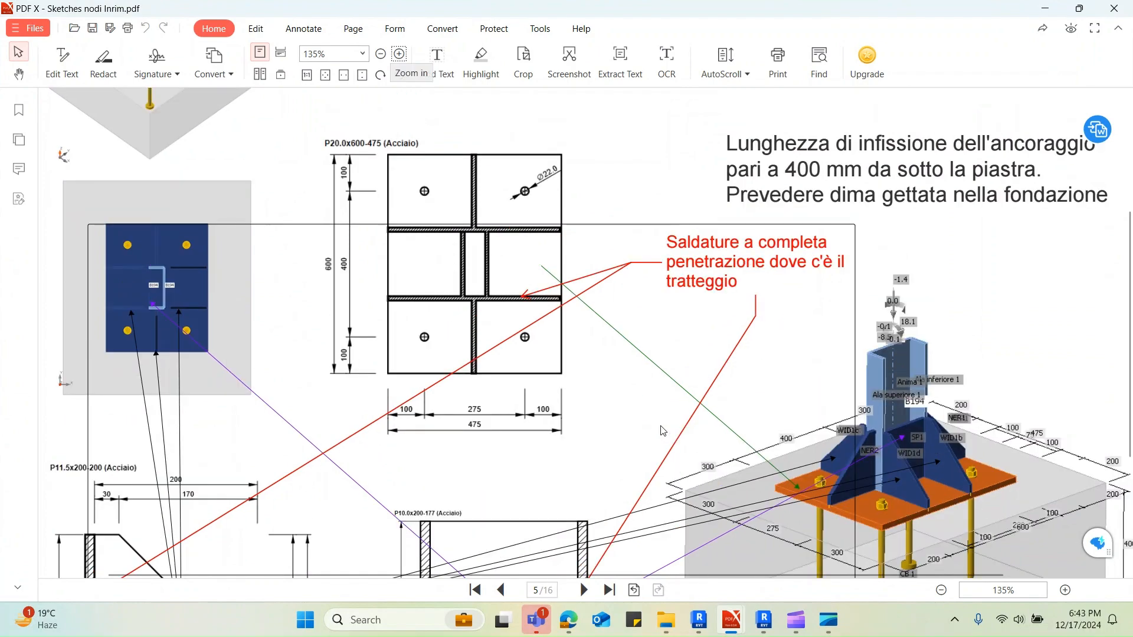
click(1045, 8)
Place a Connessione generica structural connection on the UPN200 column at the stiffened base plate
shift+middle_drag(630, 291, 806, 348)
scroll(688, 352, down, 2)
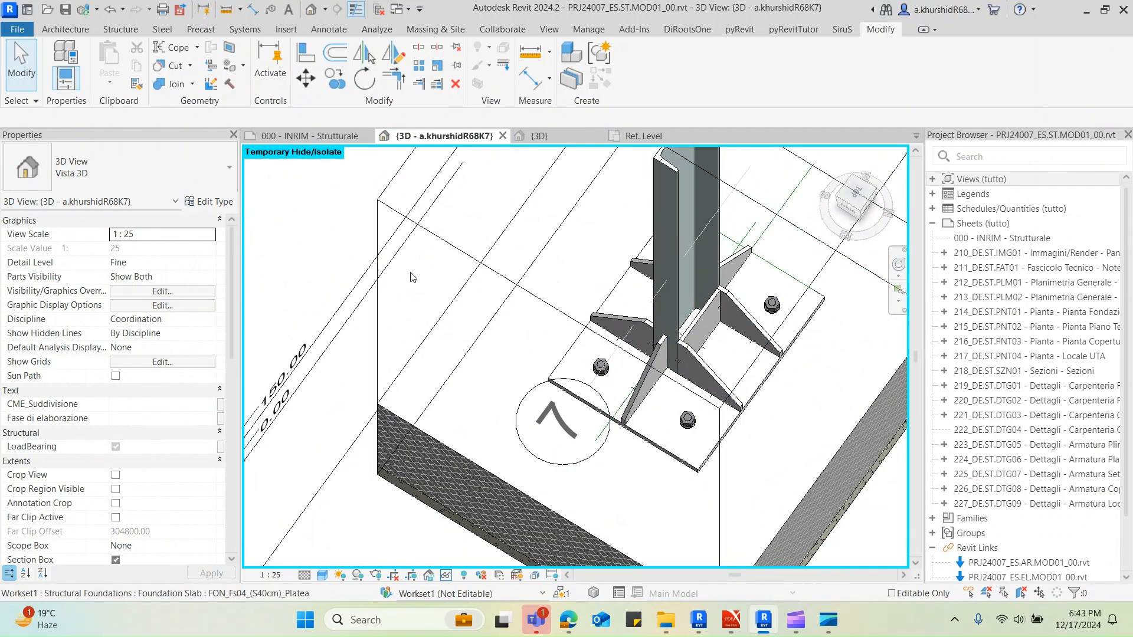
click(165, 30)
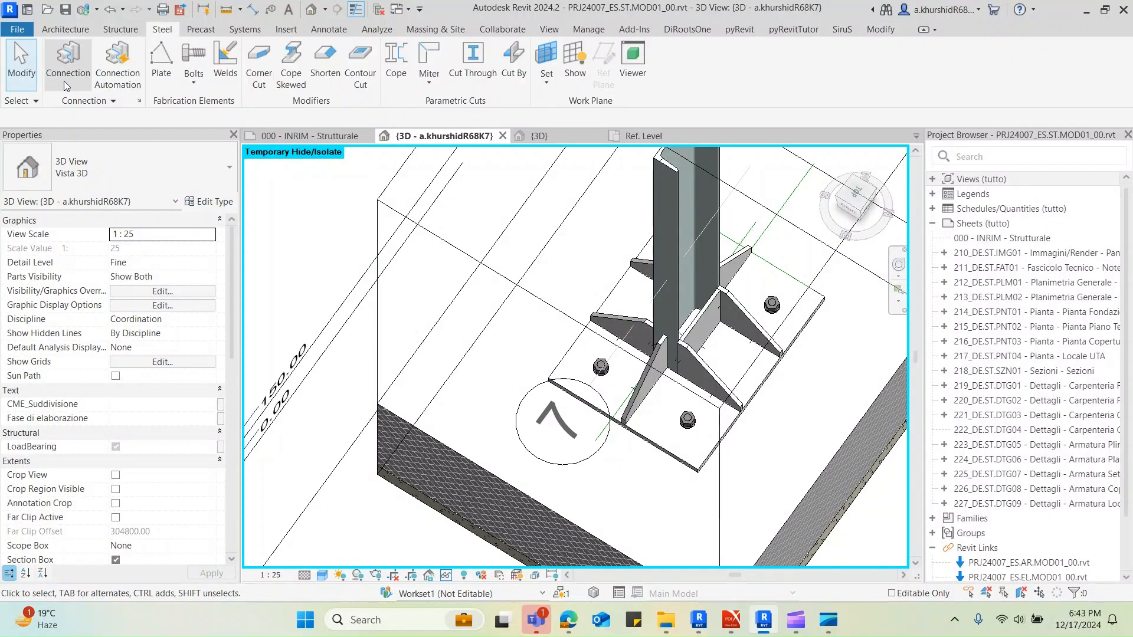
click(67, 62)
key(Escape)
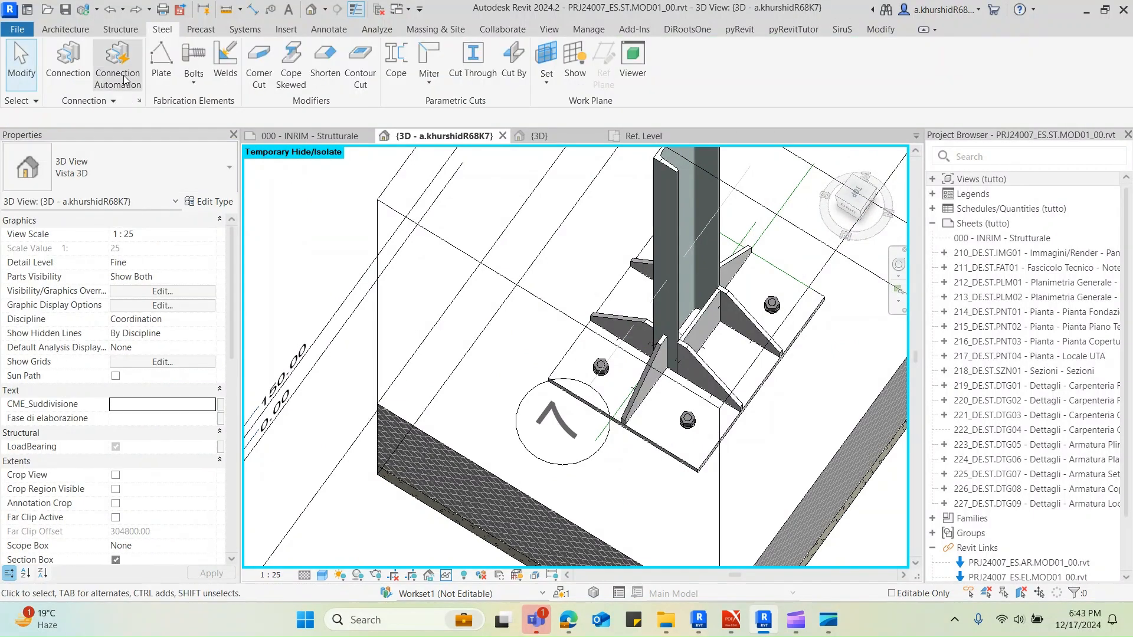
click(64, 59)
click(106, 184)
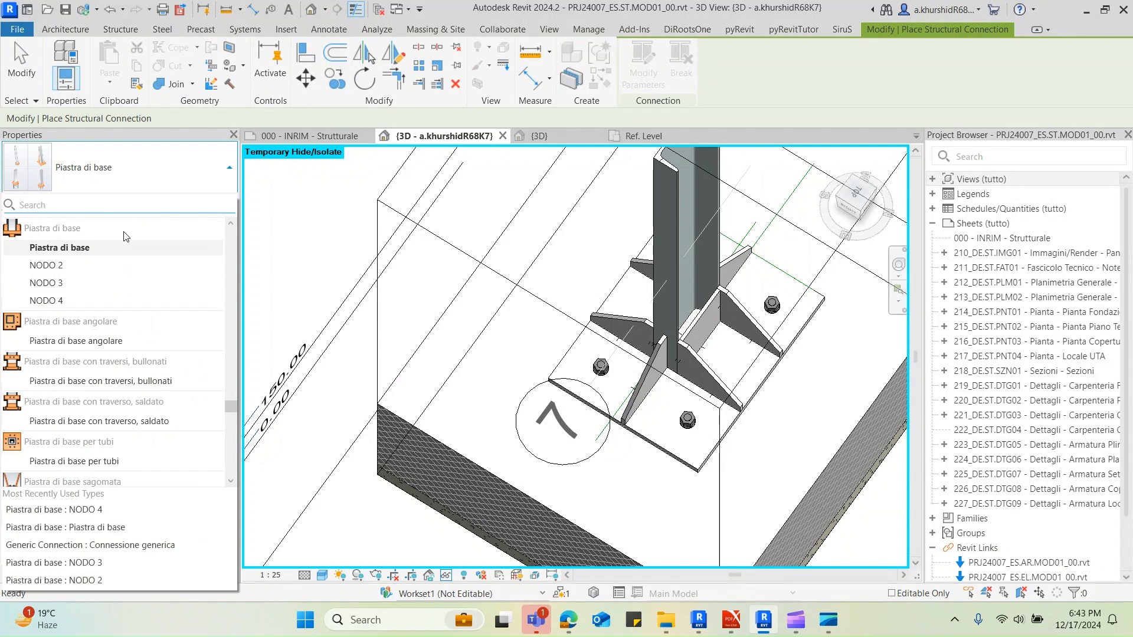
scroll(126, 236, down, 4)
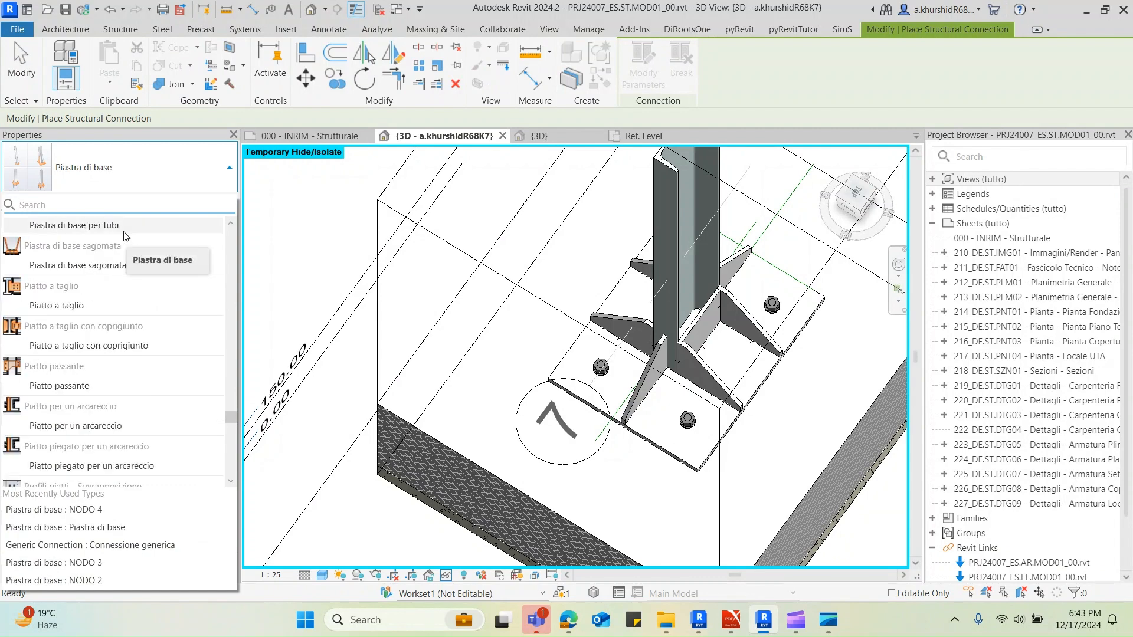
click(89, 544)
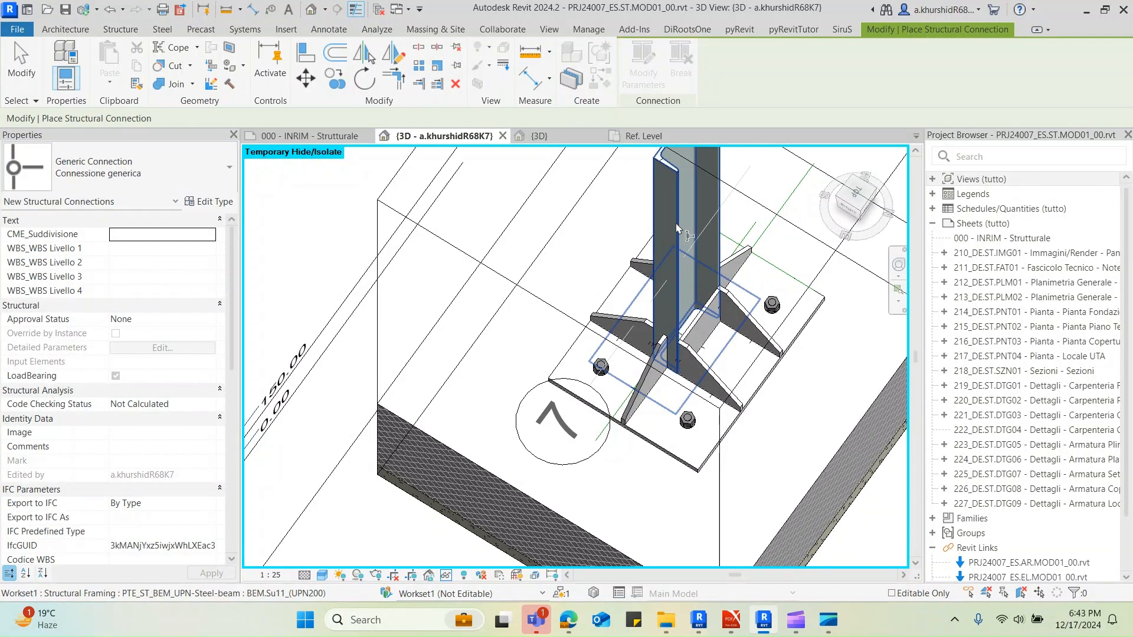
click(679, 256)
key(Return)
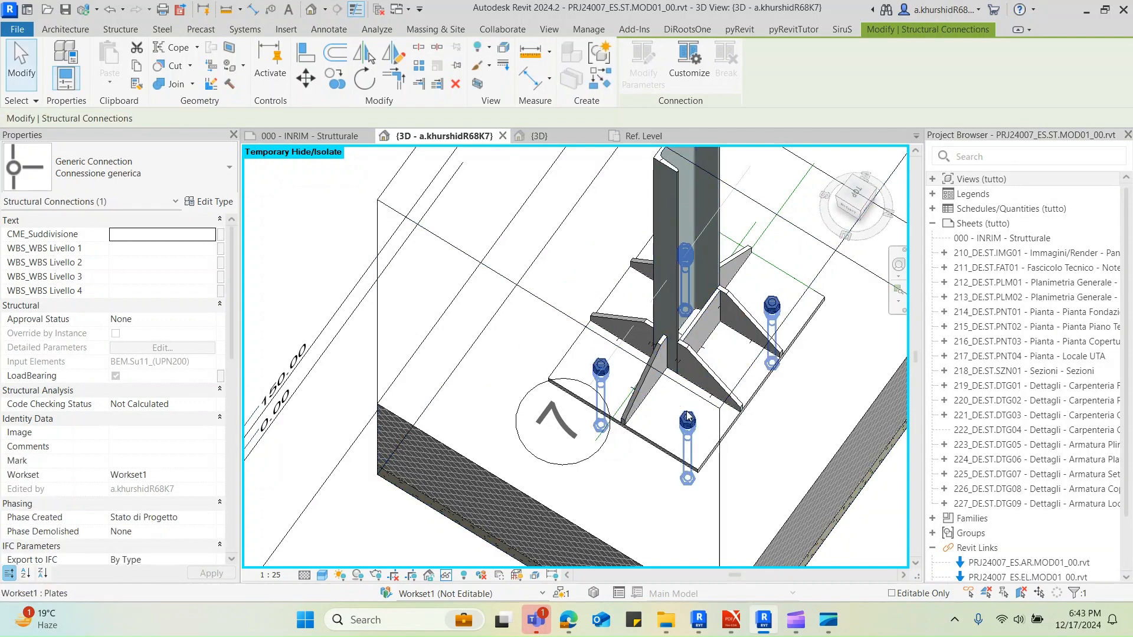
key(Escape)
Filter the column base elements down to the structural connection only and create the custom connection type Custom Connection 044 from it
shift+middle_drag(635, 357, 689, 289)
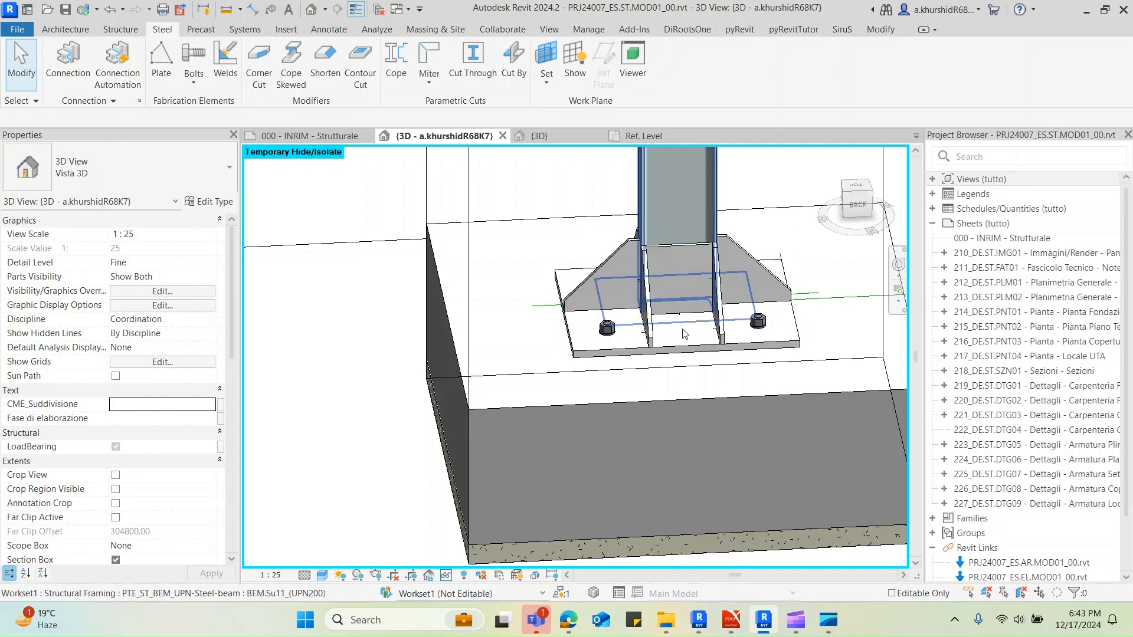
scroll(682, 333, down, 5)
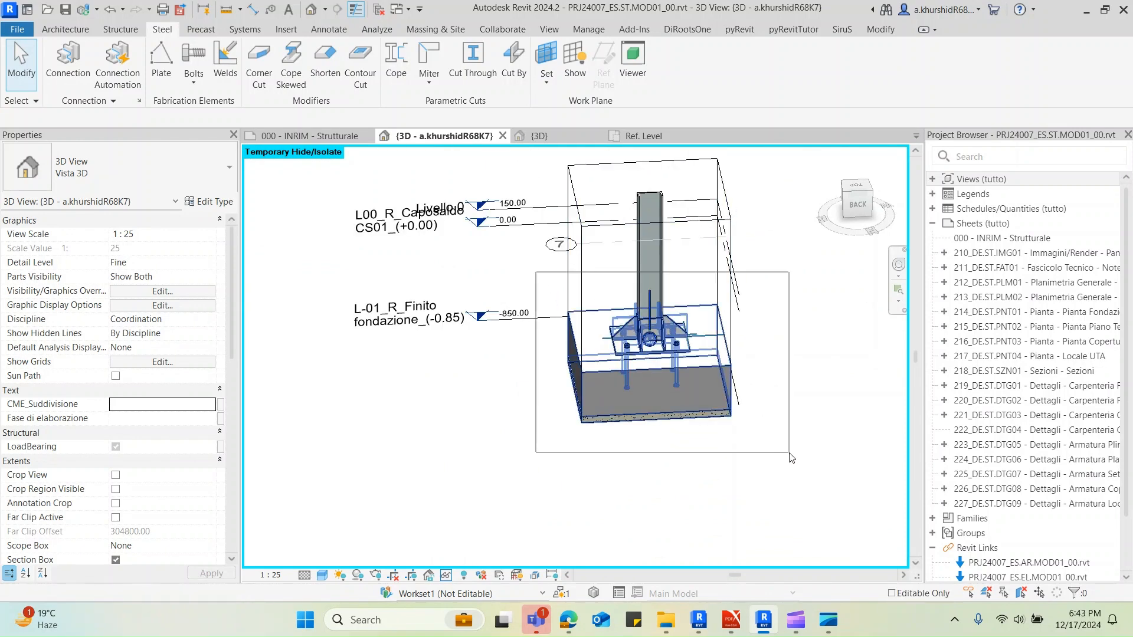
drag(790, 457, 791, 458)
click(642, 58)
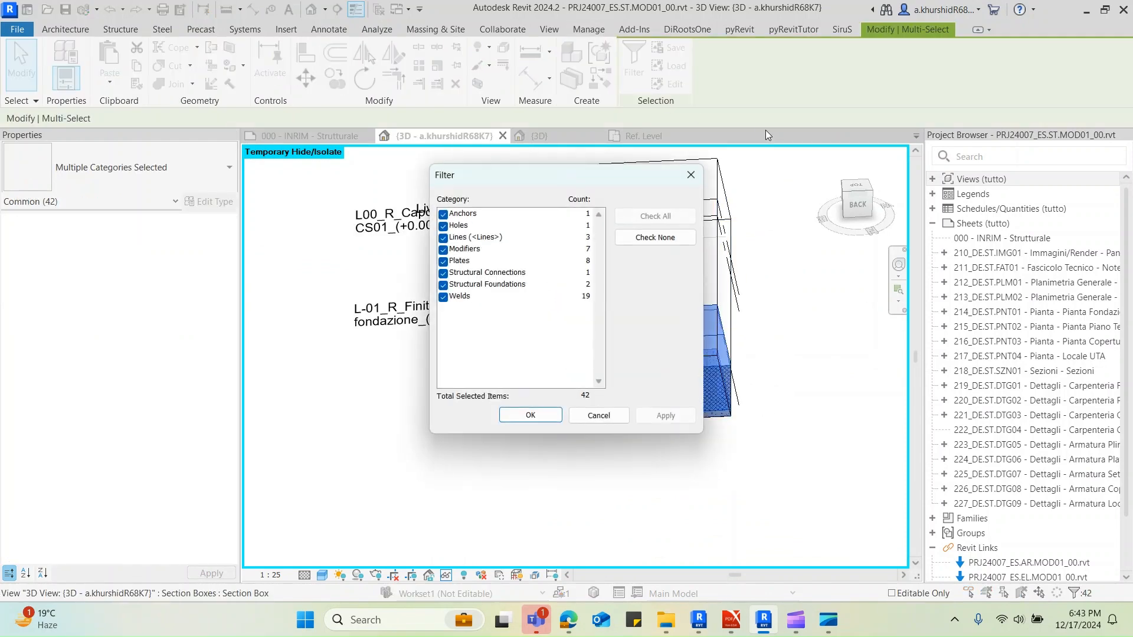
click(655, 236)
click(443, 273)
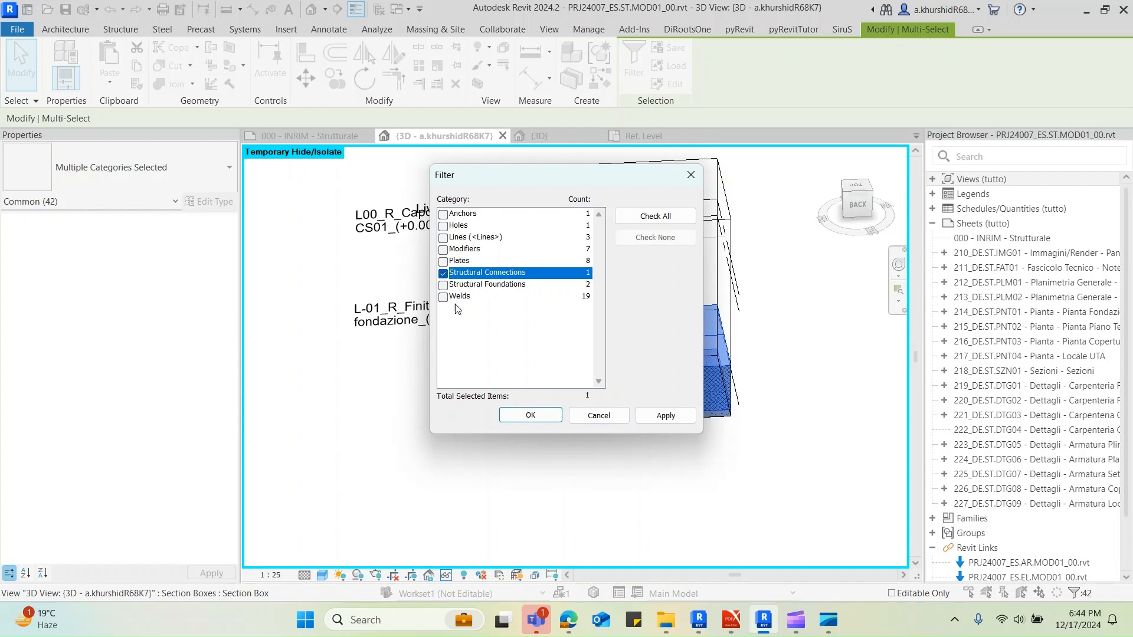
click(540, 413)
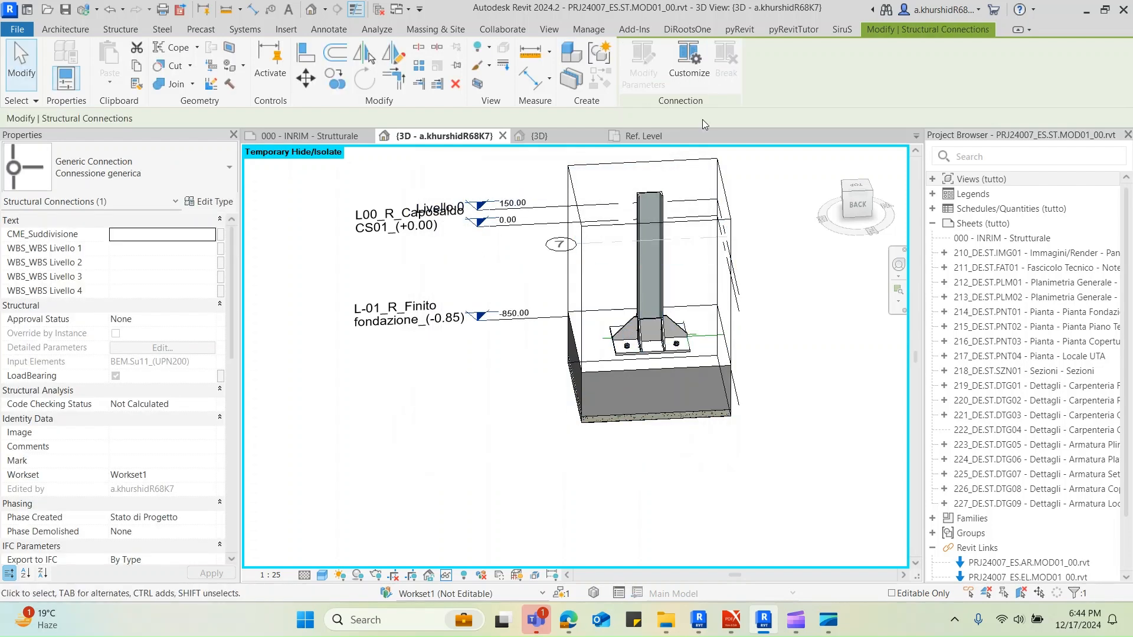
click(691, 70)
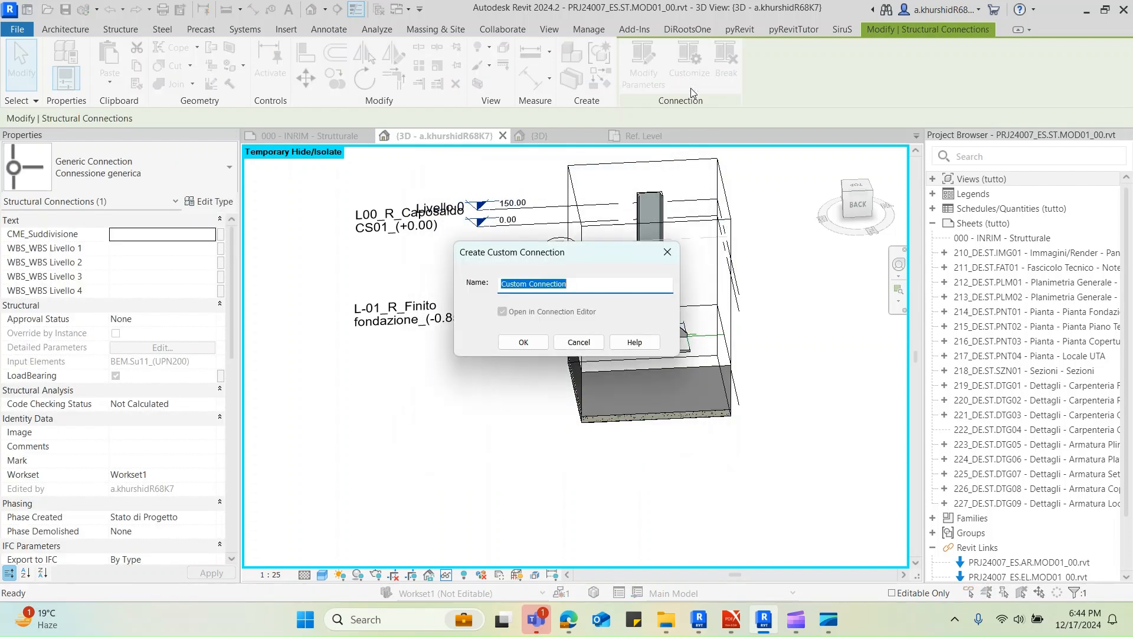
click(587, 285)
click(531, 342)
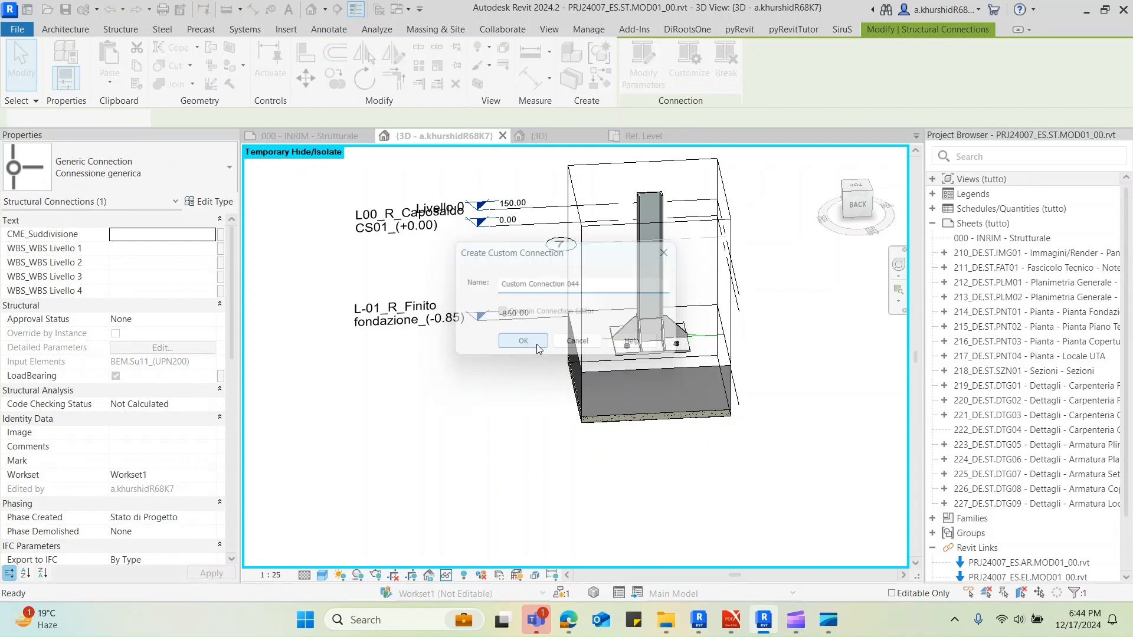
Add the base plate, stiffeners, anchors and visible welds around the column base to Custom Connection 044
scroll(629, 341, up, 6)
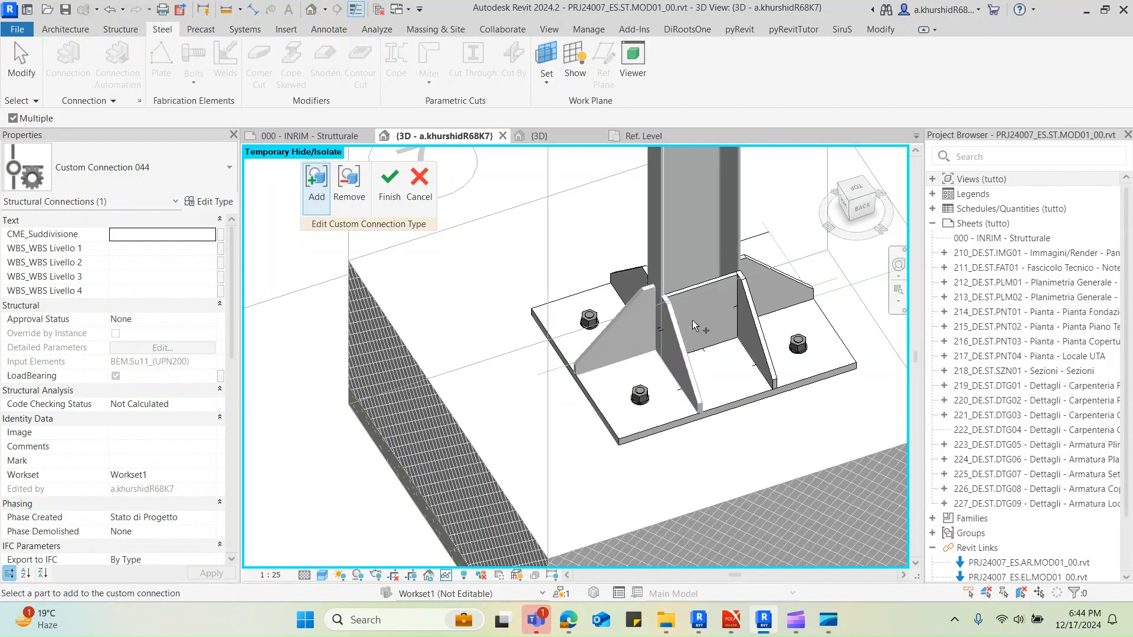
click(762, 276)
click(798, 344)
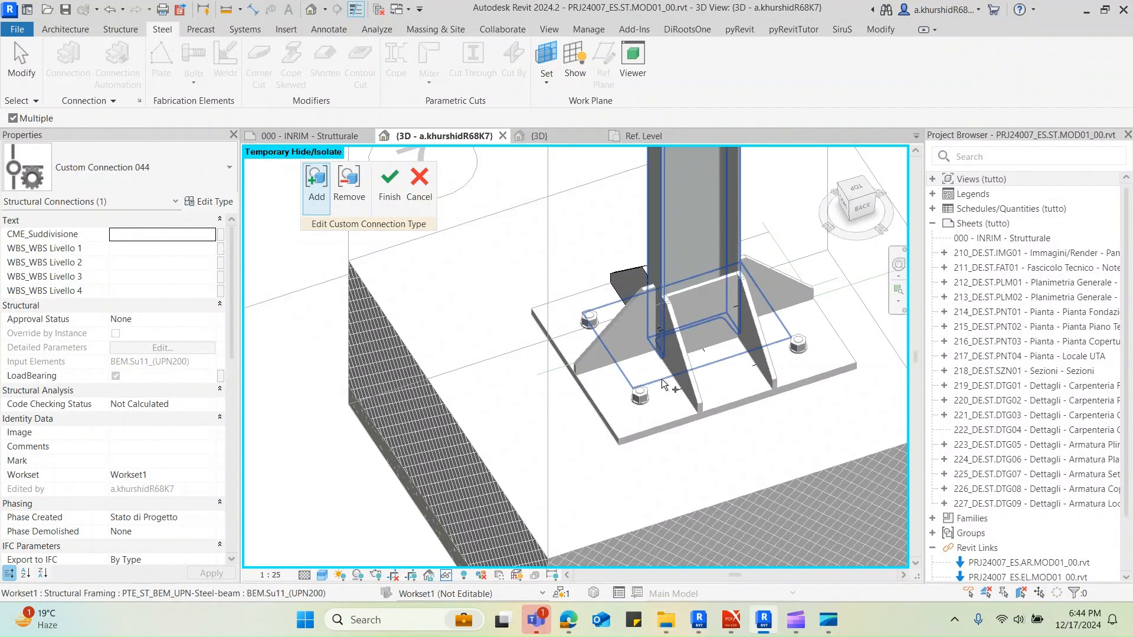
shift+middle_drag(659, 380, 708, 378)
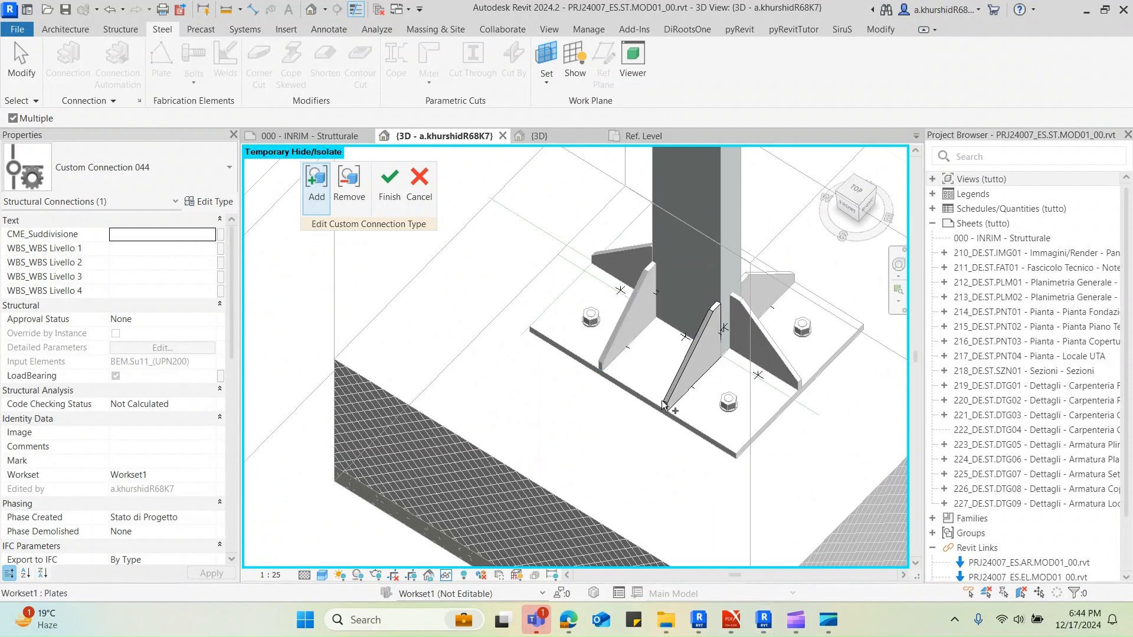
shift+middle_drag(773, 392, 675, 321)
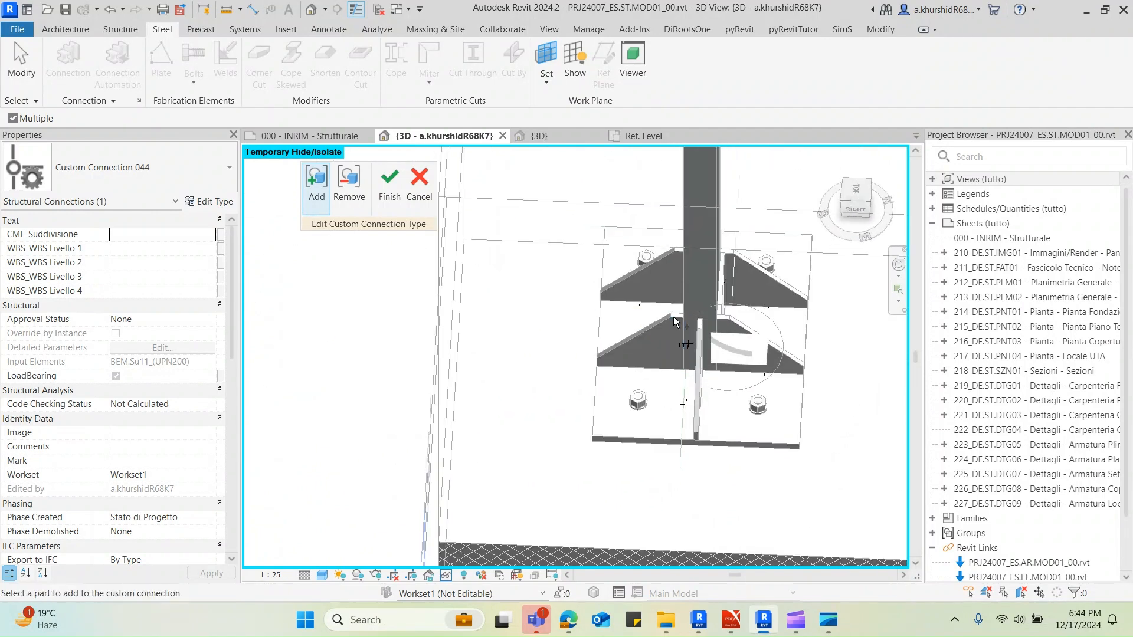
shift+middle_drag(664, 257, 613, 298)
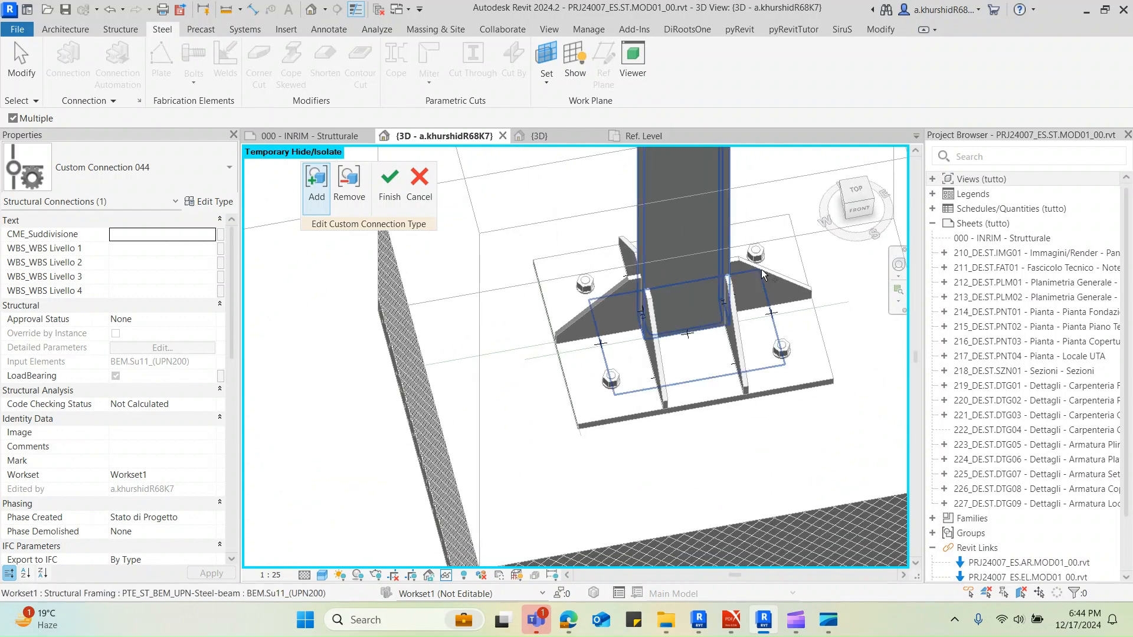
Try to finish Custom Connection 044 with the parts added so far, and return to editing it
click(390, 184)
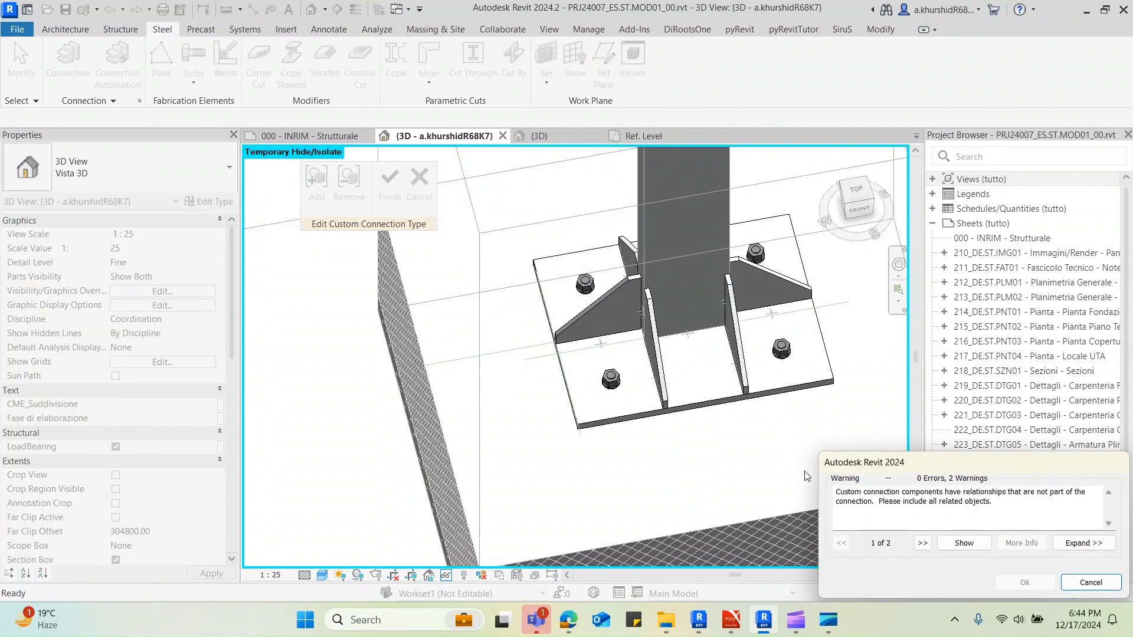
click(923, 542)
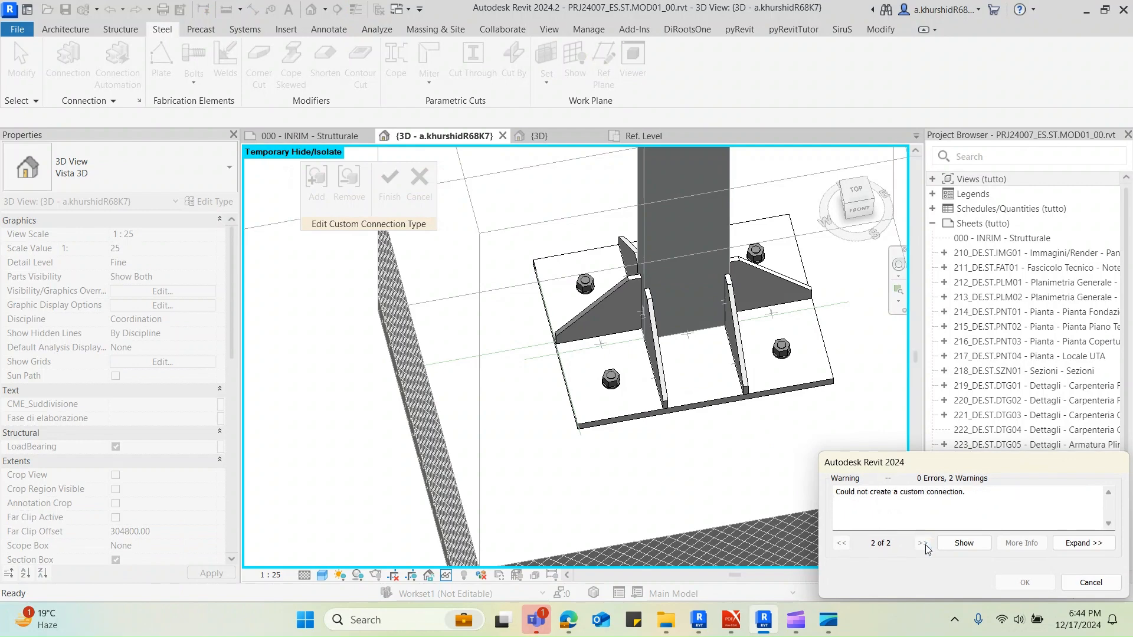
click(1069, 587)
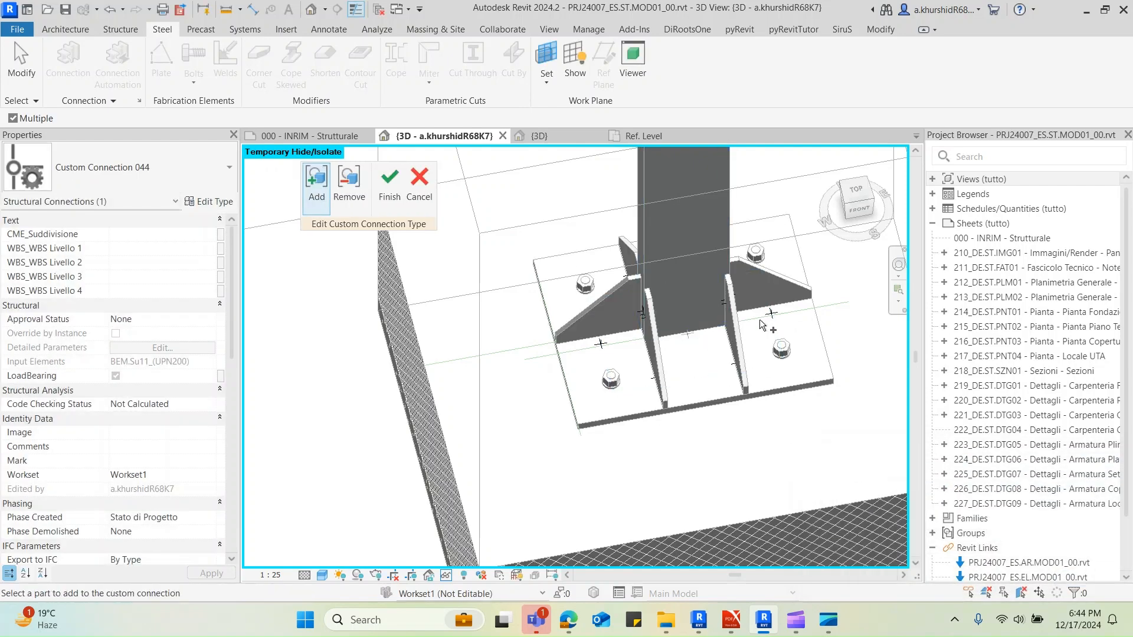
Add the remaining welds along the stiffeners and column faces to Custom Connection 044
scroll(600, 353, up, 3)
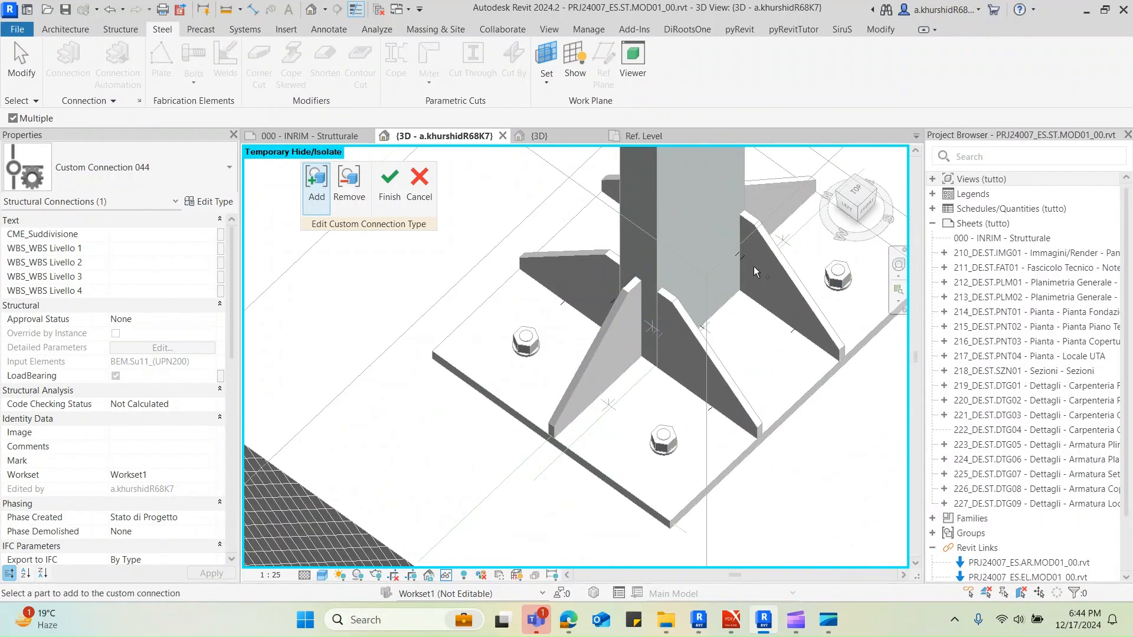
shift+middle_drag(737, 258, 769, 351)
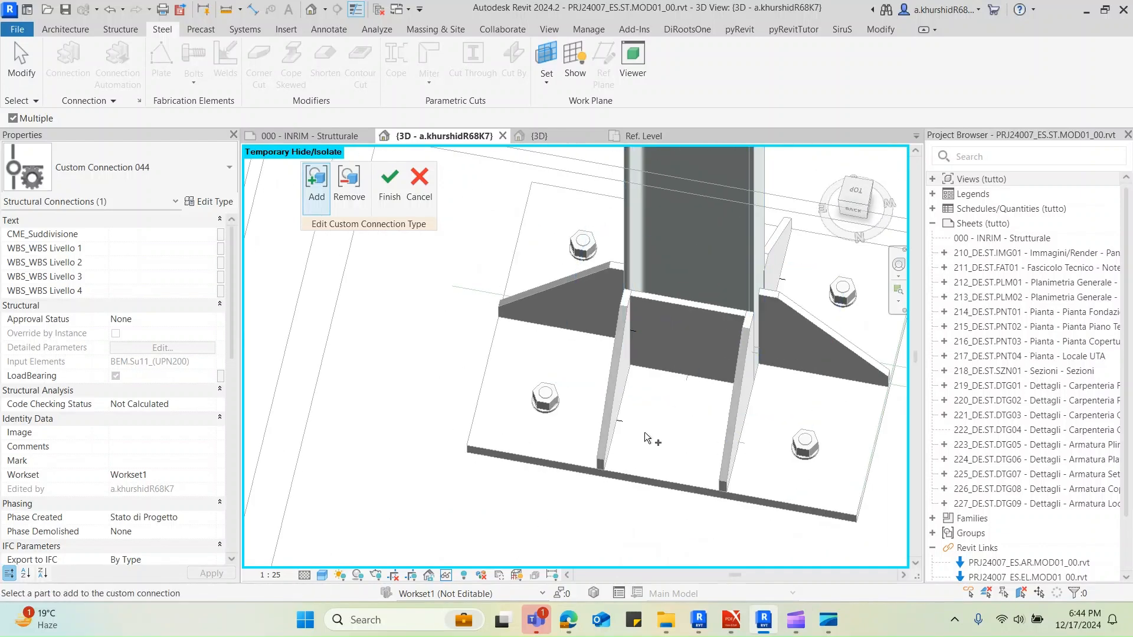
shift+middle_drag(560, 391, 684, 380)
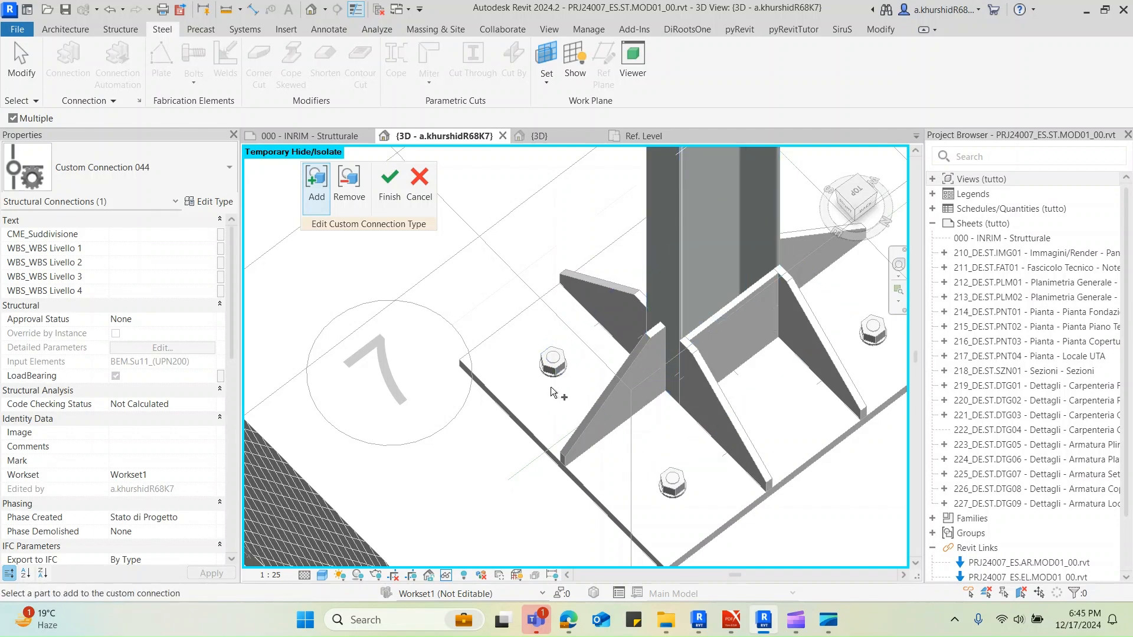
shift+middle_drag(552, 391, 726, 462)
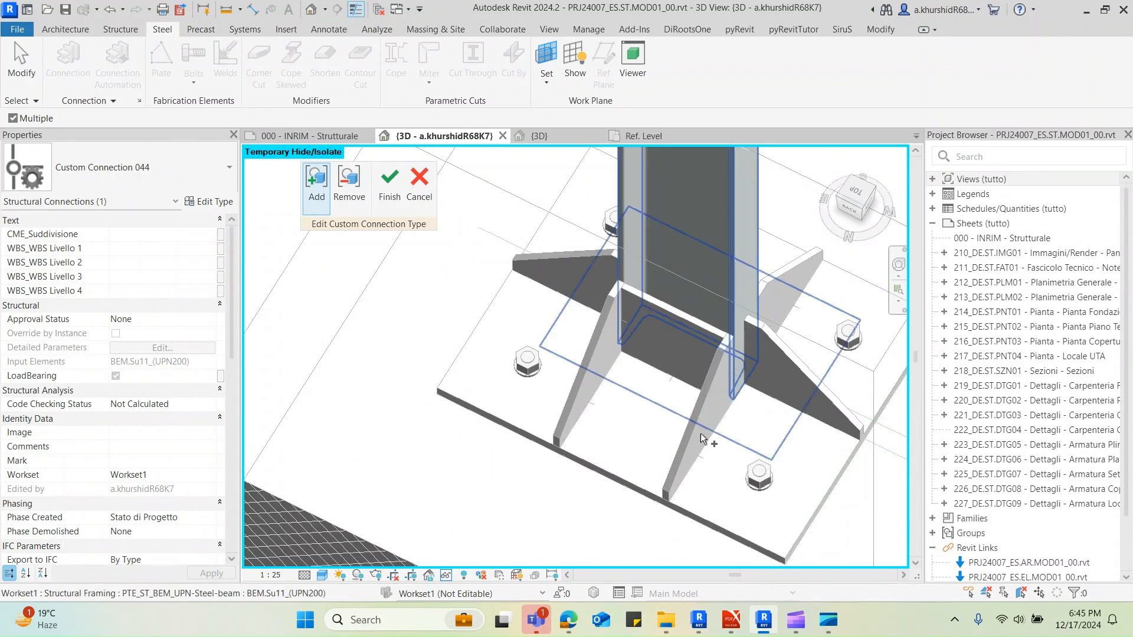
Try again to finish Custom Connection 044, look for the problem elements around the base plate, and return to editing
click(393, 194)
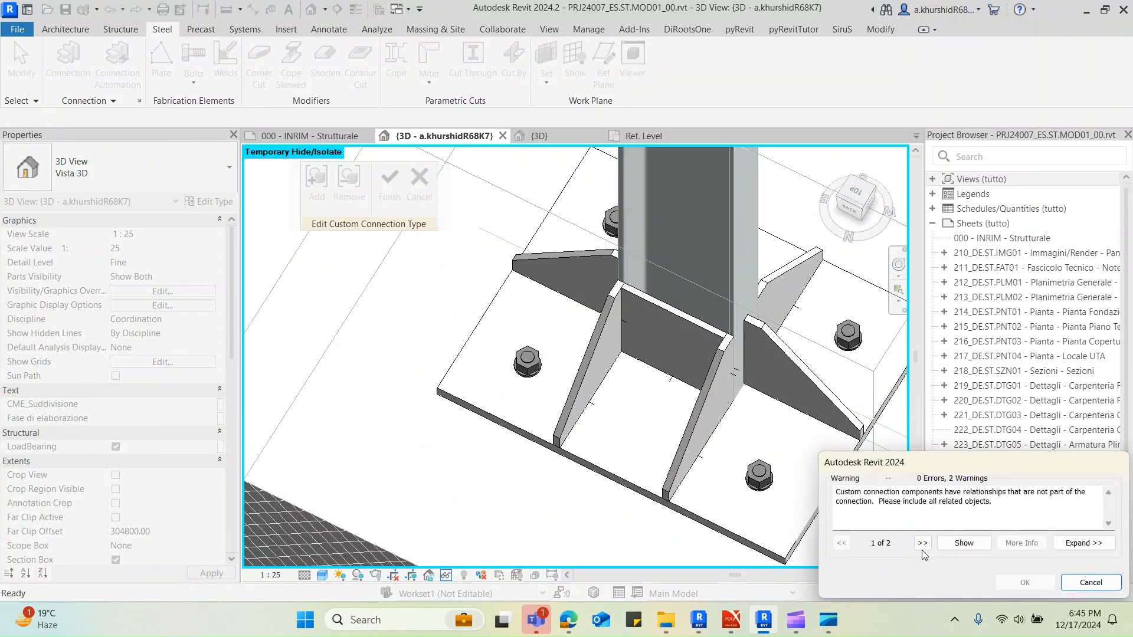
click(923, 544)
click(964, 543)
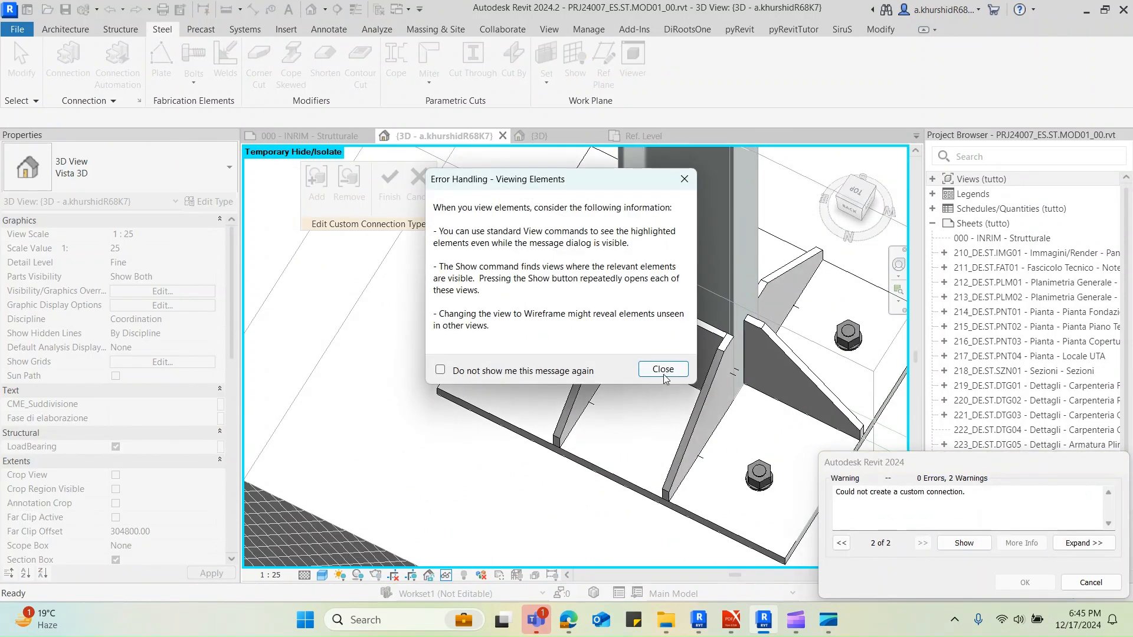
click(663, 370)
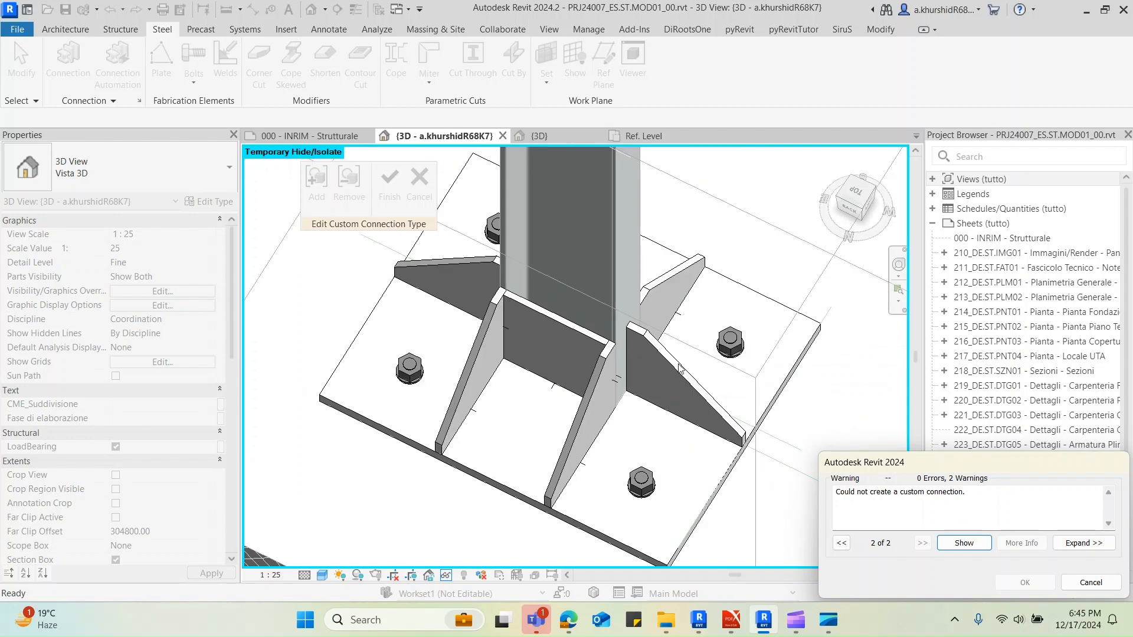
scroll(691, 348, down, 1)
shift+middle_drag(747, 363, 613, 390)
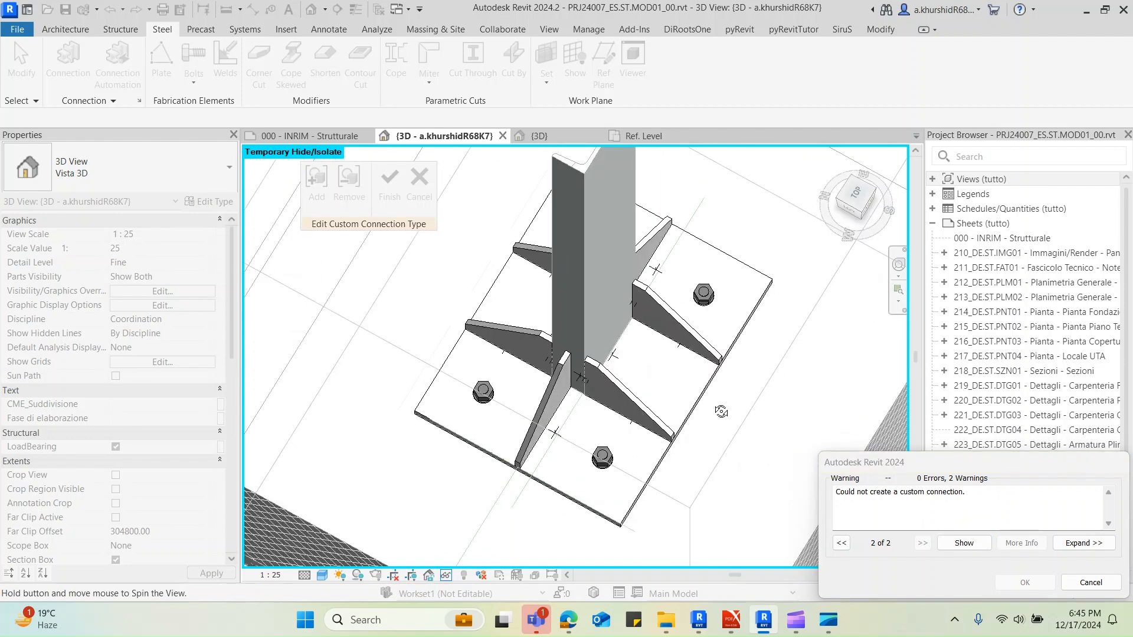
shift+middle_drag(721, 412, 588, 358)
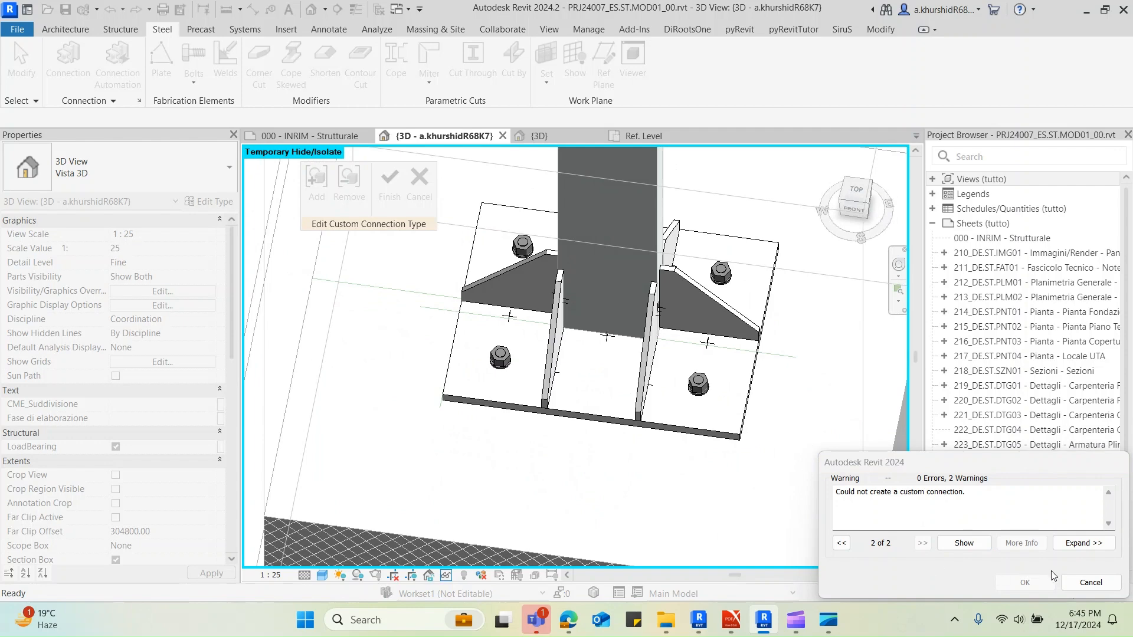
click(1090, 583)
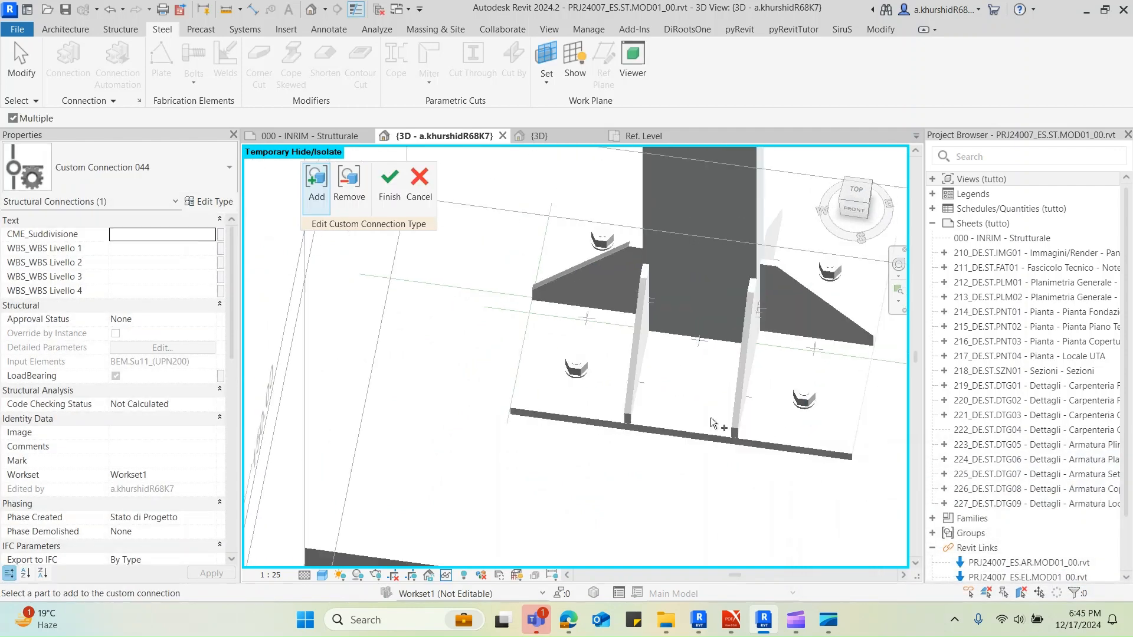
Examine the base plate, stiffeners and anchors from several sides for parts related to Custom Connection 044
shift+middle_drag(712, 423, 481, 457)
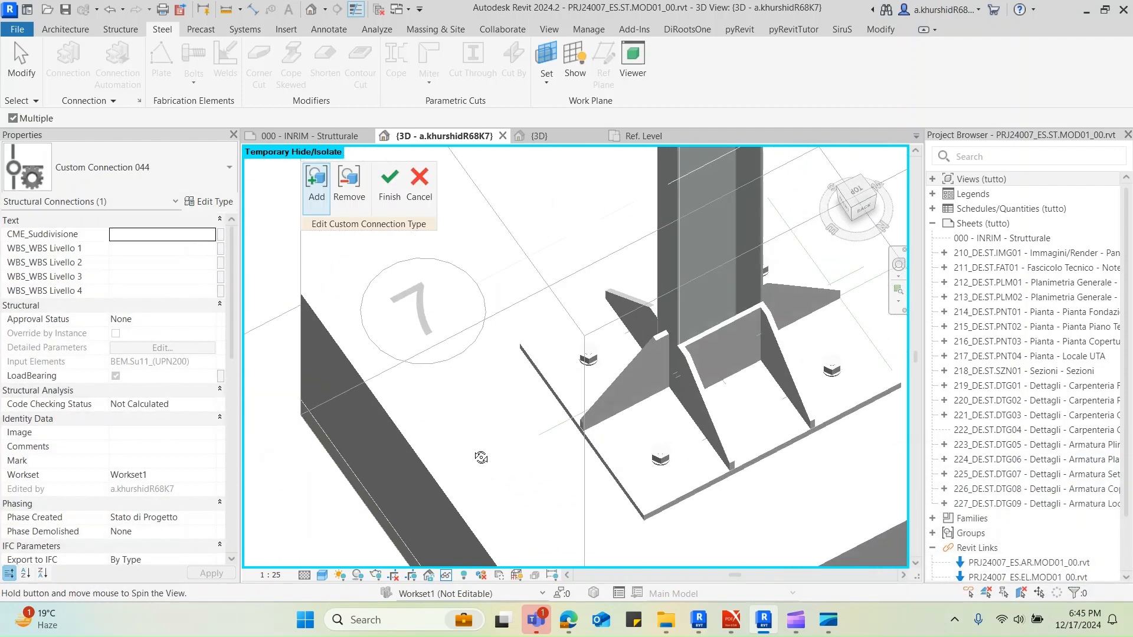
key(Escape)
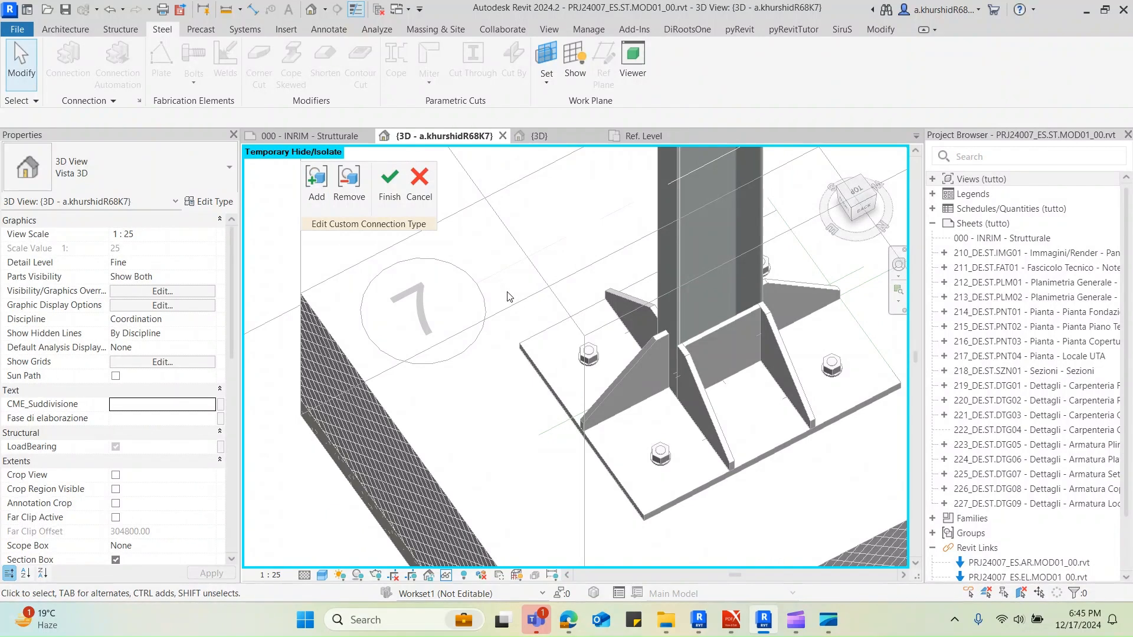
scroll(509, 296, down, 6)
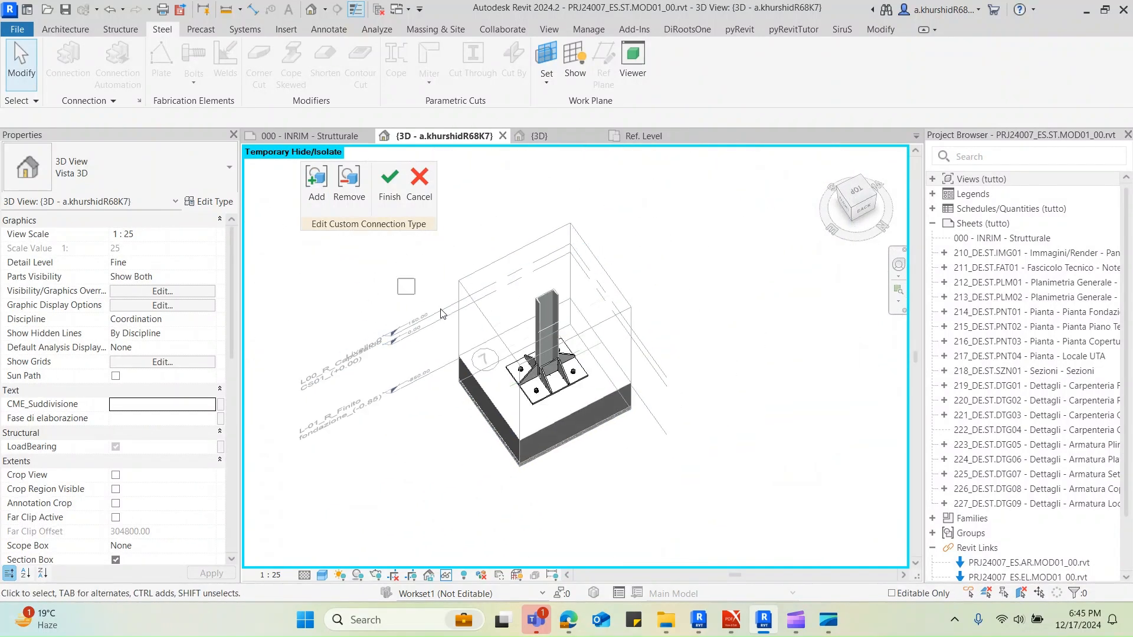
drag(442, 314, 713, 487)
scroll(417, 405, up, 5)
key(Escape)
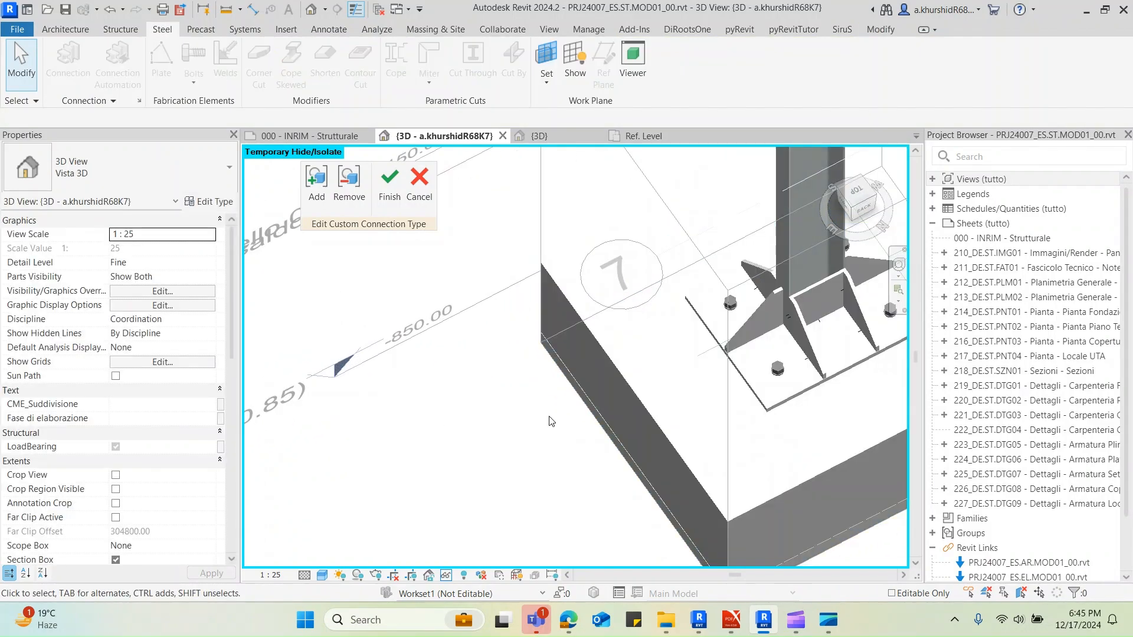
shift+middle_drag(551, 421, 565, 388)
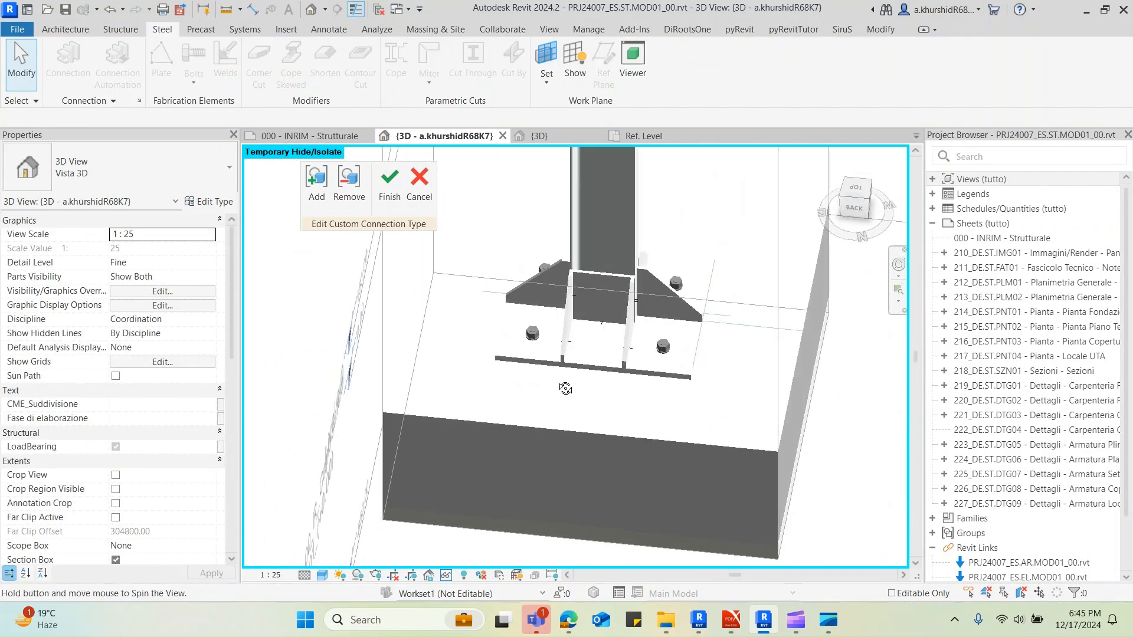
click(349, 184)
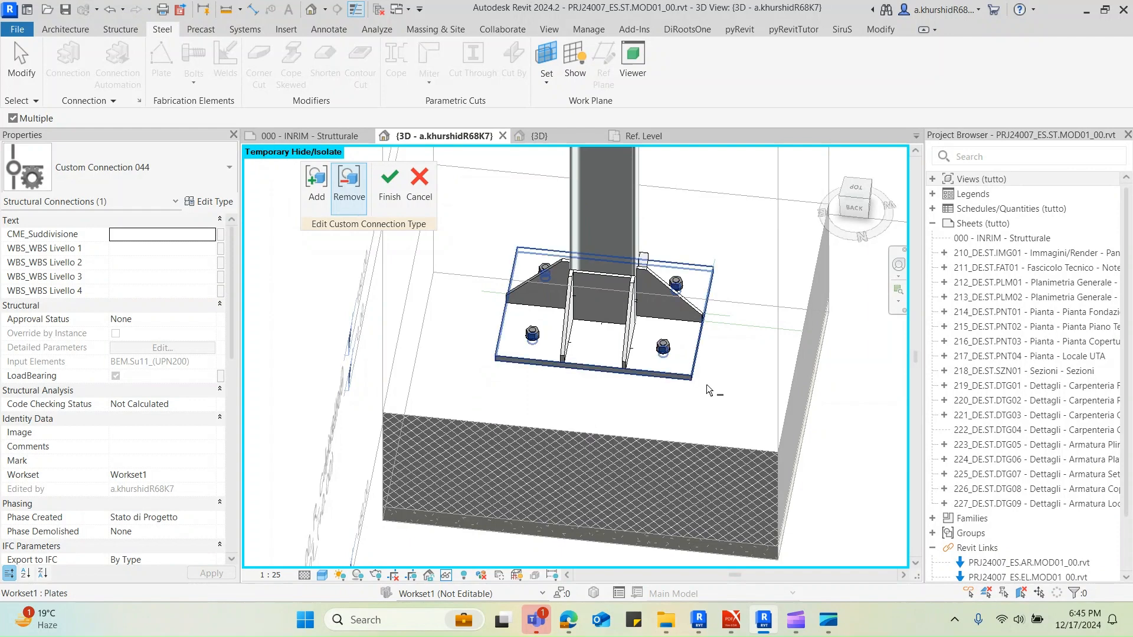
shift+middle_drag(710, 391, 657, 412)
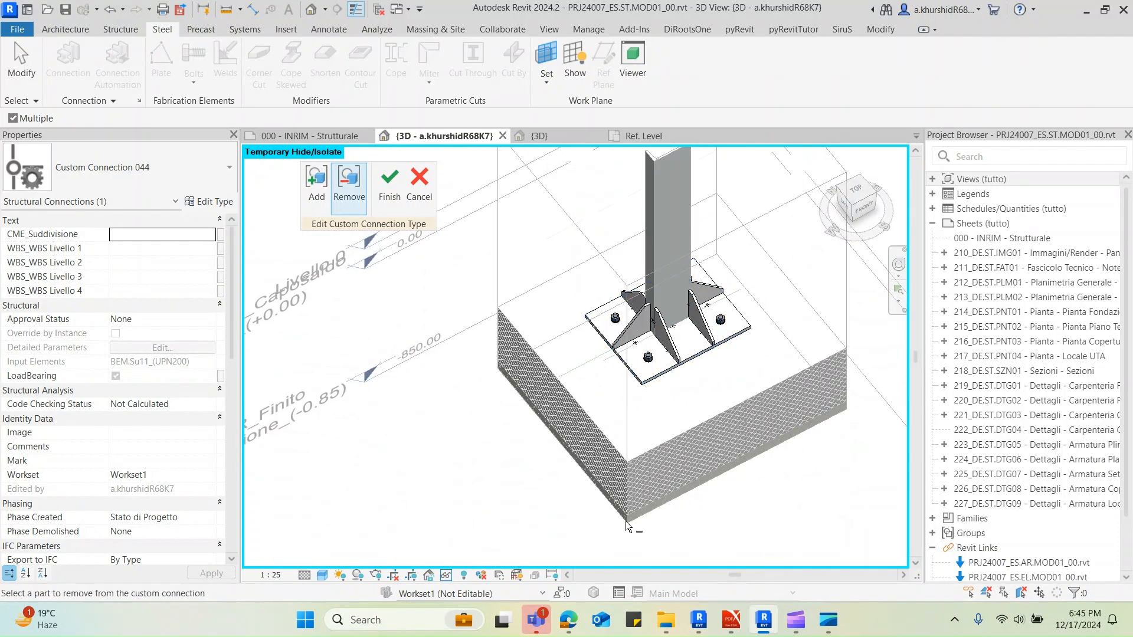
scroll(618, 416, down, 3)
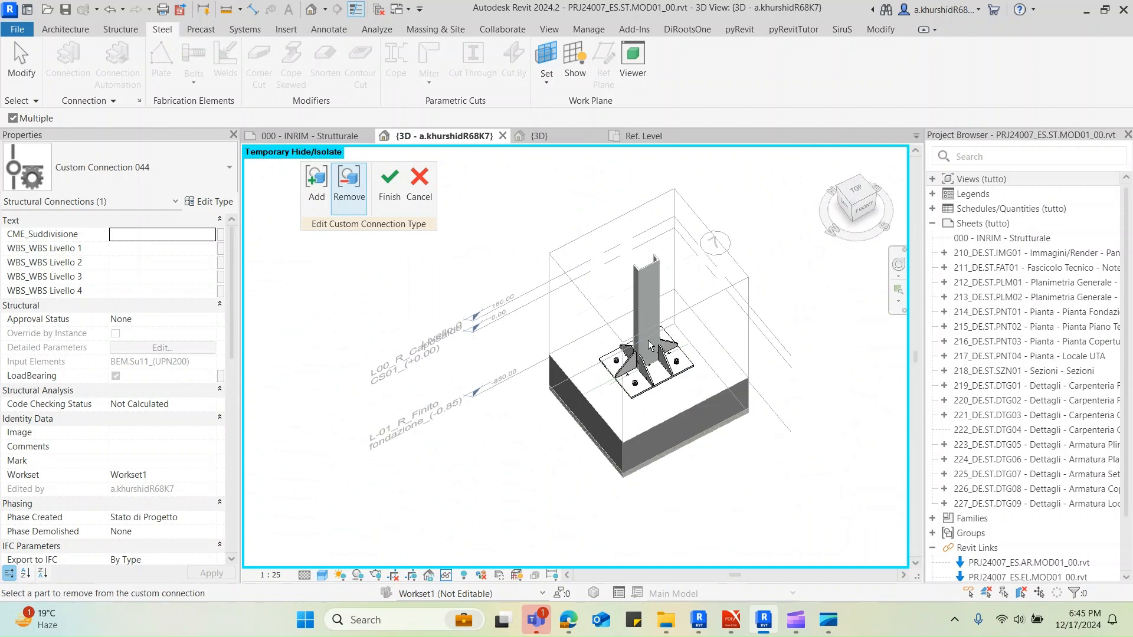
scroll(597, 392, up, 3)
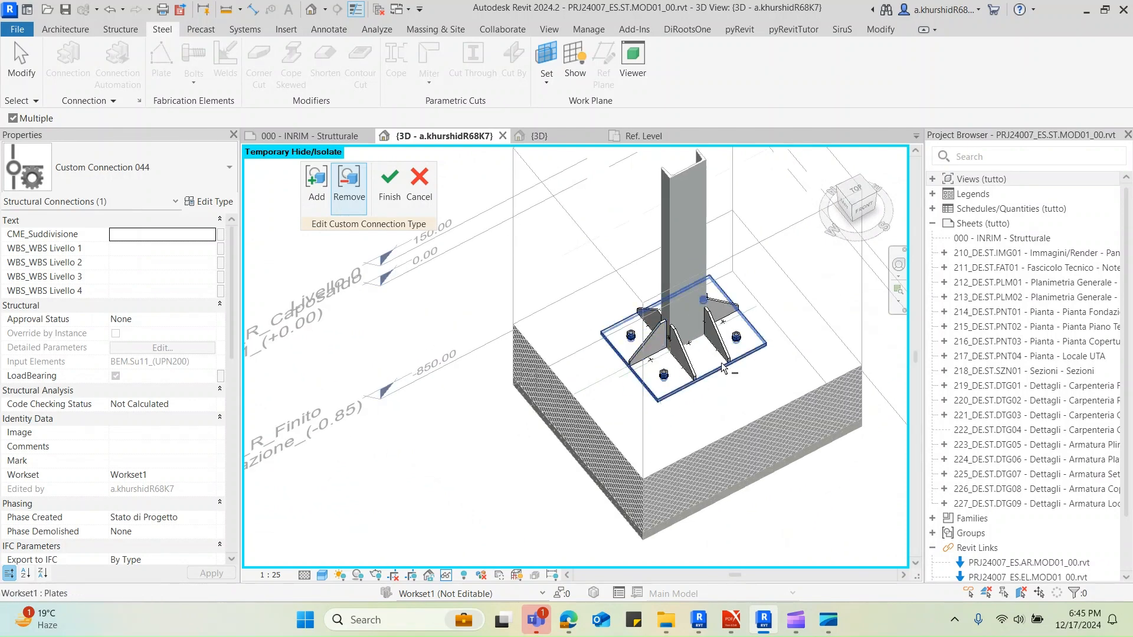
key(Escape)
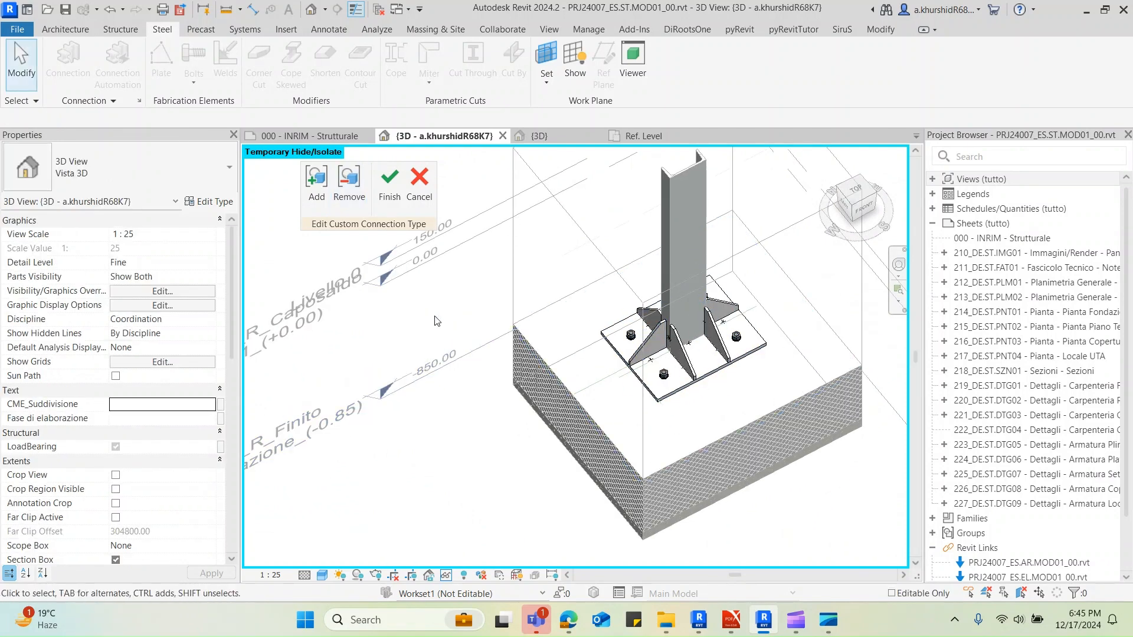
Try to finish Custom Connection 044, expand the details of both warnings, and return to editing
click(388, 198)
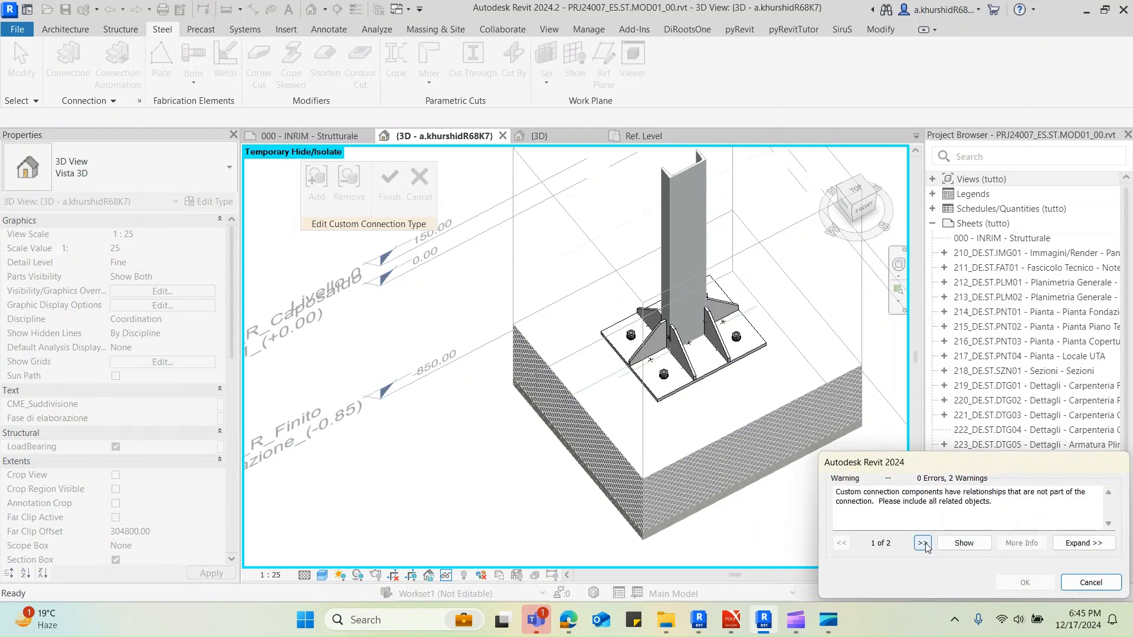
click(1080, 542)
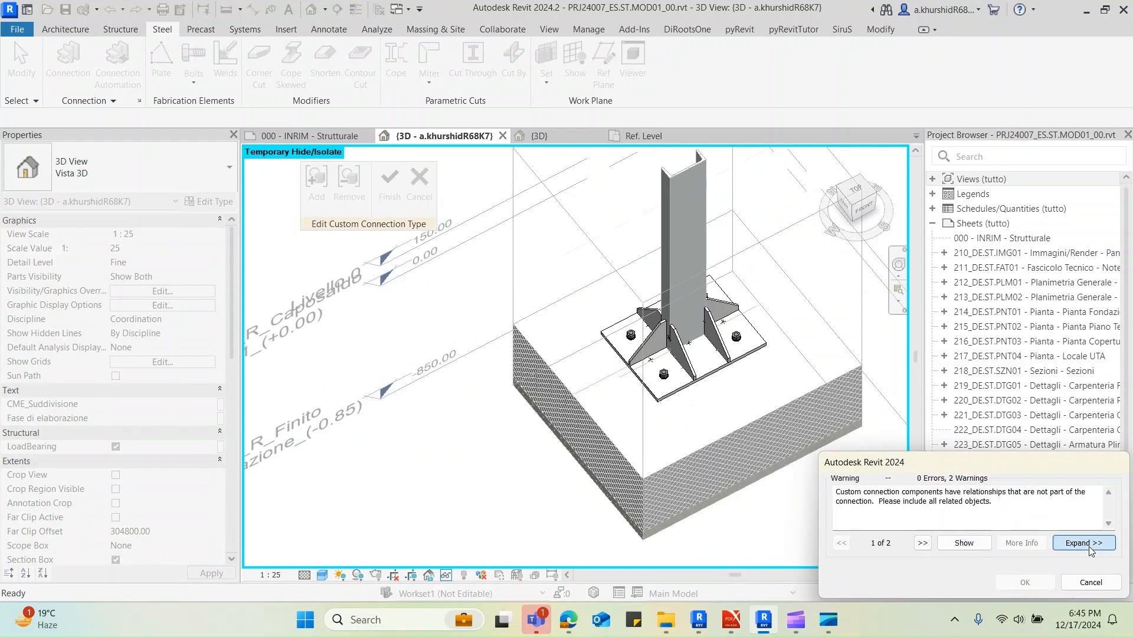
click(860, 337)
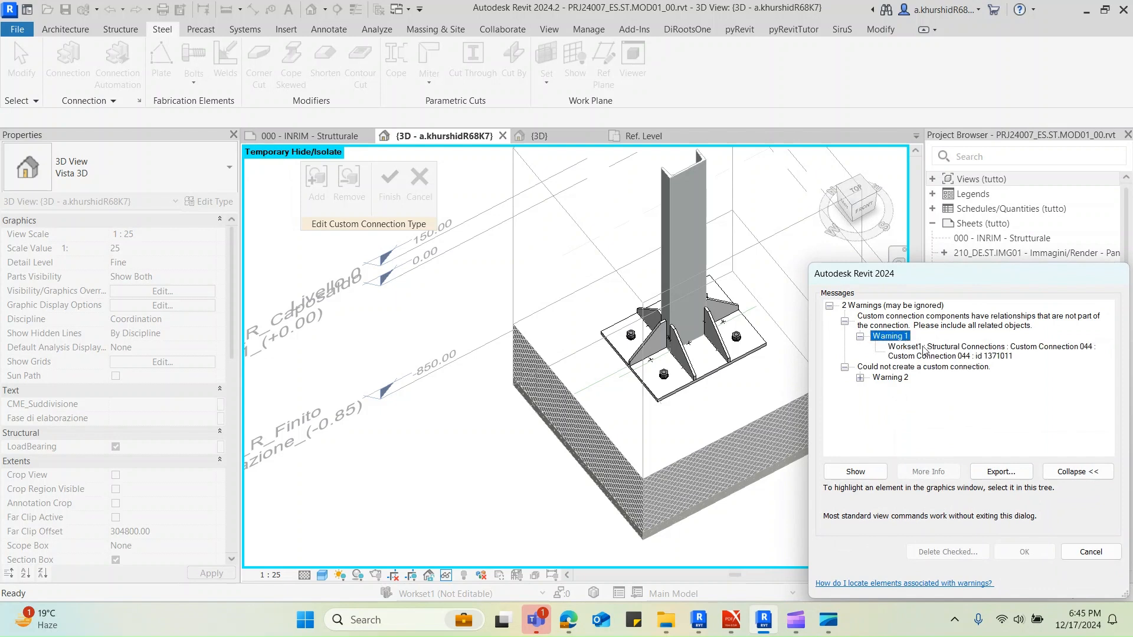
click(860, 378)
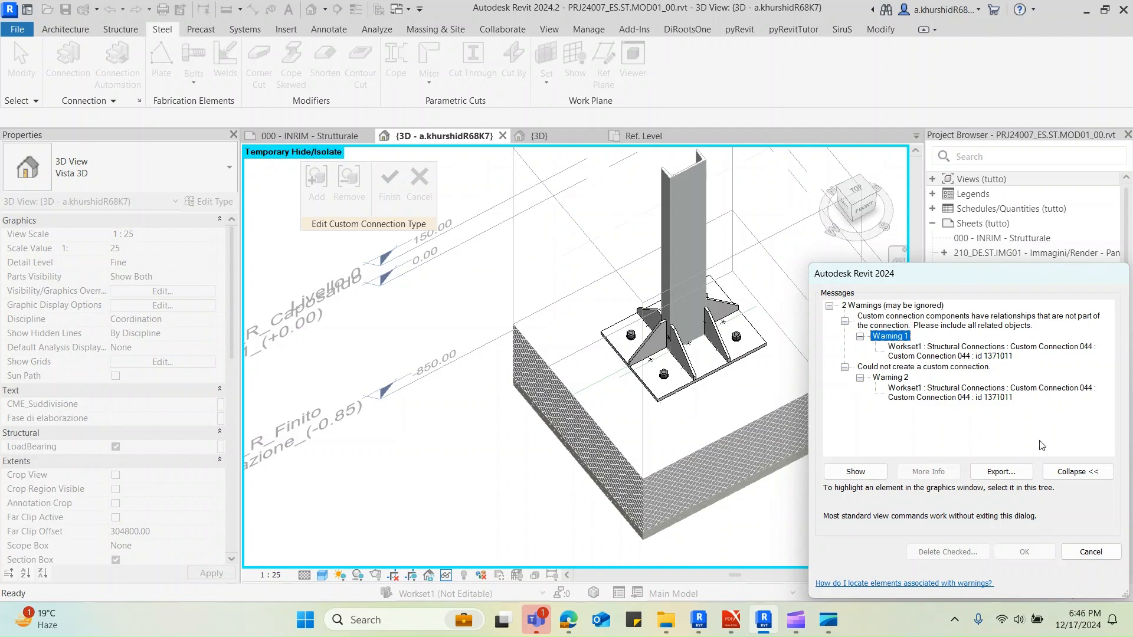
click(1089, 552)
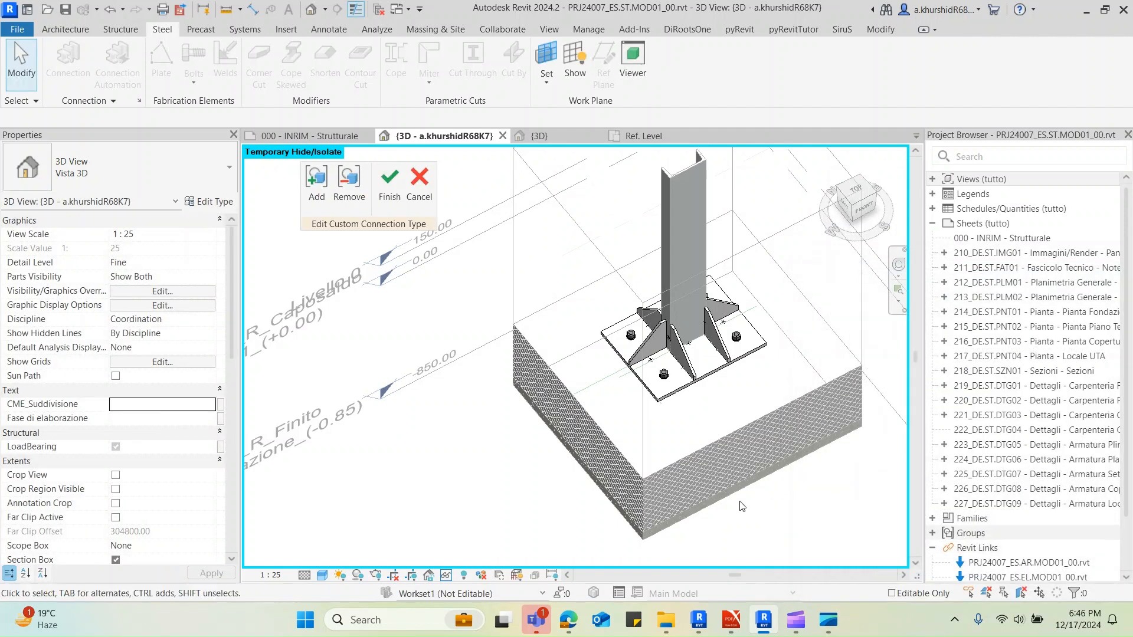
Try once more to finish Custom Connection 044, and cancel the editing of the connection
click(389, 183)
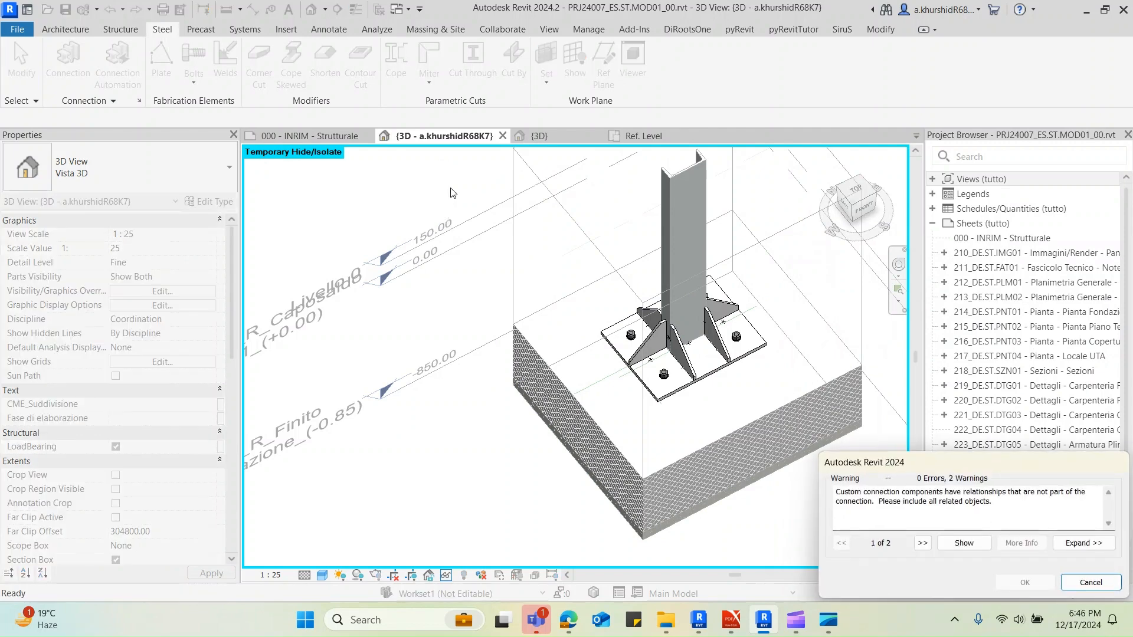
click(423, 184)
scroll(598, 343, down, 2)
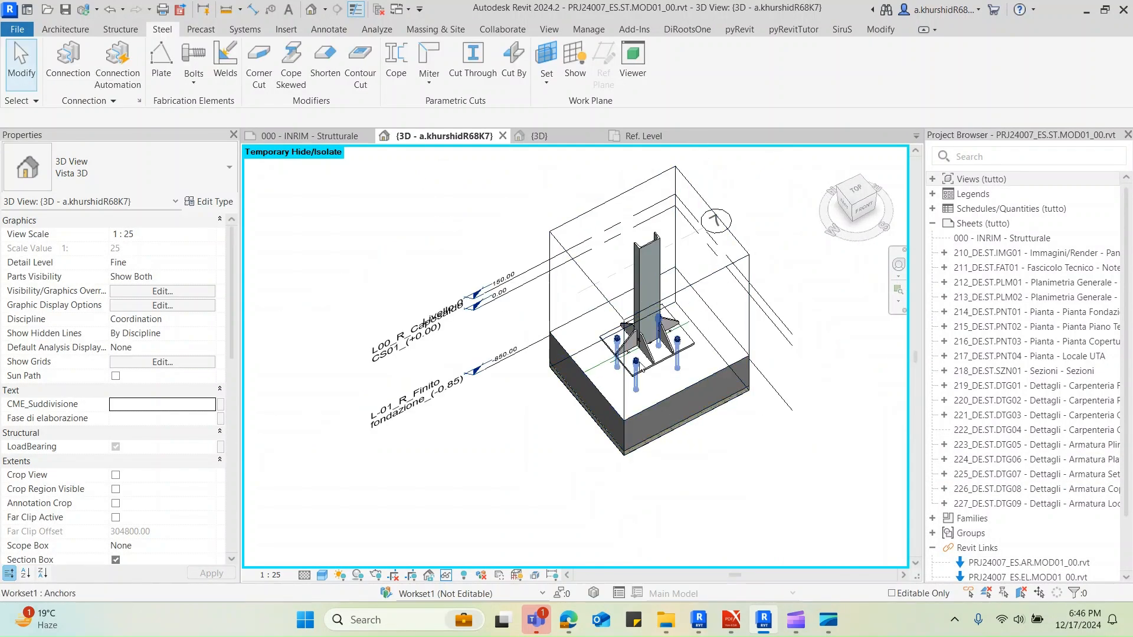
scroll(654, 341, up, 2)
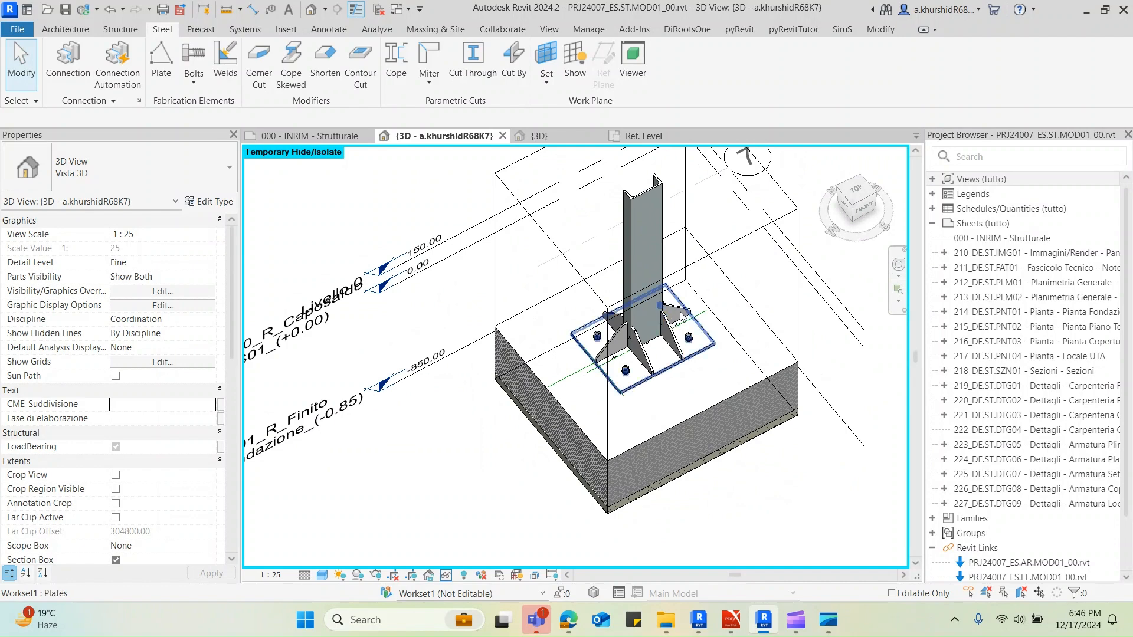
Restore the temporarily hidden elements and lower the section box's upper face to cut the column just above the stiffeners
click(693, 346)
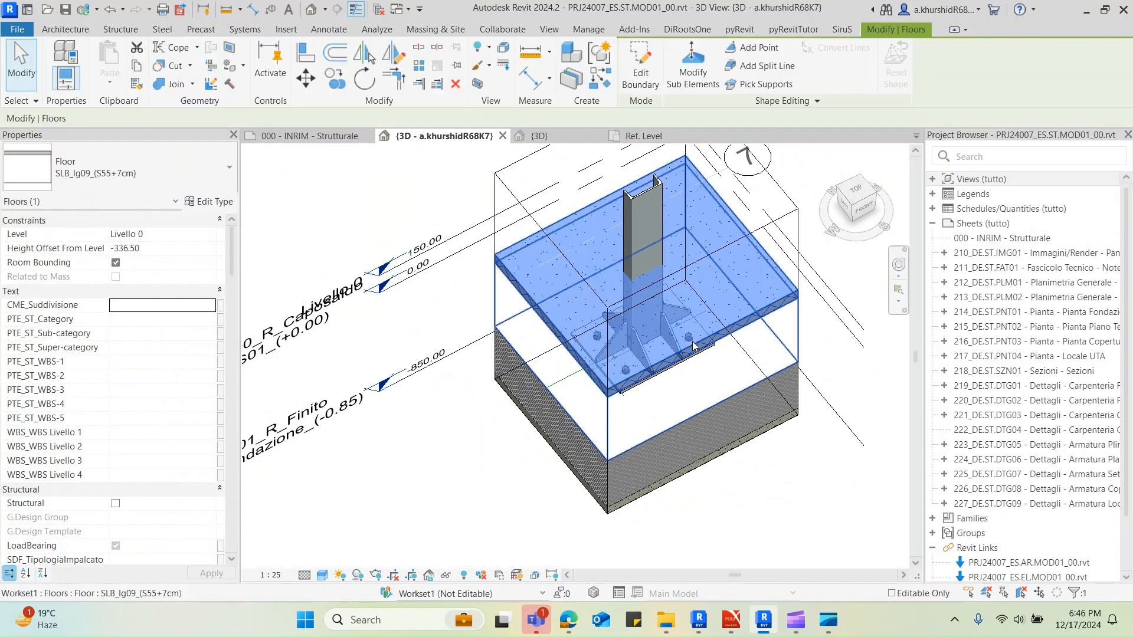
shift+middle_drag(733, 384, 706, 252)
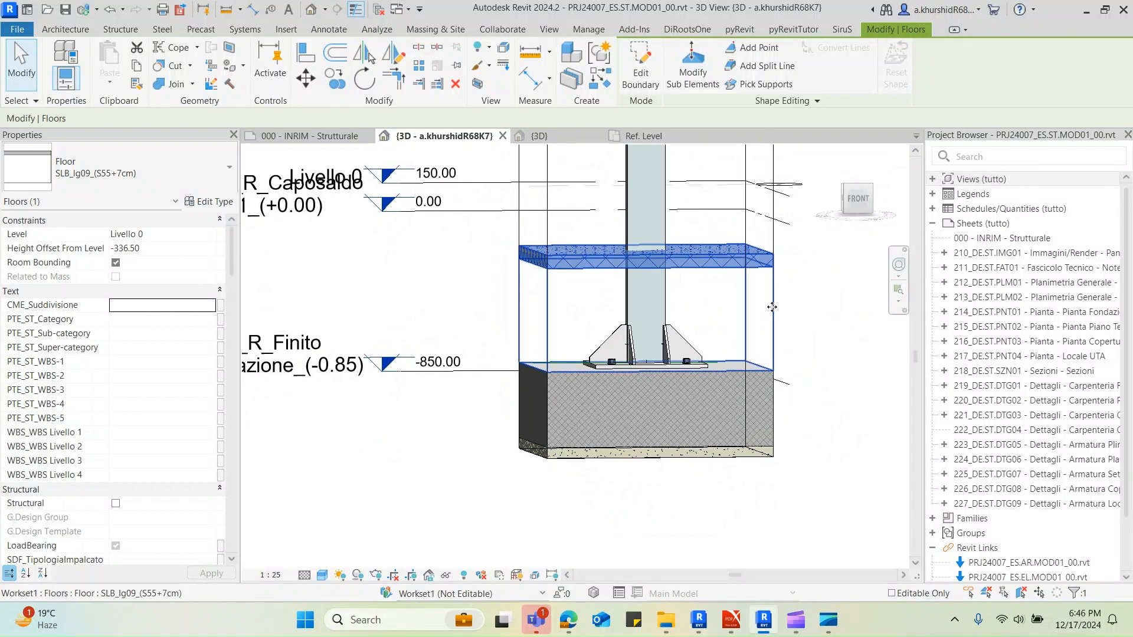
scroll(746, 408, down, 2)
click(719, 240)
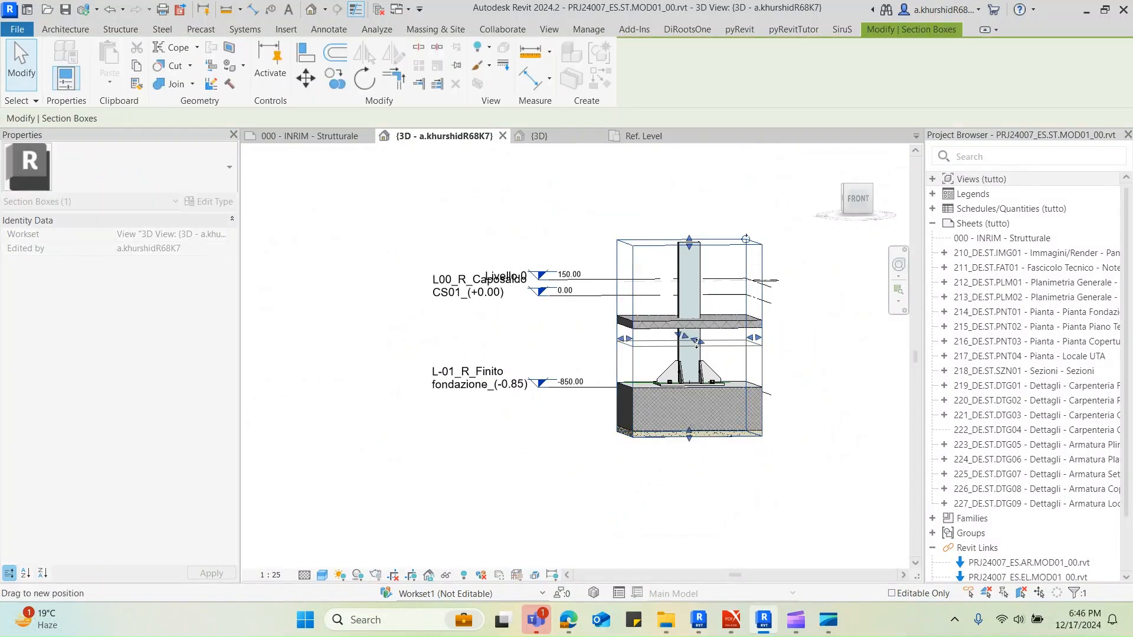
drag(692, 341, 692, 342)
click(662, 319)
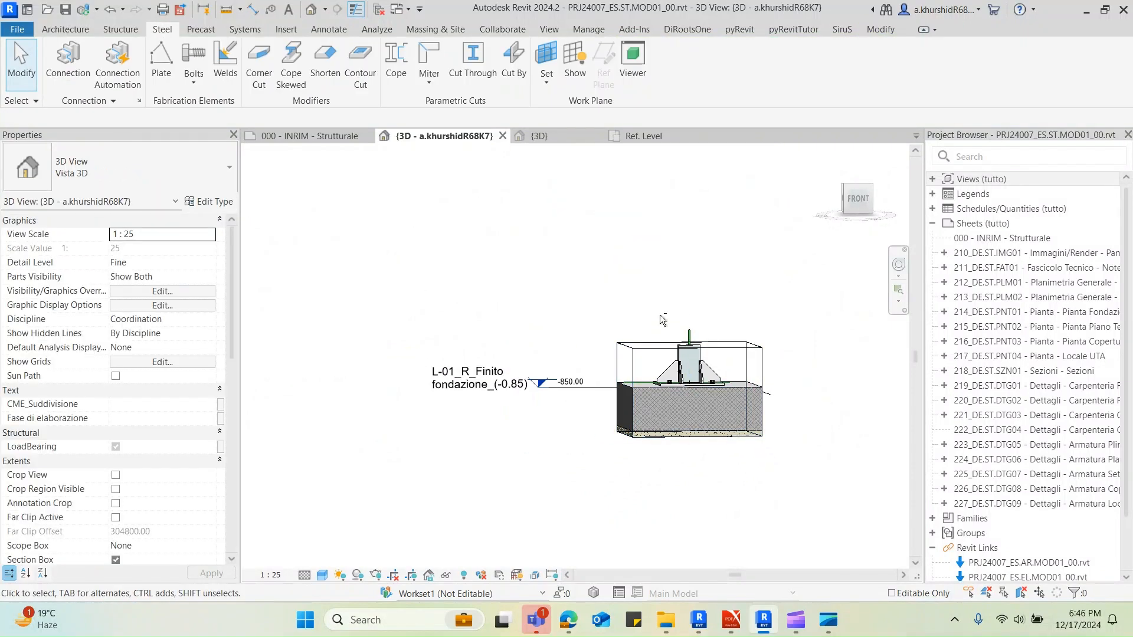
shift+middle_drag(662, 318, 720, 412)
click(720, 413)
key(Escape)
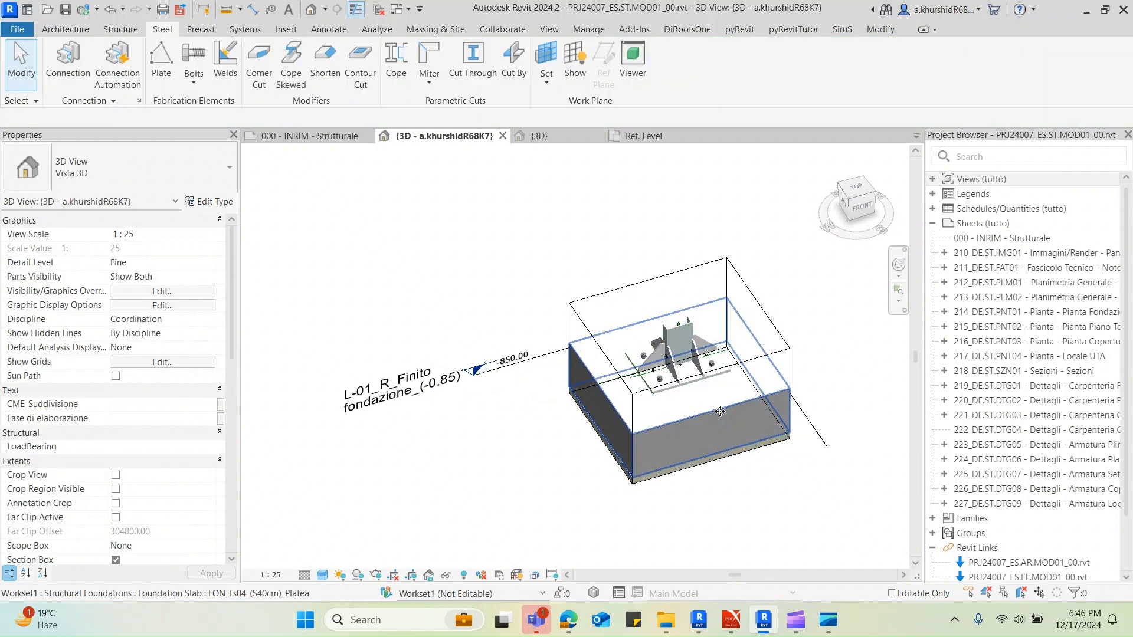
Hide the Structural Foundations category in the 3D view
key(v)
key(v)
click(177, 370)
scroll(187, 413, down, 7)
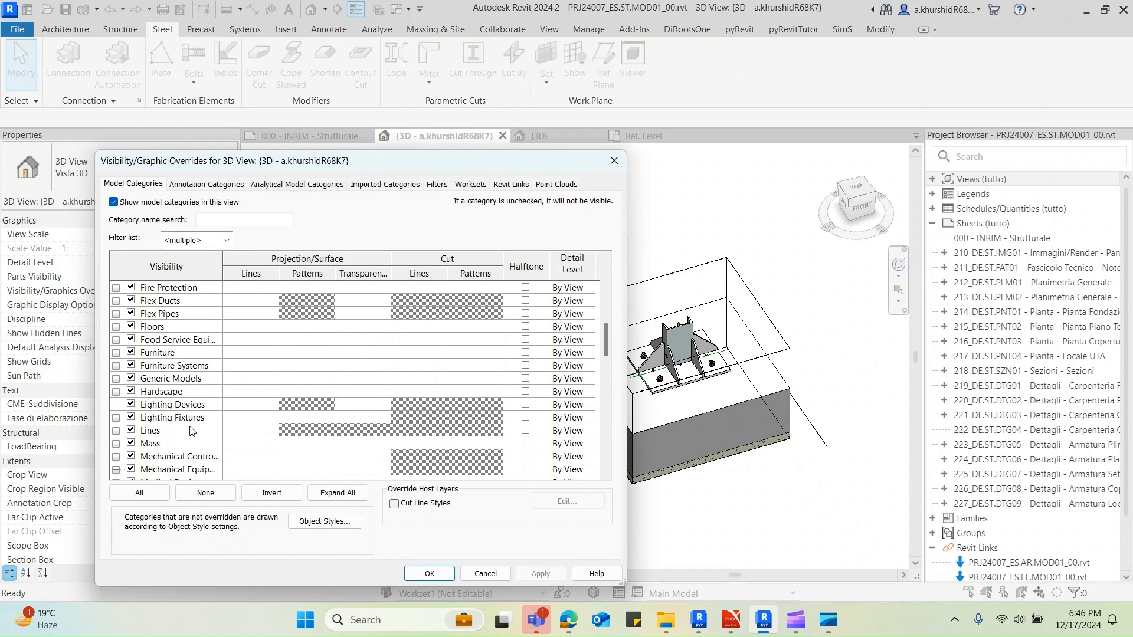
scroll(188, 401, up, 3)
click(192, 341)
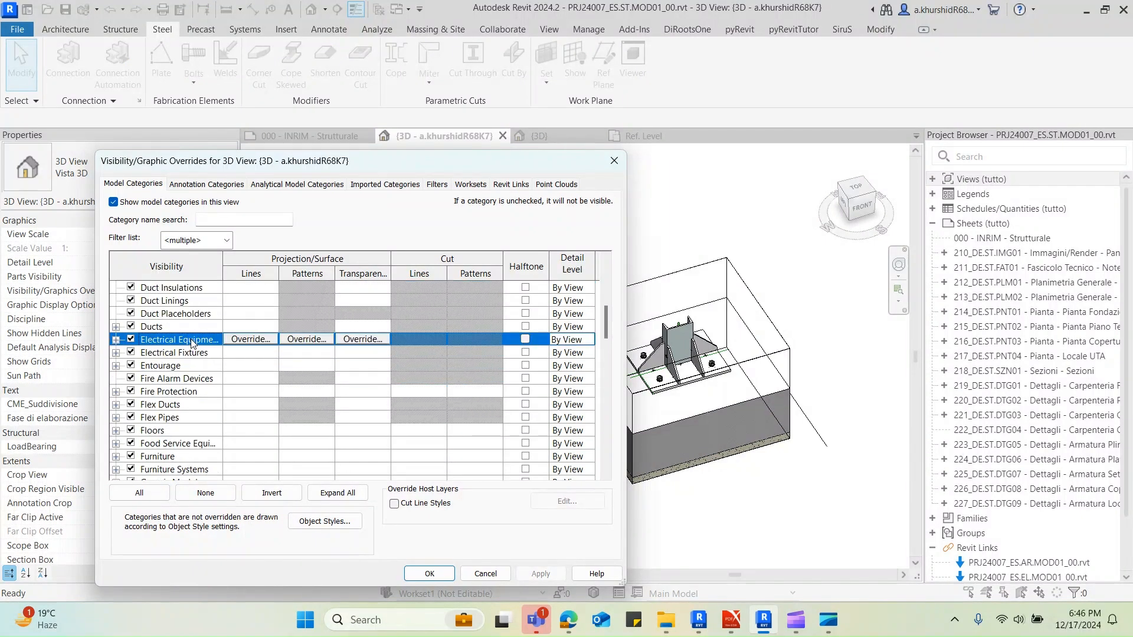
key(s)
scroll(186, 380, down, 5)
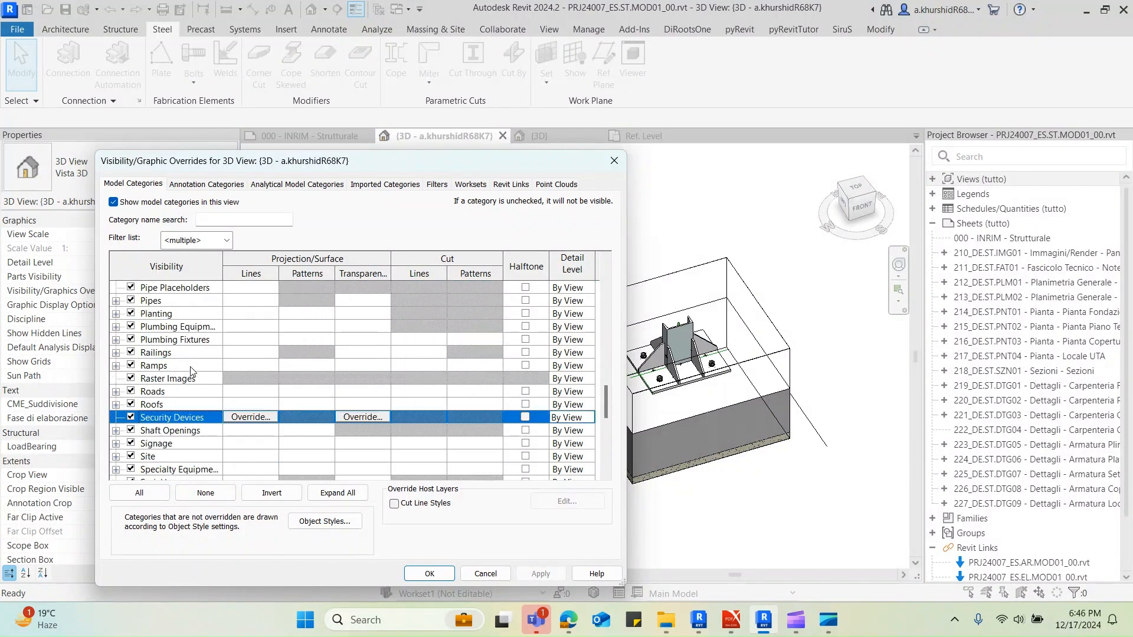
click(192, 417)
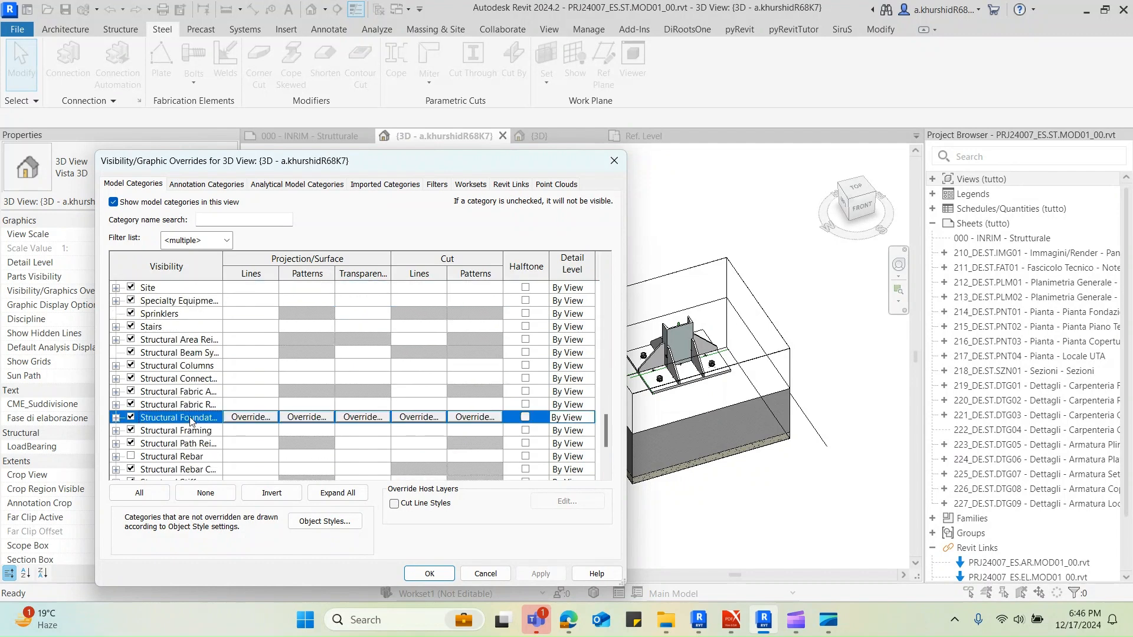
click(429, 574)
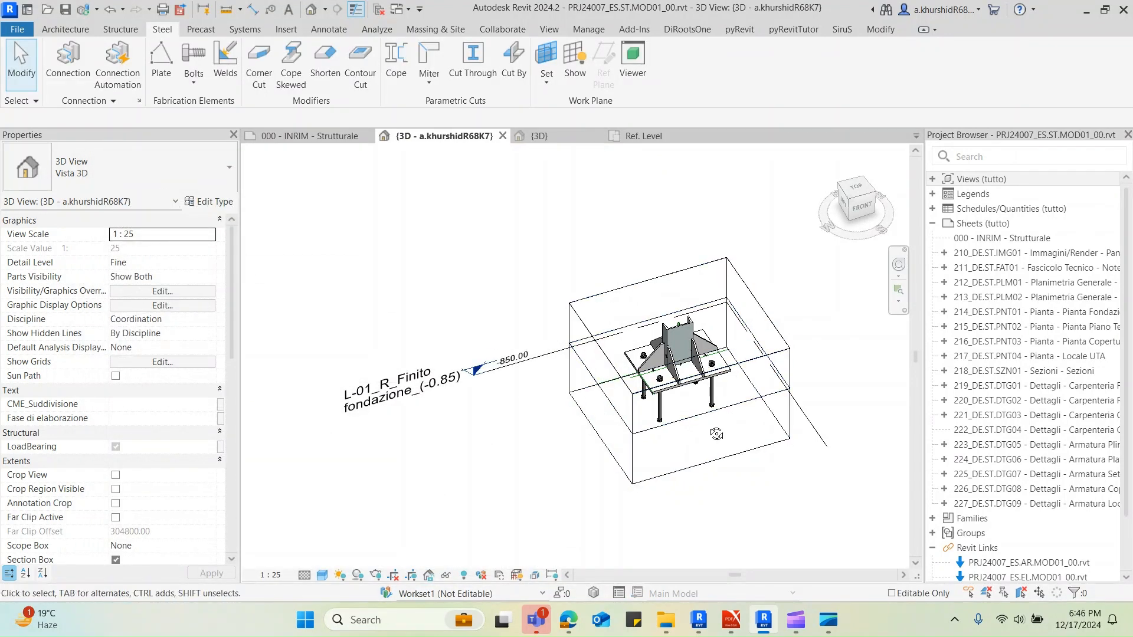
shift+middle_drag(717, 434, 767, 363)
scroll(767, 363, up, 2)
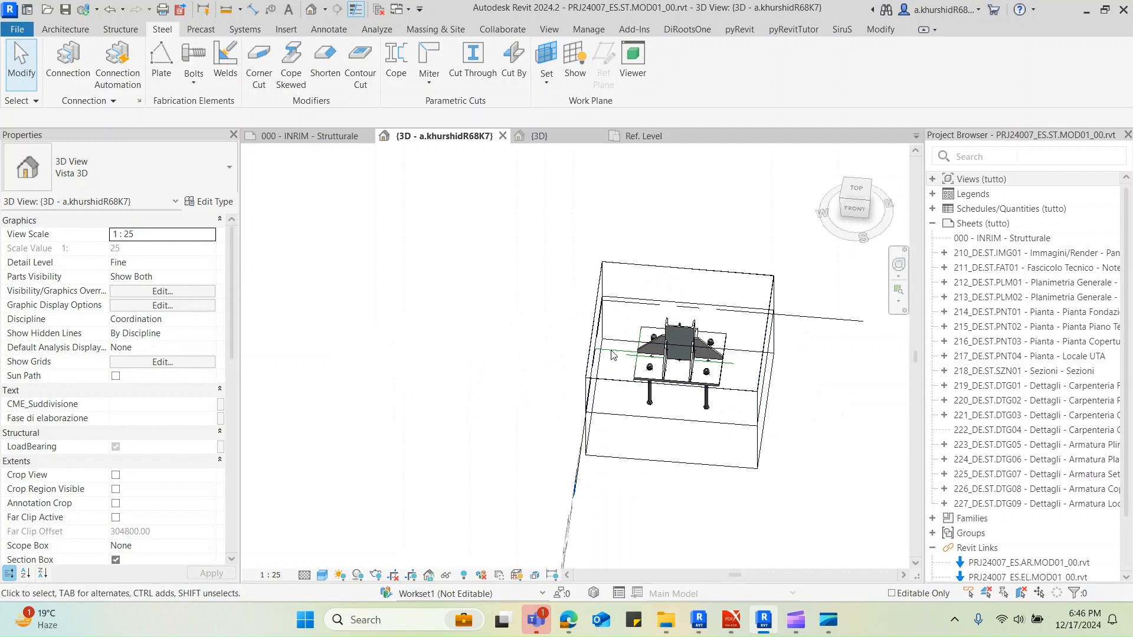
scroll(769, 364, up, 4)
scroll(753, 361, down, 5)
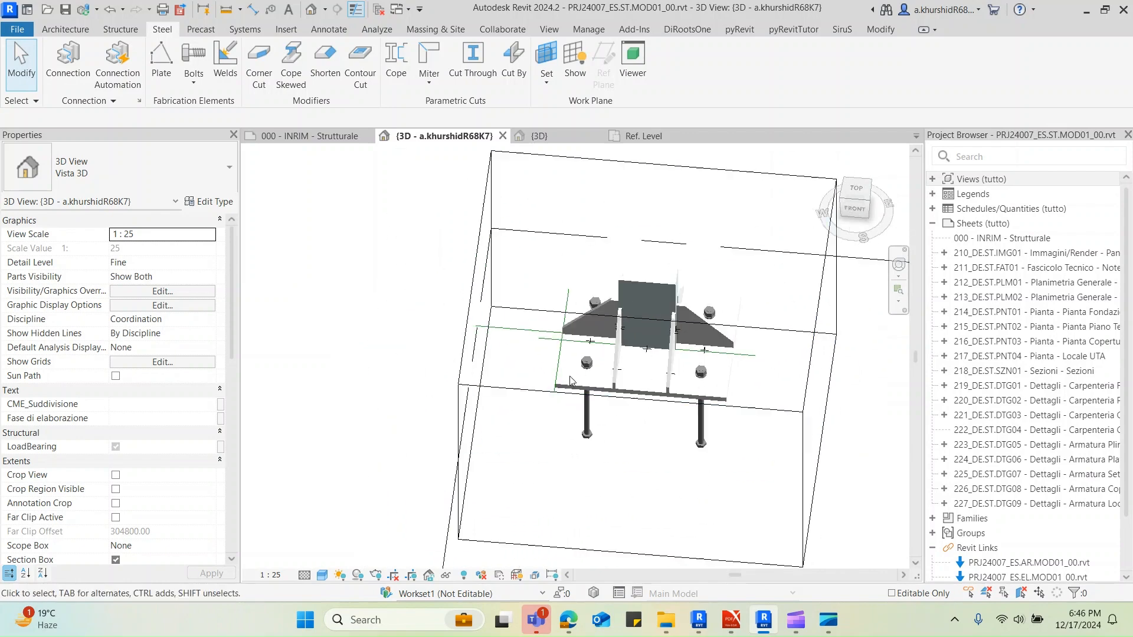
drag(411, 255, 752, 474)
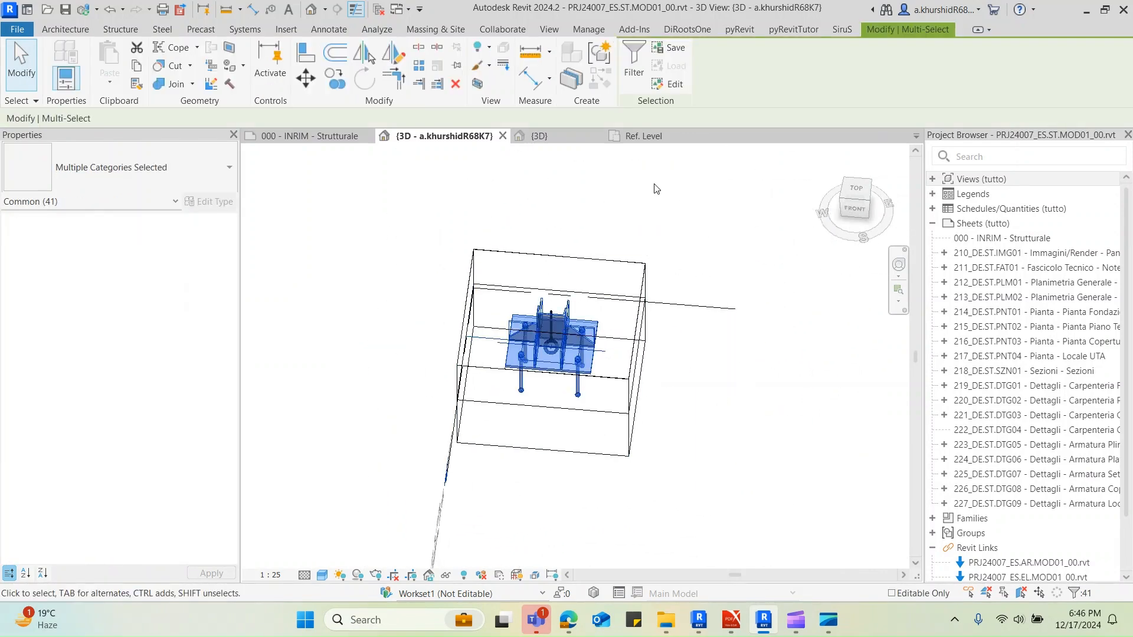
click(654, 185)
Hide the Lines category in the 3D view
key(v)
key(v)
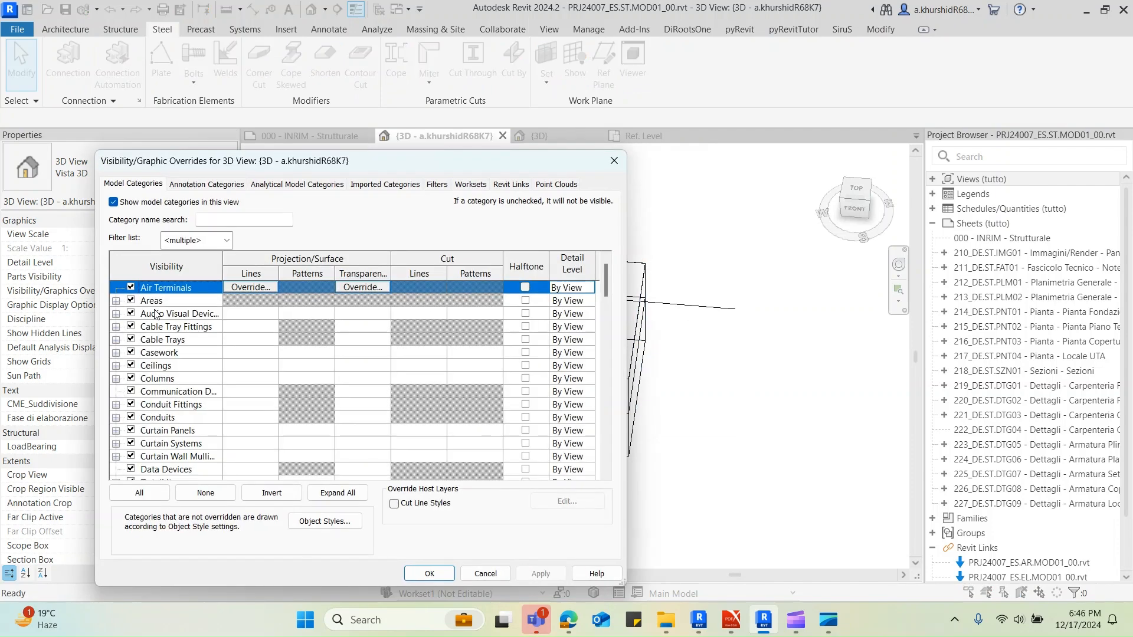
click(175, 339)
scroll(177, 378, down, 5)
click(182, 405)
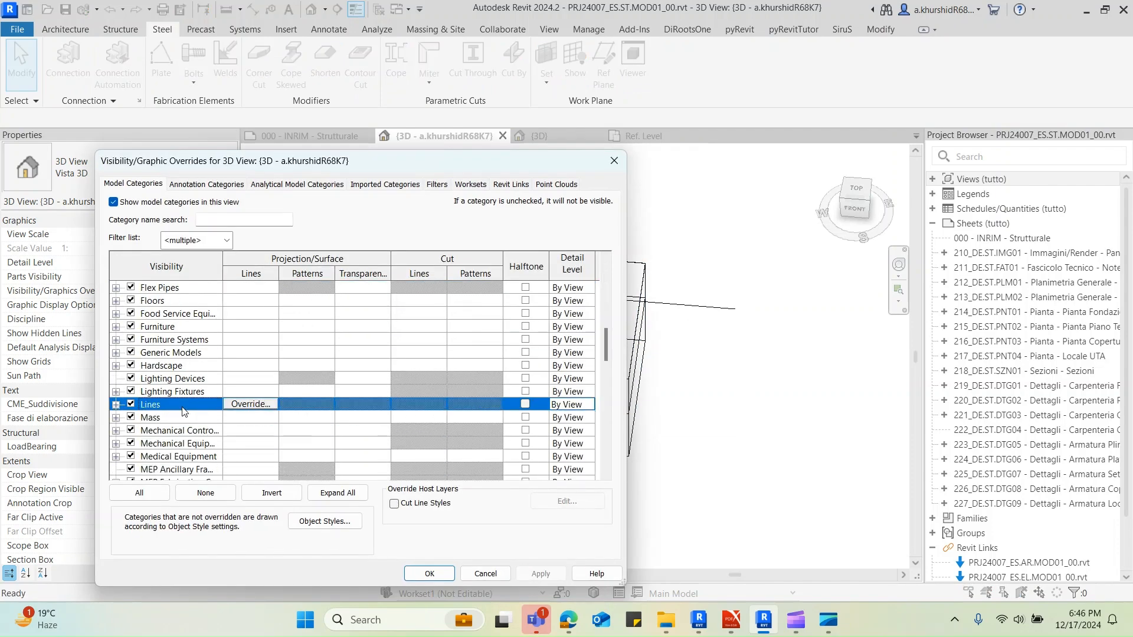
click(153, 446)
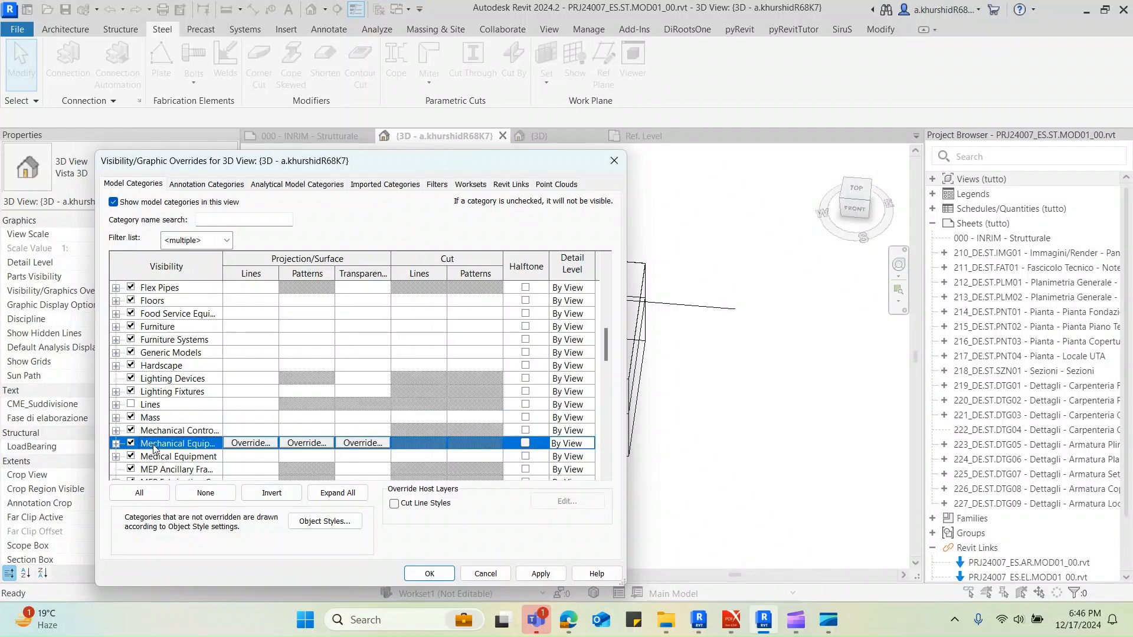
click(429, 573)
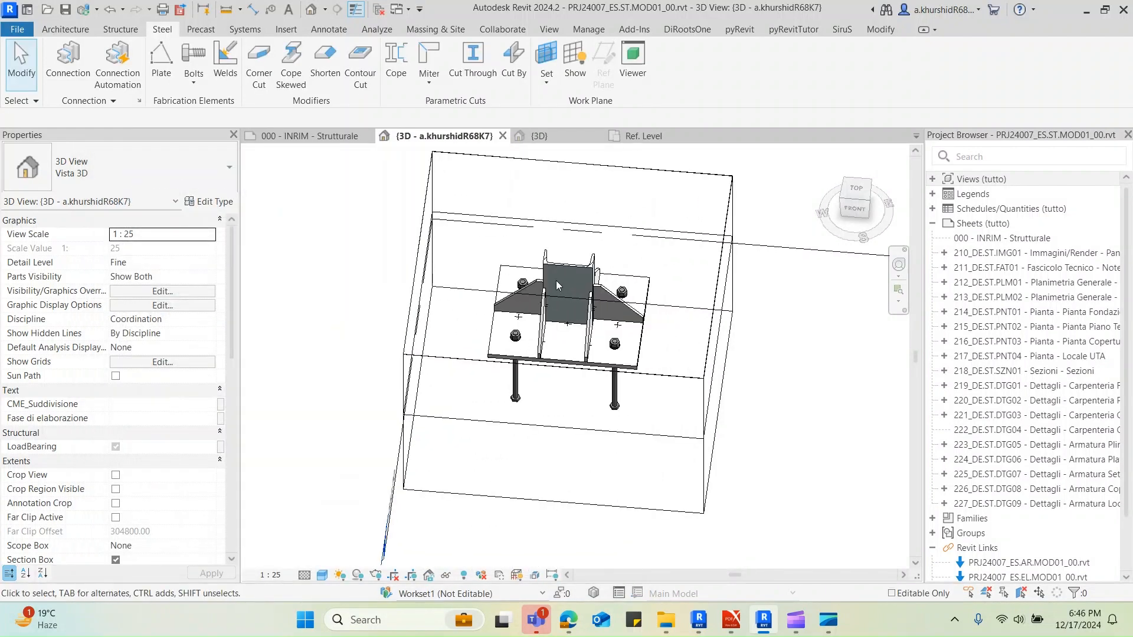
Hide the Floors category in the 3D view
scroll(557, 282, down, 2)
shift+middle_drag(512, 439, 590, 384)
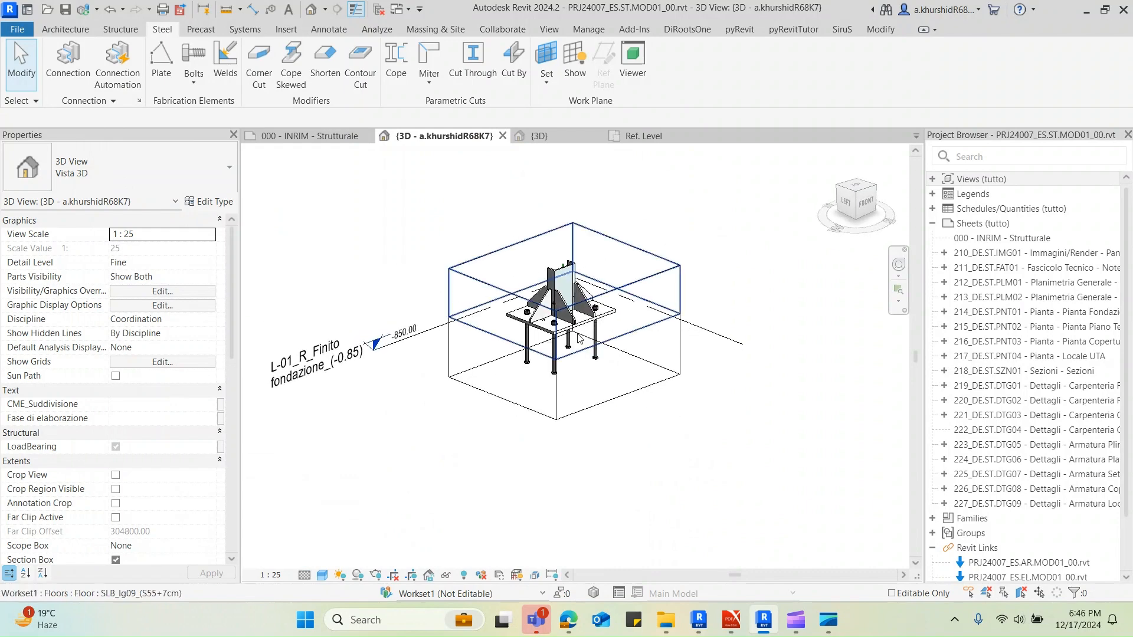
click(521, 352)
scroll(510, 334, up, 2)
click(466, 322)
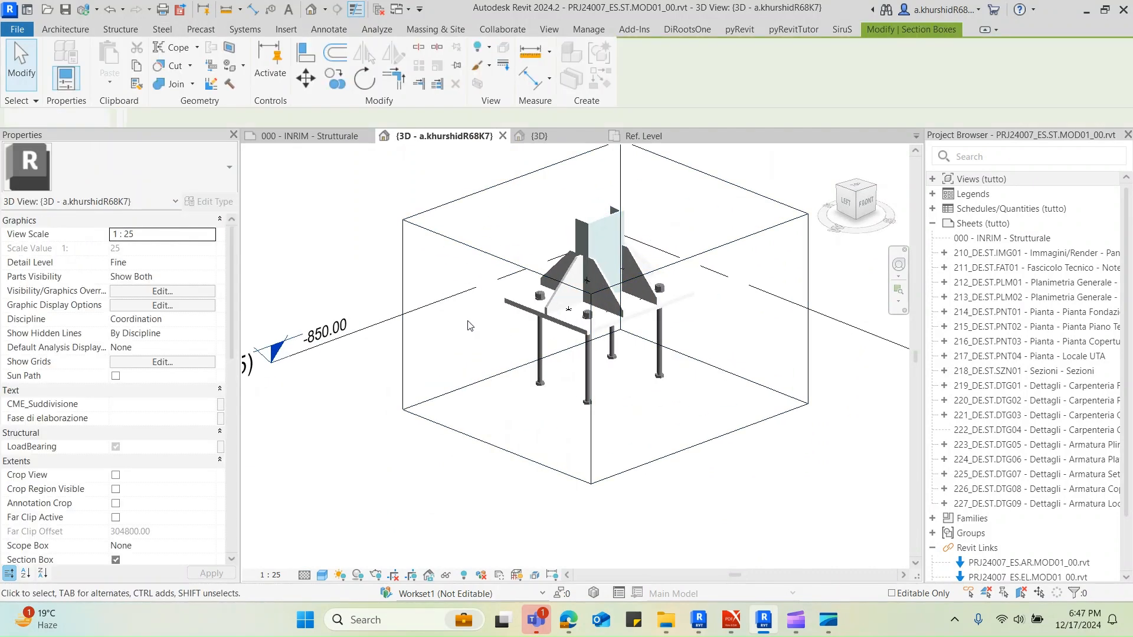
click(461, 332)
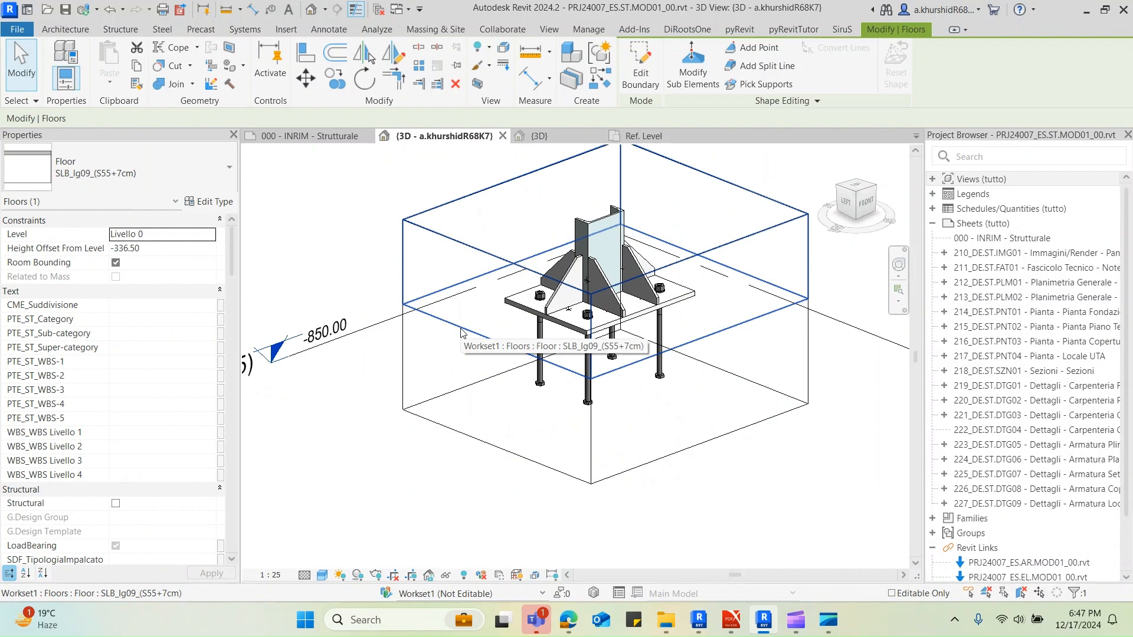
shift+middle_drag(460, 334, 509, 388)
click(508, 387)
key(v)
key(g)
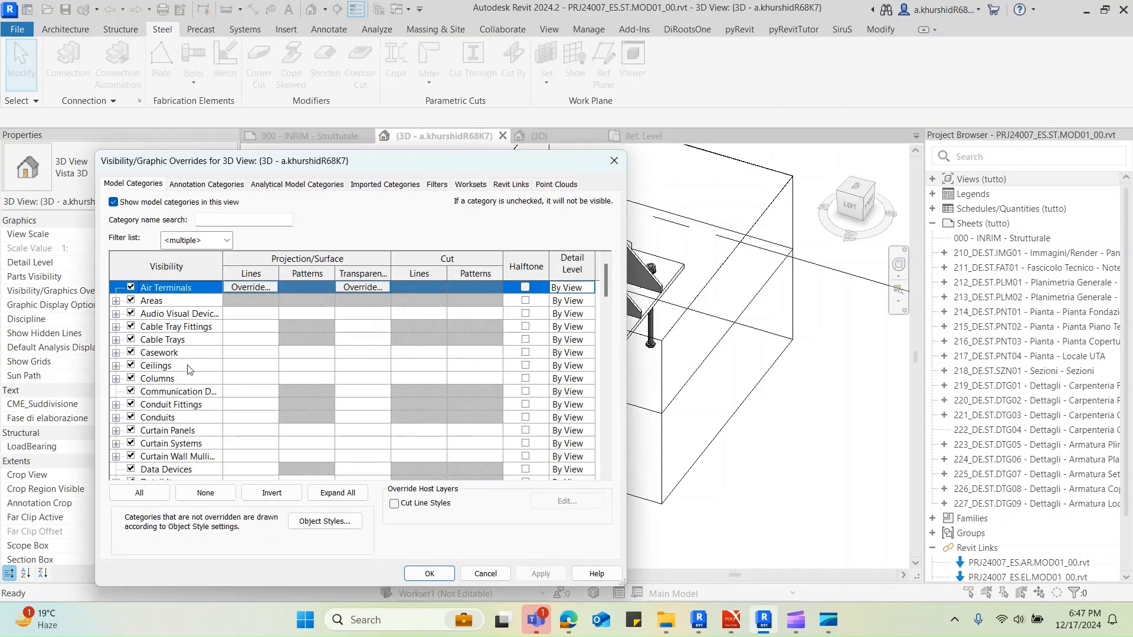
click(189, 367)
key(f)
scroll(179, 423, down, 1)
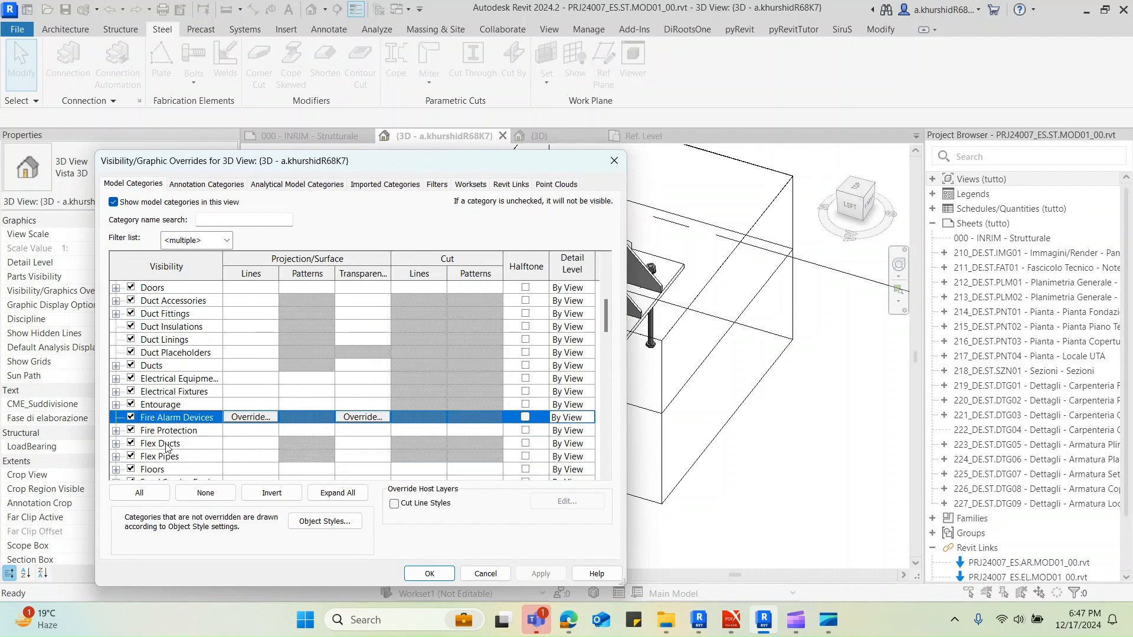
click(169, 470)
click(430, 573)
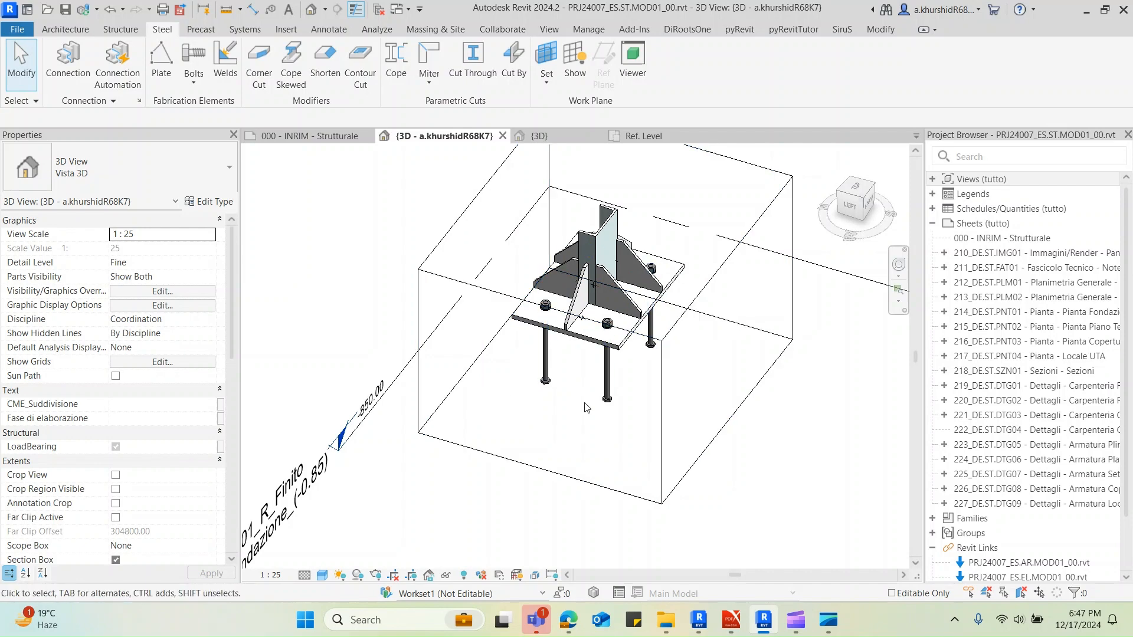
Select the whole base plate assembly and review which element categories the selection contains
scroll(581, 442, down, 2)
drag(467, 238, 738, 463)
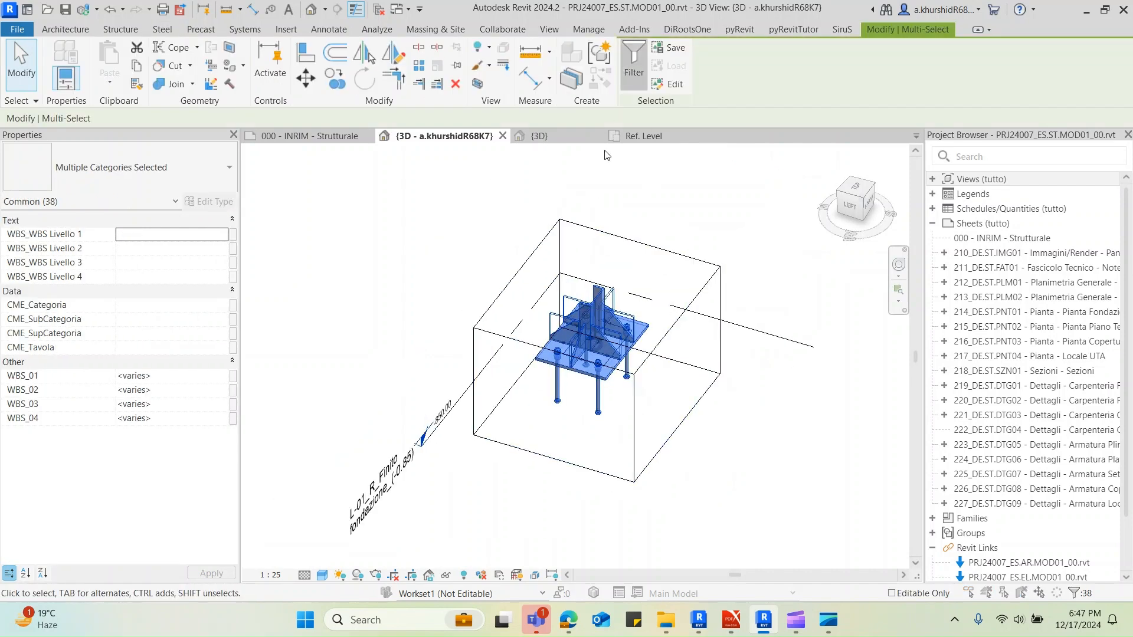
click(634, 65)
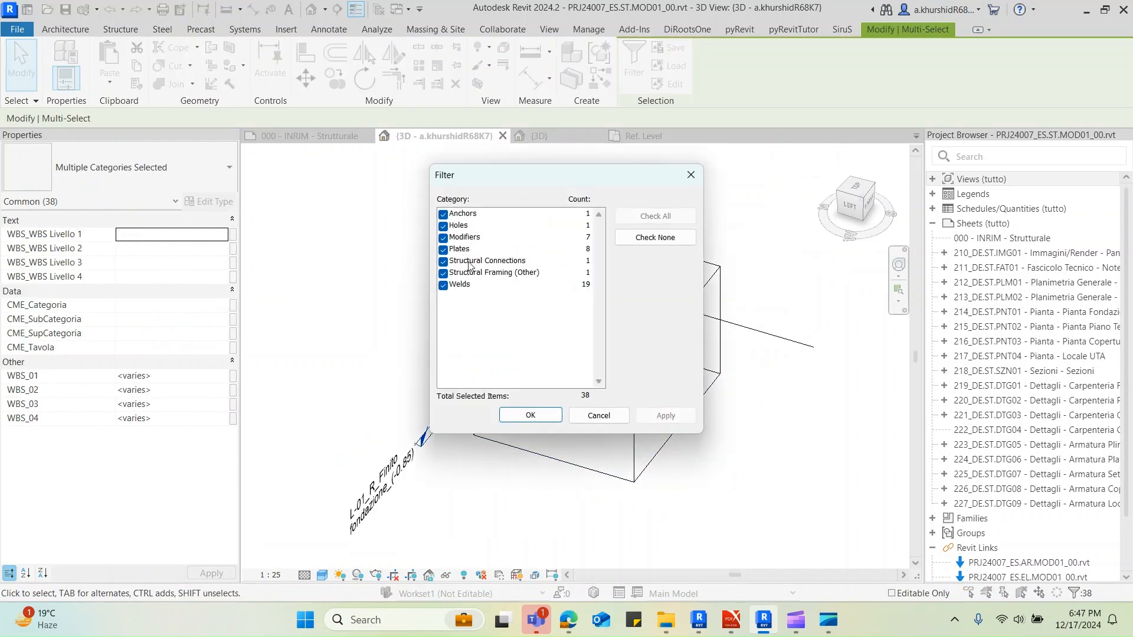
click(591, 413)
key(Escape)
scroll(611, 382, up, 2)
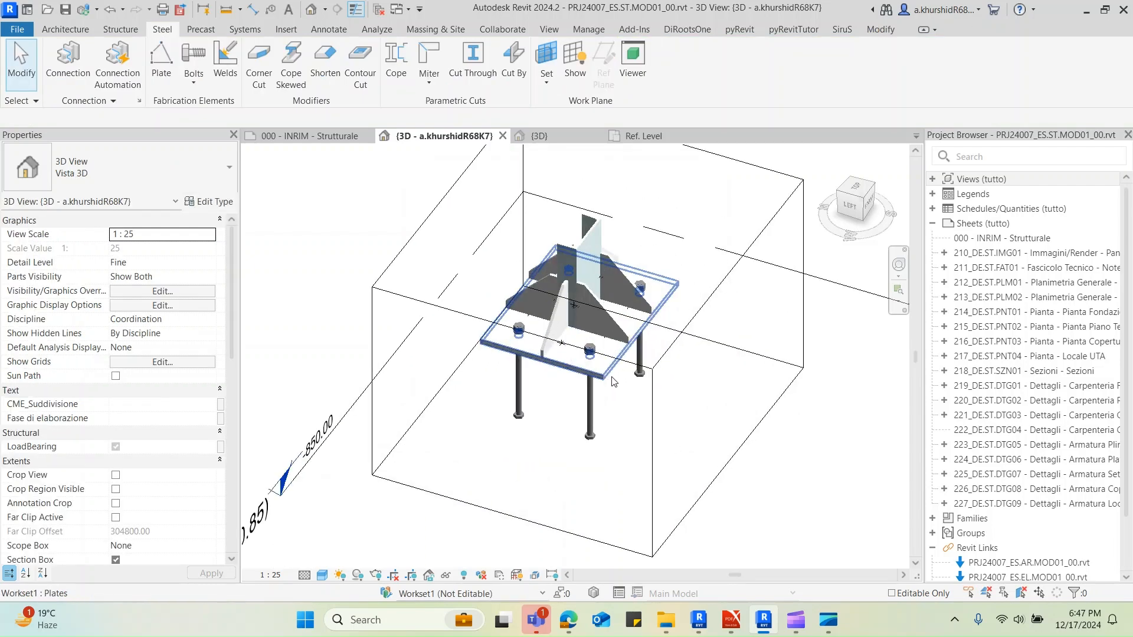
Filter the base plate assembly selection down to Welds only and delete them
scroll(546, 350, down, 2)
drag(476, 229, 647, 453)
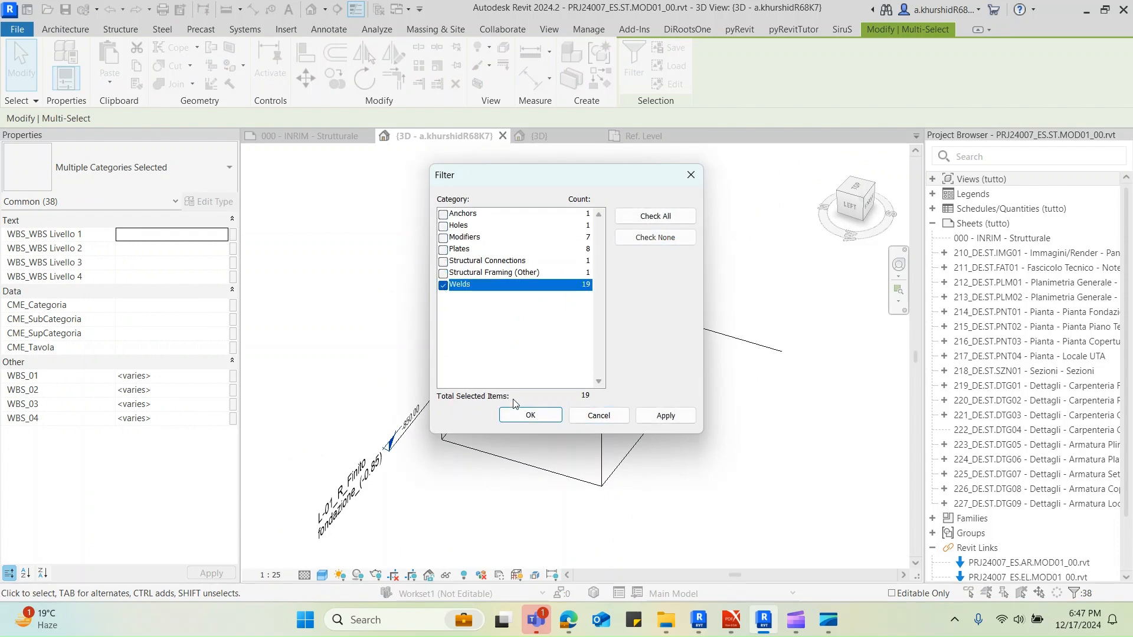
click(529, 415)
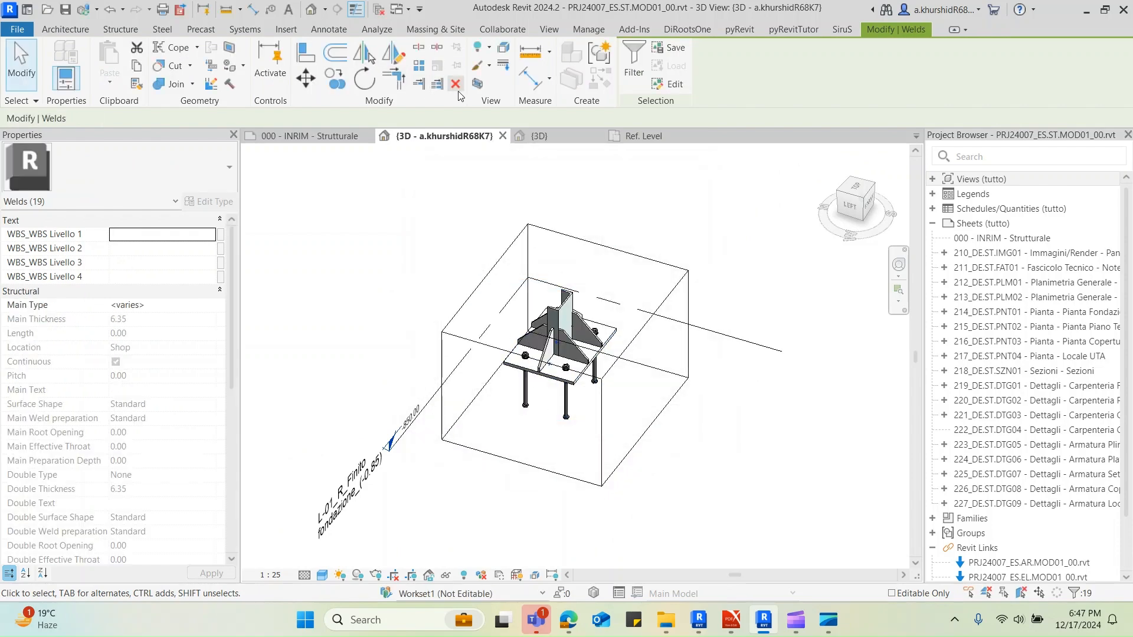
click(456, 85)
scroll(610, 401, up, 4)
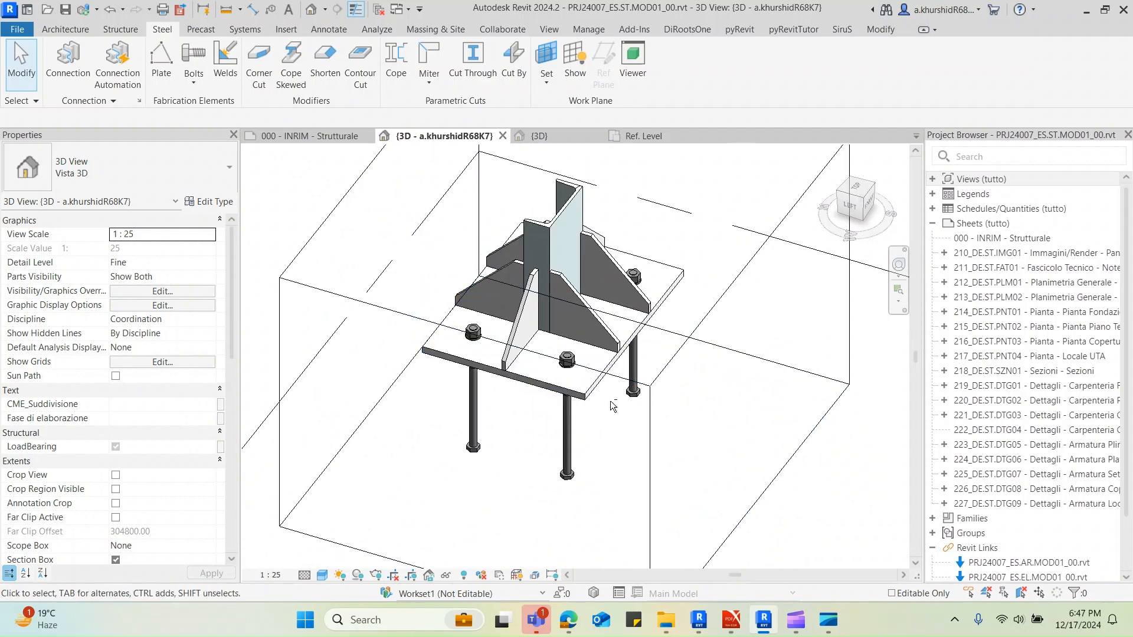
Try to place another generic structural connection on the UPN200 column, and check the undo history
shift+middle_drag(610, 401, 650, 419)
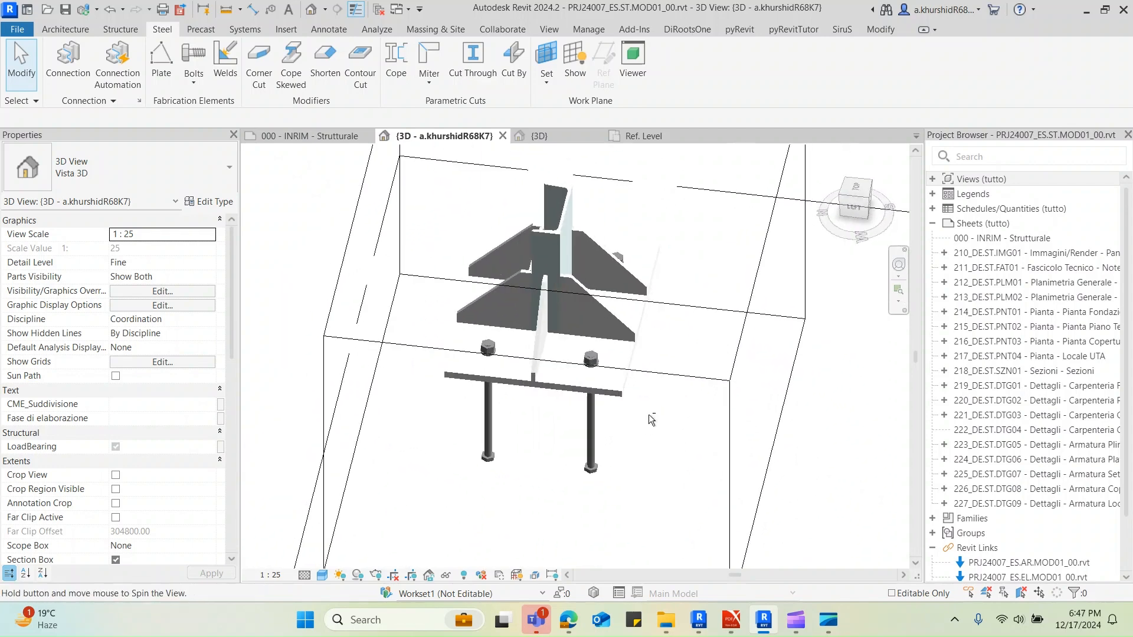
click(67, 74)
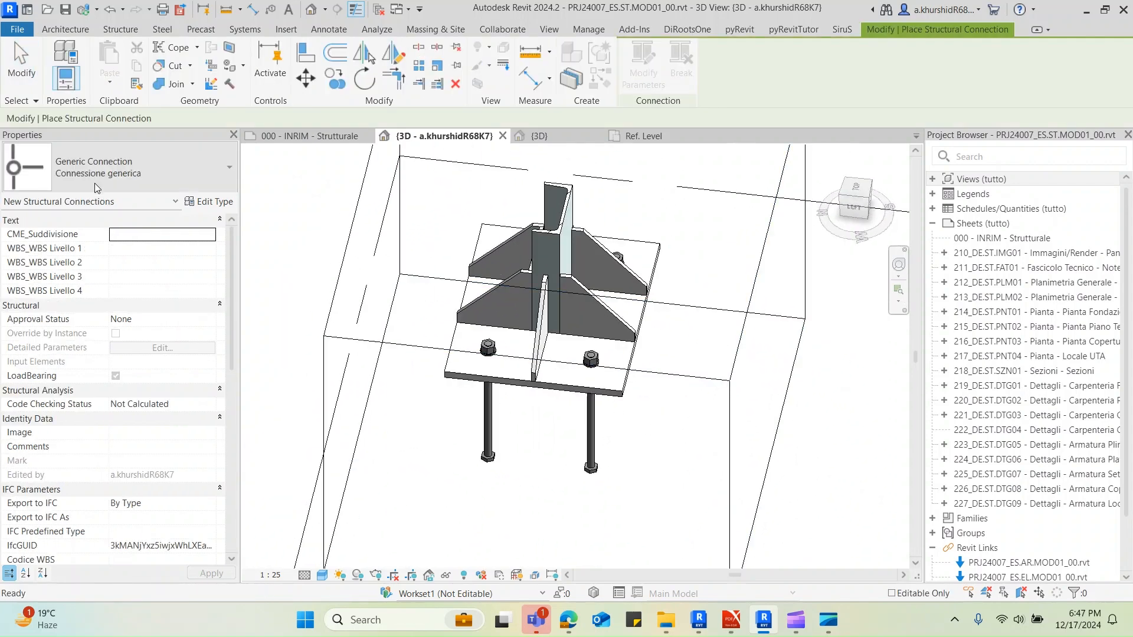
click(562, 245)
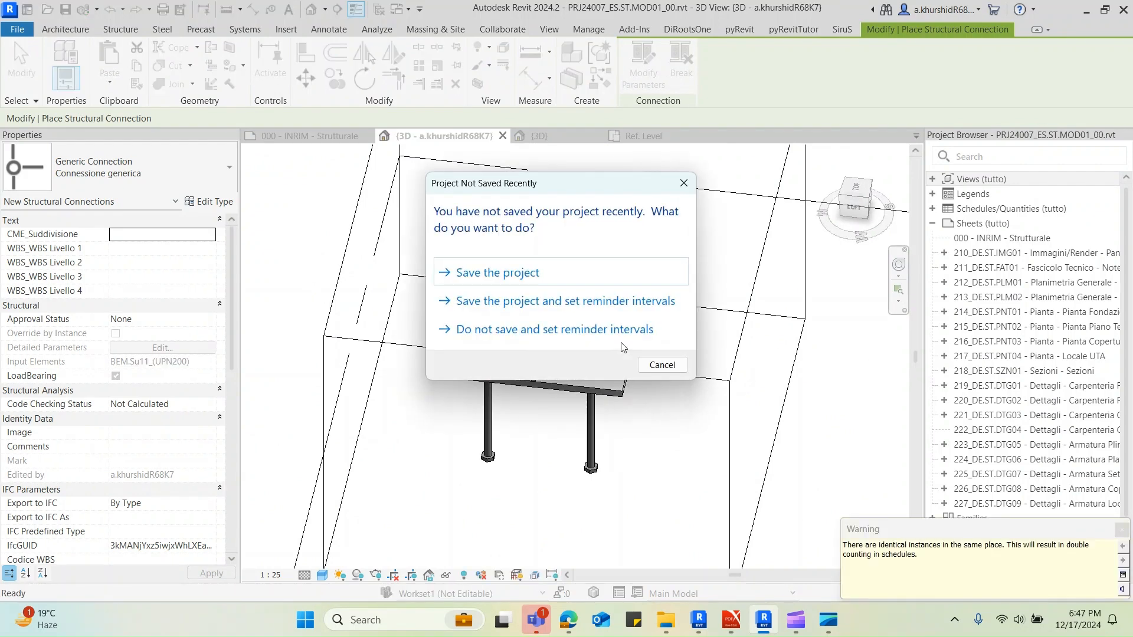
key(Escape)
key(Escape)
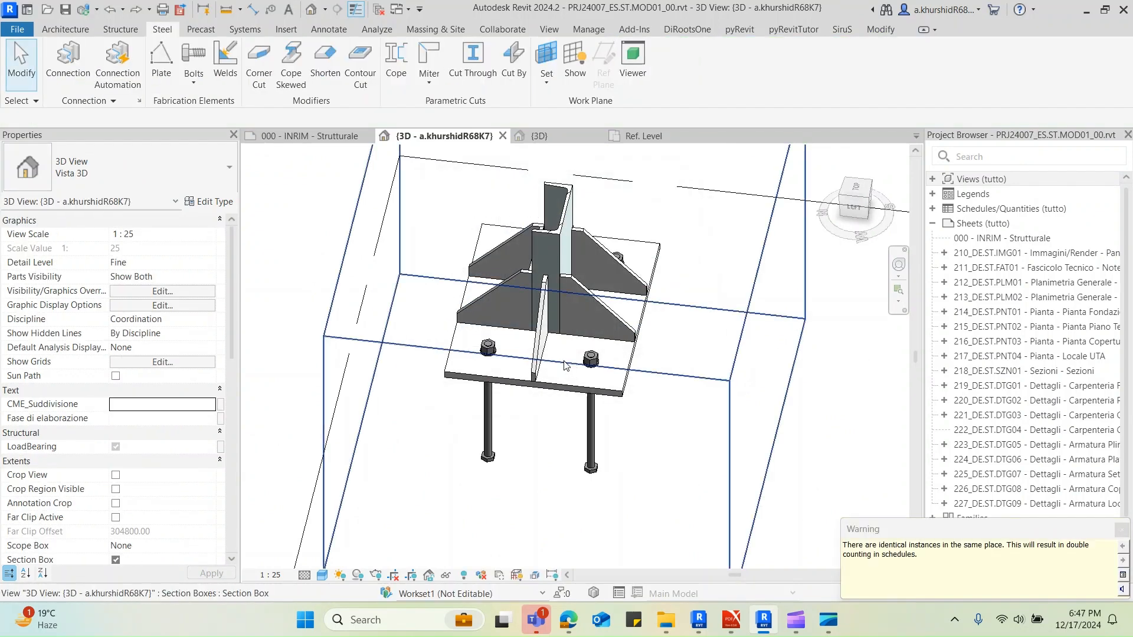
scroll(562, 360, down, 2)
click(1121, 529)
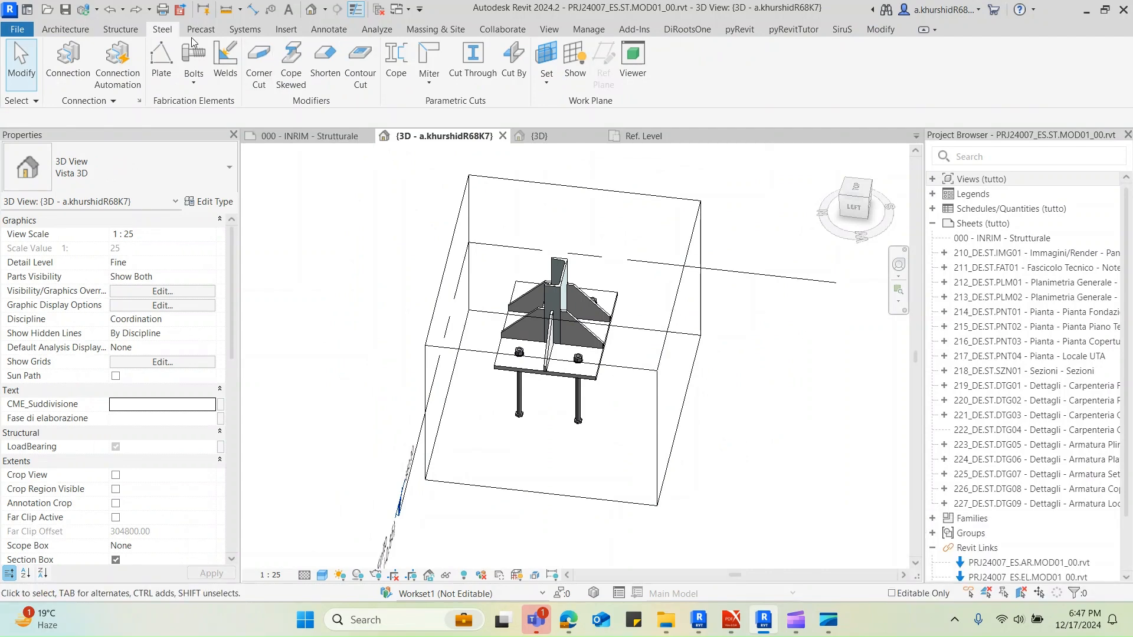
click(124, 10)
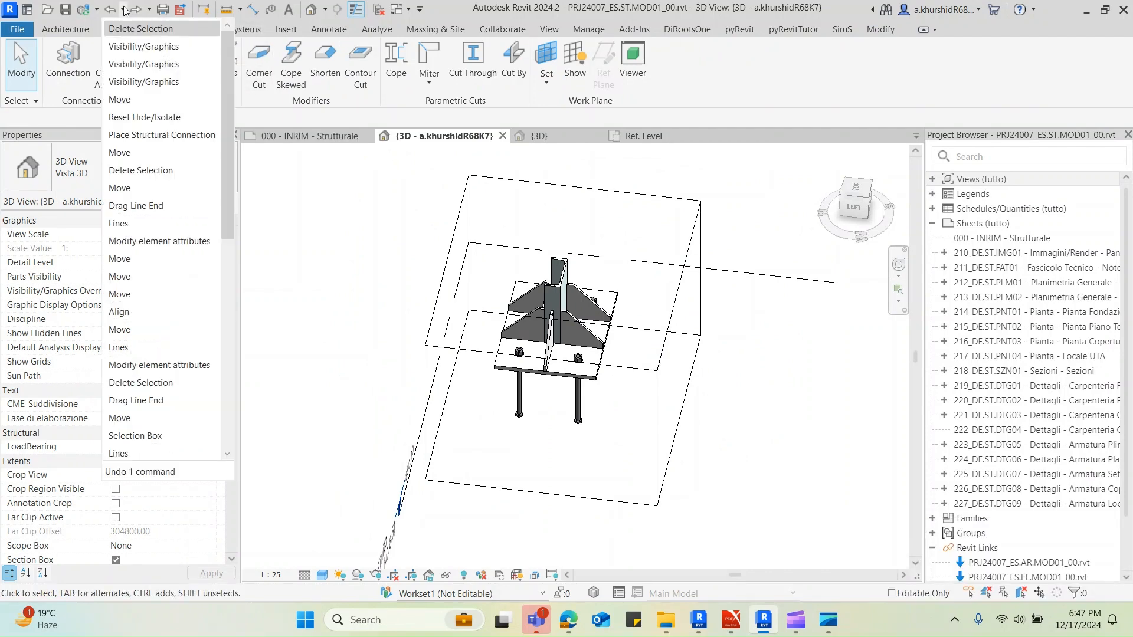
click(140, 29)
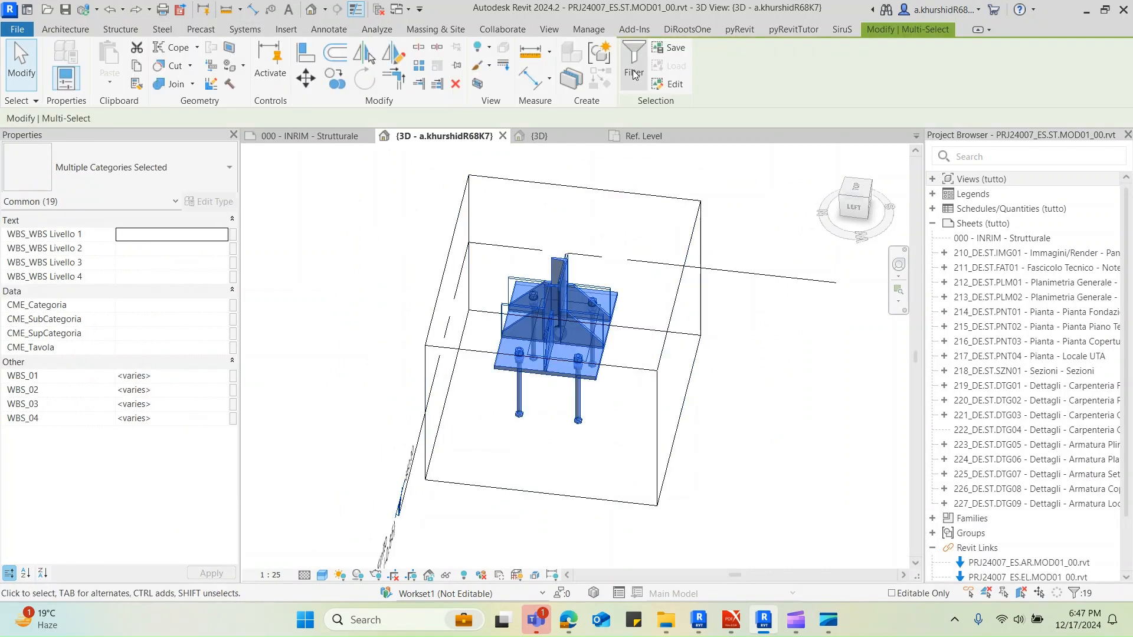
Customize the column's existing generic connection as Custom Connection 05, adding the base plate and its anchors
click(634, 74)
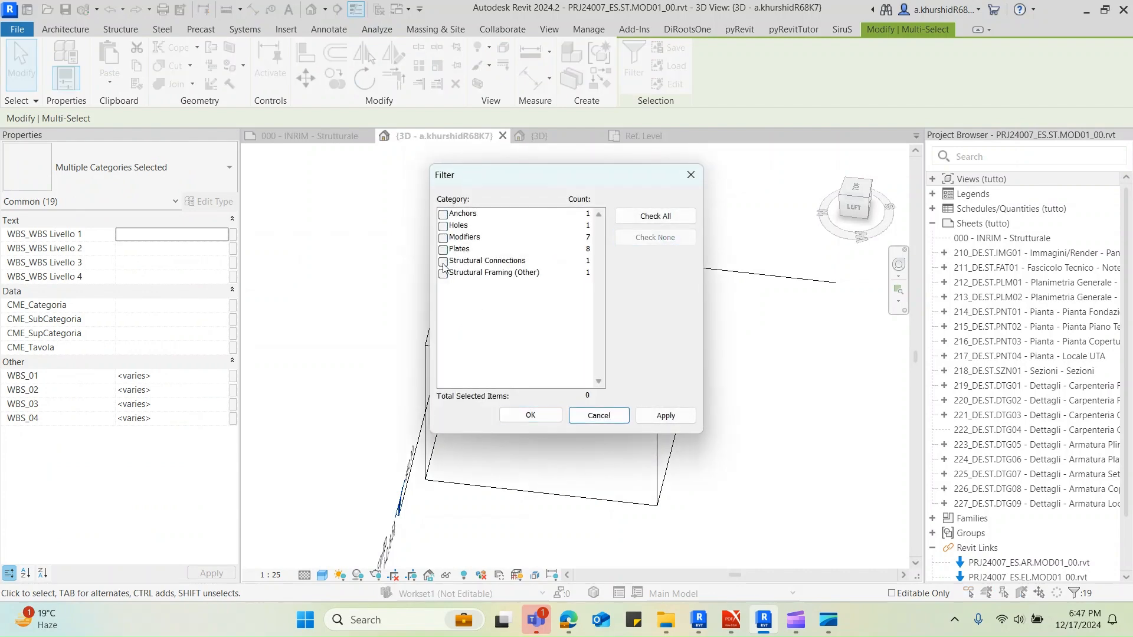
click(531, 416)
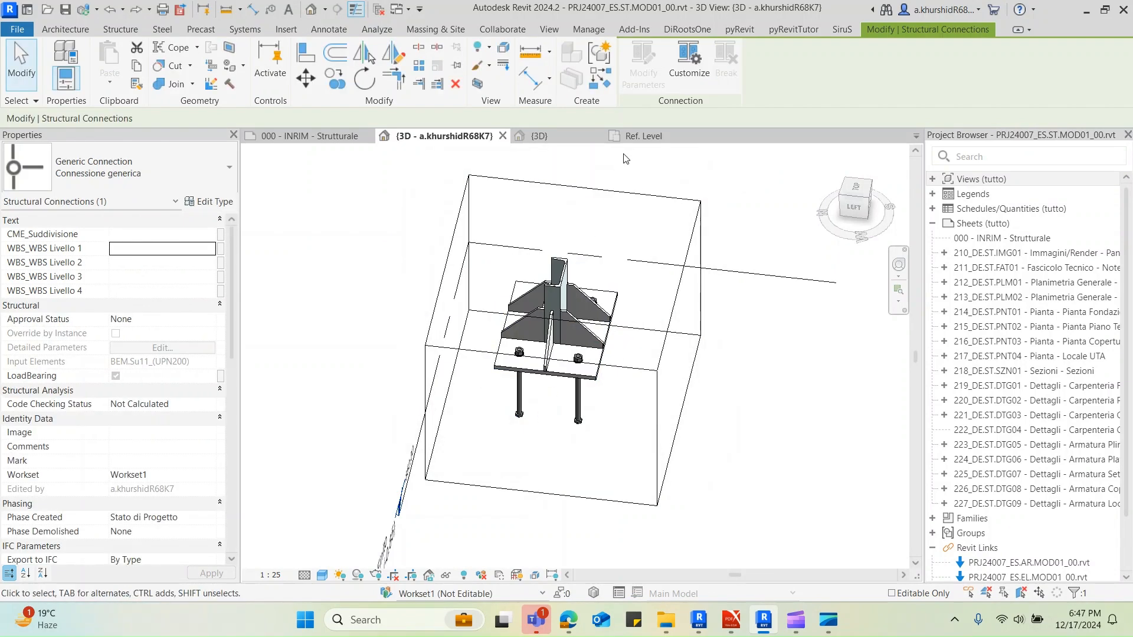
click(688, 82)
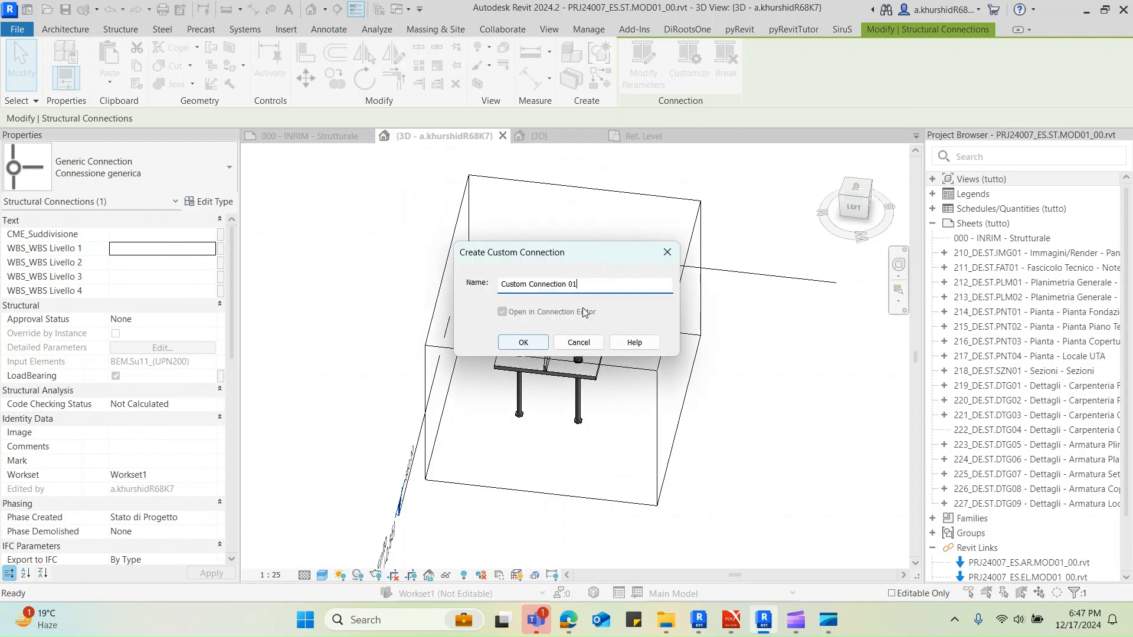
click(523, 342)
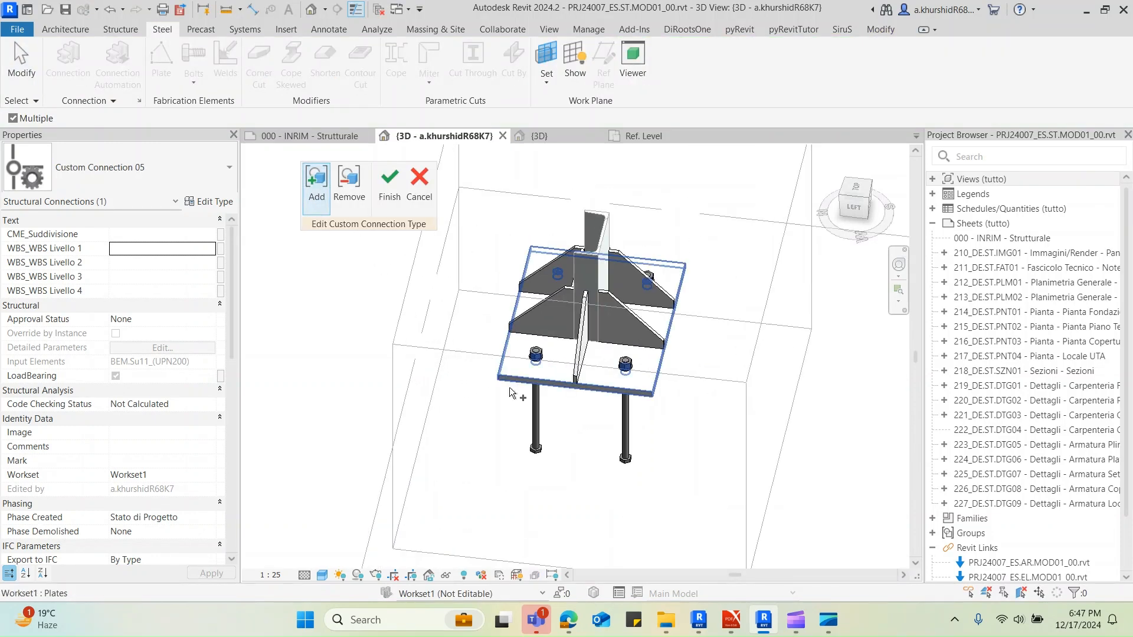
scroll(534, 360, up, 3)
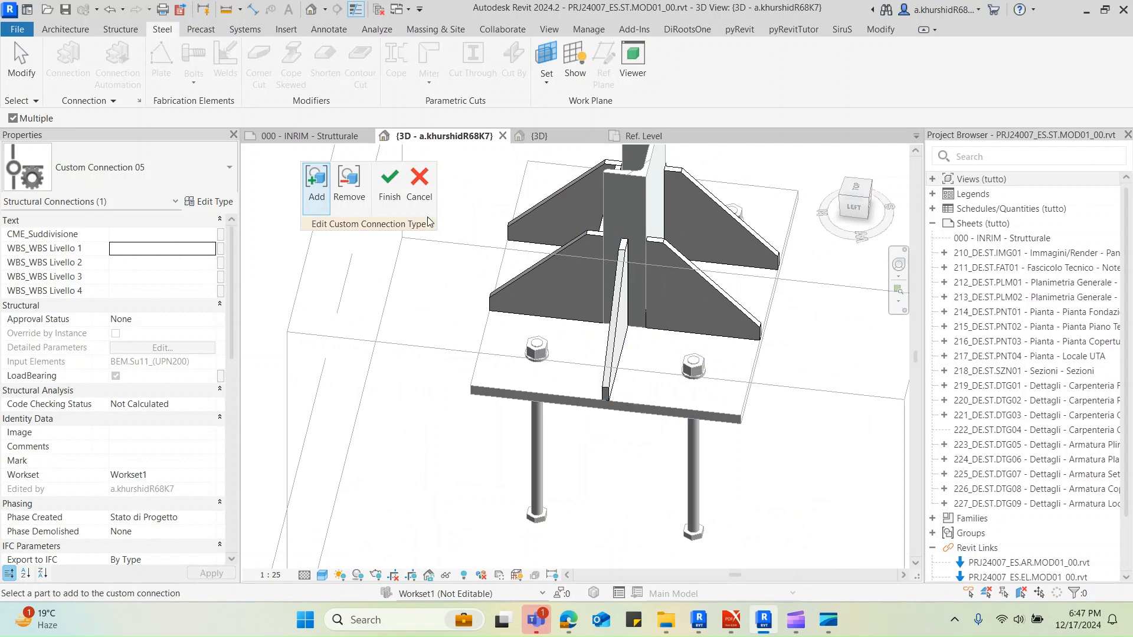
click(389, 180)
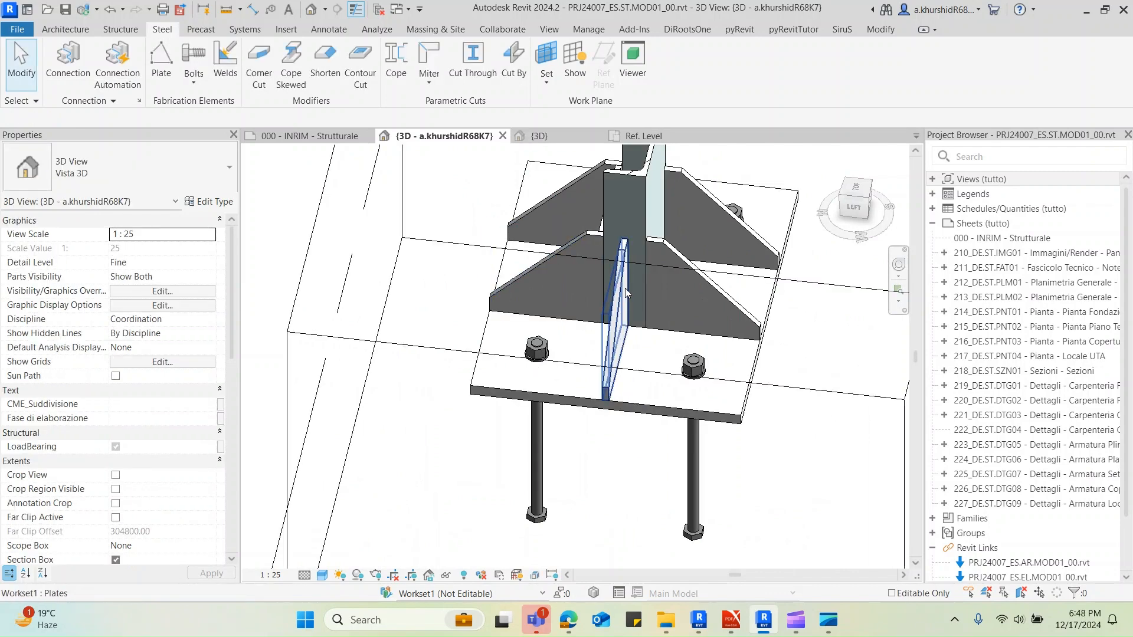
Edit Custom Connection 05 to add the accessible triangular stiffener plates, and finish the edit
scroll(626, 206, down, 3)
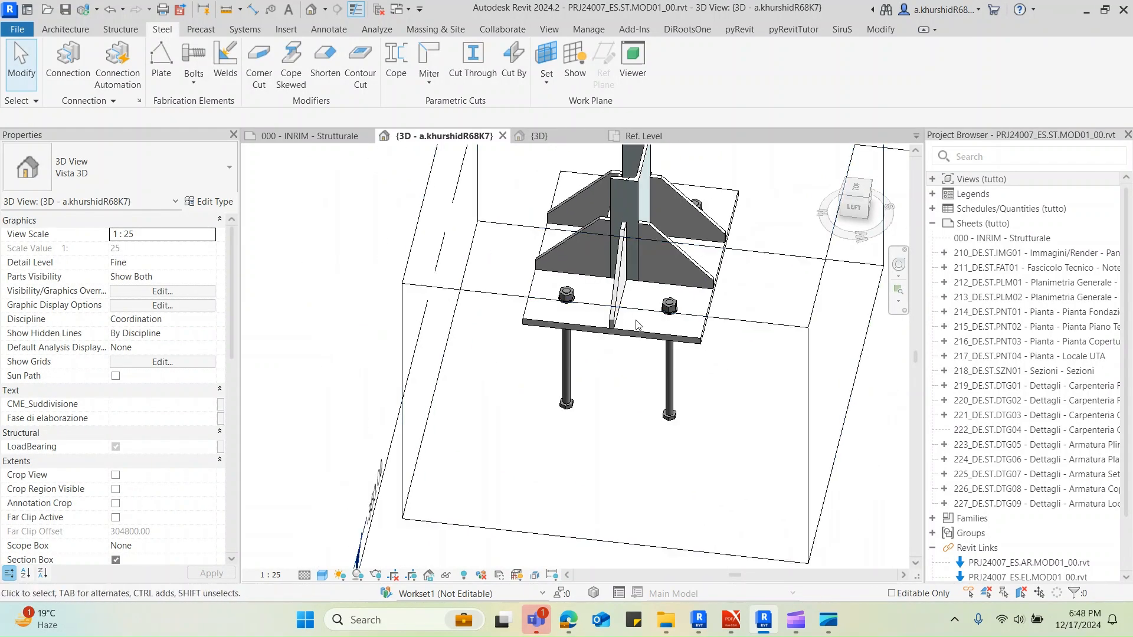
click(637, 325)
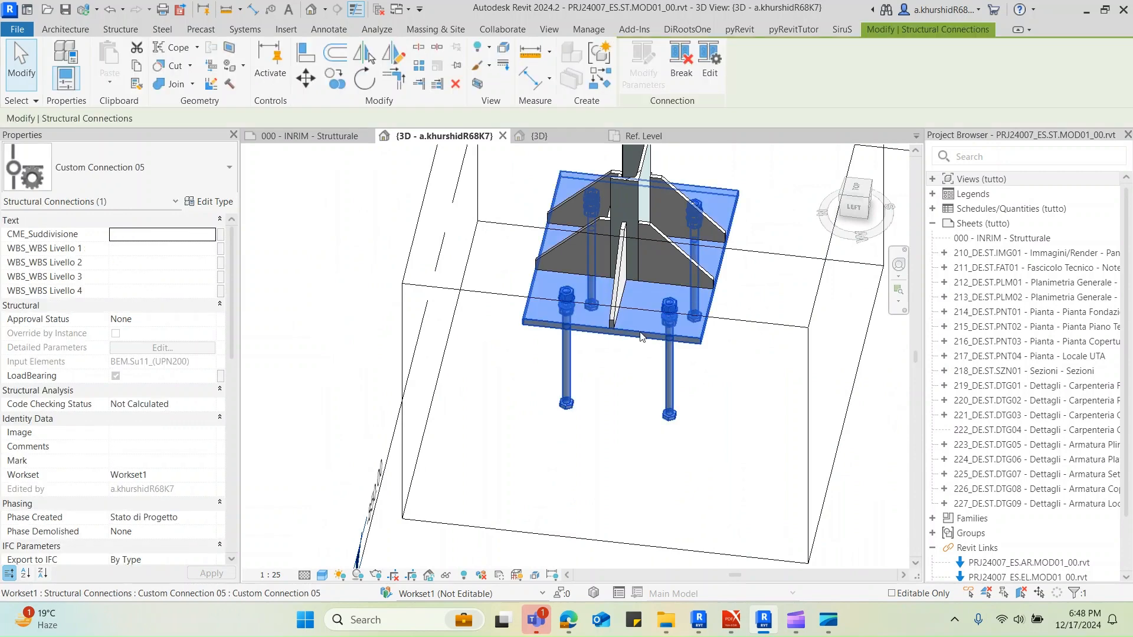
click(709, 74)
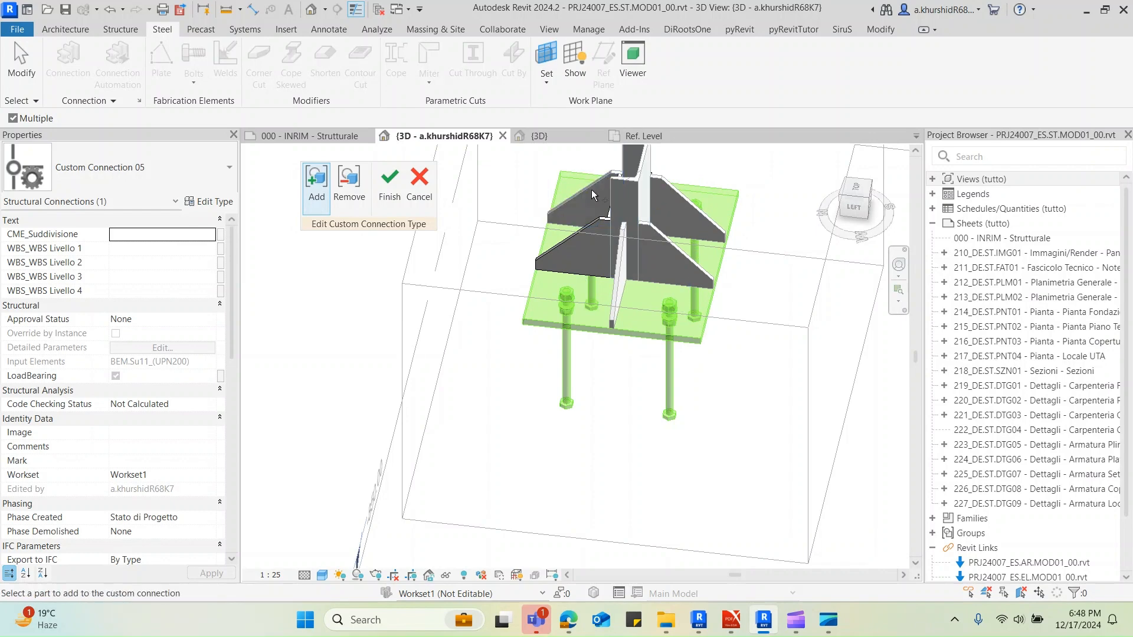
click(389, 186)
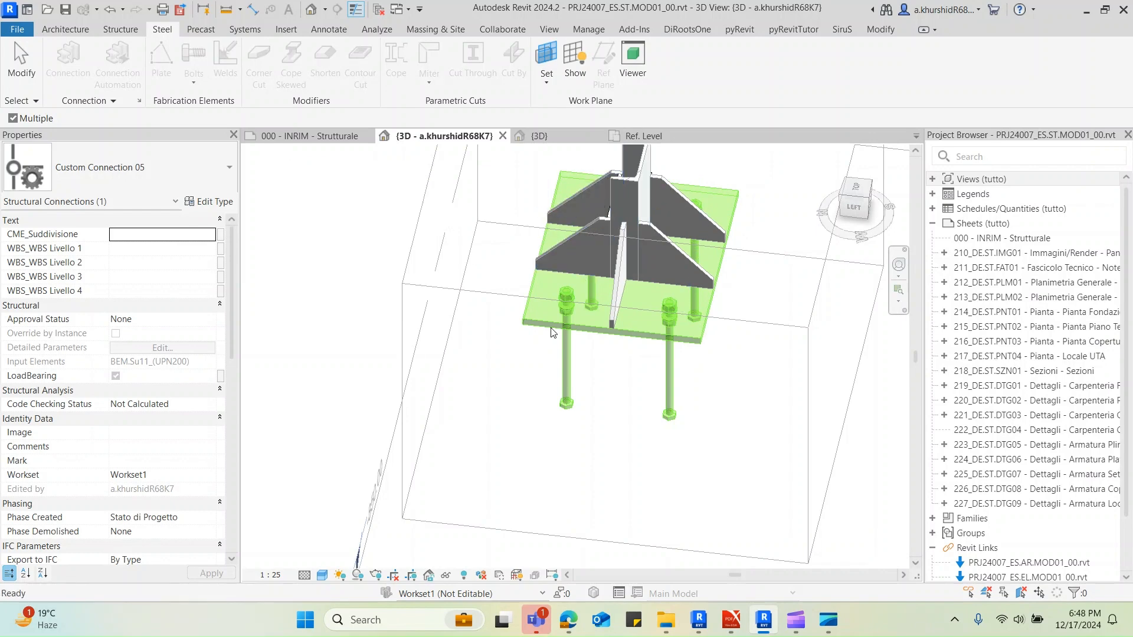
Edit Custom Connection 05 again to add the plate across the column's open side, finish, and select the connection to check its parts
click(628, 256)
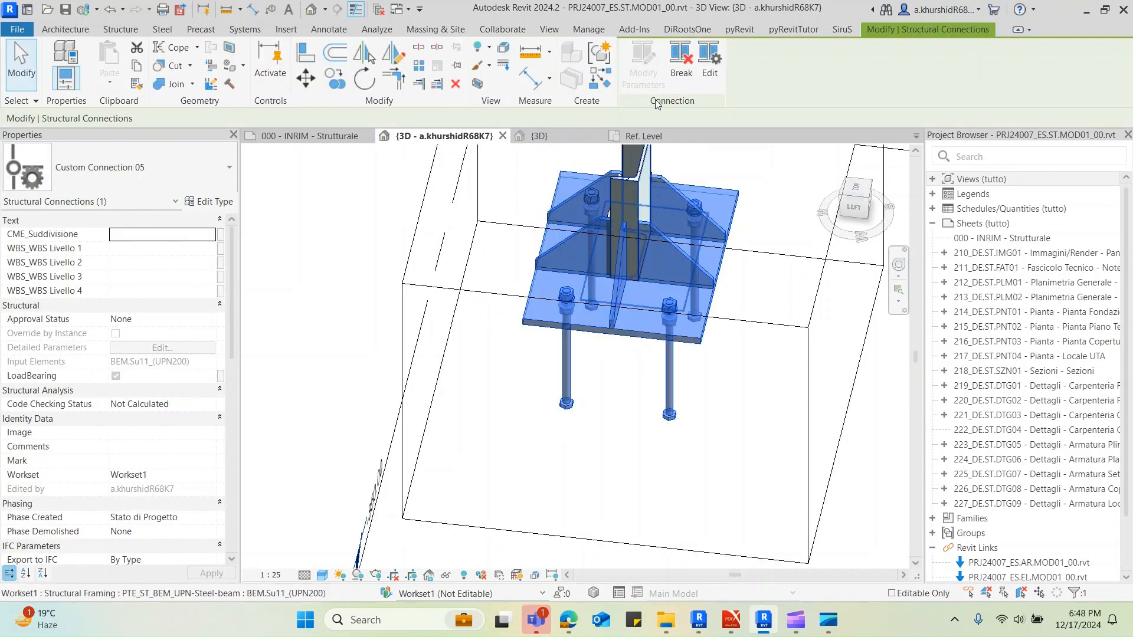
click(711, 72)
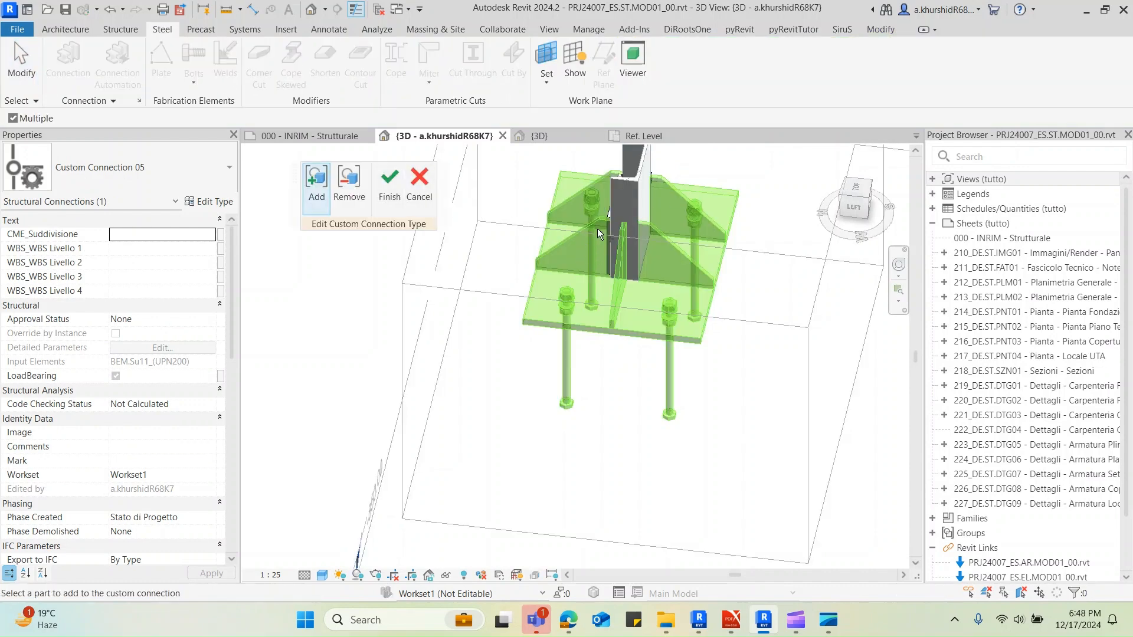
shift+middle_drag(598, 233, 628, 283)
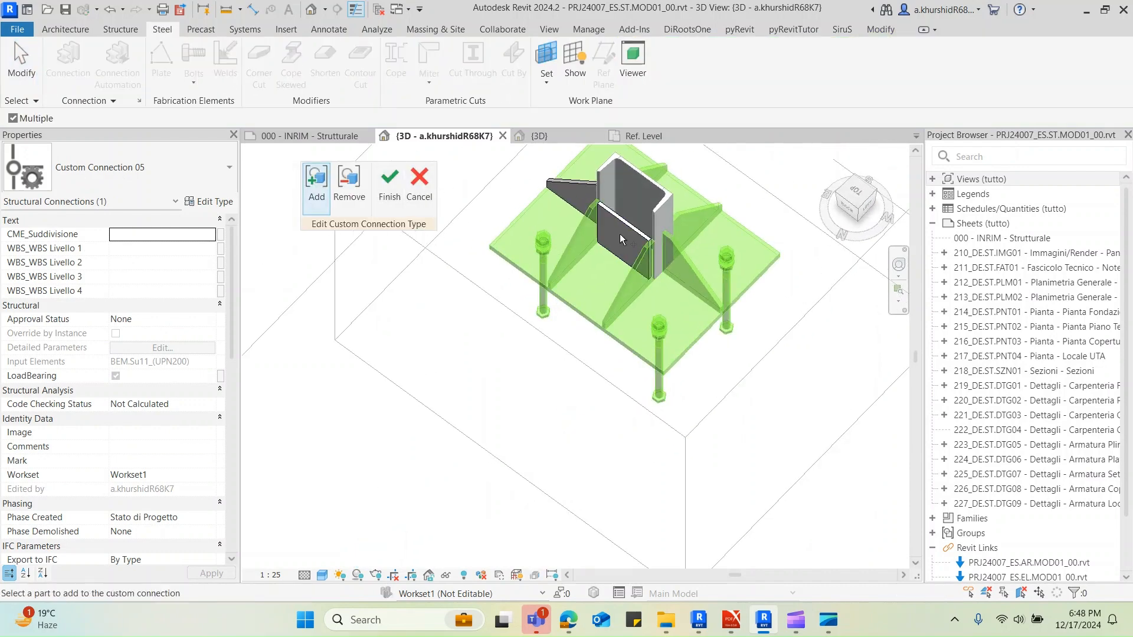
scroll(680, 296, up, 2)
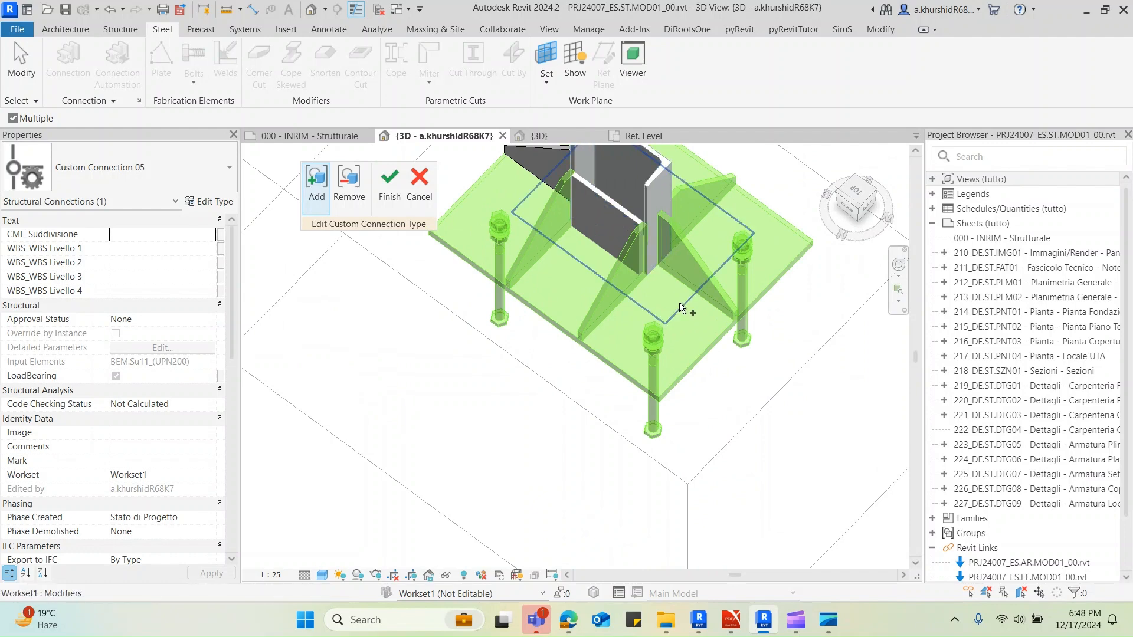
click(390, 187)
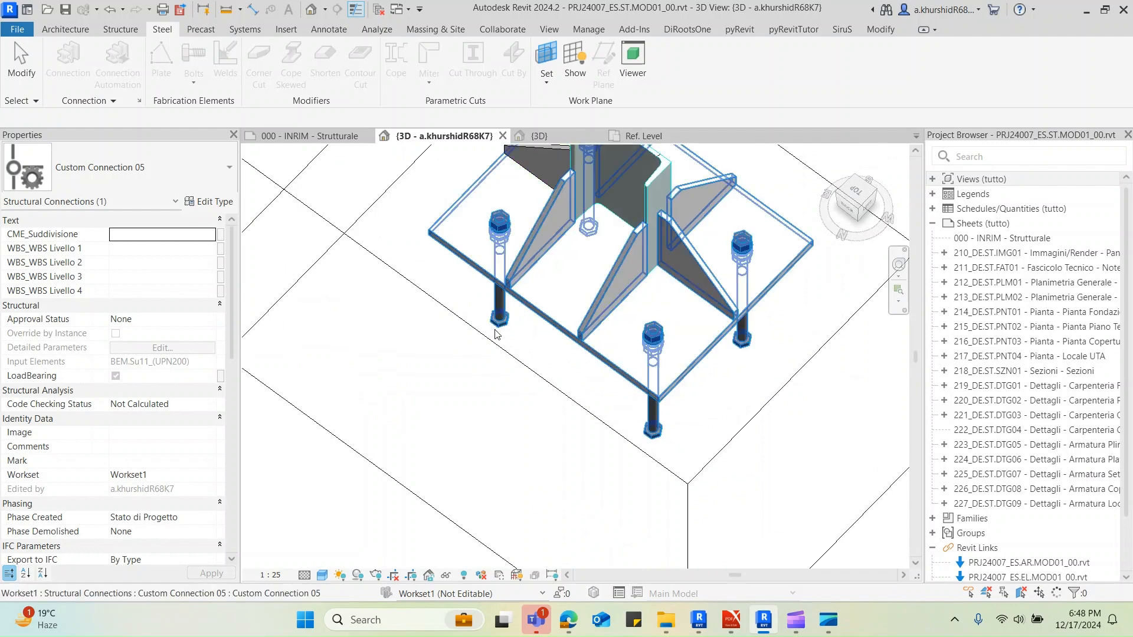
click(561, 349)
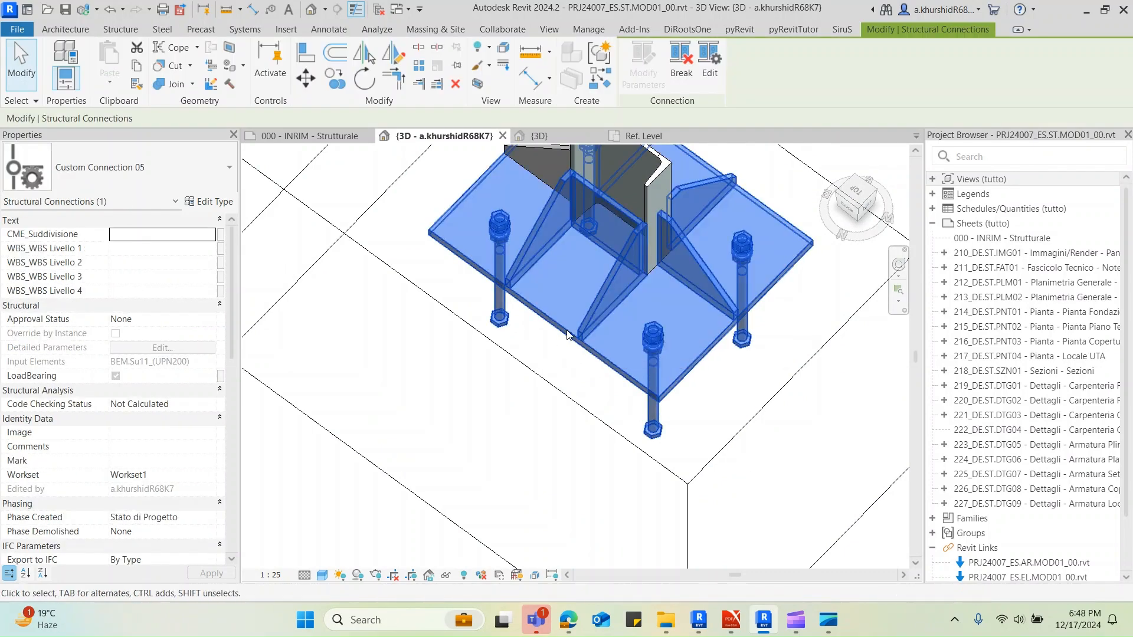
Temporarily isolate Custom Connection 05 to examine its plates and anchors from above, and undo the isolation
key(h)
key(i)
click(529, 432)
shift+middle_drag(529, 432, 758, 451)
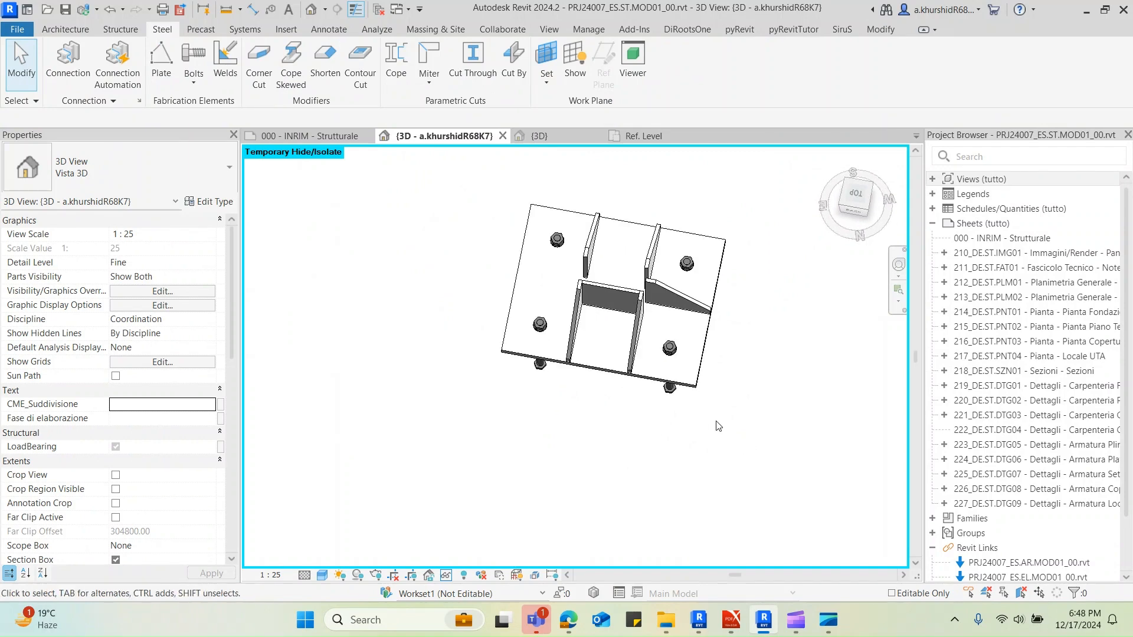
key(ctrl+z)
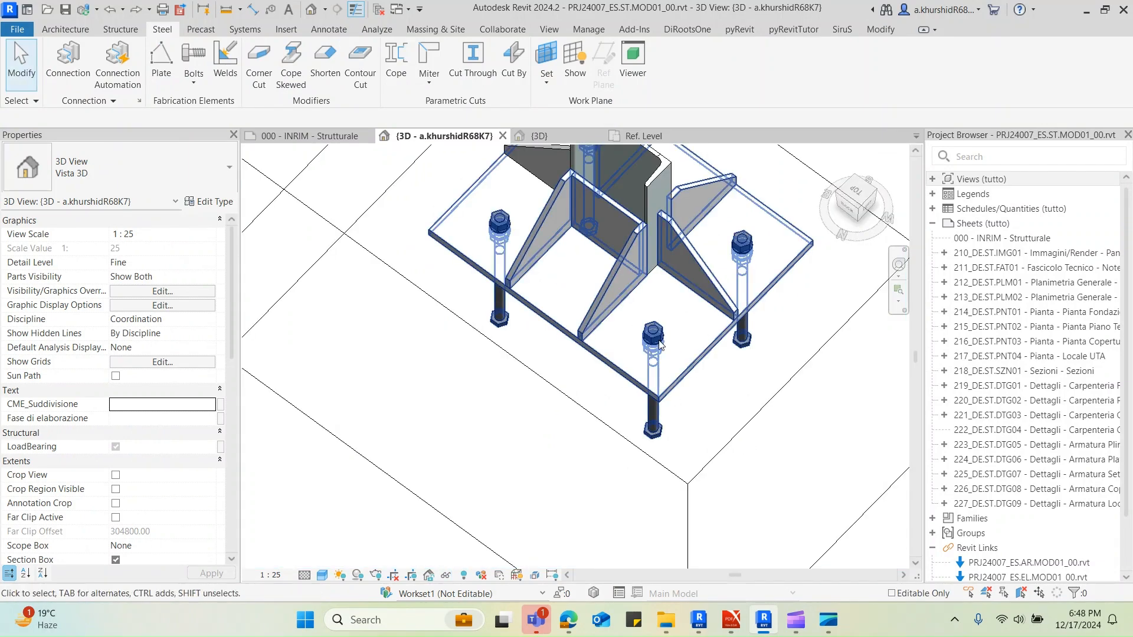
Reopen Custom Connection 05 for editing to check its included parts, and finish the edit without changes
click(624, 259)
click(708, 72)
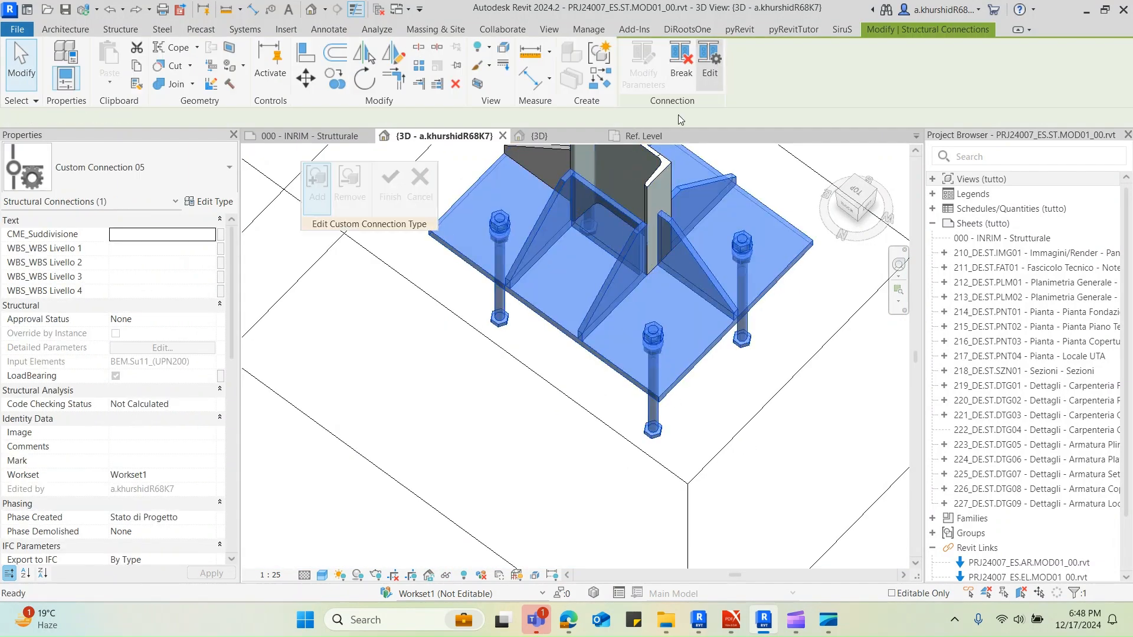
middle_drag(530, 154, 508, 302)
click(388, 195)
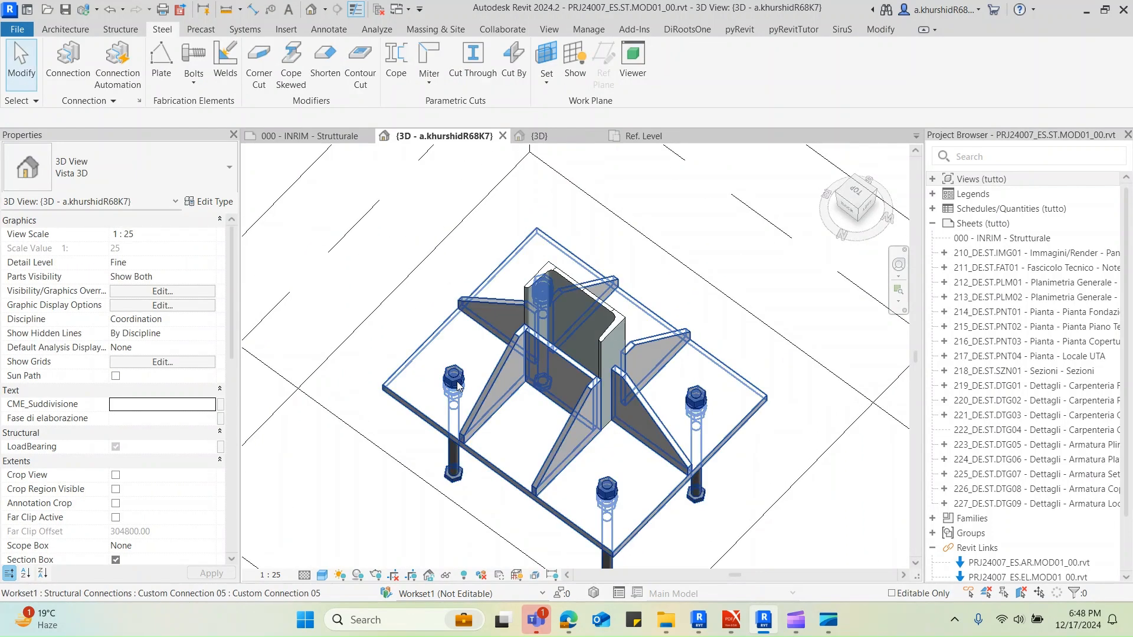
Isolate the custom connection once more to verify the stiffeners and closing plate belong to it, and restore the full view
click(496, 384)
key(h)
key(h)
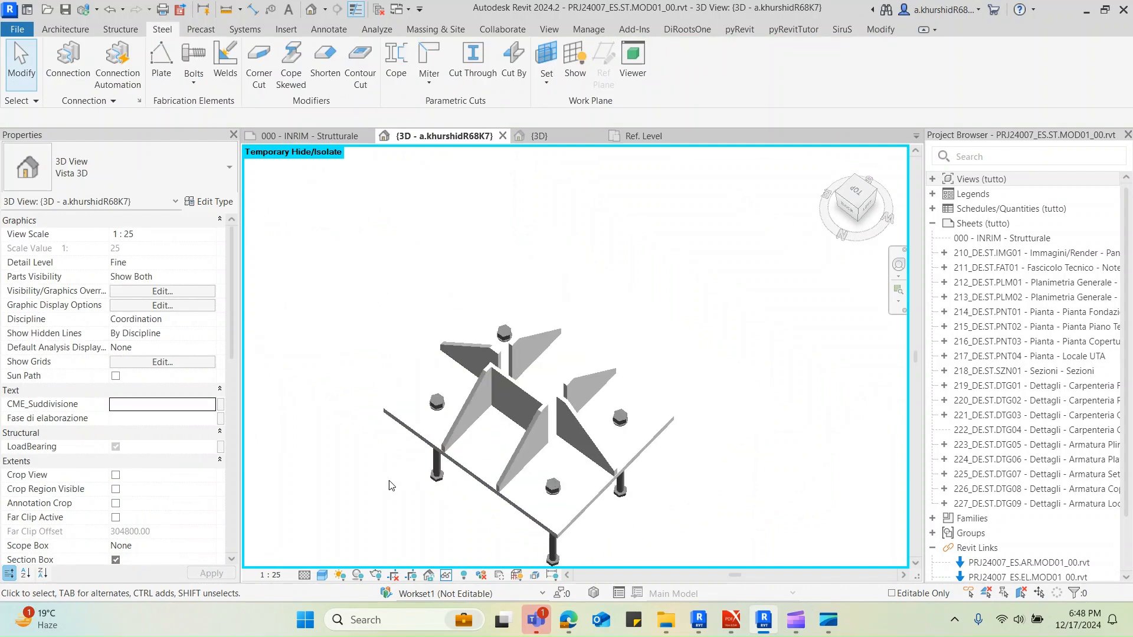
shift+middle_drag(389, 486, 523, 416)
key(ctrl+z)
Select the UPN200 column and the custom connection in turn to check which parts each includes, and clear the selection
click(598, 364)
middle_drag(618, 398, 624, 329)
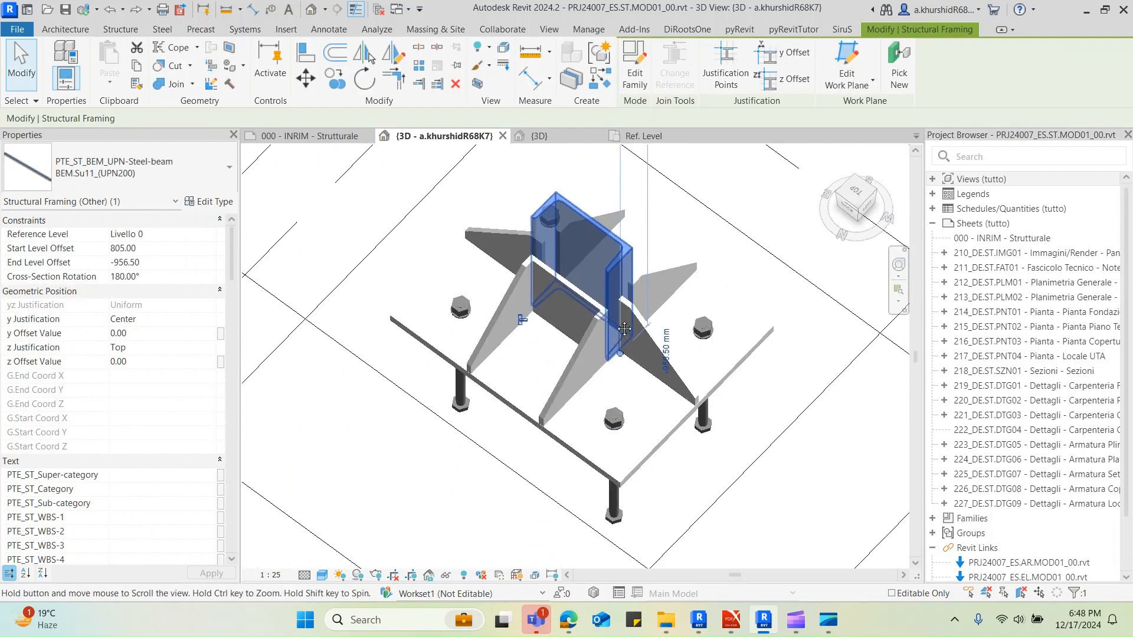
key(Escape)
click(675, 392)
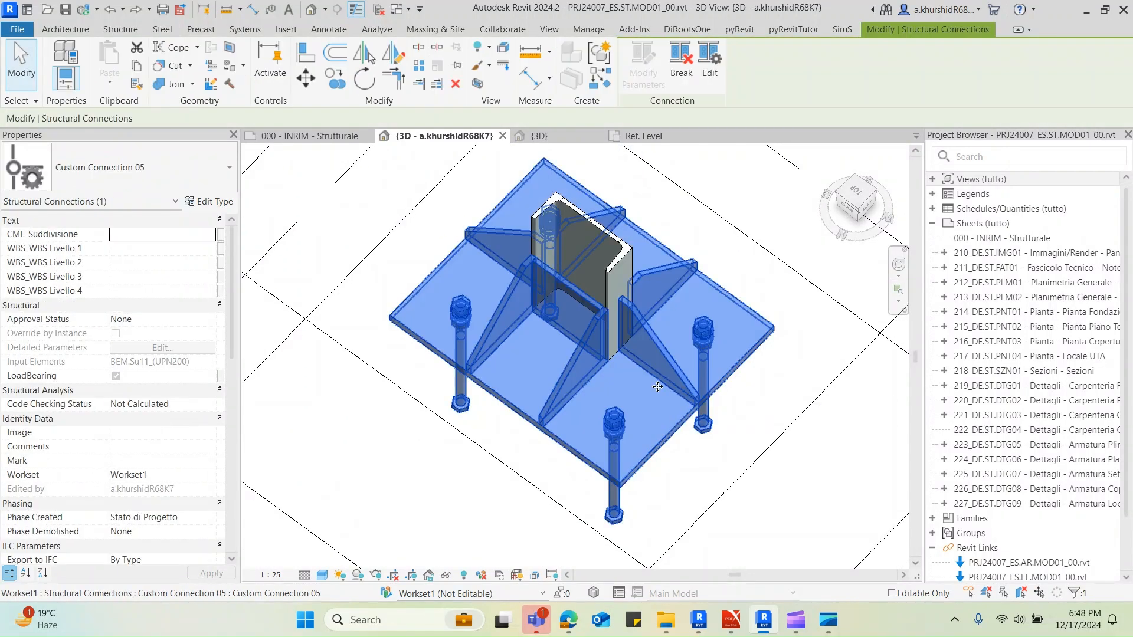
click(382, 231)
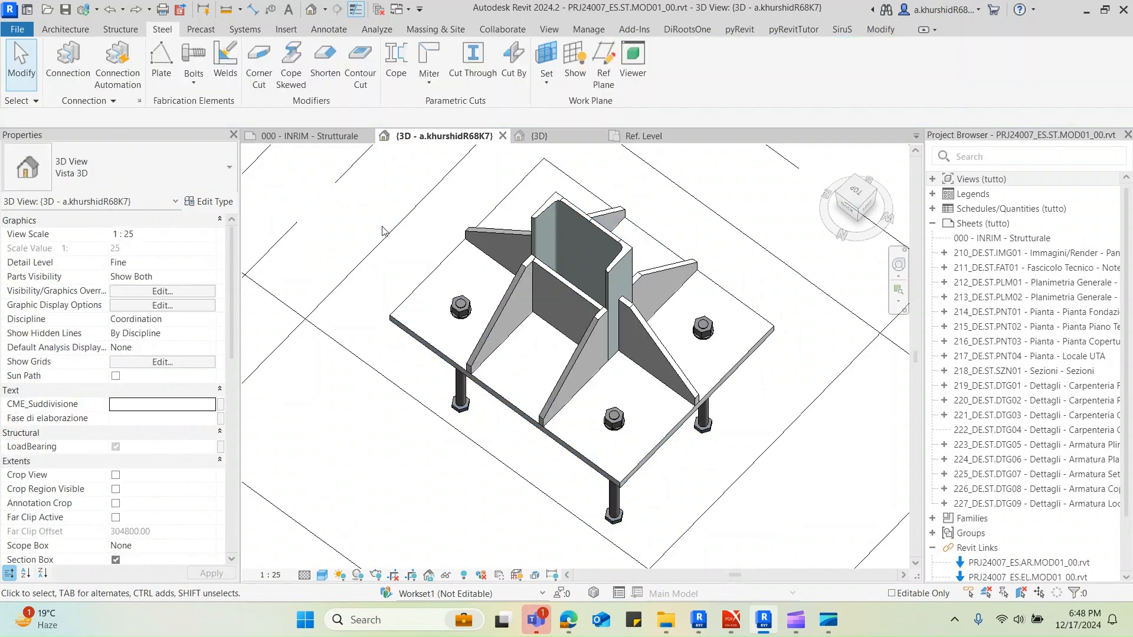
click(68, 62)
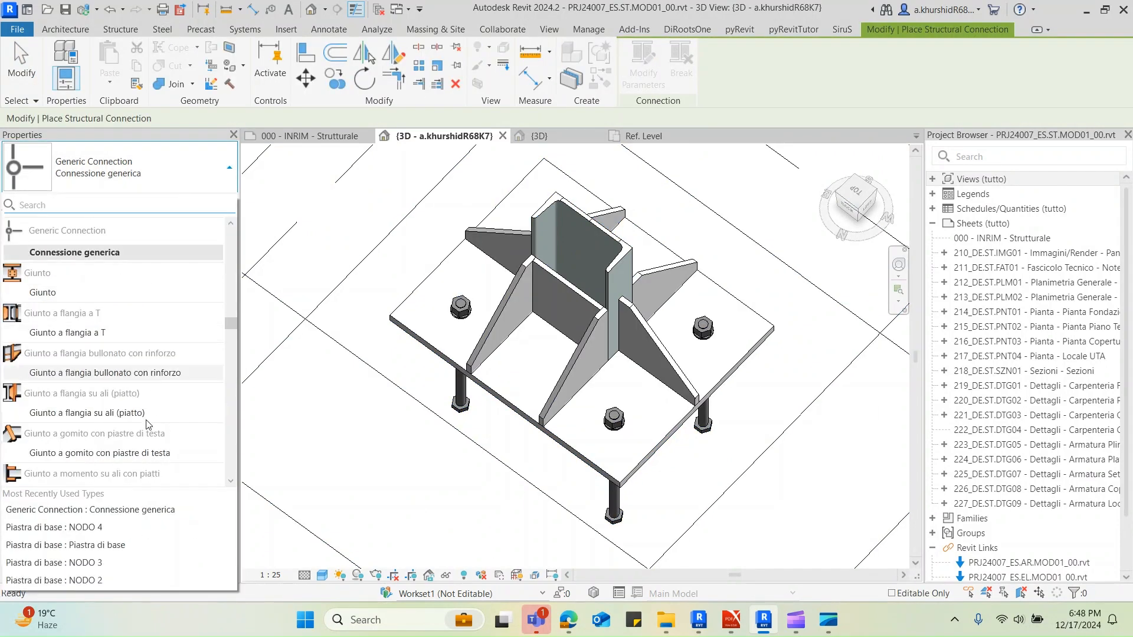
click(147, 179)
scroll(129, 367, down, 3)
scroll(128, 369, down, 2)
key(Escape)
key(Escape)
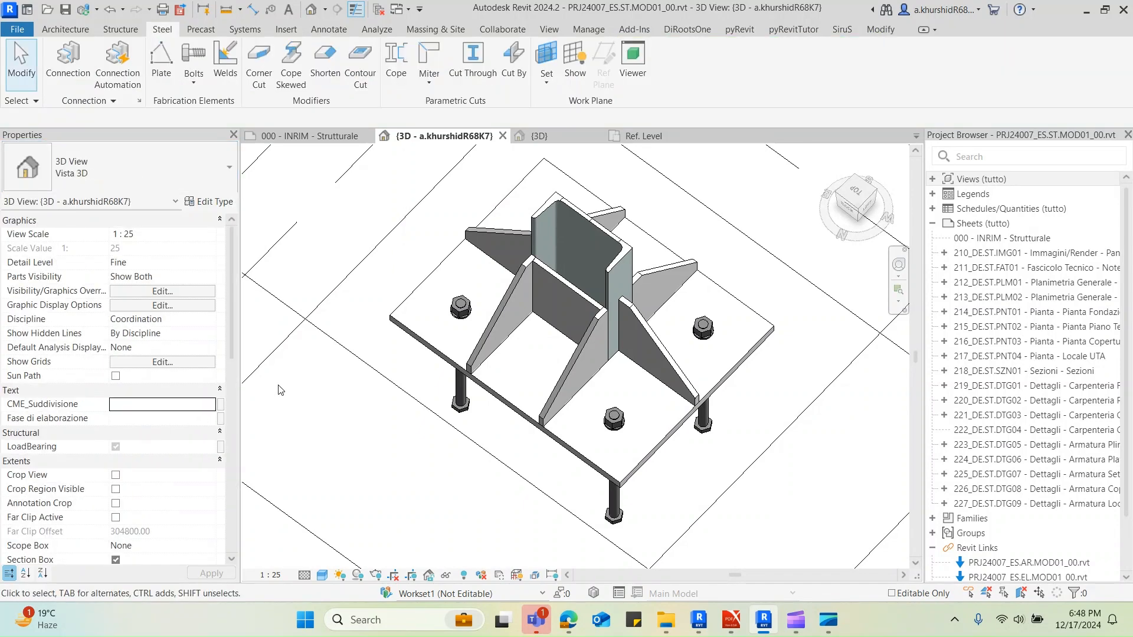
Search the project for "nodo 4", delete the NODO 4 type of the Piastra di base connection family, and clear the search
click(1001, 157)
text(nod)
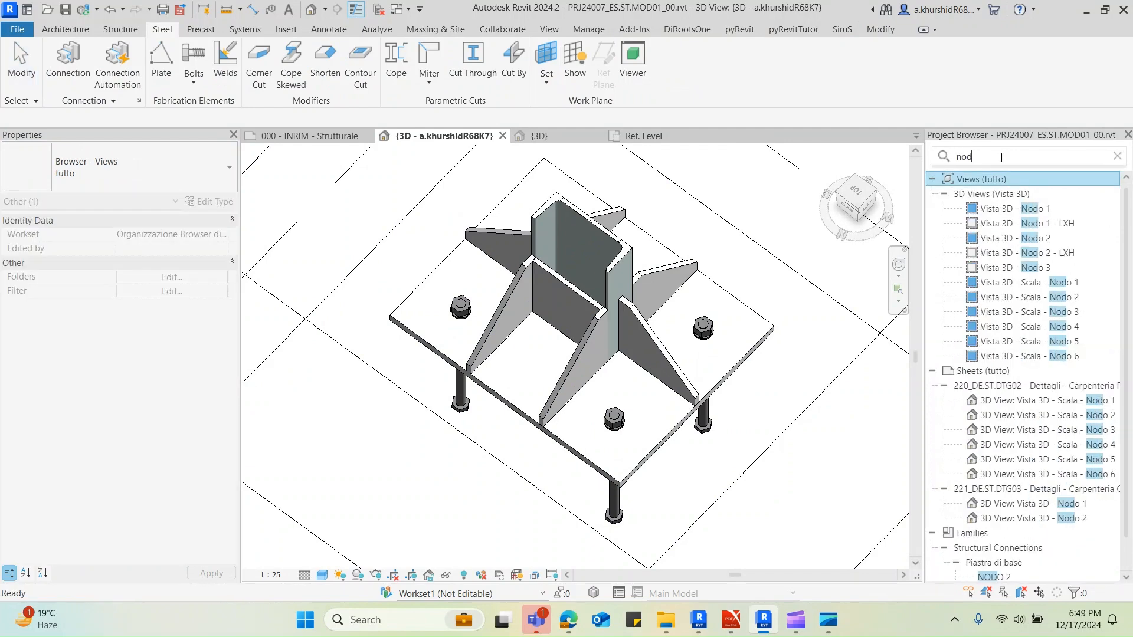
text(o 4)
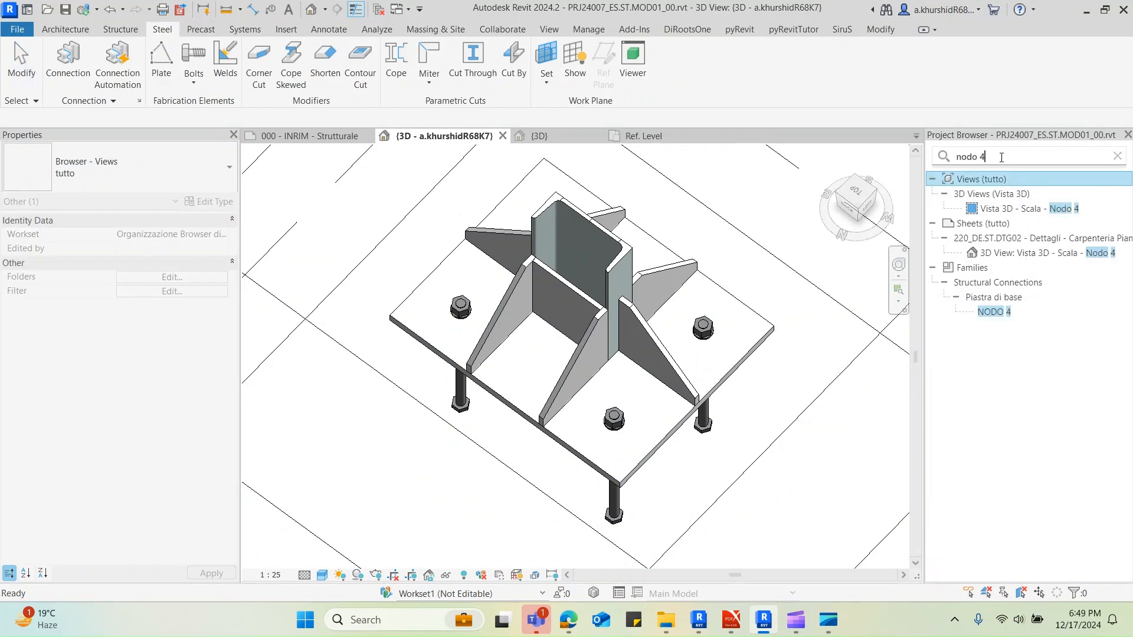
click(994, 311)
right_click(995, 311)
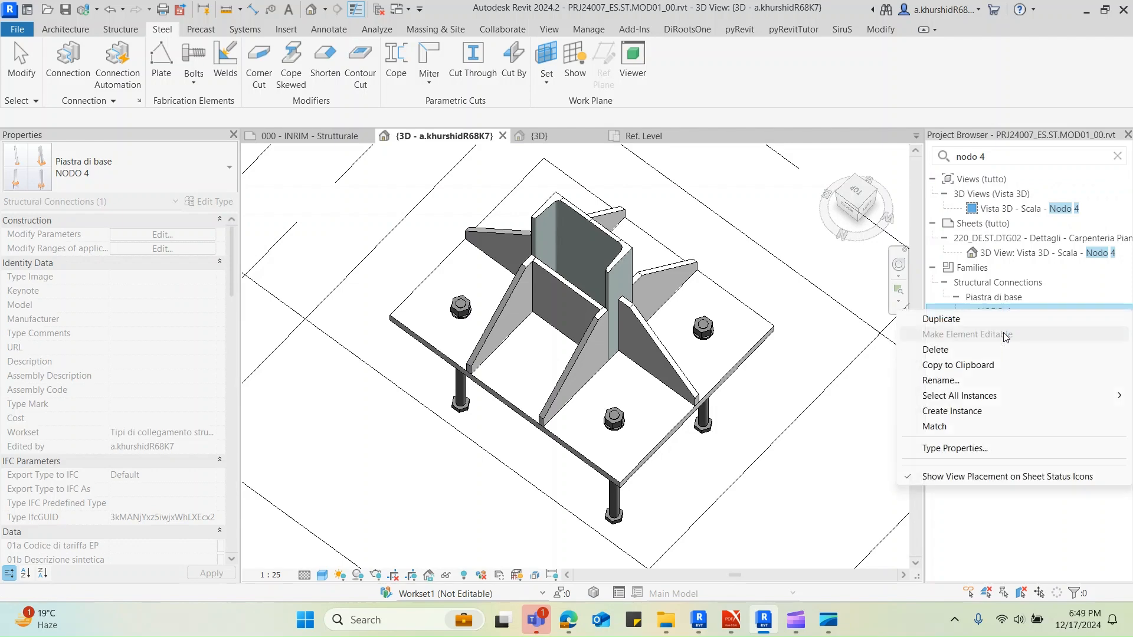
click(964, 349)
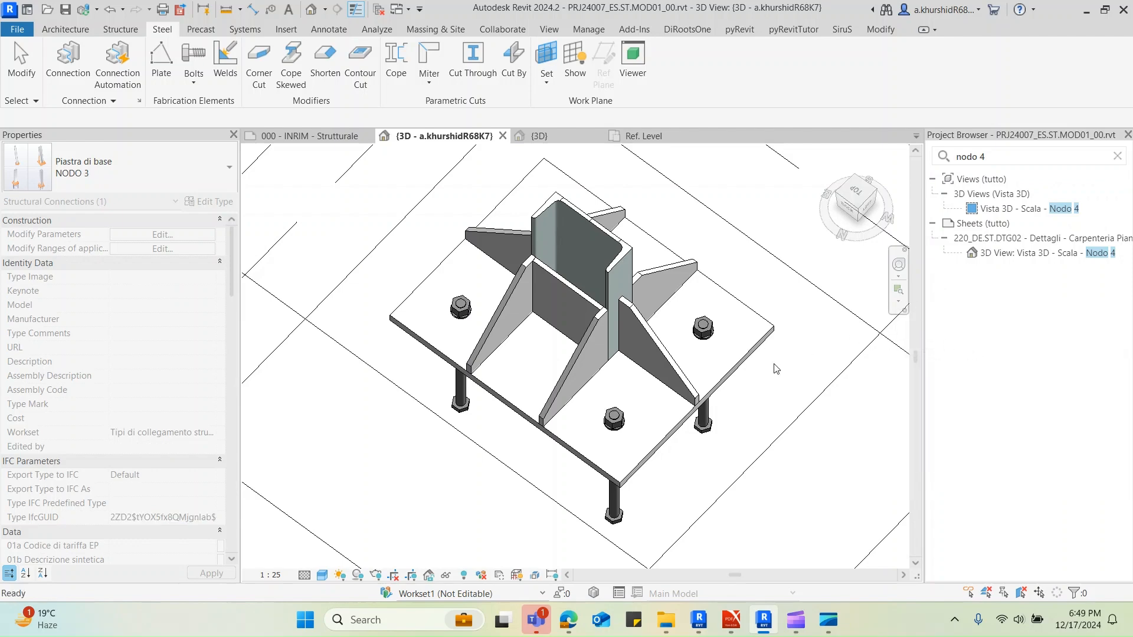
click(1117, 157)
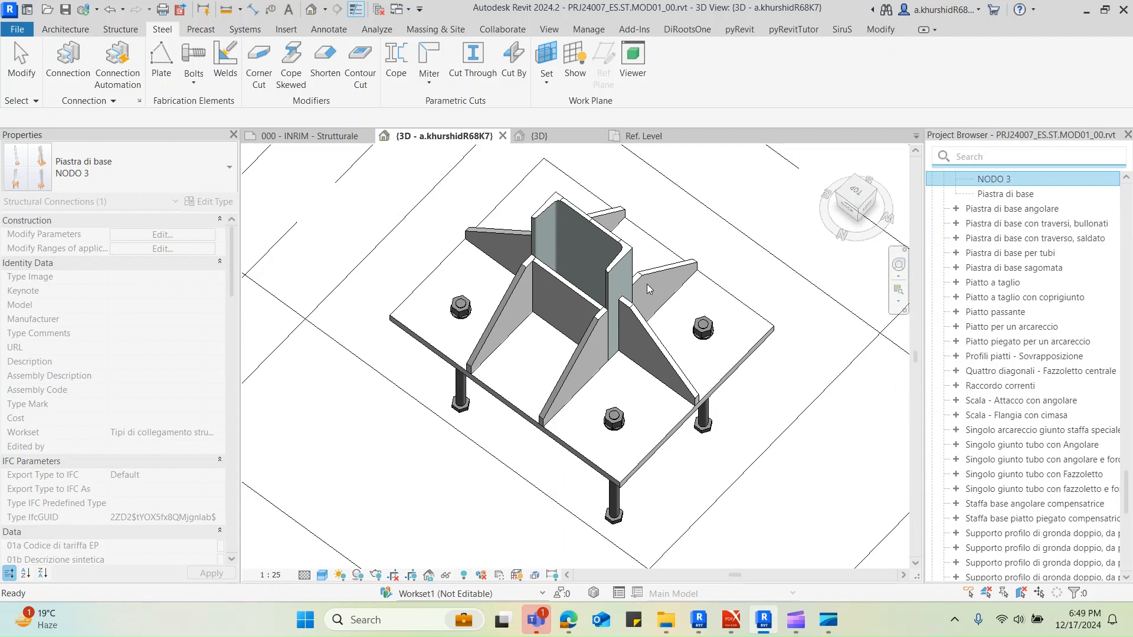
Rename the type of the column's Custom Connection 05 as NODO 4 and accept the type properties
click(621, 331)
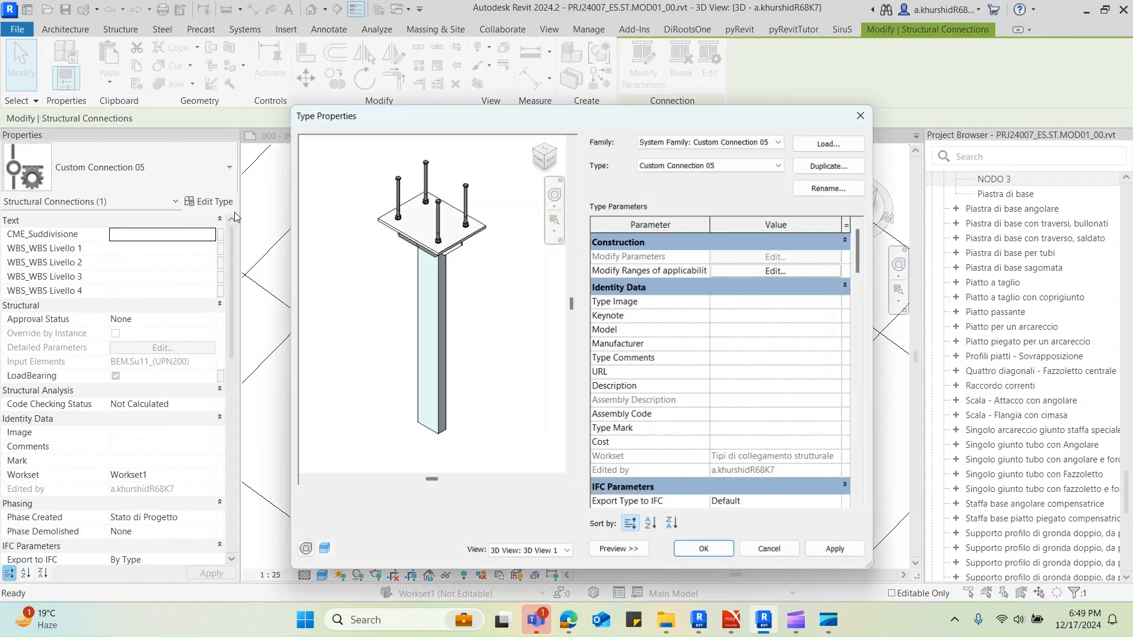
click(662, 166)
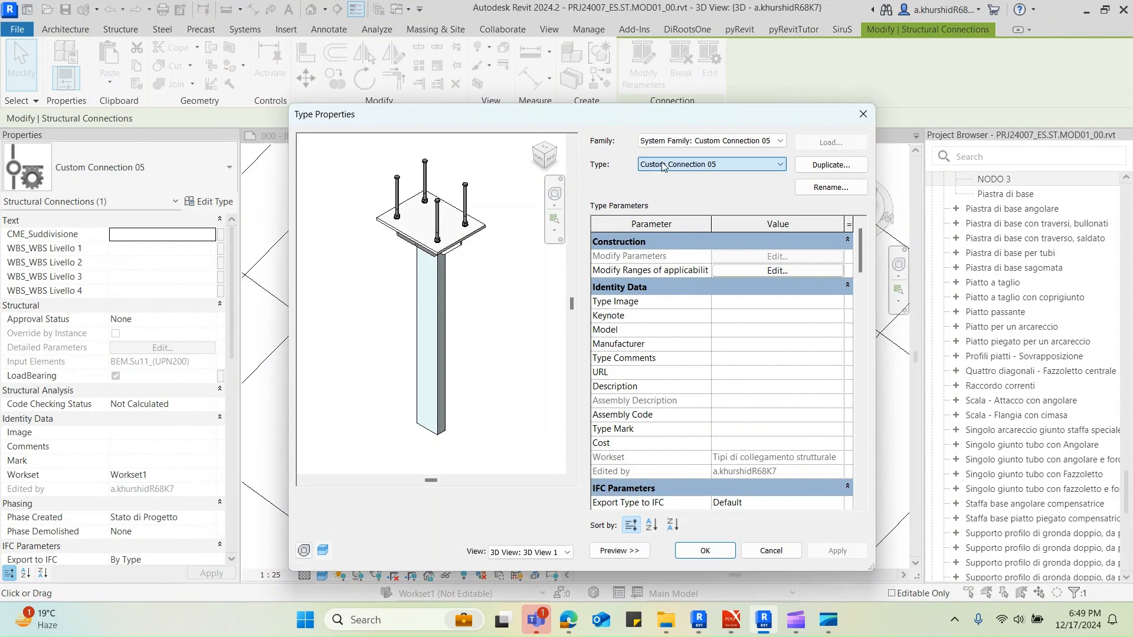
click(832, 187)
key(End)
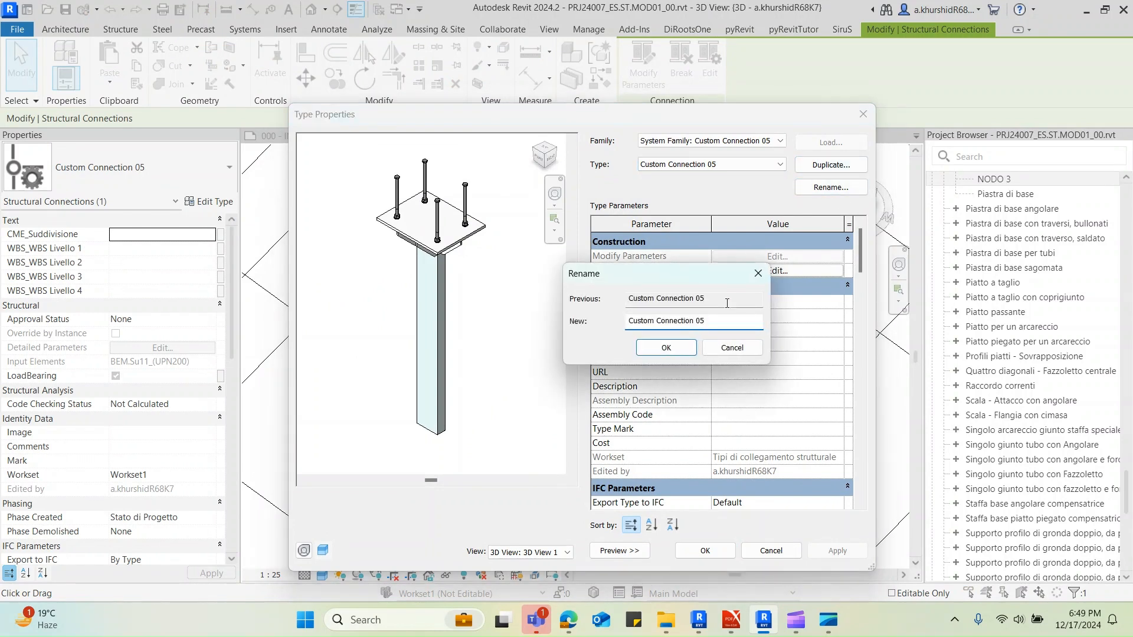
drag(707, 321, 614, 320)
text(nodo)
key(BackSpace)
key(BackSpace)
key(BackSpace)
key(BackSpace)
text(NODO 4)
click(655, 351)
click(714, 557)
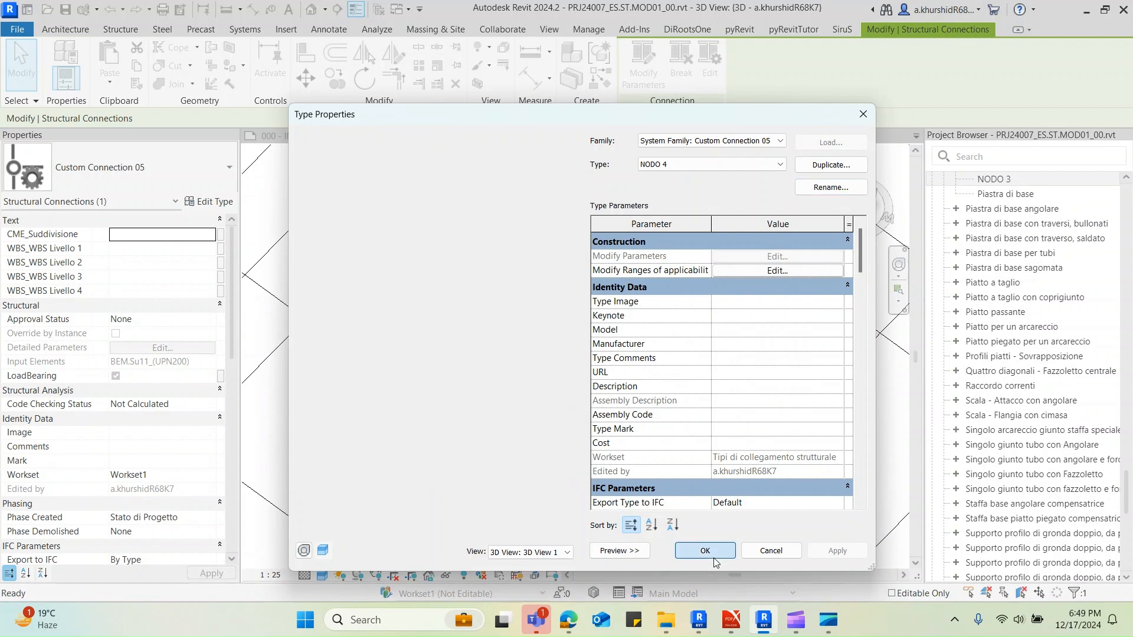
key(Escape)
Temporarily isolate all BEM.Su11_(UPN200) framing members together with the NODO 4 connection, and view the column bases
click(702, 408)
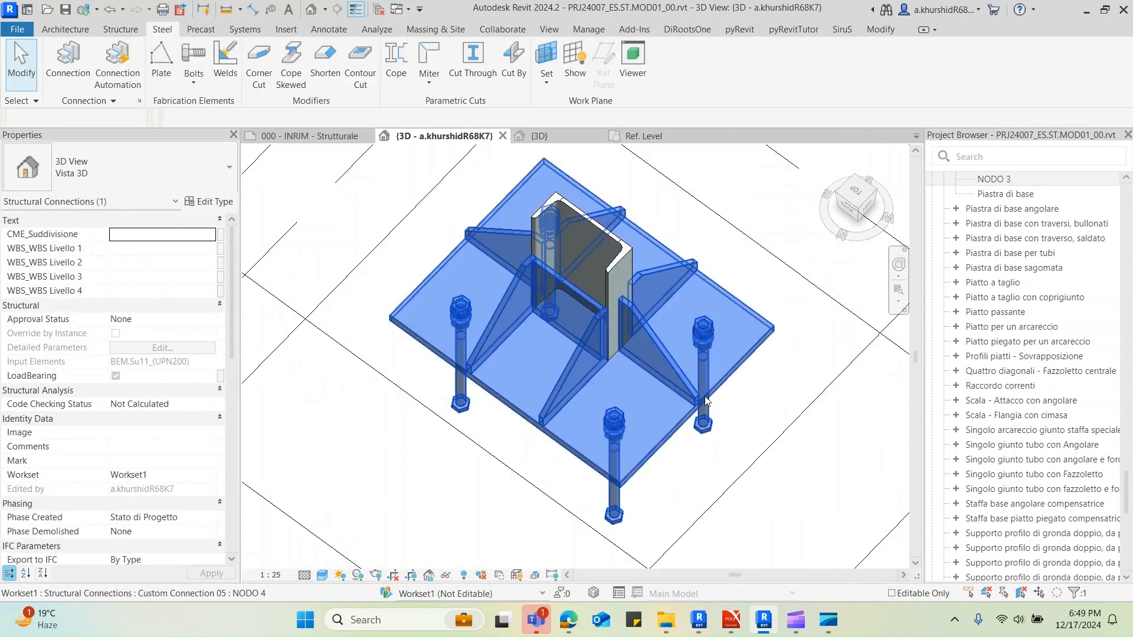
scroll(704, 397, down, 4)
scroll(704, 397, down, 3)
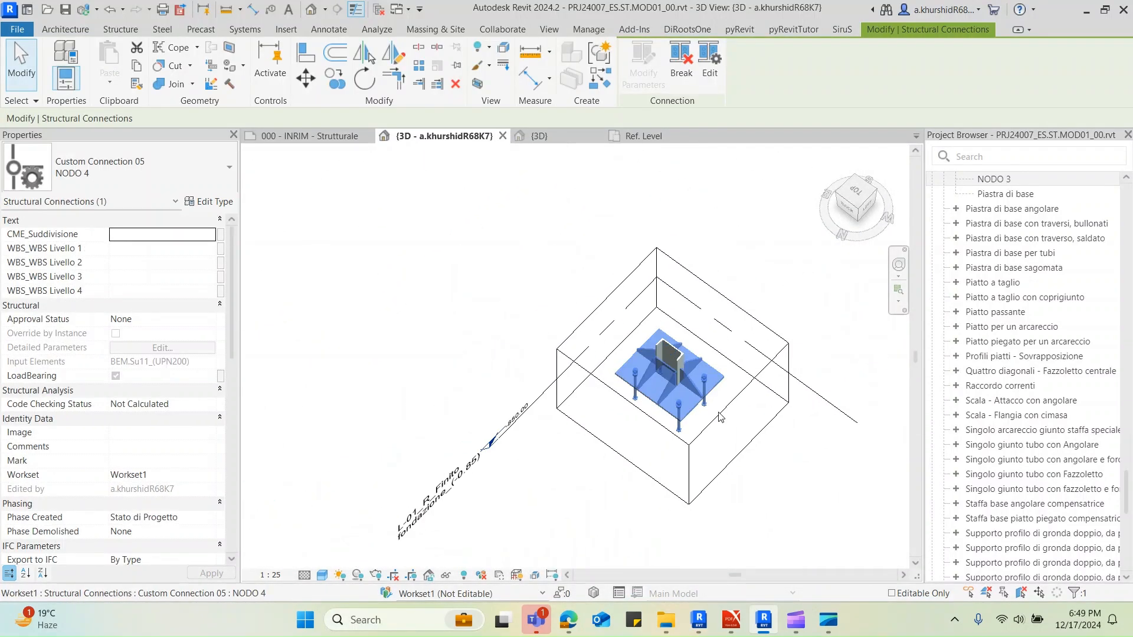
key(Escape)
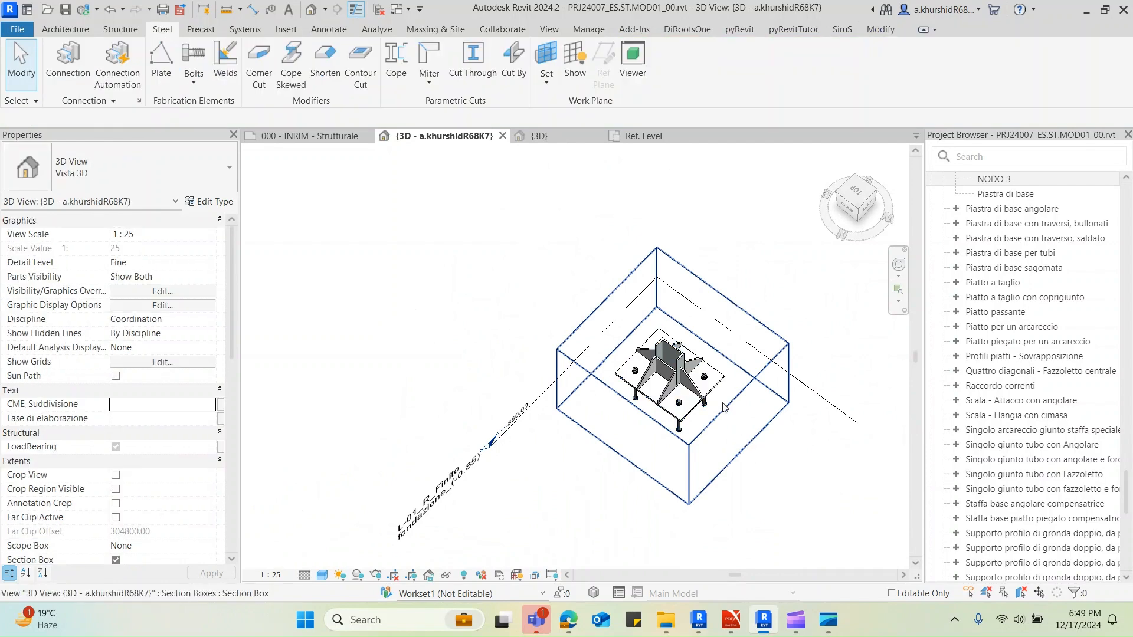
scroll(685, 359, up, 5)
click(681, 358)
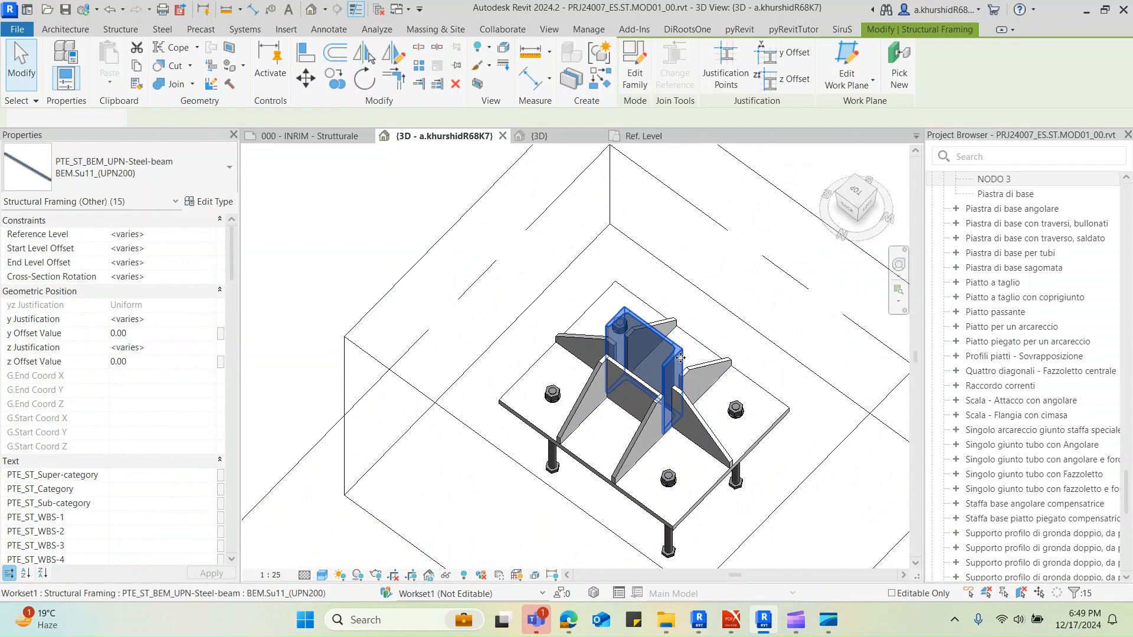
scroll(649, 401, down, 6)
shift+middle_drag(643, 422, 633, 431)
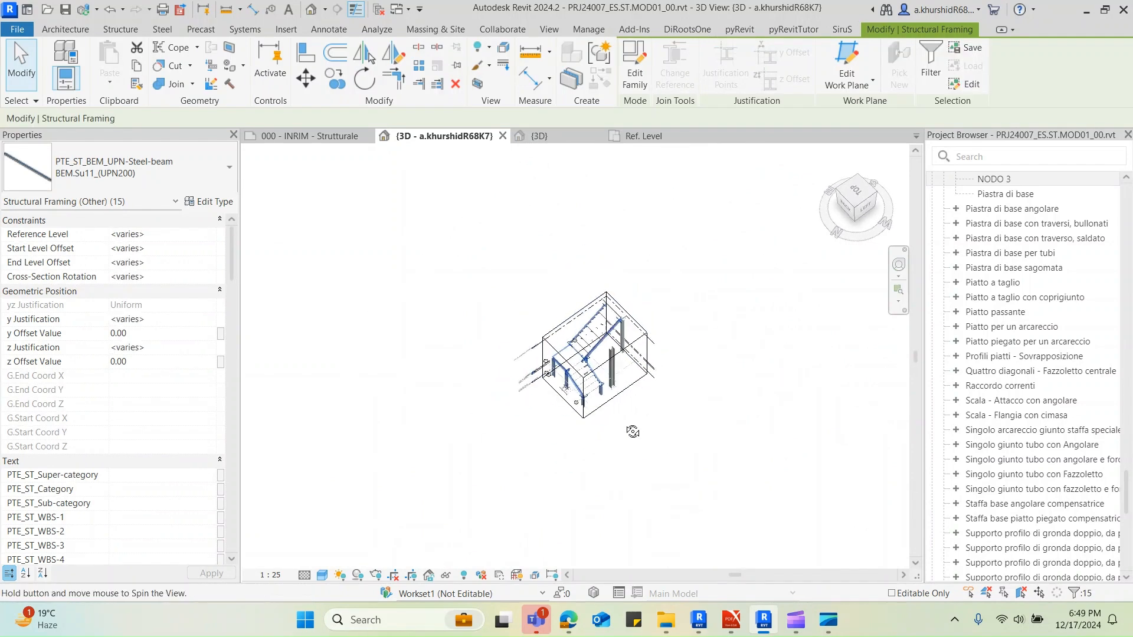
scroll(581, 406, up, 5)
ctrl+click(555, 365)
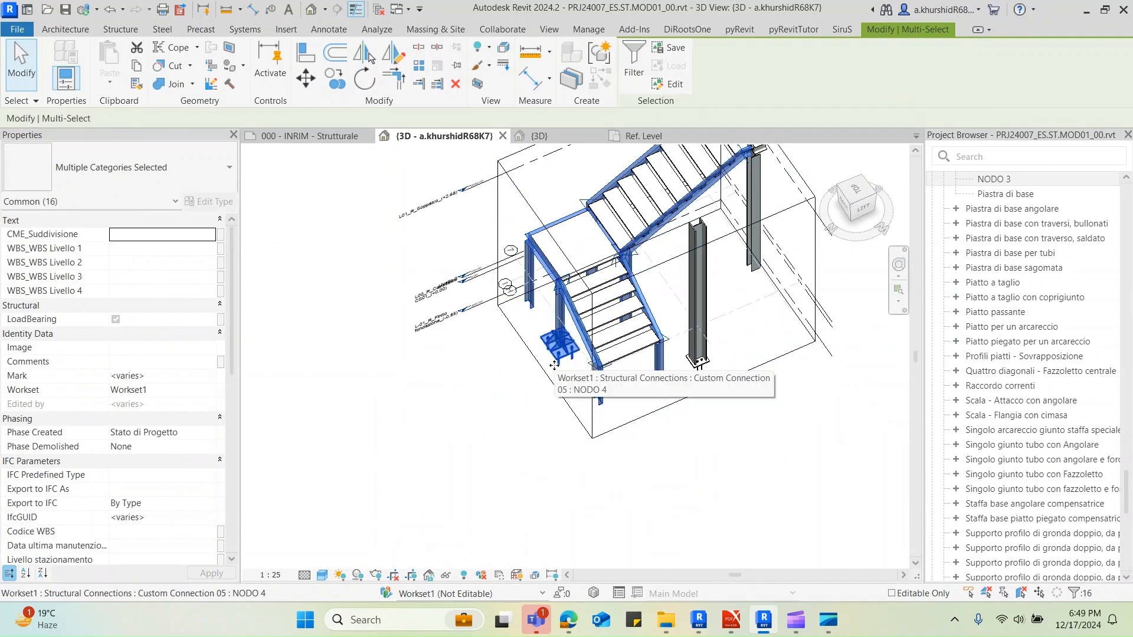
key(h)
key(i)
click(675, 490)
shift+middle_drag(696, 441, 581, 366)
Create a similar NODO 4 connection at the base of the neighbouring landing column
click(576, 361)
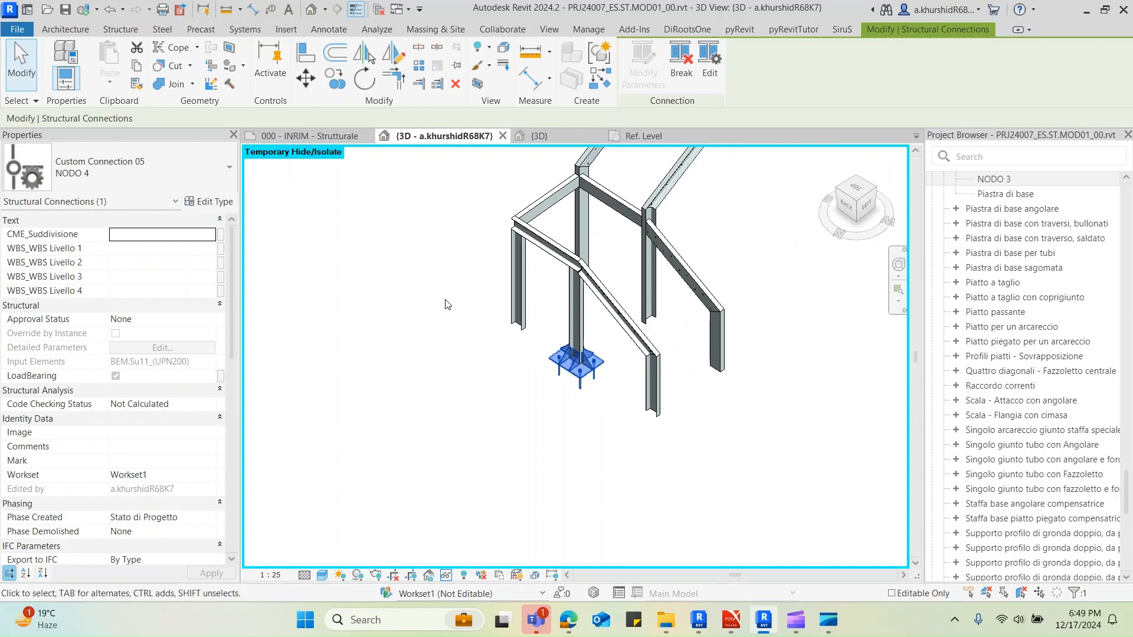
click(412, 345)
click(597, 372)
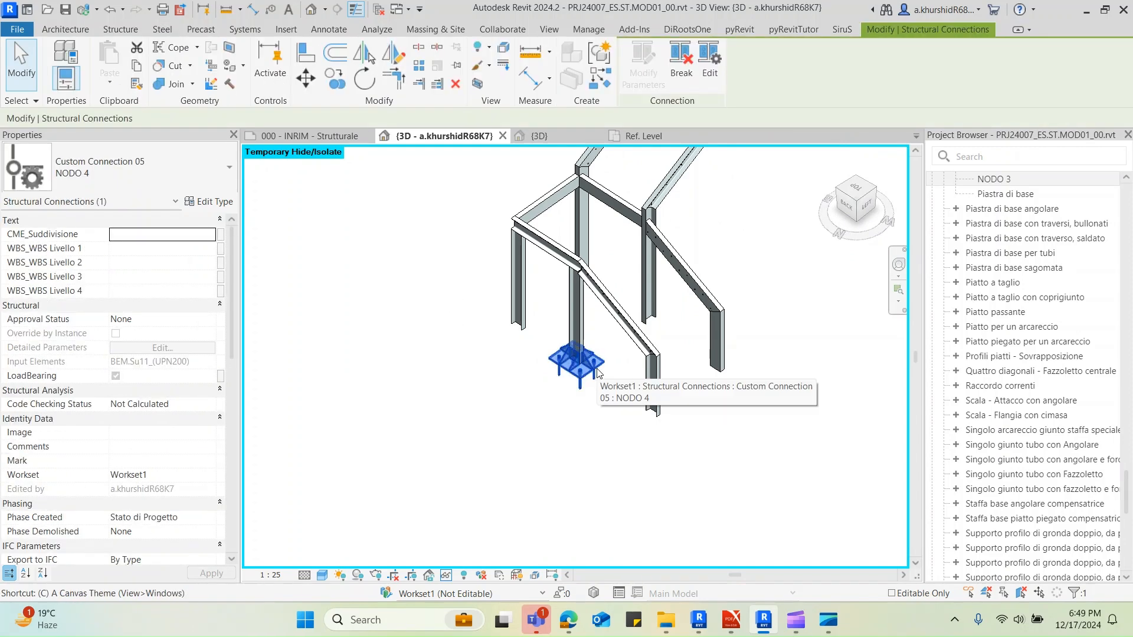
key(c)
key(s)
key(Return)
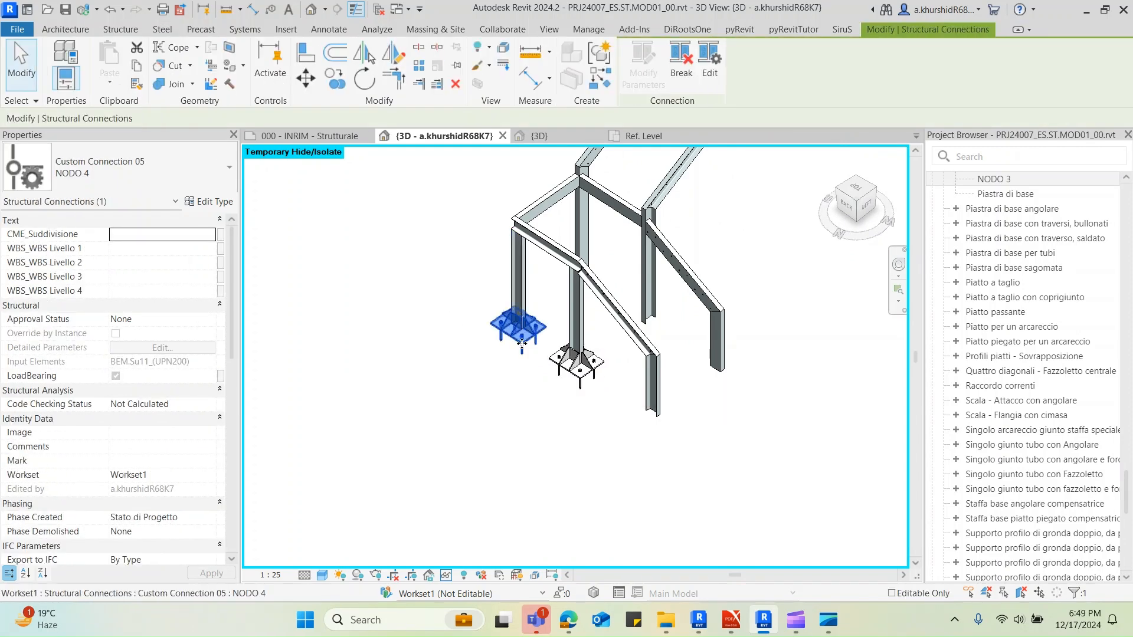
Try to place a NODO 4 connection on the short column at the foot of the near stair stringer
scroll(515, 337, up, 3)
click(476, 371)
click(68, 59)
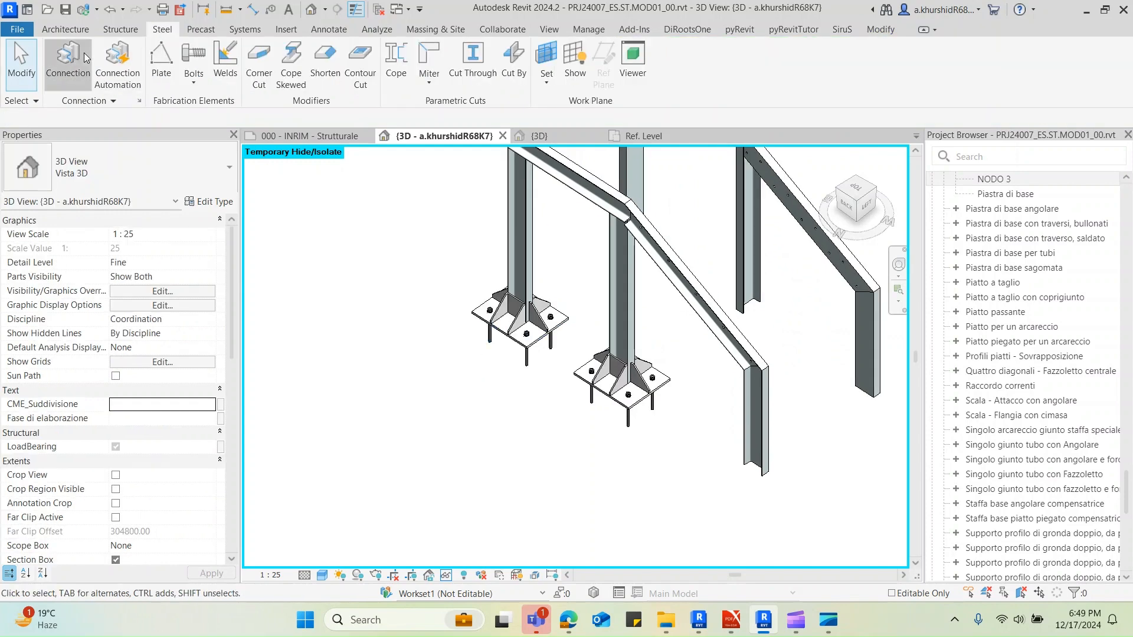
click(751, 413)
key(Return)
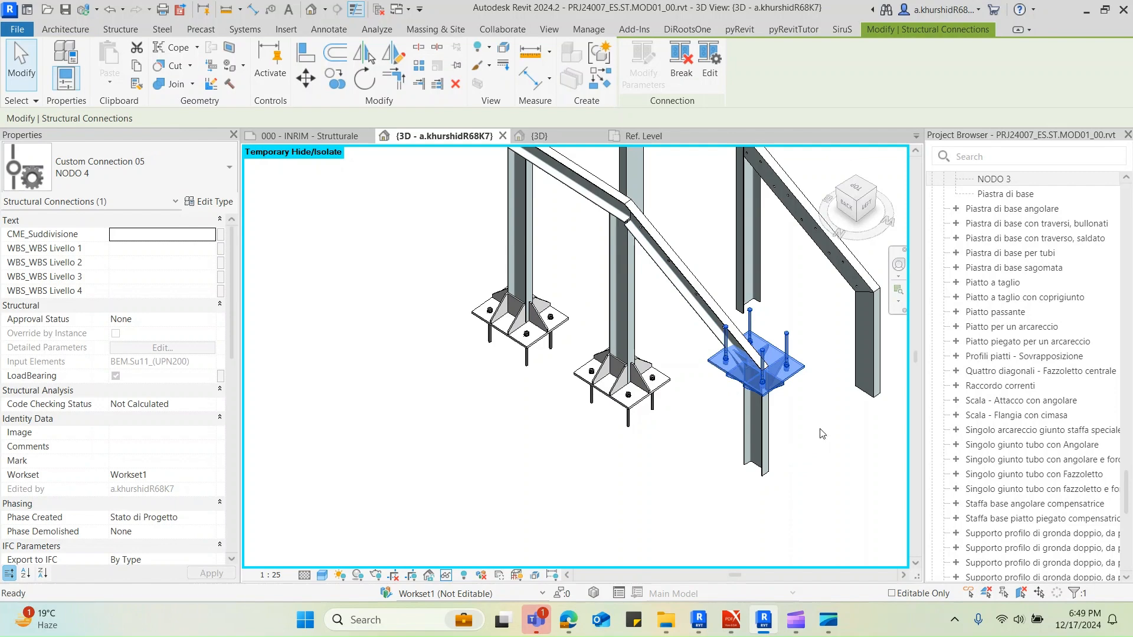
click(823, 434)
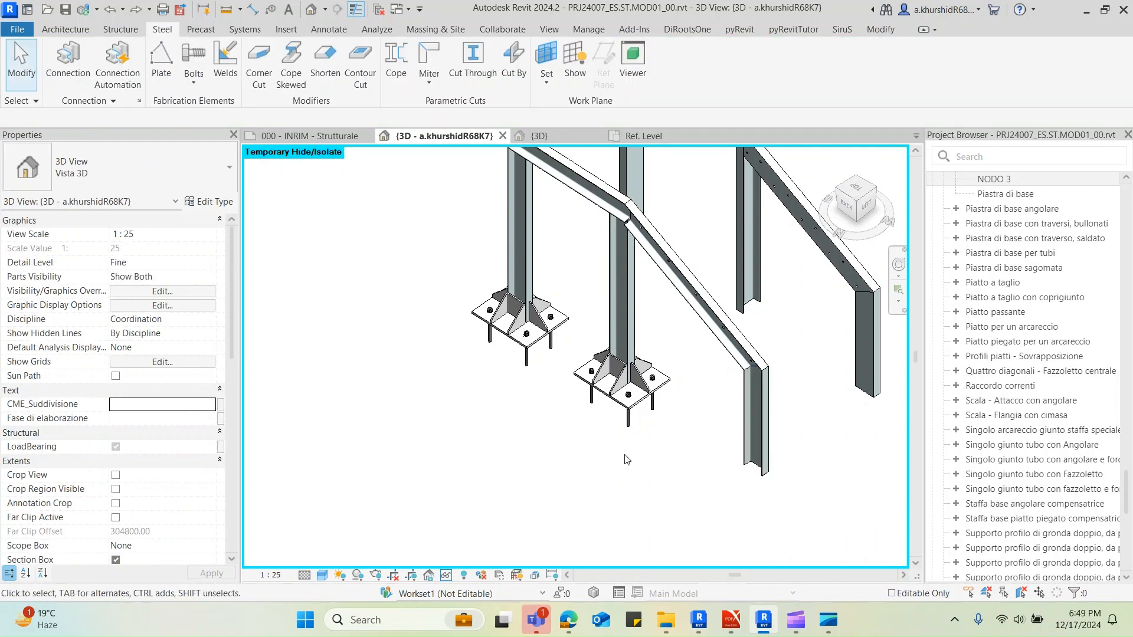
Place NODO 4 connections at the lower ends of the two short stair-foot columns and the landing column beneath the far stringer
key(Return)
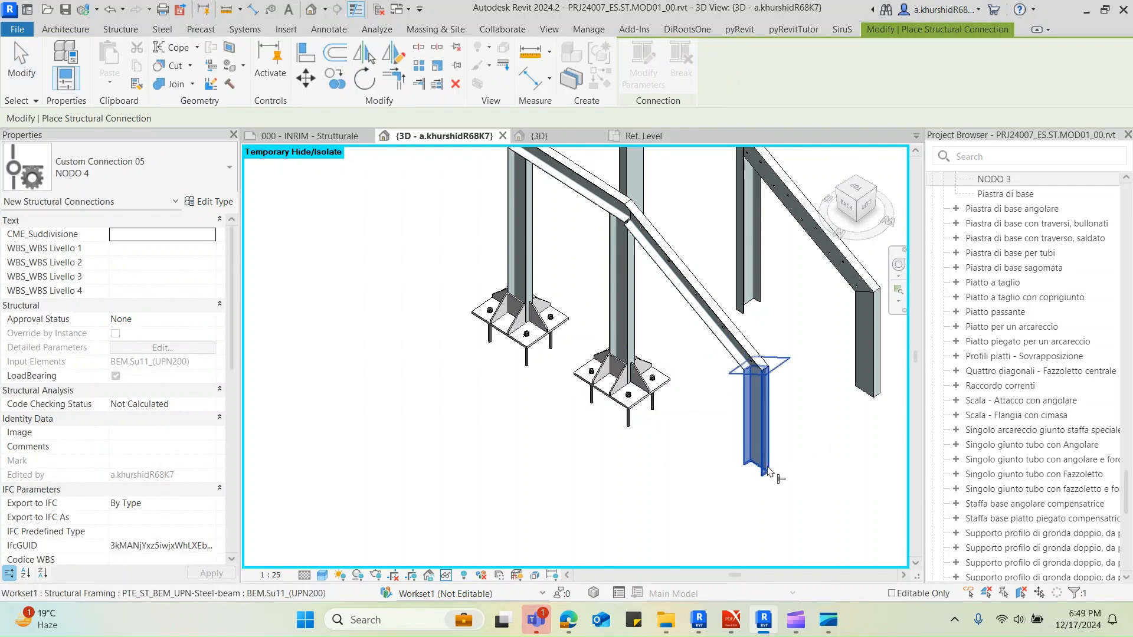
click(769, 476)
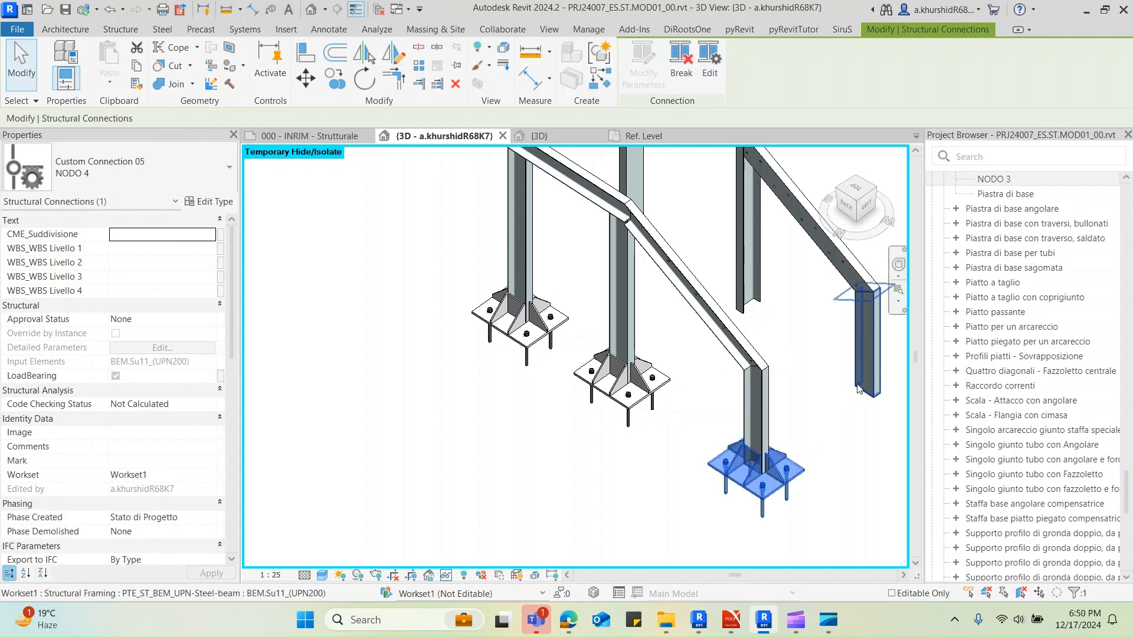
click(860, 389)
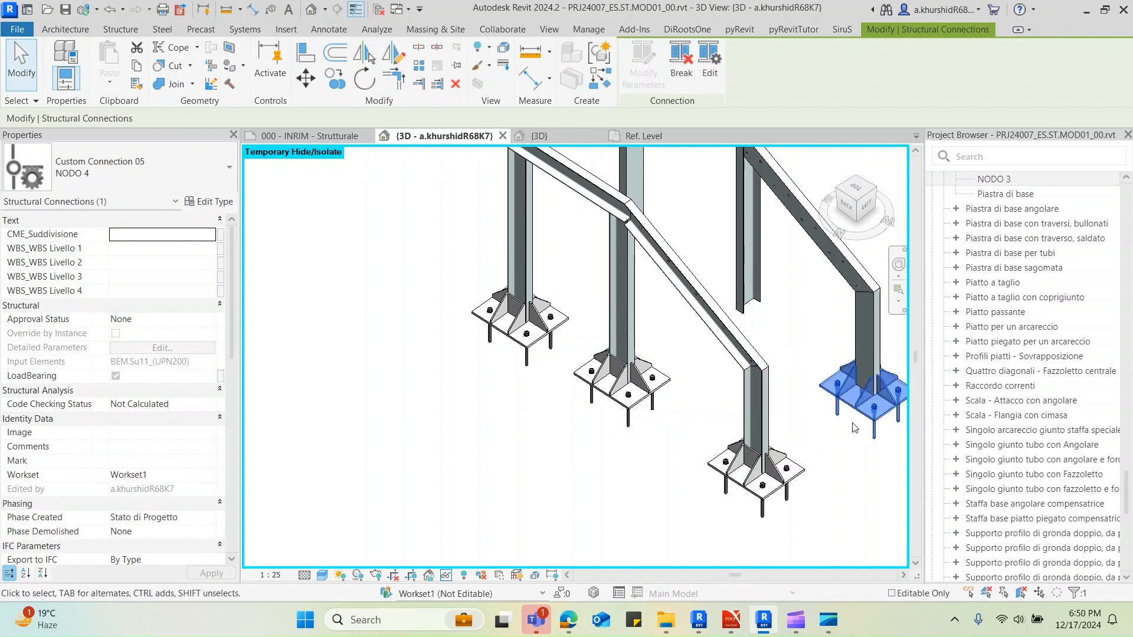
middle_drag(846, 415, 761, 498)
key(Return)
click(661, 375)
key(Return)
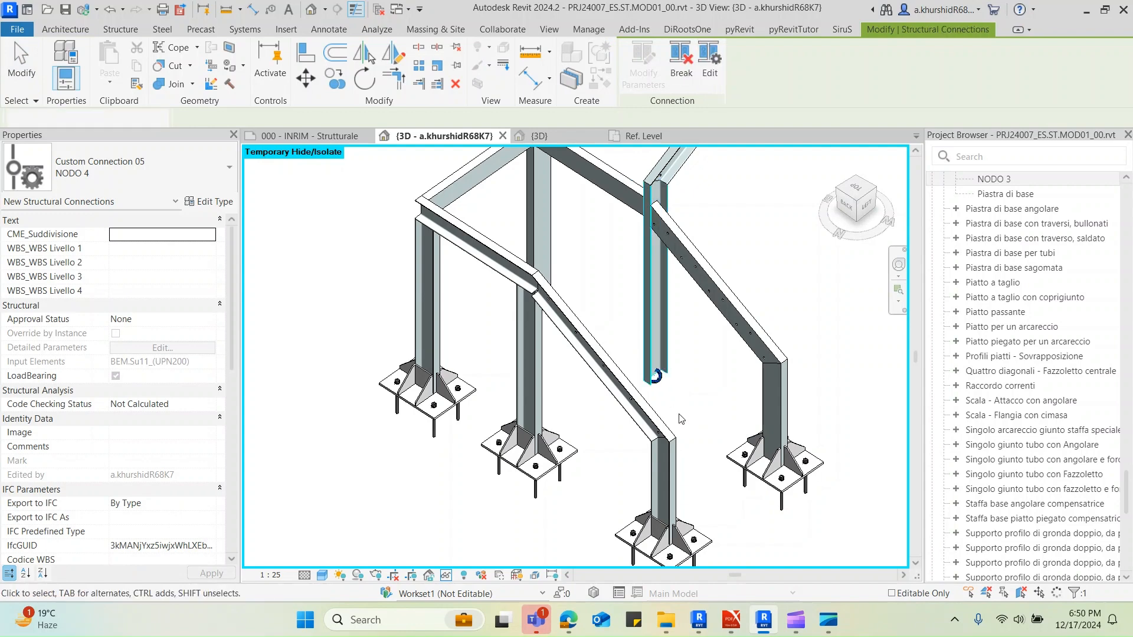
Place a NODO 4 connection at the base of the remaining bare landing column and review all the column bases
shift+middle_drag(742, 393, 620, 260)
key(Return)
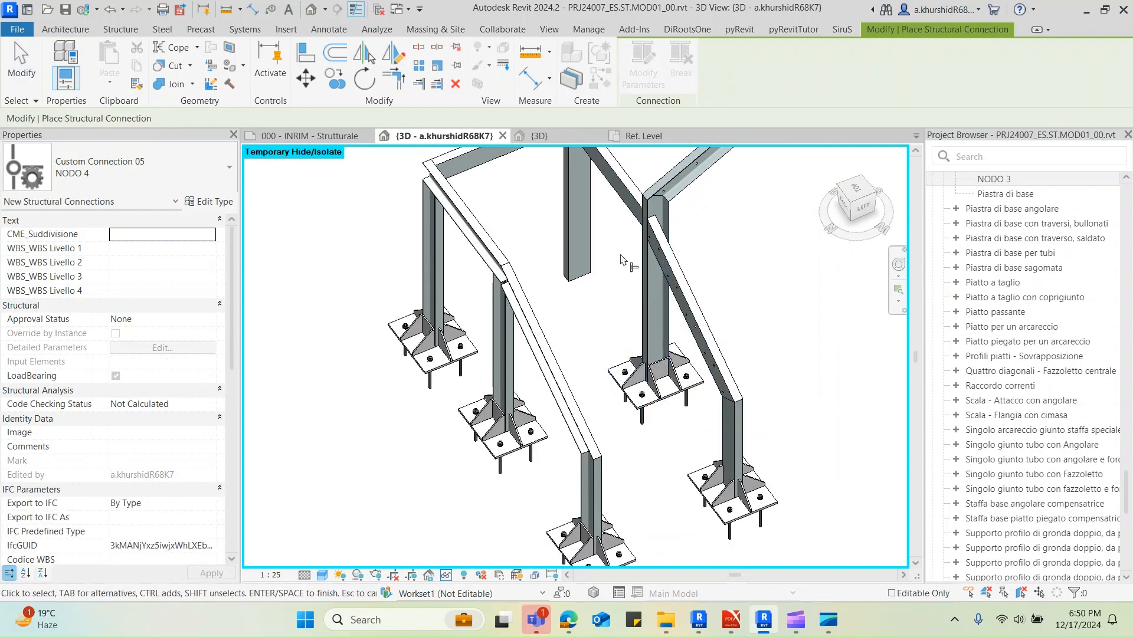
click(569, 264)
key(Return)
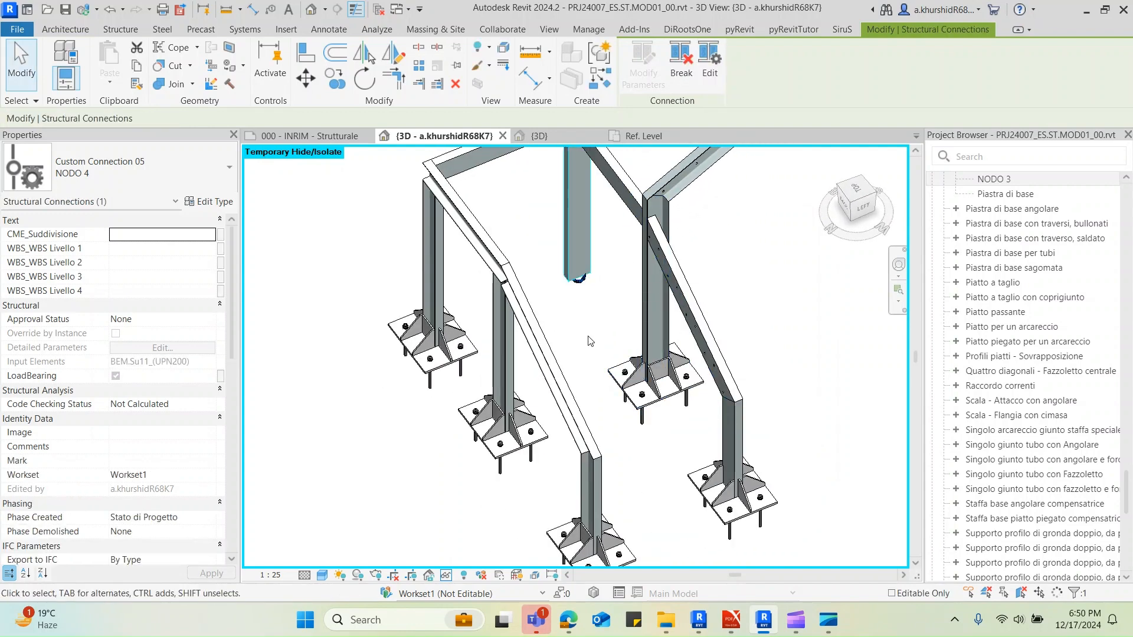
click(593, 343)
scroll(760, 361, down, 2)
shift+middle_drag(760, 361, 578, 426)
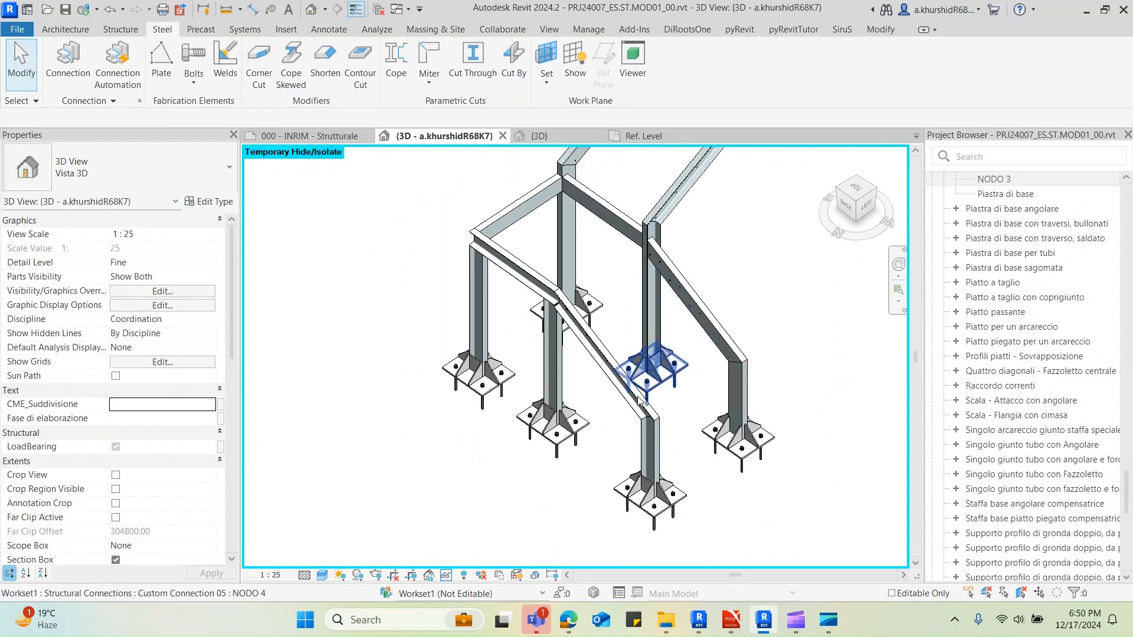
Reset the temporary isolation to bring back the full stair model in the 3D view
key(h)
key(r)
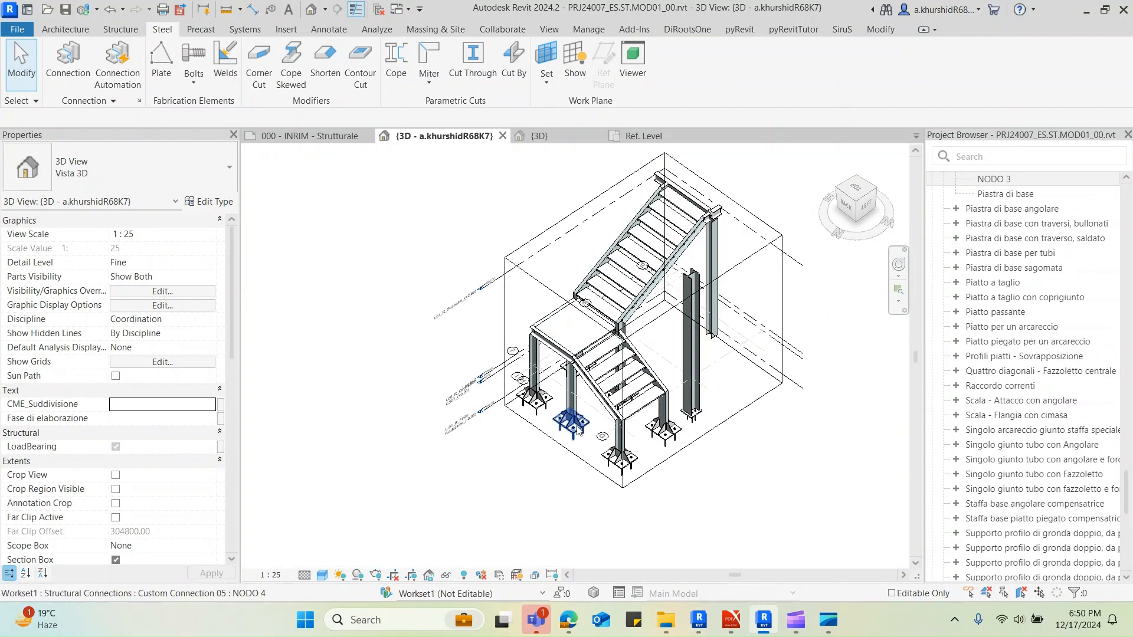
shift+middle_drag(502, 474, 503, 424)
scroll(503, 424, up, 1)
Turn on the visibility of the Floors and Structural Foundations model categories in the 3D view
key(v)
key(g)
click(171, 370)
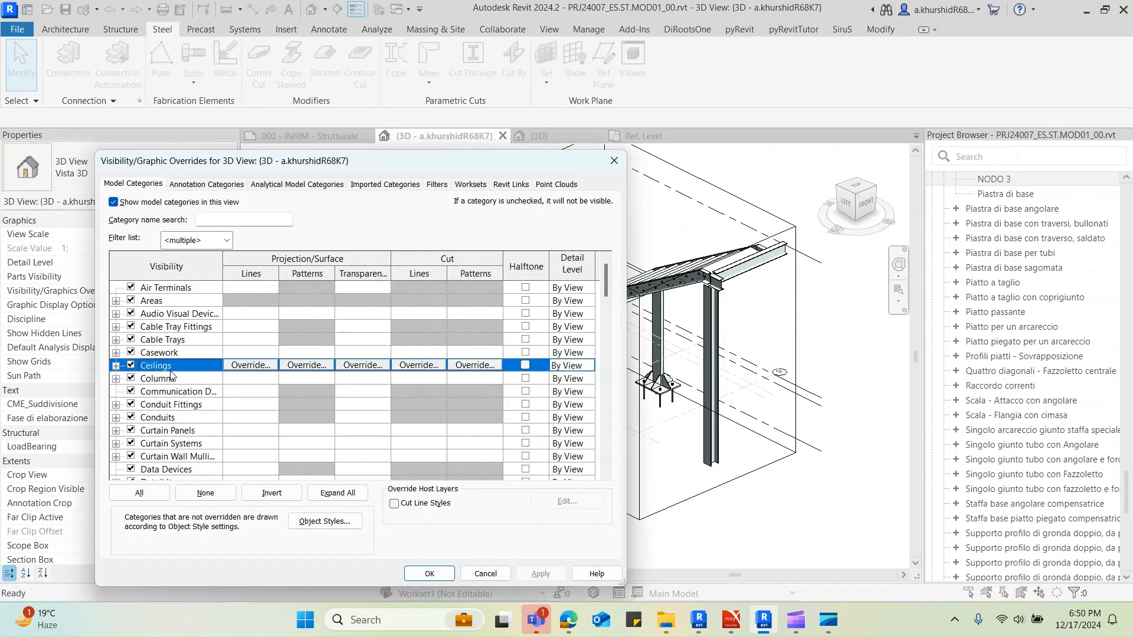
key(f)
key(f)
key(f)
key(f)
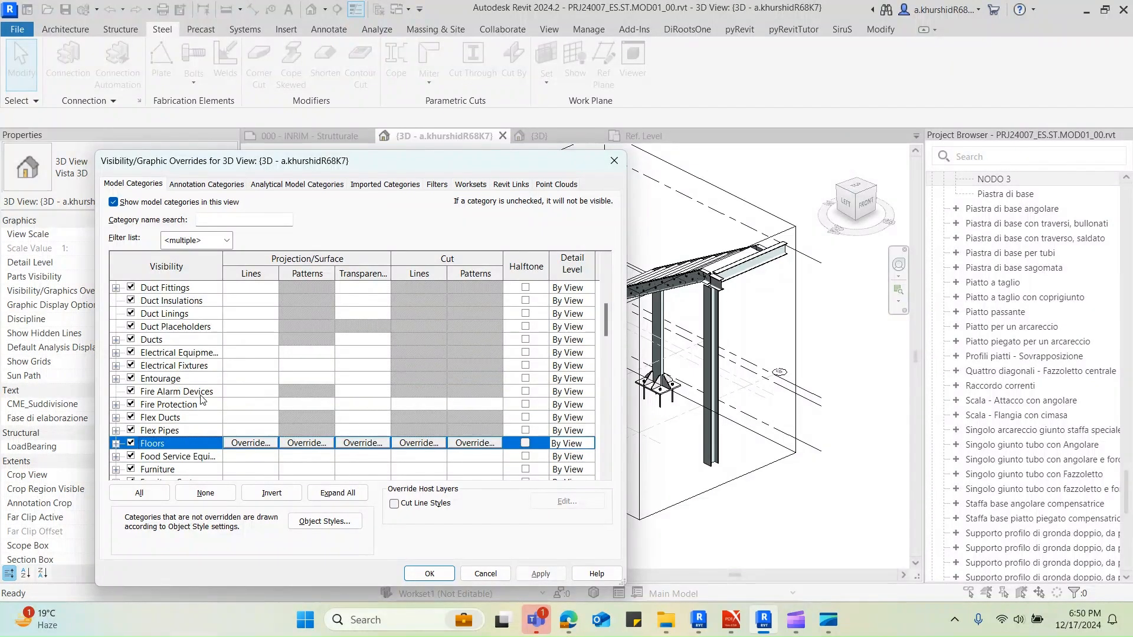
key(s)
scroll(199, 430, down, 1)
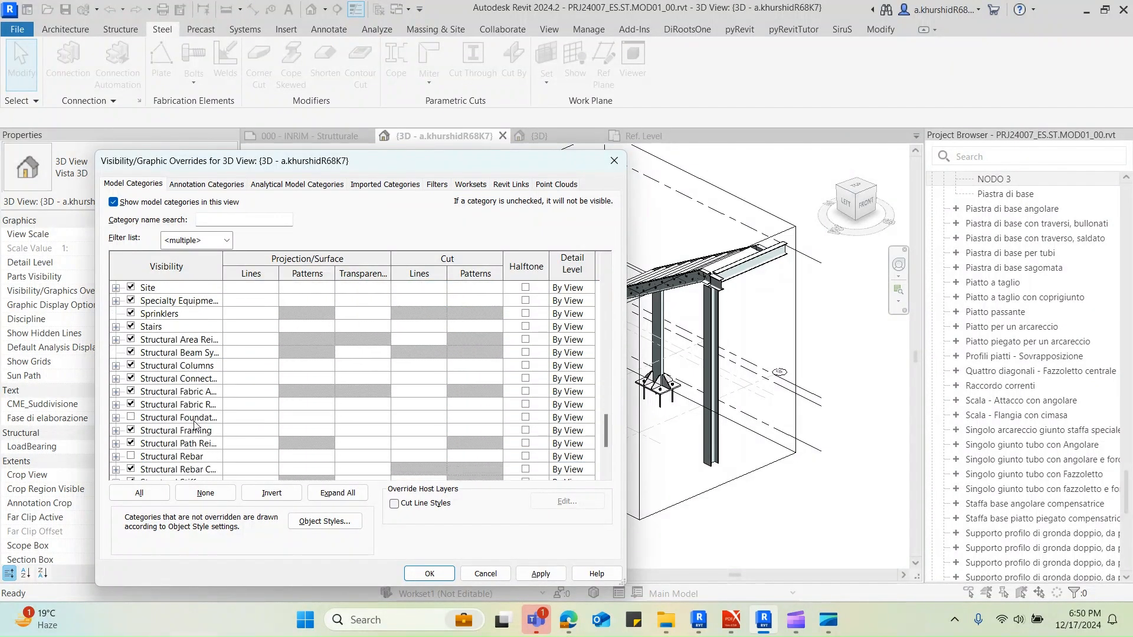
click(185, 419)
click(448, 572)
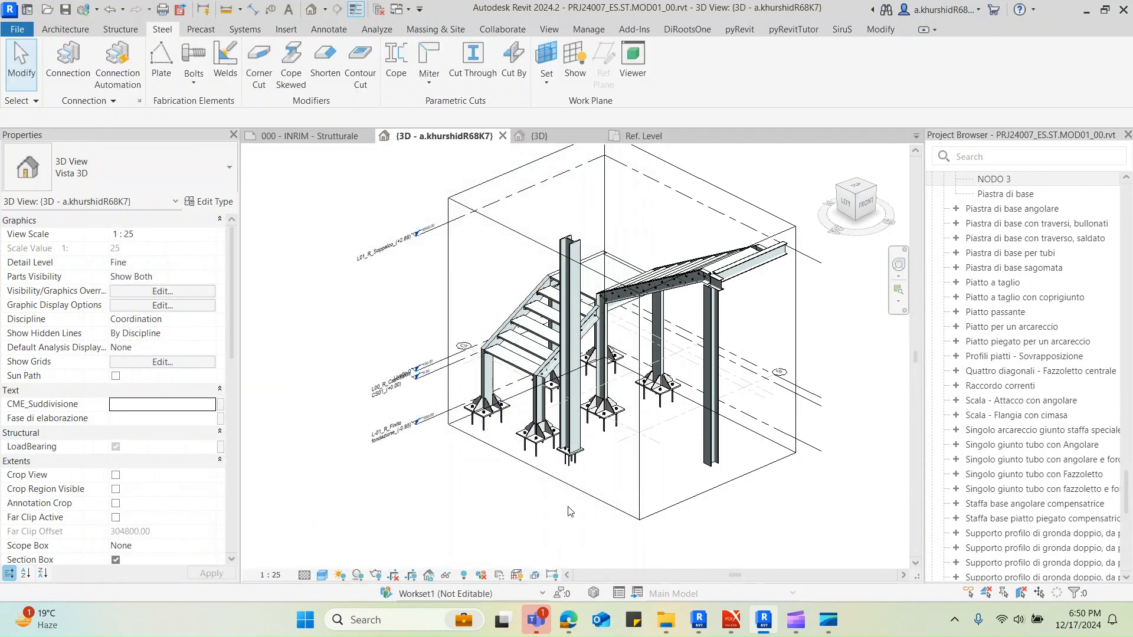
Turn off the Section Box of the 3D view to show the whole building
shift+middle_drag(568, 488, 549, 508)
scroll(133, 461, down, 2)
click(116, 490)
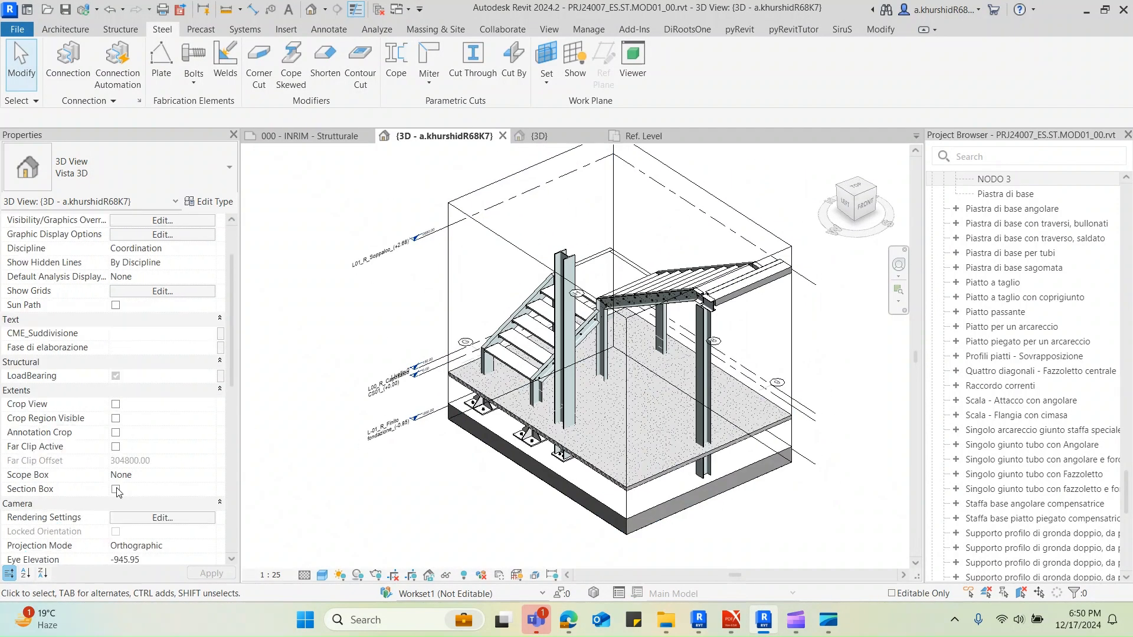
scroll(466, 465, down, 5)
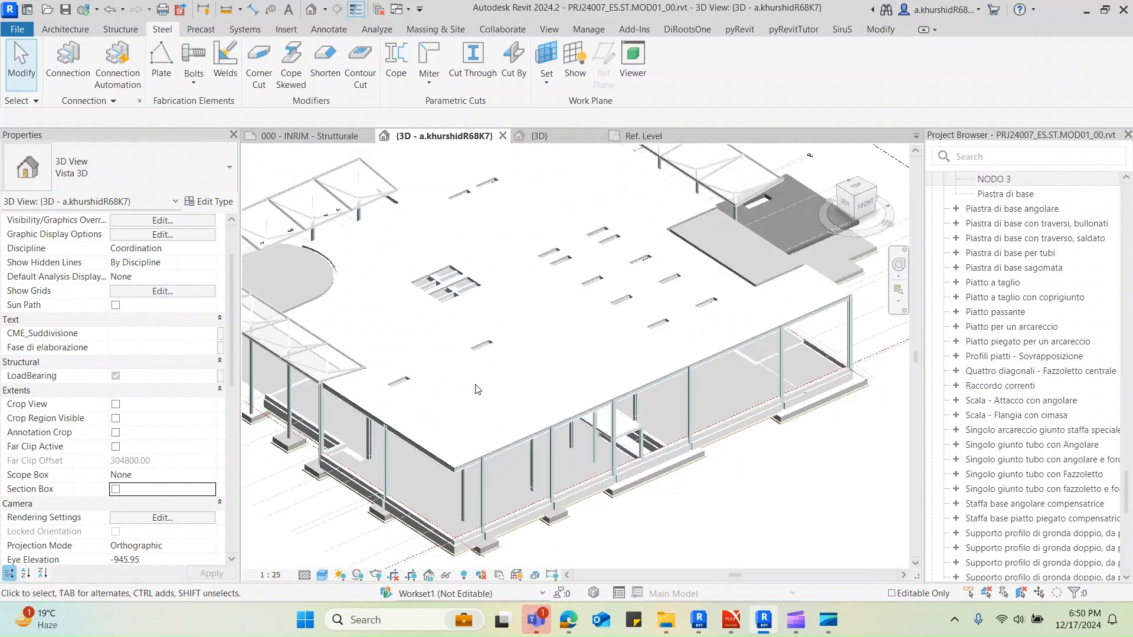
Temporarily hide the SLB.Cg01_SolettaMetallica roof slab to expose the steel frame and stair beneath it
click(456, 445)
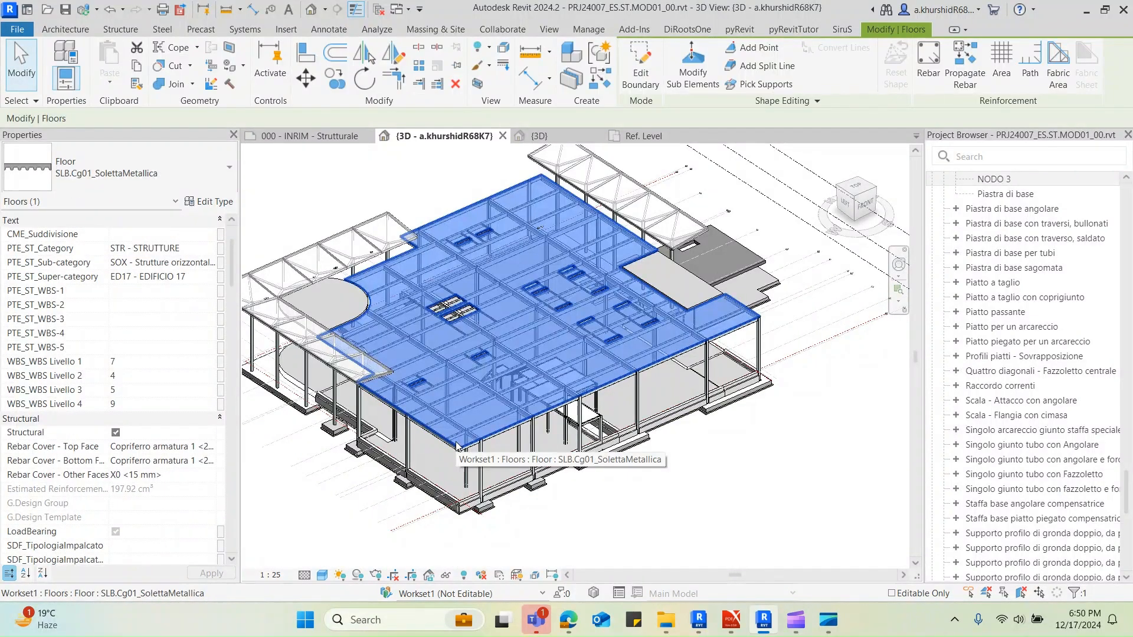
key(h)
key(h)
shift+middle_drag(590, 443, 814, 433)
scroll(452, 401, up, 6)
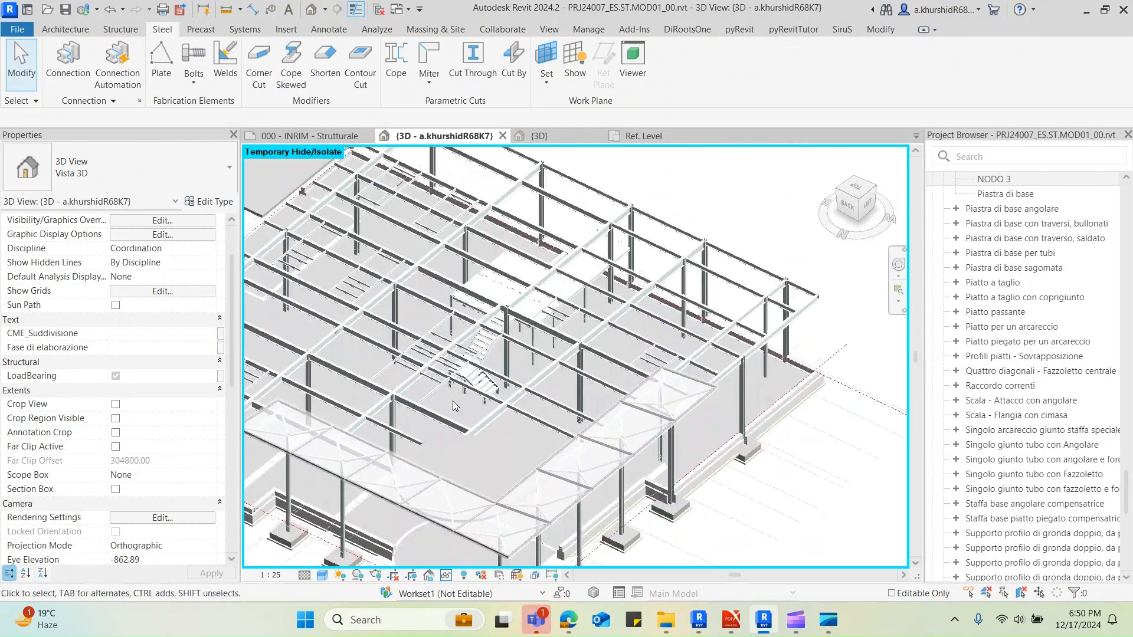
Examine the stair's UPN200 columns in relation to the roof framing and the SLB_Ig09_(S55+7cm) floor
click(482, 360)
scroll(488, 404, up, 1)
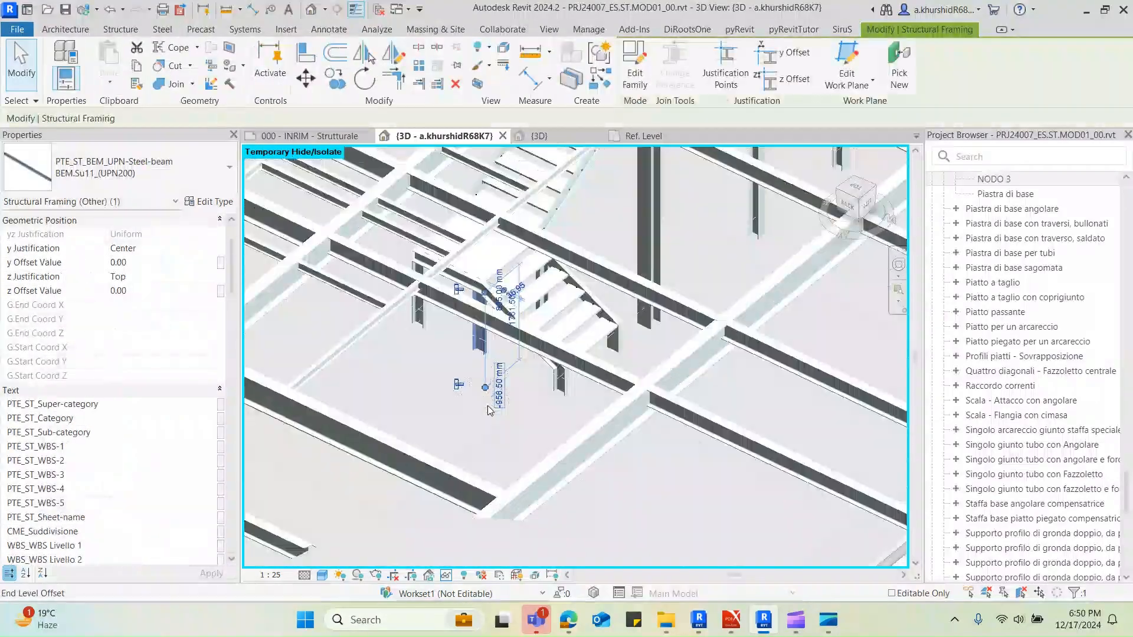
scroll(523, 392, down, 2)
key(Escape)
scroll(522, 389, down, 6)
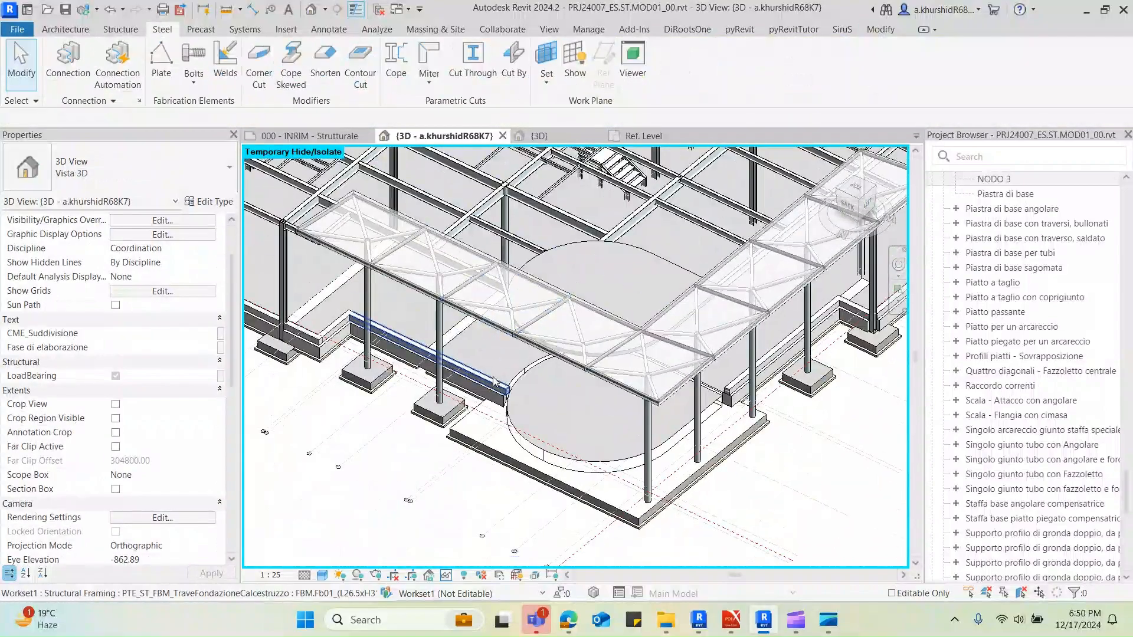
click(518, 379)
middle_drag(541, 333, 521, 421)
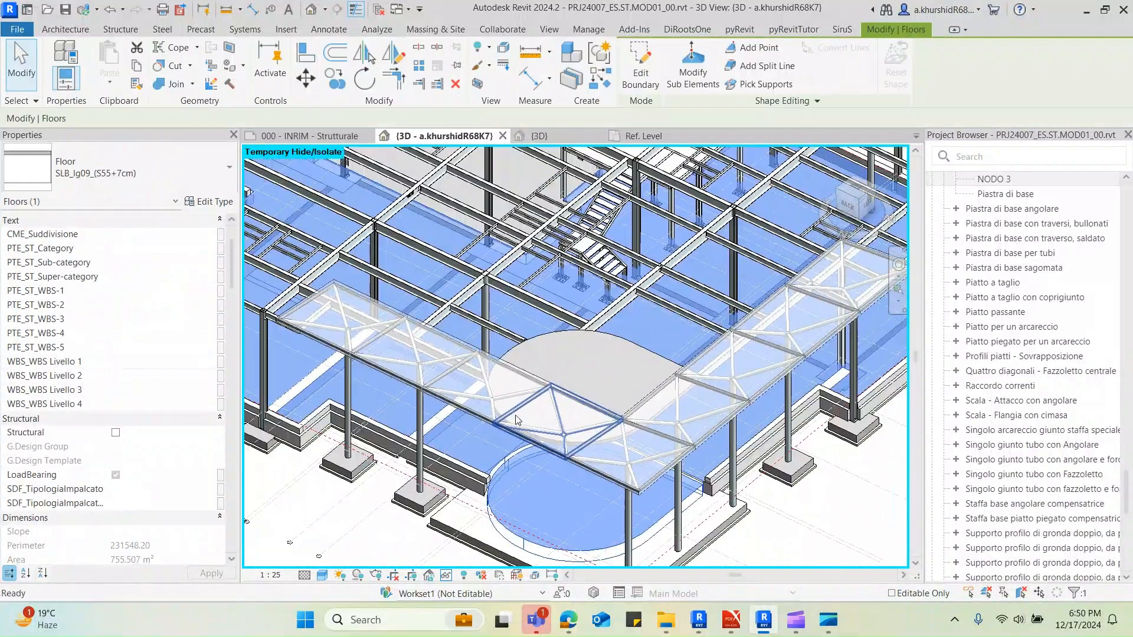
key(Escape)
Select all visible BEM.Su11_(UPN200) members and check where they occur in the building
mouse_move(581, 289)
shift+middle_down()
mouse_move(662, 344)
mouse_move(501, 327)
mouse_move(548, 302)
mouse_move(531, 322)
mouse_move(558, 330)
mouse_move(587, 305)
shift+middle_up()
scroll(609, 264, up, 3)
scroll(610, 264, up, 3)
scroll(558, 331, up, 2)
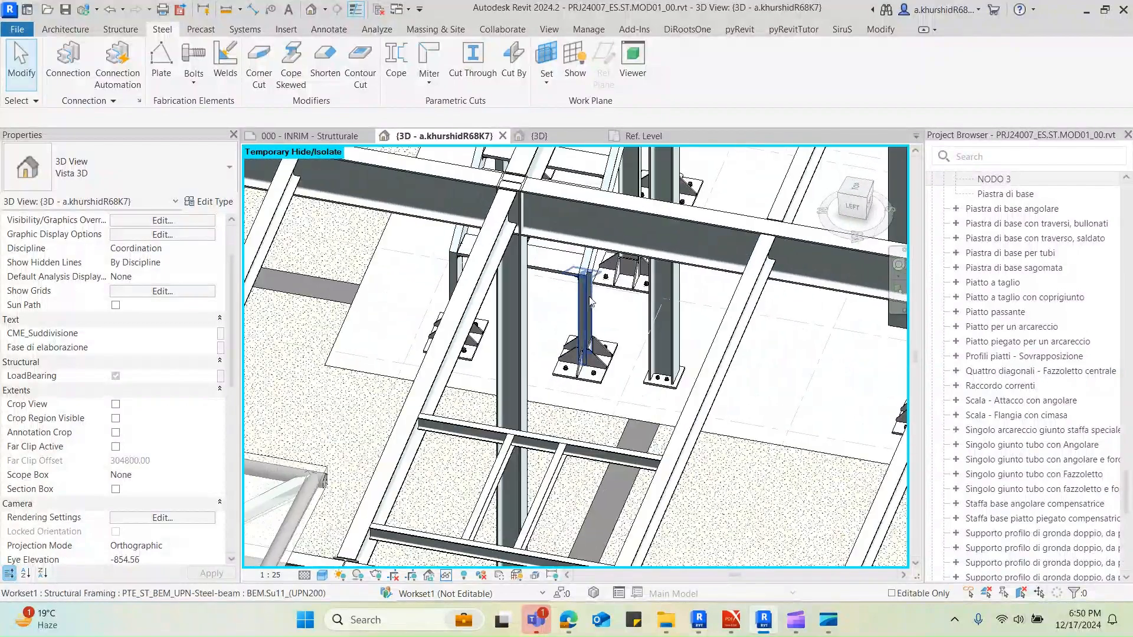
click(589, 304)
scroll(595, 318, down, 6)
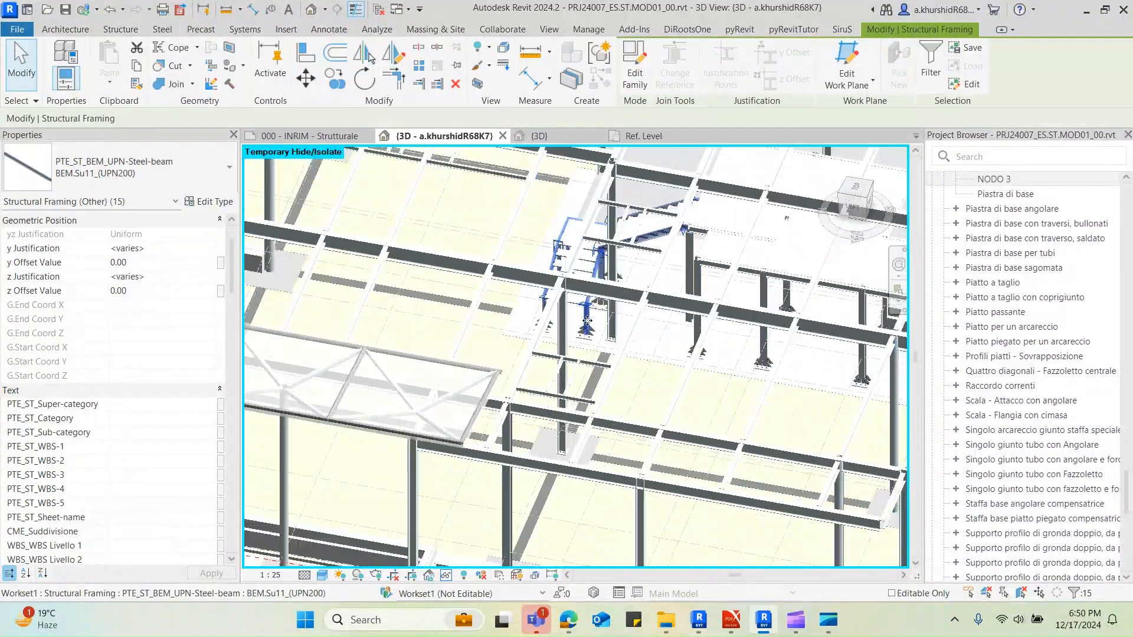
shift+middle_drag(612, 354, 647, 412)
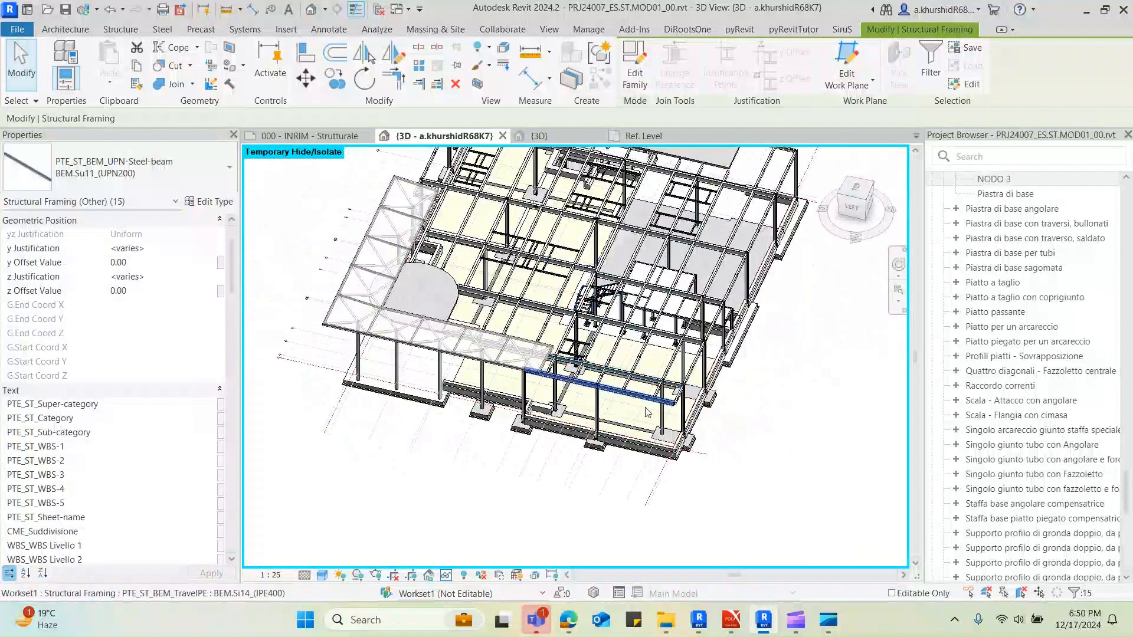
click(670, 467)
scroll(670, 468, down, 1)
Switch to Sketches nodi Inrim.pdf, review the NODO 4 and NODO 5 details and their locations on the model overview page, and return to Revit
mouse_move(731, 620)
click(643, 531)
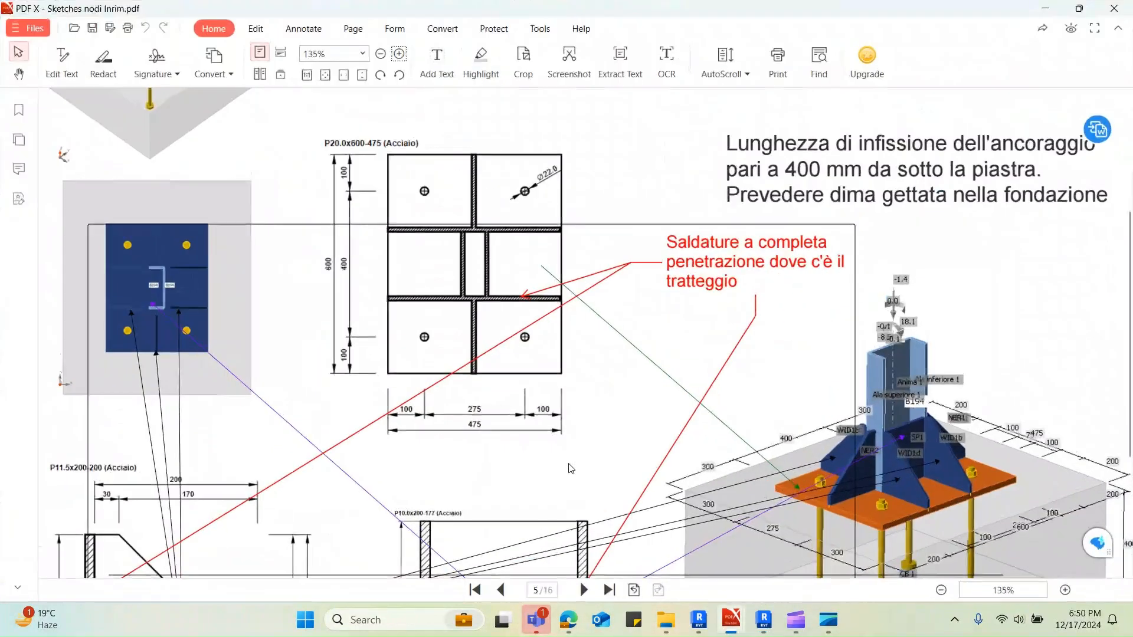
ctrl+scroll(572, 440, down, 2)
ctrl+scroll(577, 437, up, 1)
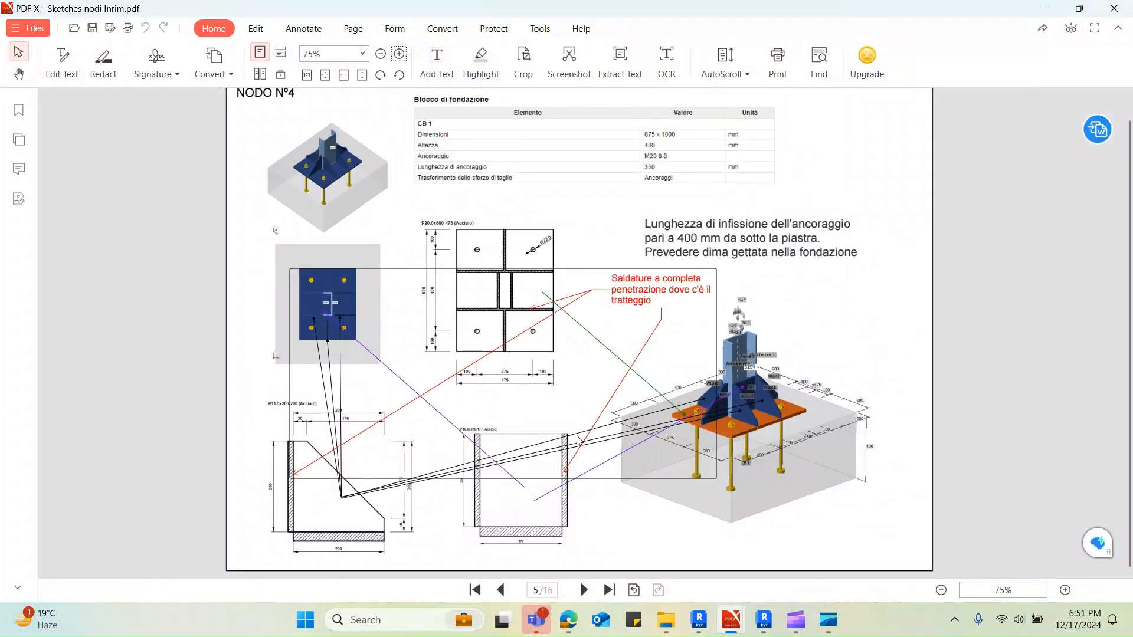
click(585, 590)
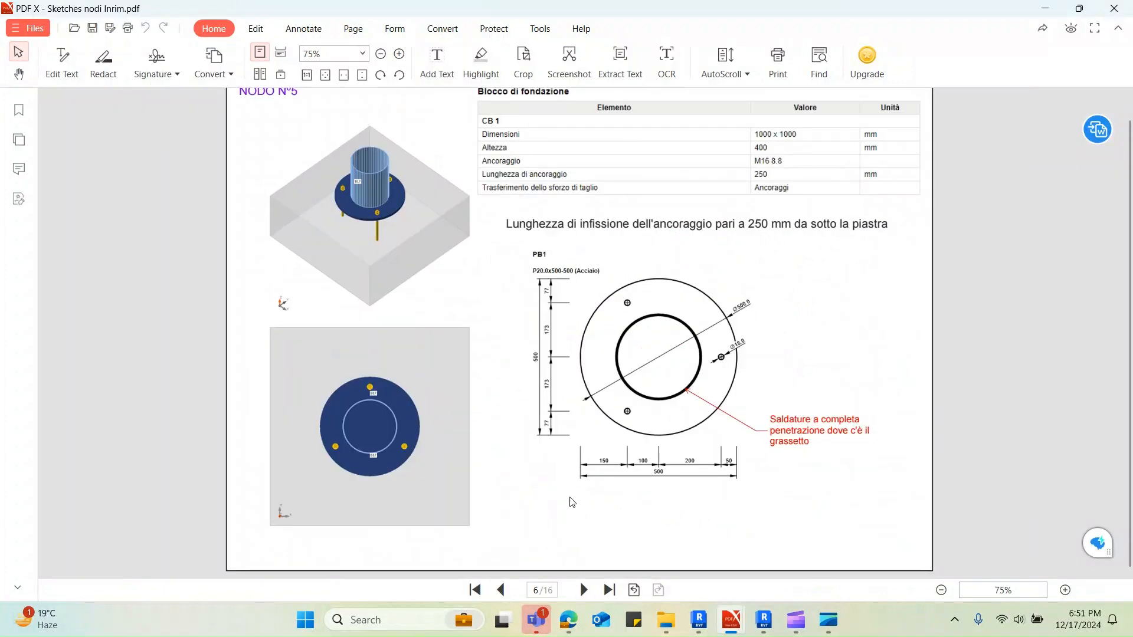
ctrl+scroll(571, 502, down, 1)
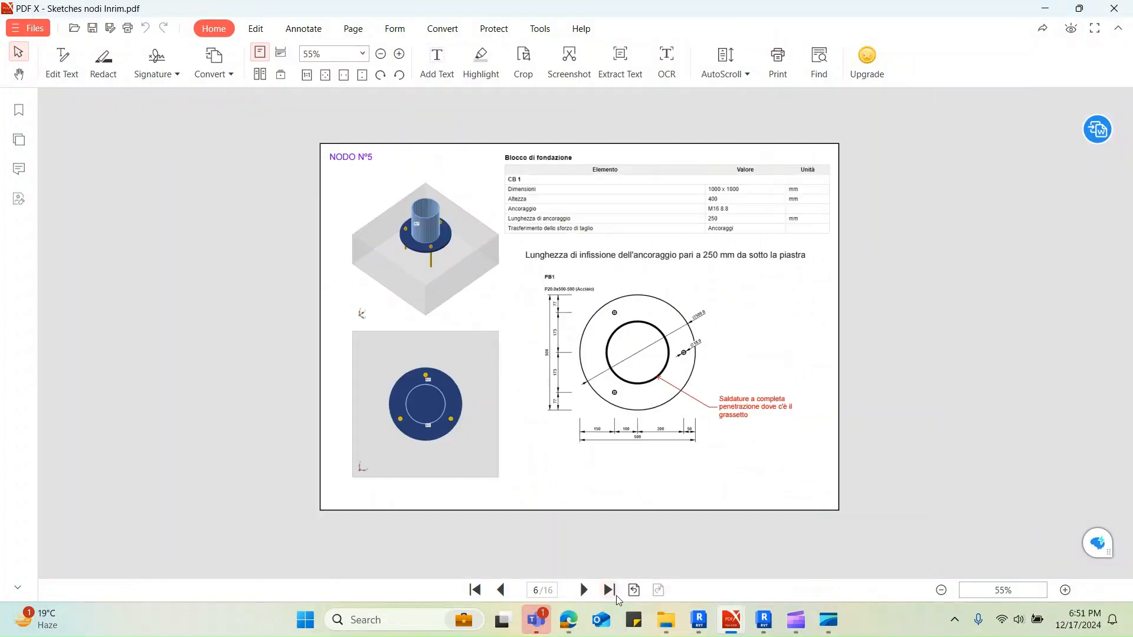
scroll(557, 519, up, 5)
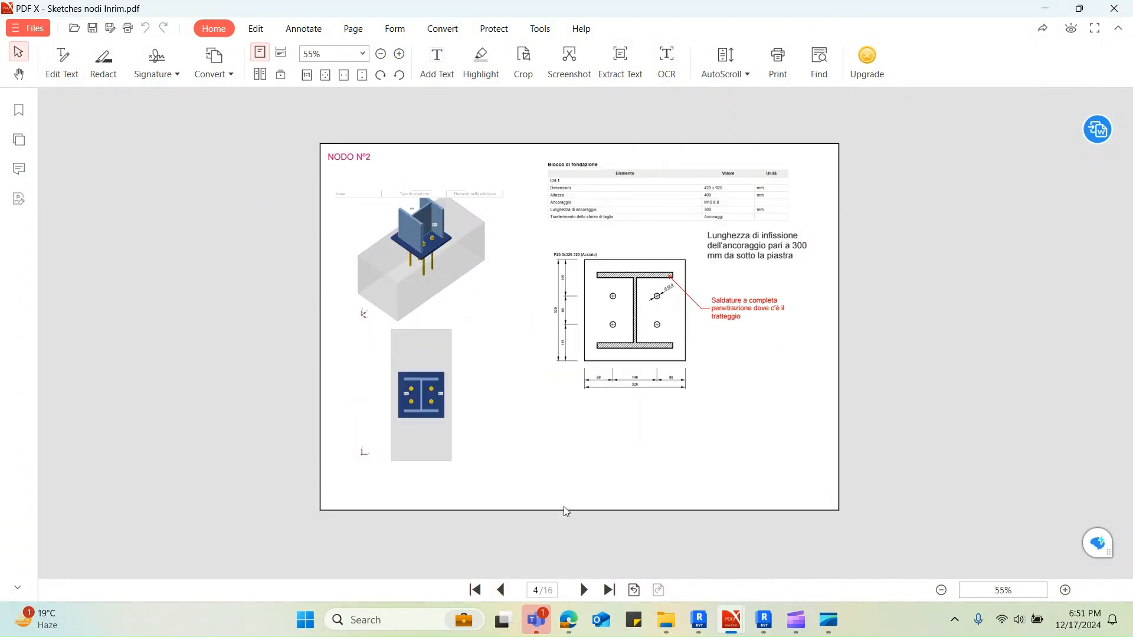
ctrl+scroll(588, 298, up, 1)
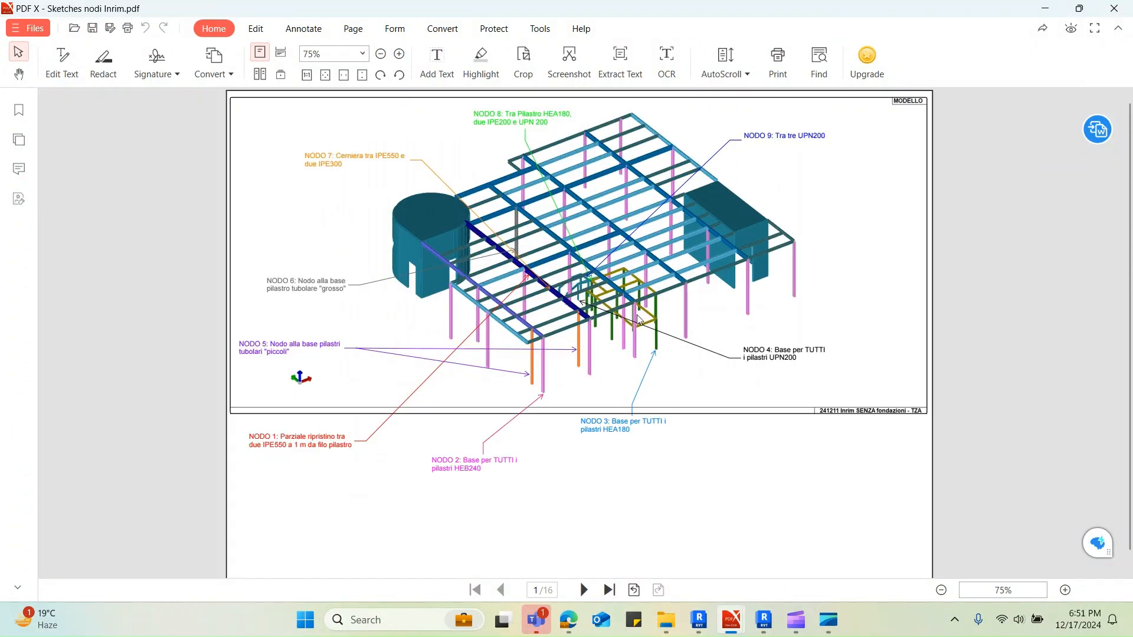
ctrl+scroll(659, 328, up, 4)
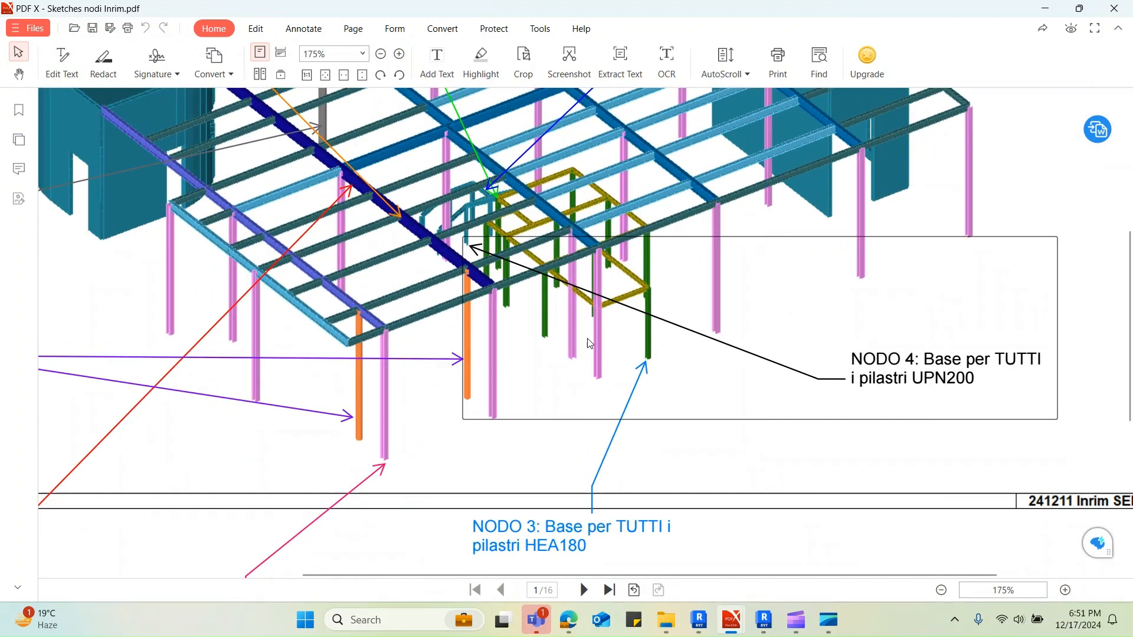
ctrl+scroll(582, 406, down, 2)
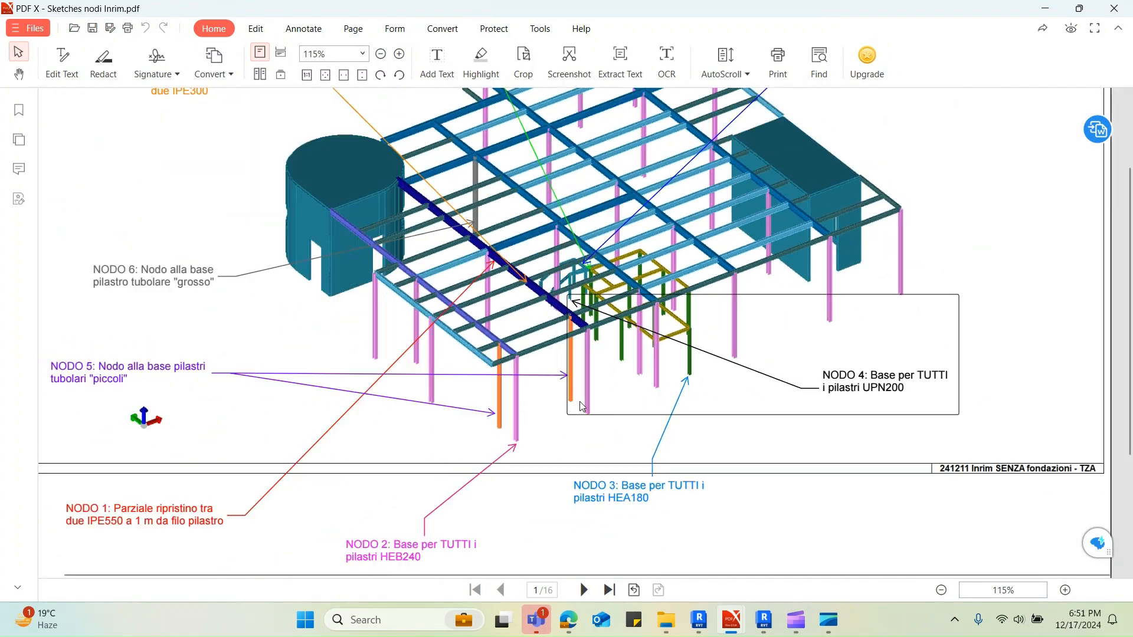
click(1049, 7)
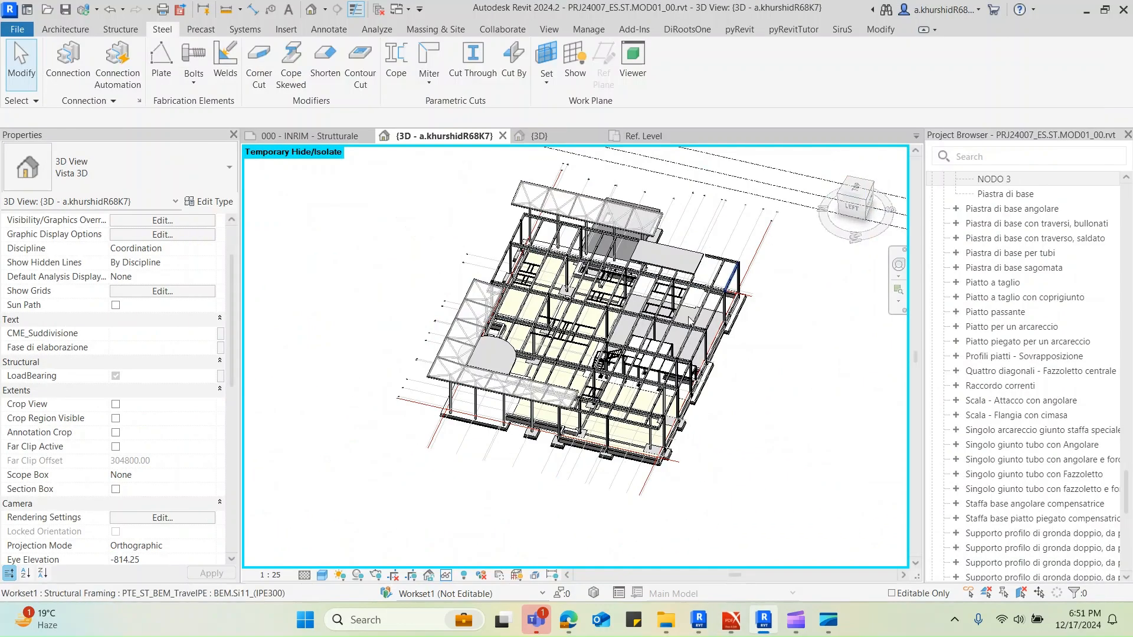
Reset the temporary hiding to restore the roof slab in the whole-building view
shift+middle_drag(596, 466, 643, 479)
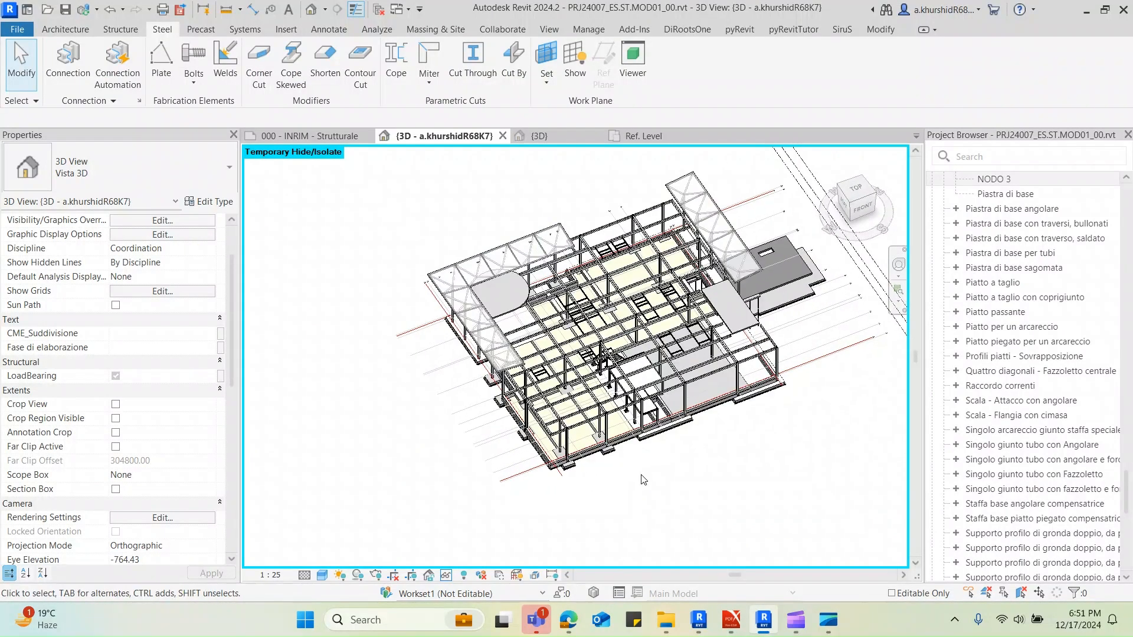
key(h)
key(r)
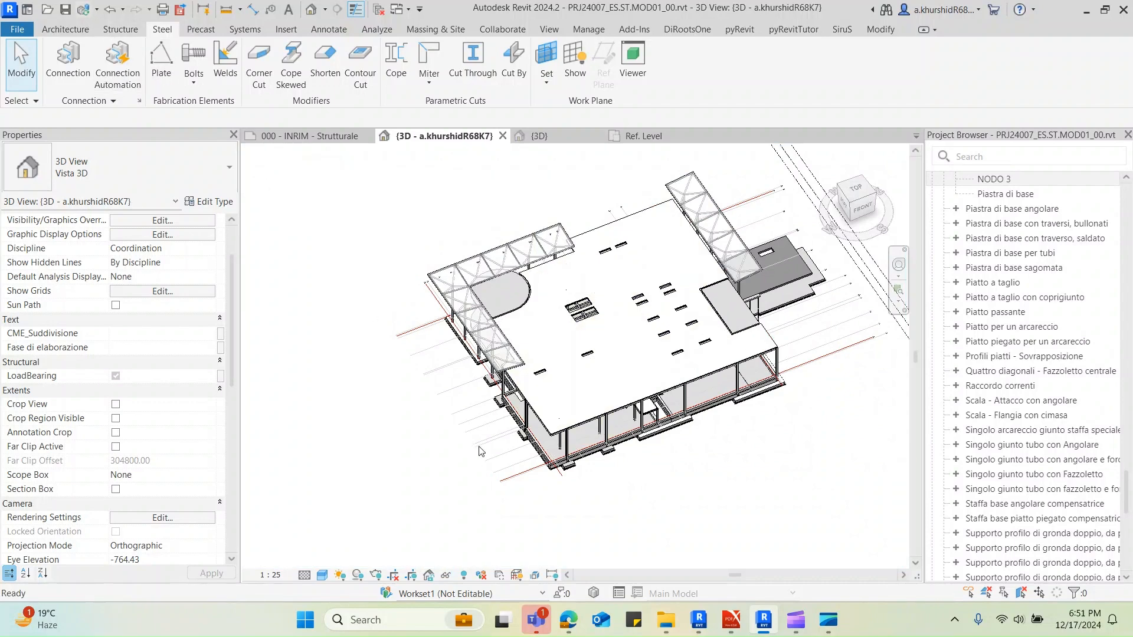
click(572, 387)
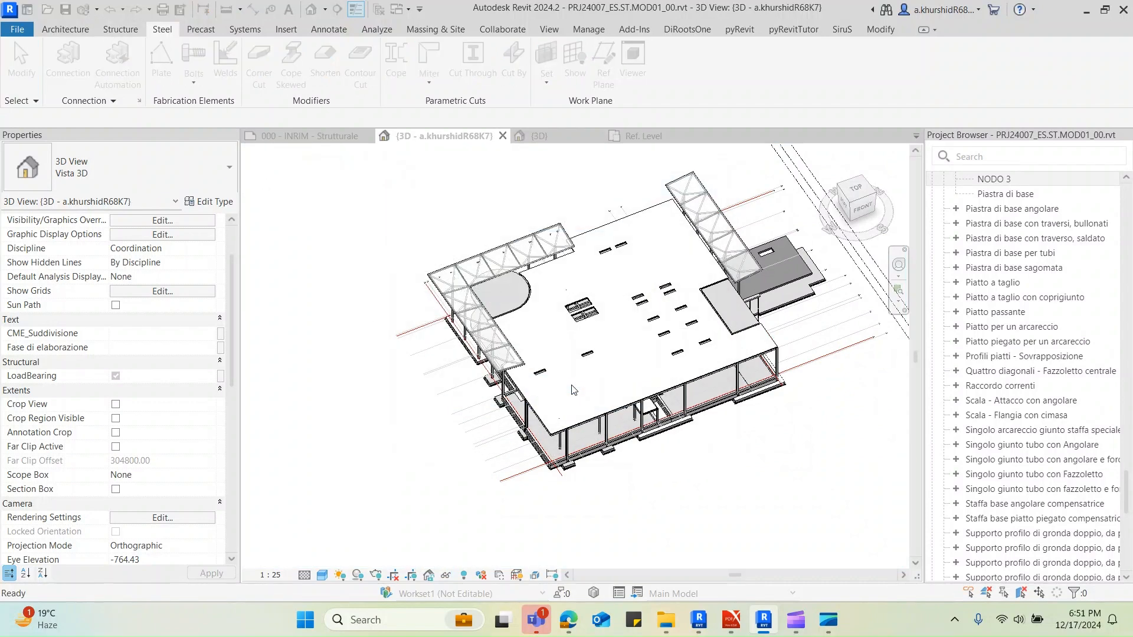